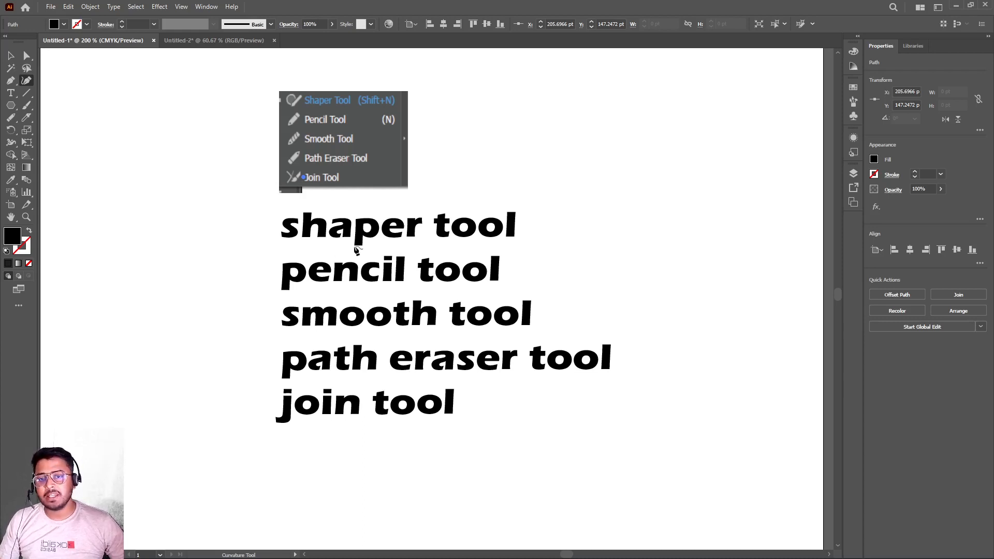
# Switch to the Untitled-2 document and draw a circle, a triangle, a square and a hexagon with the Shaper Tool
pyautogui.click(210, 40)
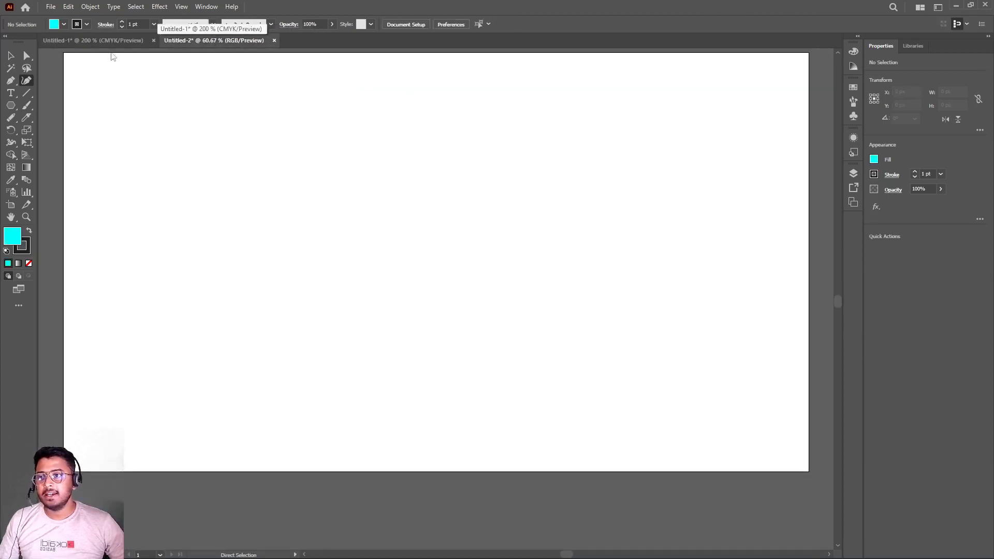
pyautogui.rightClick(16, 119)
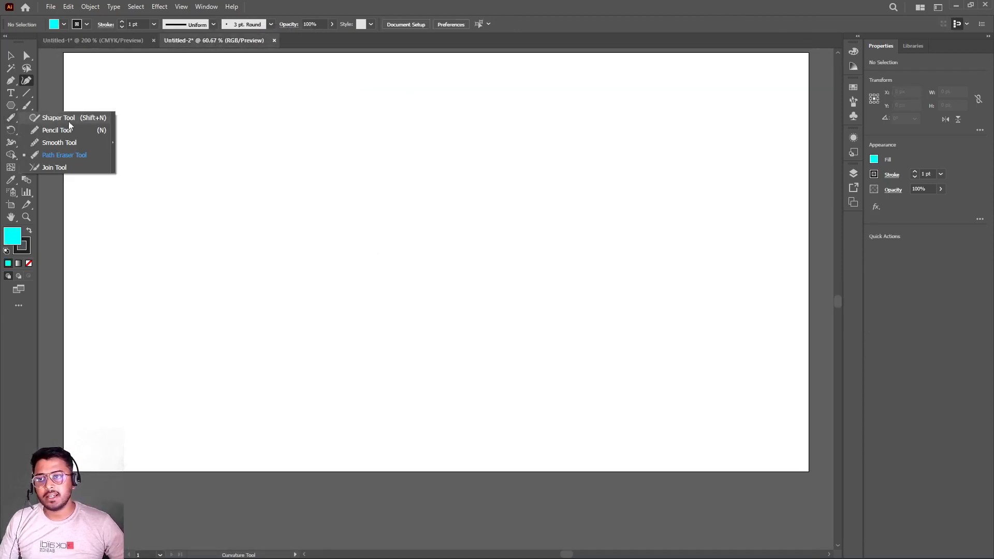
pyautogui.click(54, 118)
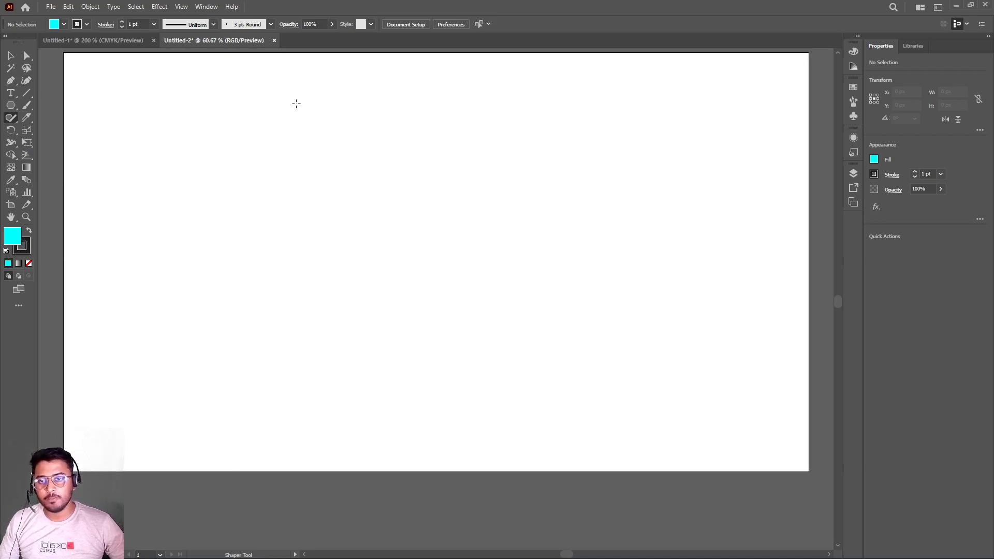
pyautogui.moveTo(296, 104)
pyautogui.mouseDown()
pyautogui.moveTo(252, 114)
pyautogui.moveTo(237, 142)
pyautogui.moveTo(264, 182)
pyautogui.moveTo(305, 190)
pyautogui.moveTo(335, 162)
pyautogui.moveTo(334, 124)
pyautogui.moveTo(290, 103)
pyautogui.mouseUp()
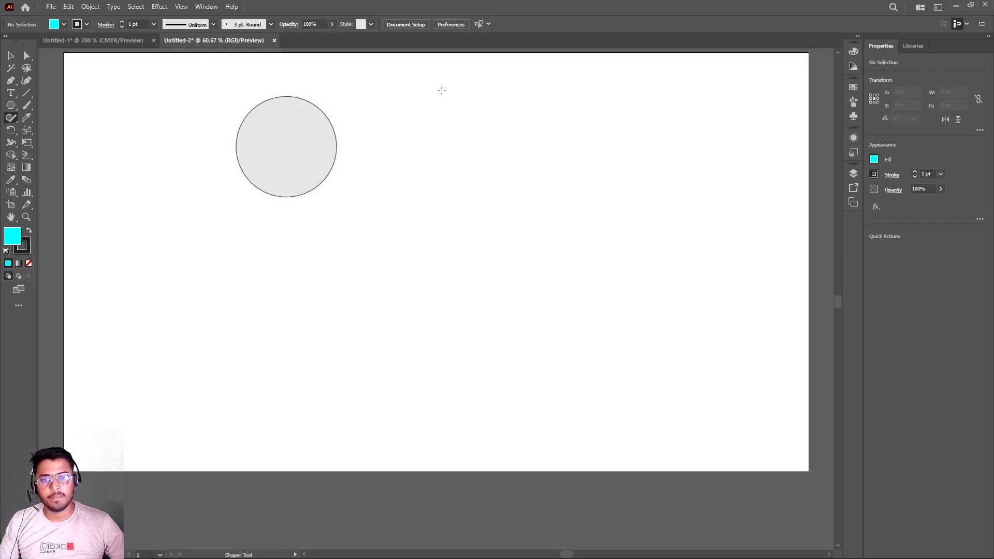
pyautogui.moveTo(442, 90)
pyautogui.mouseDown()
pyautogui.moveTo(392, 170)
pyautogui.moveTo(516, 158)
pyautogui.moveTo(442, 91)
pyautogui.mouseUp()
pyautogui.moveTo(281, 249)
pyautogui.mouseDown()
pyautogui.moveTo(376, 247)
pyautogui.moveTo(375, 331)
pyautogui.moveTo(285, 335)
pyautogui.moveTo(283, 248)
pyautogui.mouseUp()
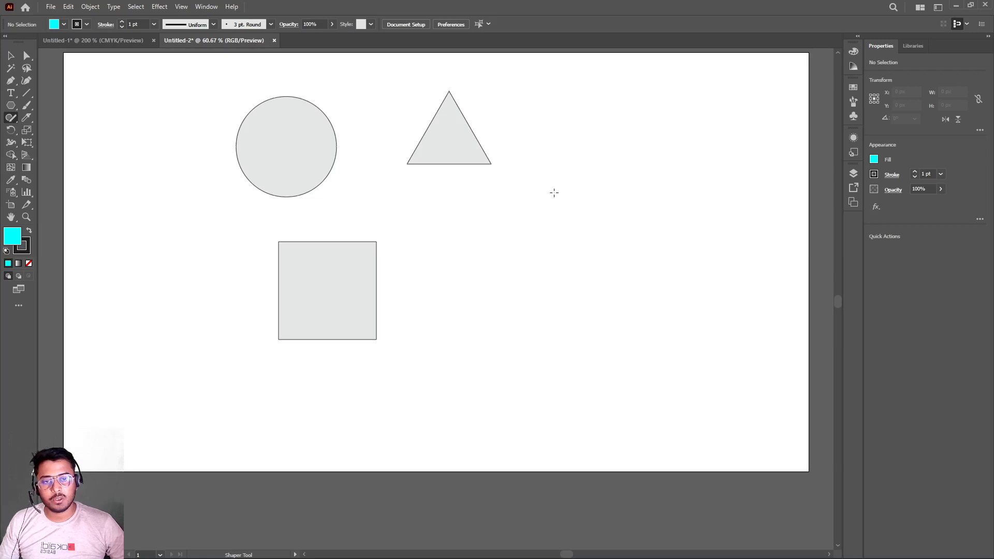
pyautogui.moveTo(554, 193); pyautogui.dragTo(477, 239)
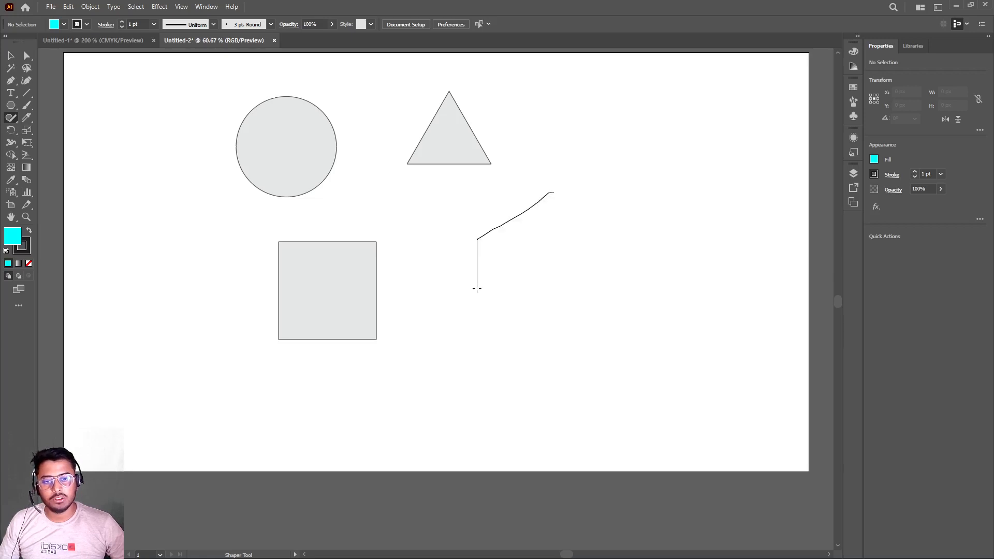
pyautogui.moveTo(477, 289)
pyautogui.mouseDown()
pyautogui.moveTo(512, 333)
pyautogui.moveTo(572, 334)
pyautogui.moveTo(608, 282)
pyautogui.moveTo(612, 274)
pyautogui.moveTo(544, 191)
pyautogui.mouseUp()
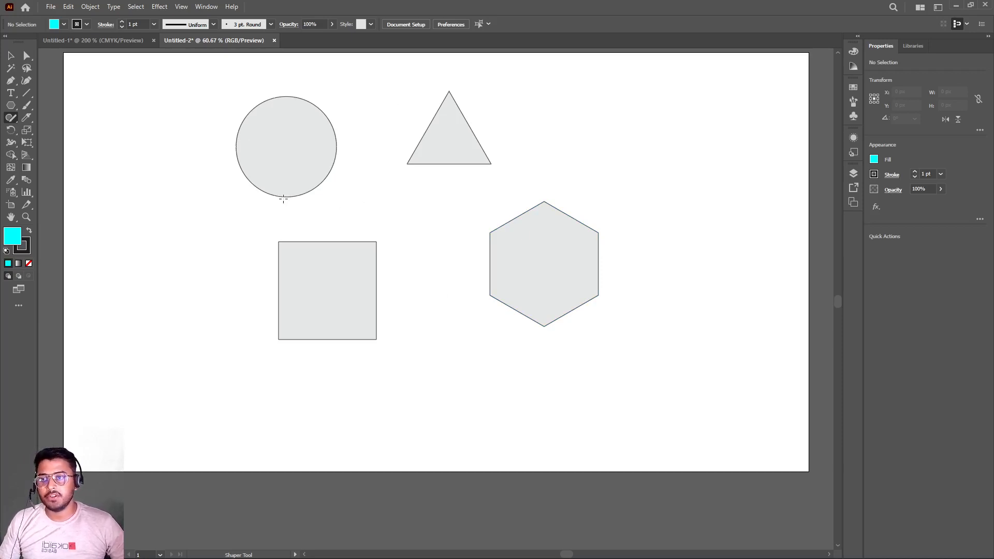
pyautogui.moveTo(135, 243)
pyautogui.mouseDown()
pyautogui.moveTo(88, 293)
pyautogui.moveTo(89, 238)
pyautogui.moveTo(132, 294)
pyautogui.moveTo(176, 261)
pyautogui.moveTo(112, 290)
pyautogui.moveTo(182, 294)
pyautogui.moveTo(133, 228)
pyautogui.moveTo(116, 269)
pyautogui.moveTo(133, 346)
pyautogui.mouseUp()
pyautogui.moveTo(171, 272)
pyautogui.mouseDown()
pyautogui.moveTo(110, 291)
pyautogui.moveTo(133, 324)
pyautogui.moveTo(165, 320)
pyautogui.moveTo(192, 360)
pyautogui.moveTo(214, 290)
pyautogui.moveTo(183, 276)
pyautogui.moveTo(190, 250)
pyautogui.moveTo(138, 290)
pyautogui.mouseUp()
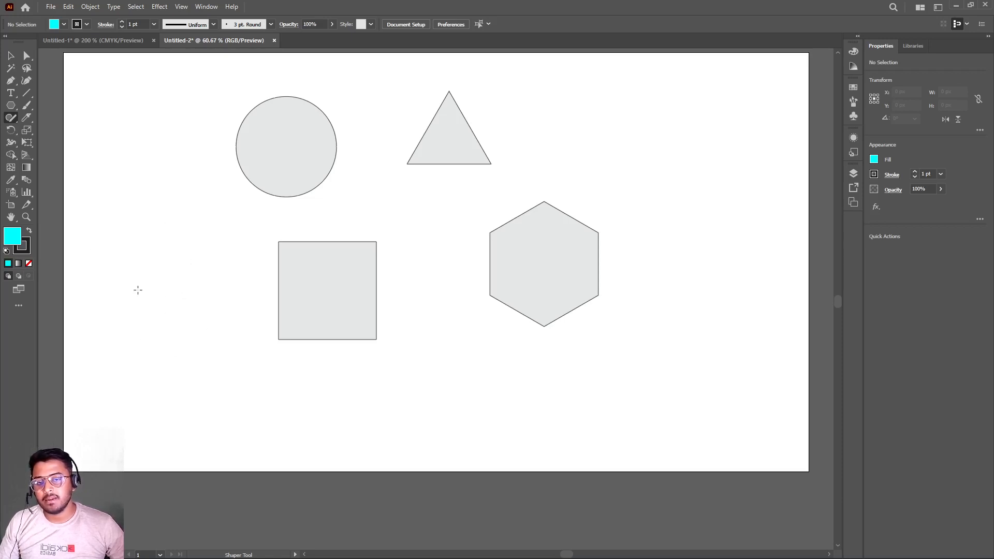
pyautogui.moveTo(101, 264)
pyautogui.mouseDown()
pyautogui.moveTo(155, 263)
pyautogui.moveTo(156, 236)
pyautogui.moveTo(204, 274)
pyautogui.moveTo(157, 316)
pyautogui.moveTo(156, 277)
pyautogui.moveTo(93, 284)
pyautogui.moveTo(116, 264)
pyautogui.mouseUp()
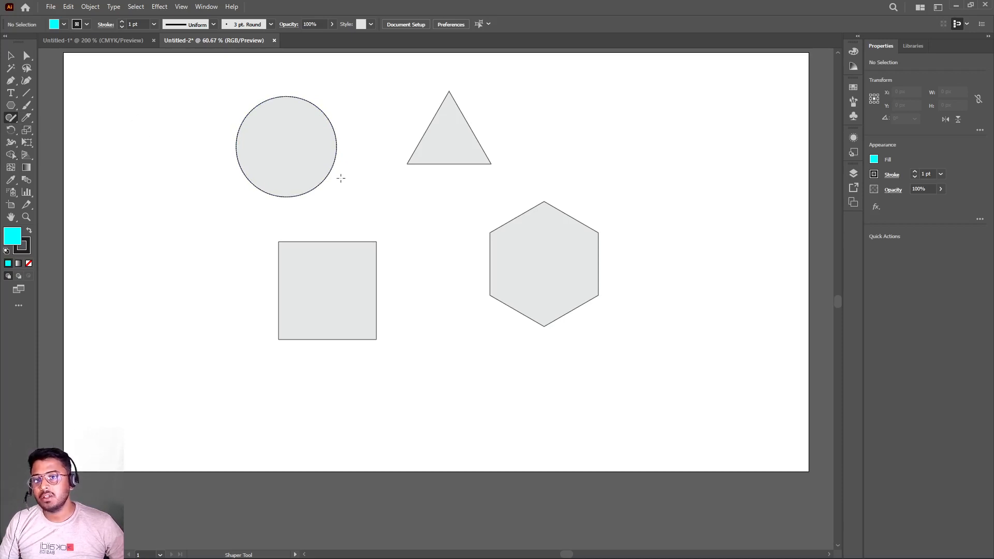
# Delete all the shapes on the artboard at once
pyautogui.hotkey('ctrl', 'a')
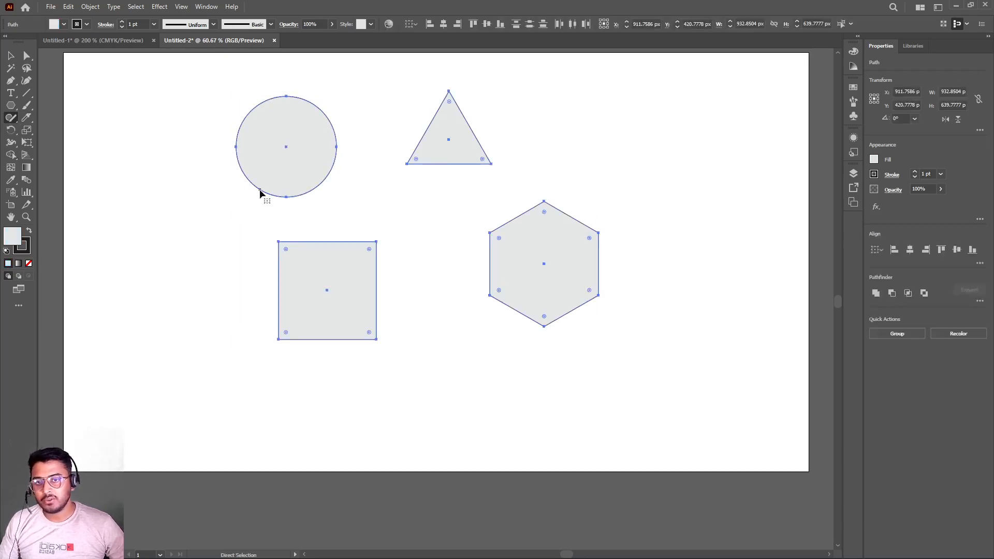
pyautogui.press('Delete')
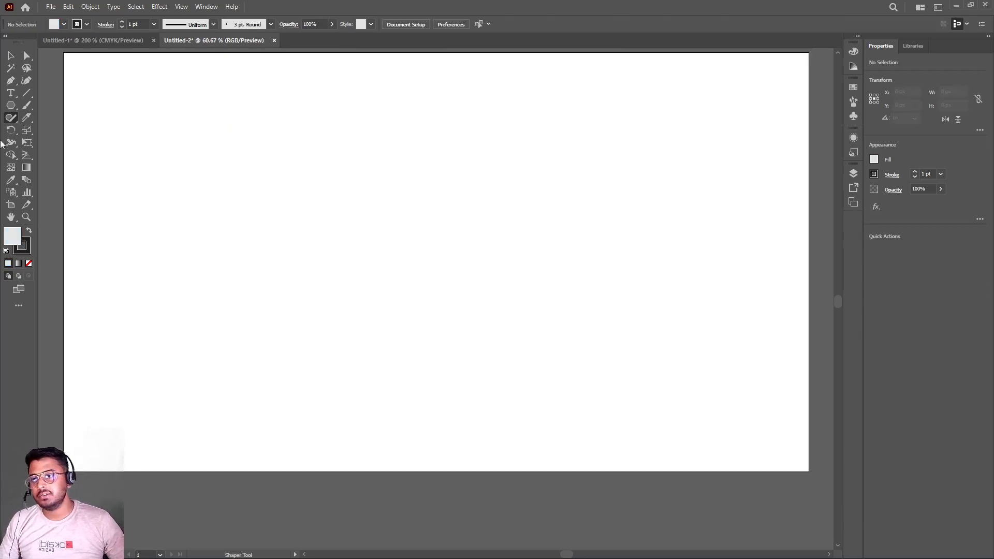
# Draw a tilted hexagon about 321 by 335 px in the upper middle of the artboard with the Polygon Tool
pyautogui.rightClick(11, 118)
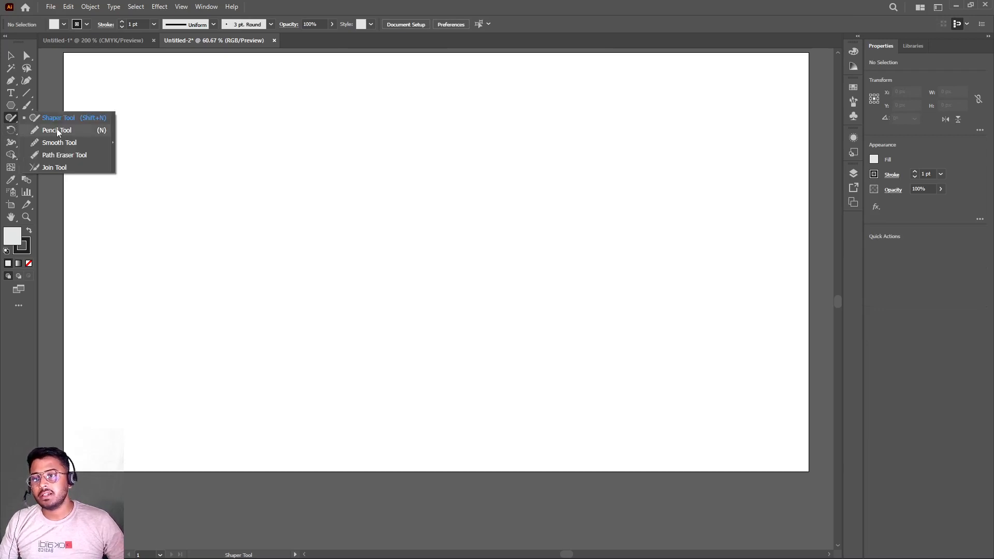
pyautogui.rightClick(10, 109)
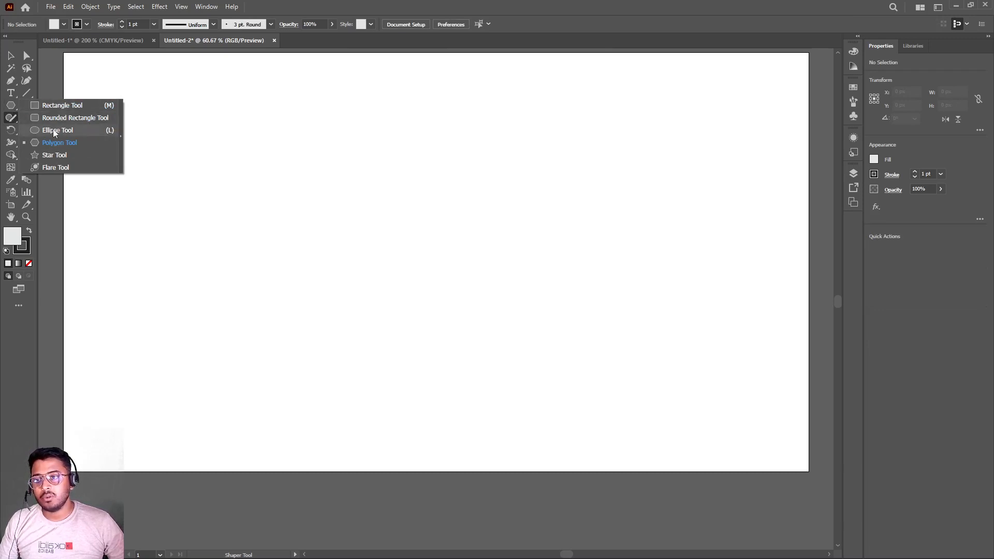
pyautogui.moveTo(170, 87); pyautogui.dragTo(161, 89)
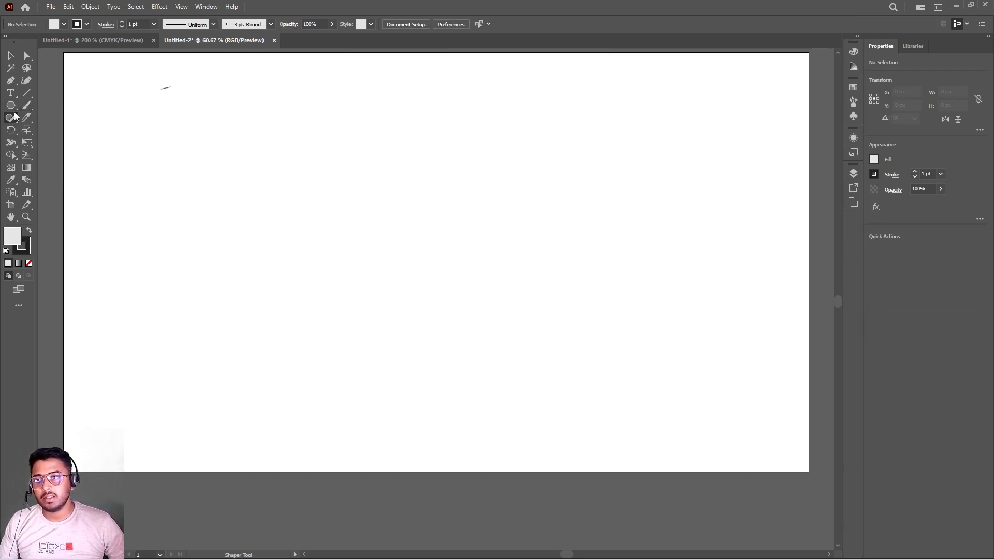
pyautogui.click(11, 107)
pyautogui.rightClick(10, 107)
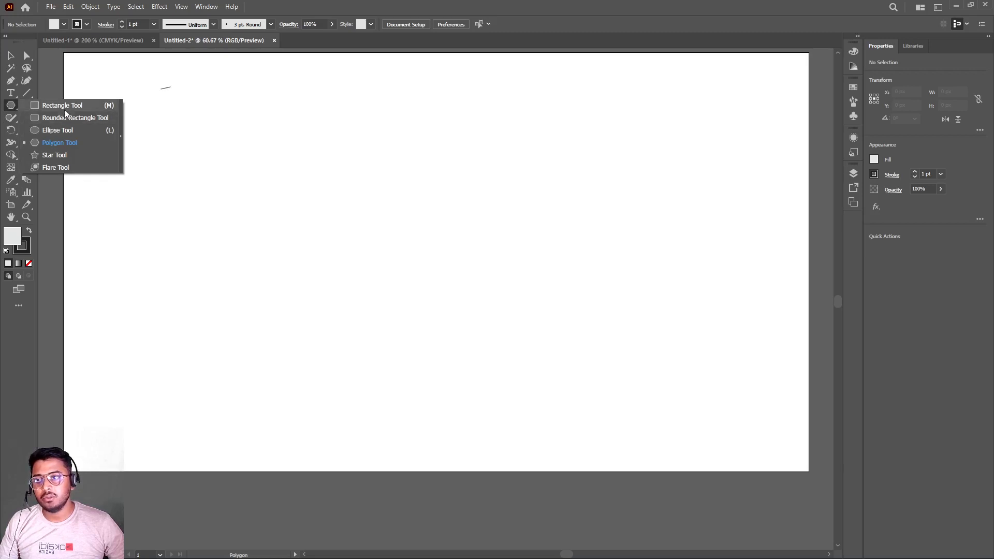
pyautogui.click(66, 144)
pyautogui.moveTo(343, 183); pyautogui.dragTo(393, 226)
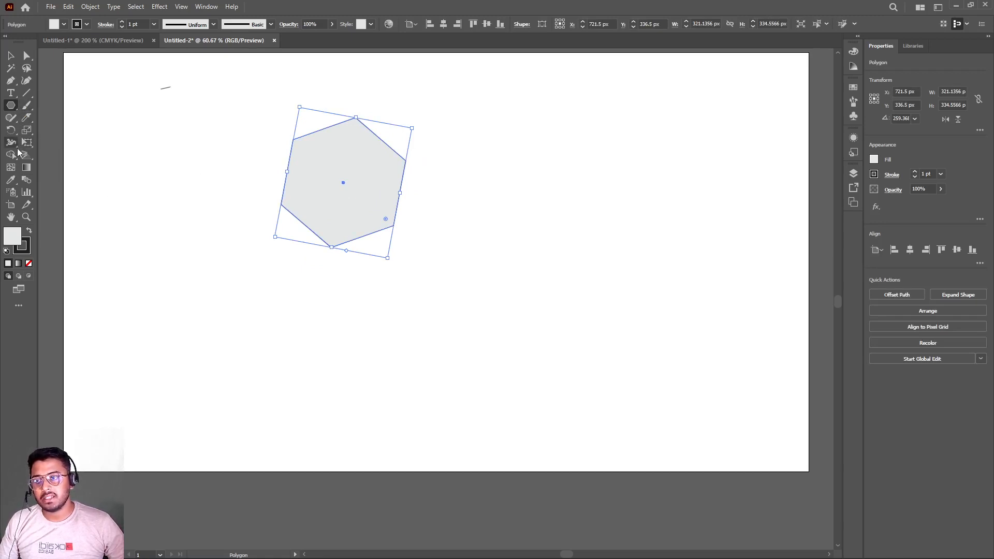
# Select the hexagon and draw across its lower part with the Pencil Tool, from the lower-right corner to the lower-left corner
pyautogui.click(11, 118)
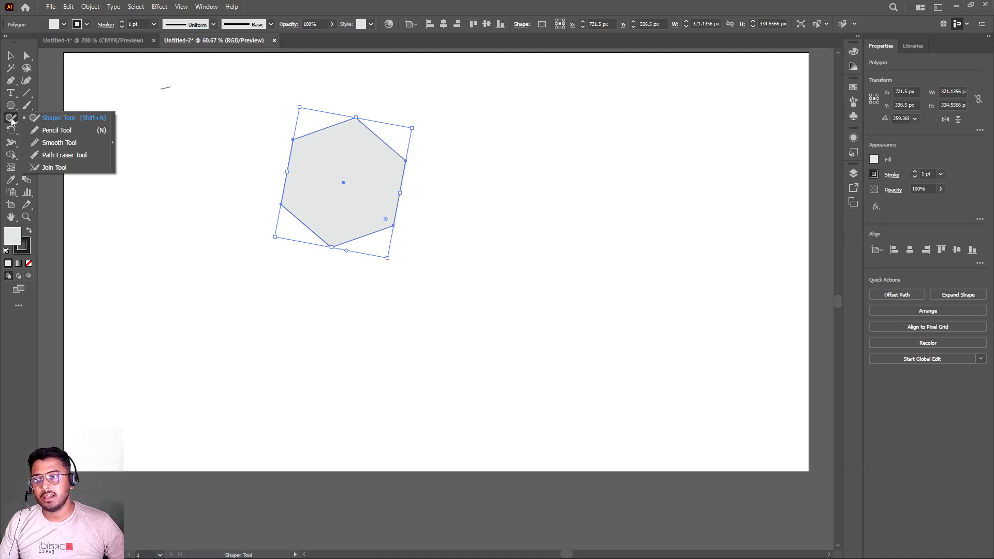
pyautogui.click(53, 130)
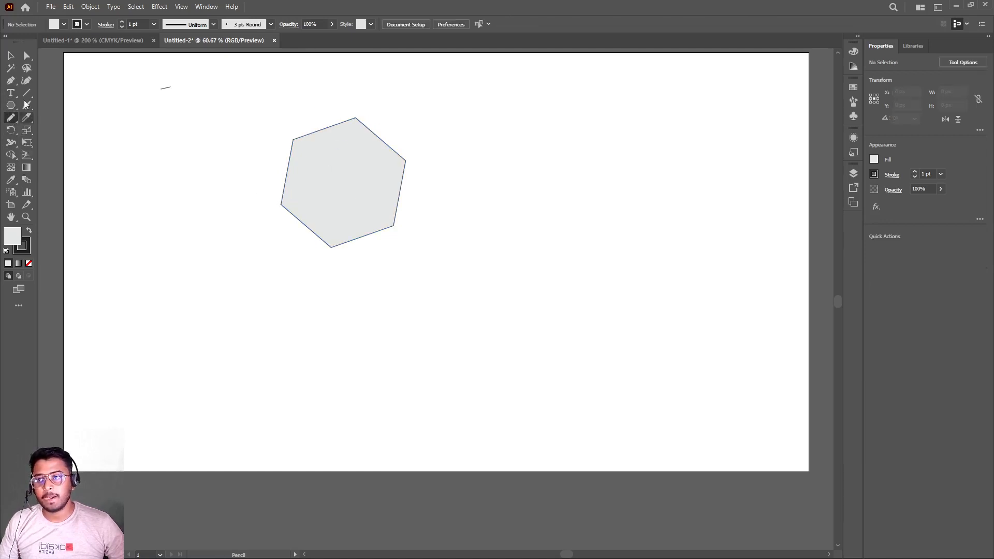
pyautogui.click(11, 56)
pyautogui.moveTo(261, 102); pyautogui.dragTo(464, 286)
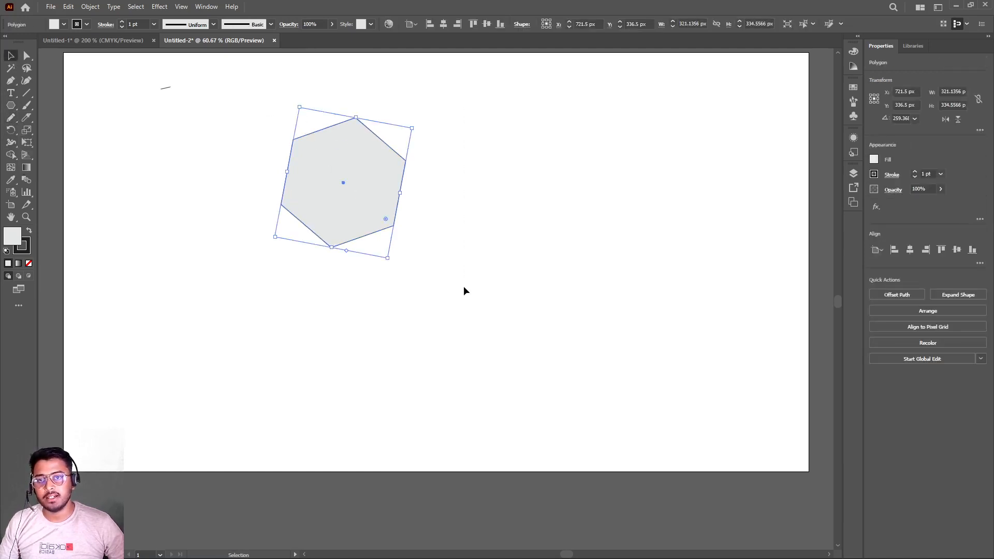
pyautogui.click(11, 118)
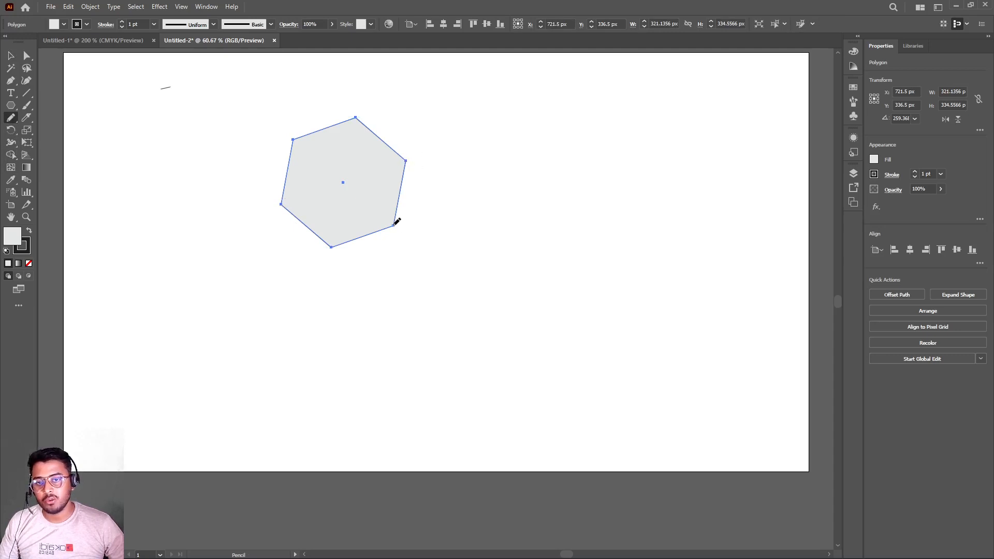
pyautogui.moveTo(394, 224); pyautogui.dragTo(281, 201)
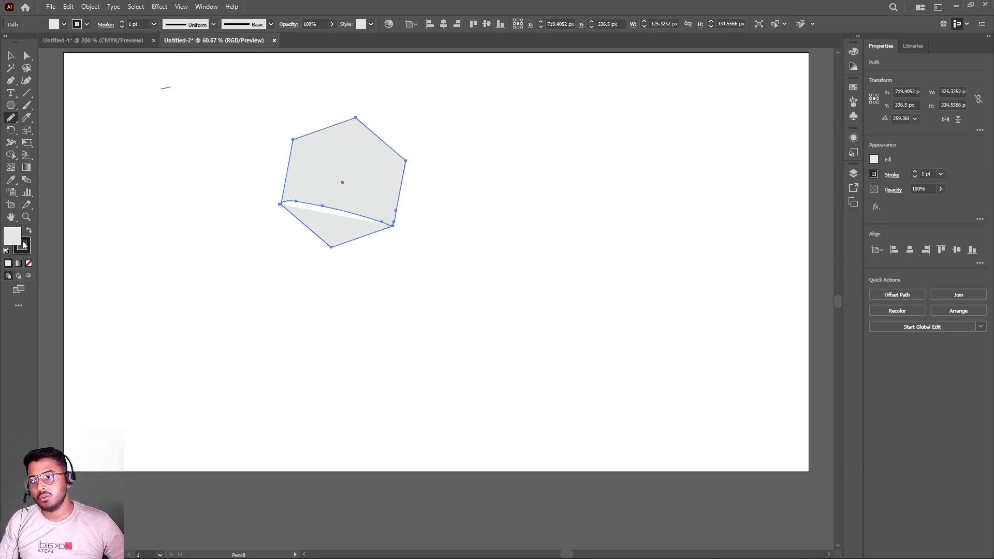
# Set the pencil-edited hexagon's fill to None and deselect it
pyautogui.click(28, 263)
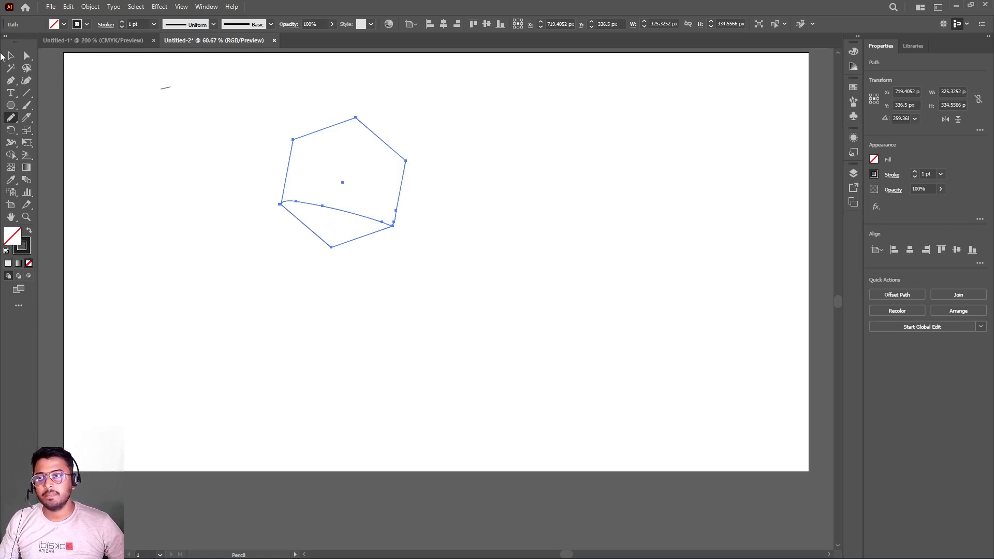
pyautogui.click(10, 56)
pyautogui.click(294, 248)
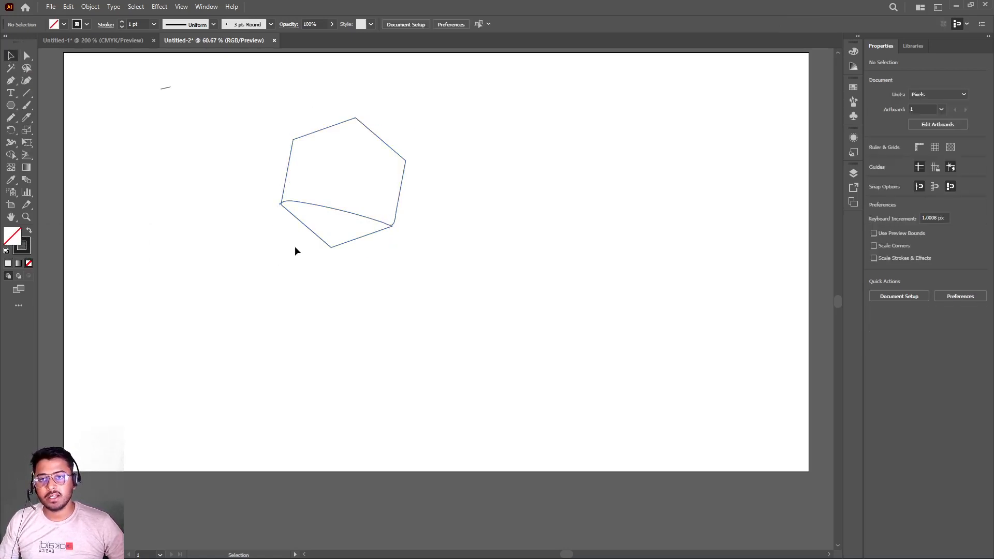
# Delete the unfilled pencil-edited hexagon from the artboard
pyautogui.moveTo(359, 242); pyautogui.dragTo(345, 243)
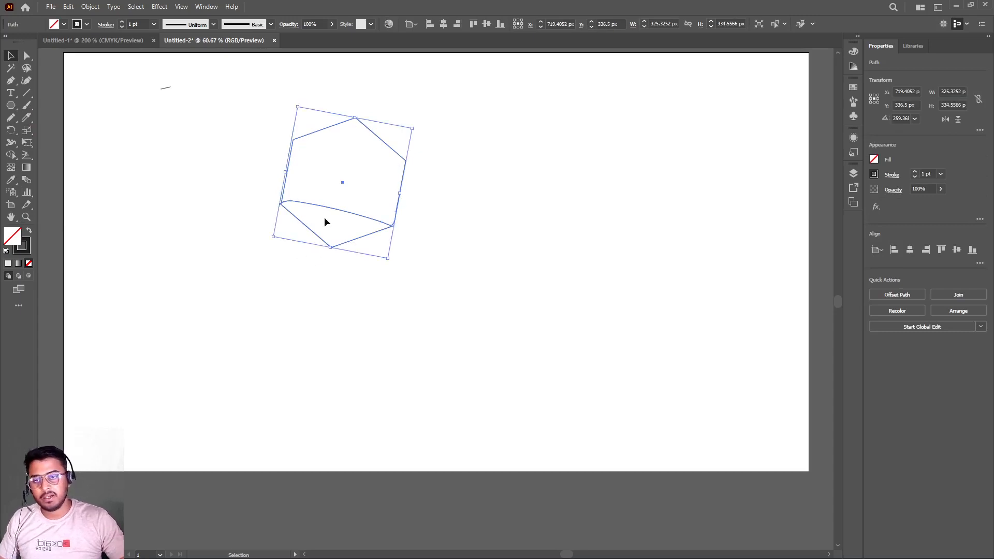
pyautogui.press('Delete')
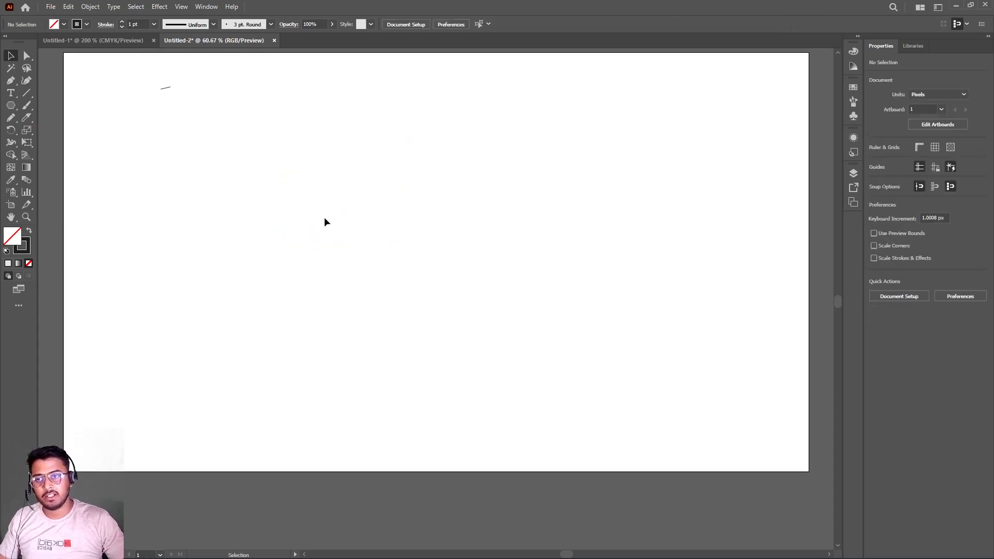
# Draw a larger unfilled hexagon about 441 by 432 px near the middle of the artboard with the Polygon Tool
pyautogui.click(12, 107)
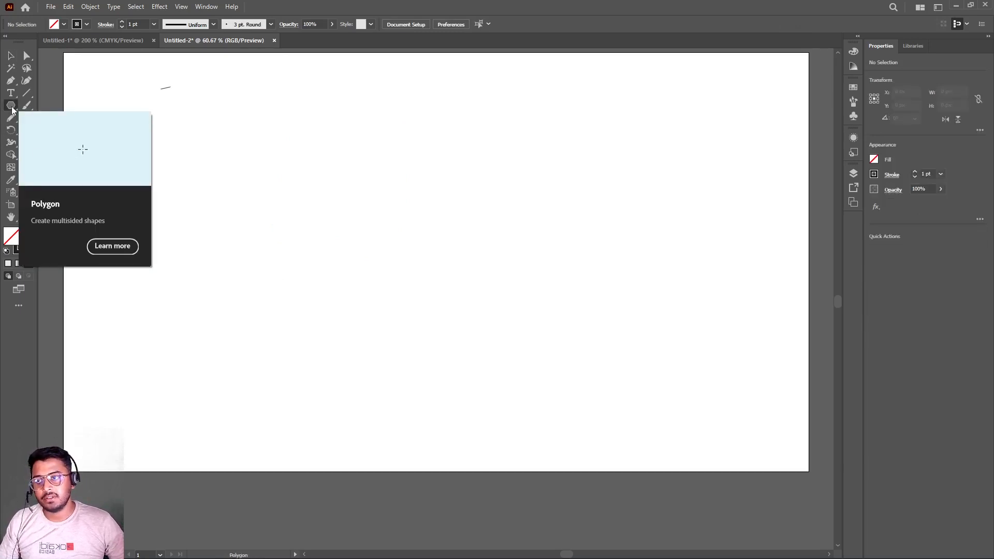
pyautogui.click(11, 106)
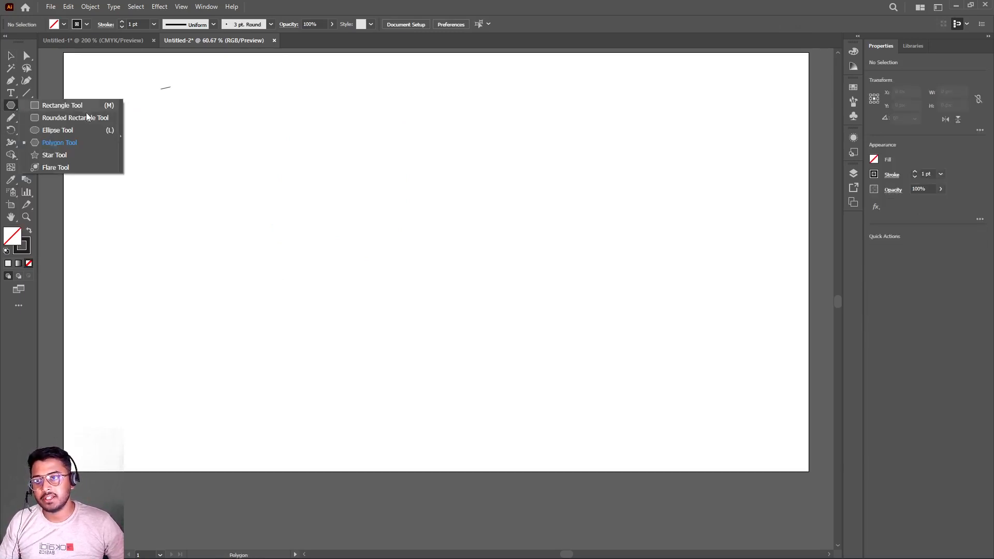
pyautogui.click(56, 144)
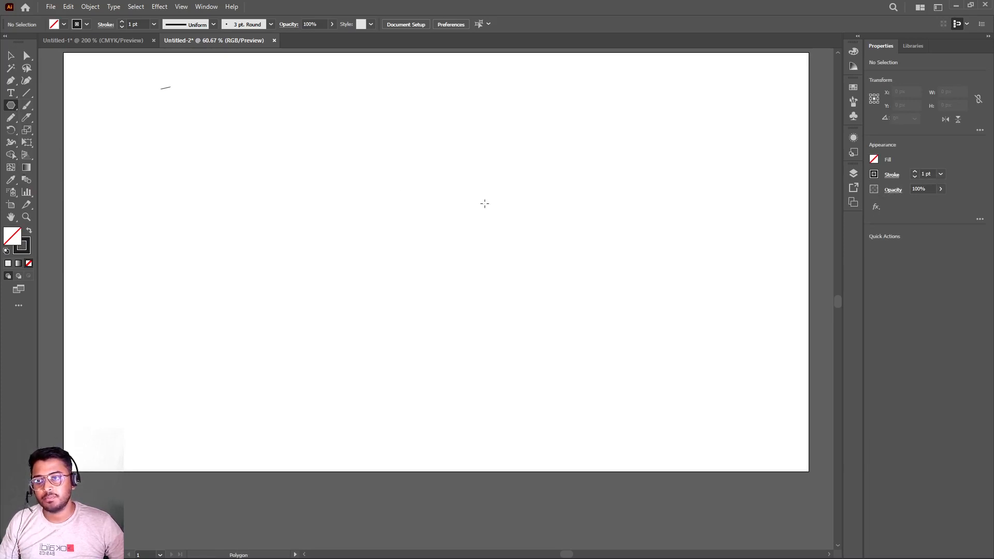
pyautogui.moveTo(313, 162)
pyautogui.mouseDown()
pyautogui.moveTo(366, 207)
pyautogui.moveTo(434, 302)
pyautogui.mouseUp()
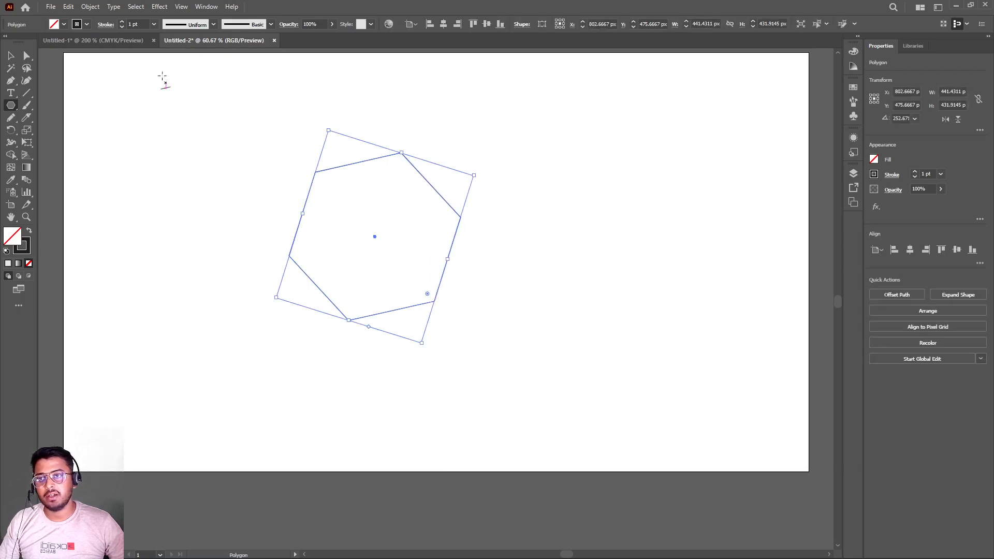
# Increase the large hexagon's stroke weight to 5 pt
pyautogui.click(123, 21)
pyautogui.click(122, 21)
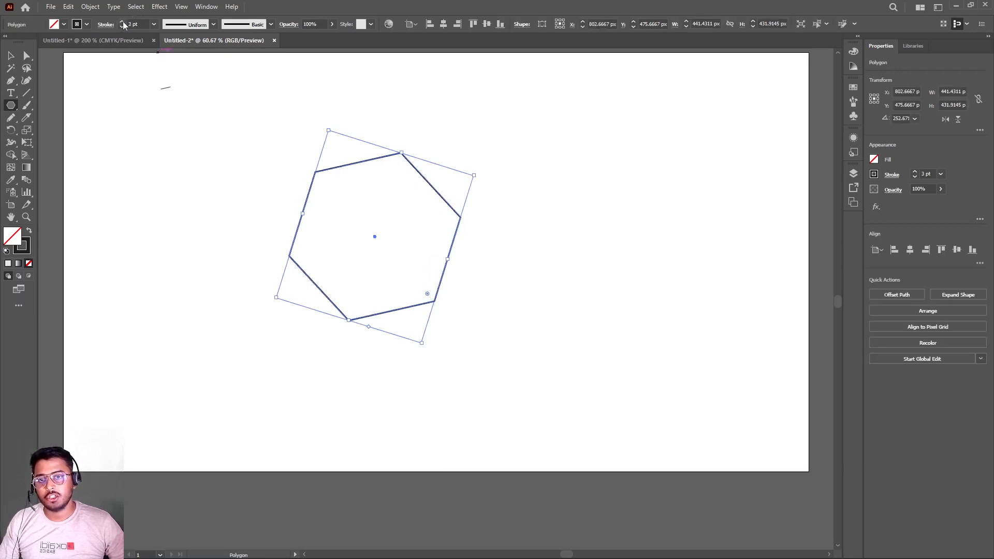
pyautogui.click(123, 21)
pyautogui.click(122, 21)
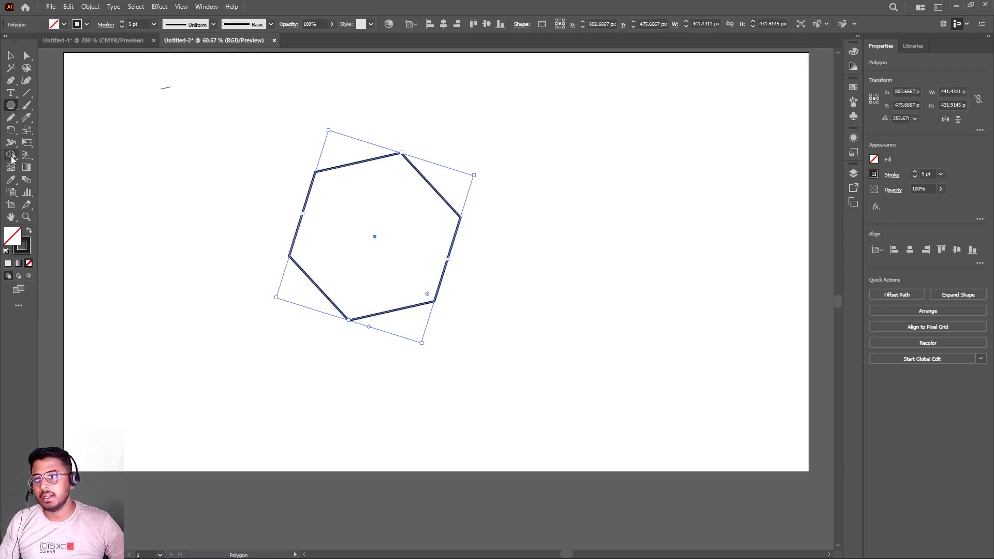
# Redraw the hexagon's upper edges between its upper-left and right corners with the Pencil Tool, first as an inward cut, then as an outward peak
pyautogui.click(11, 118)
pyautogui.click(74, 130)
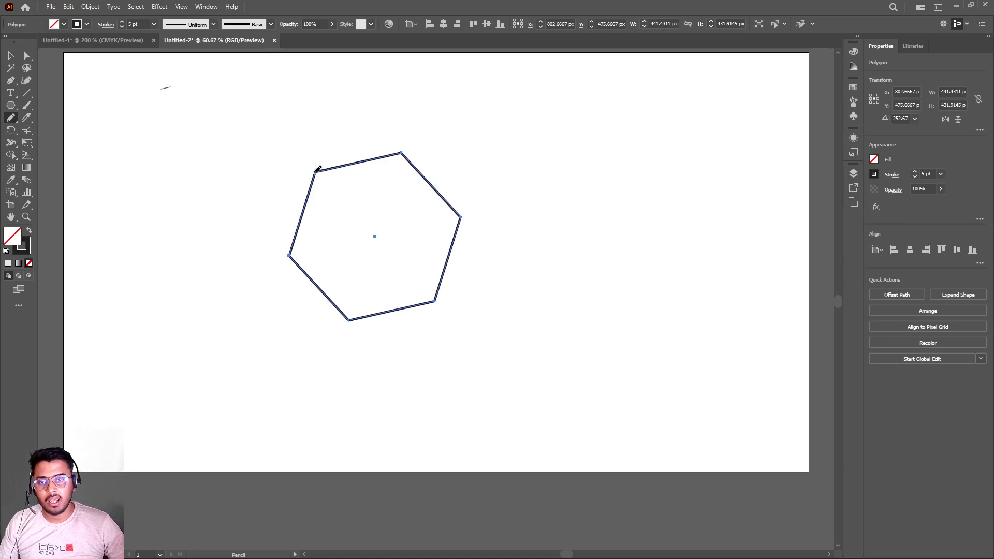
pyautogui.moveTo(316, 171); pyautogui.dragTo(458, 218)
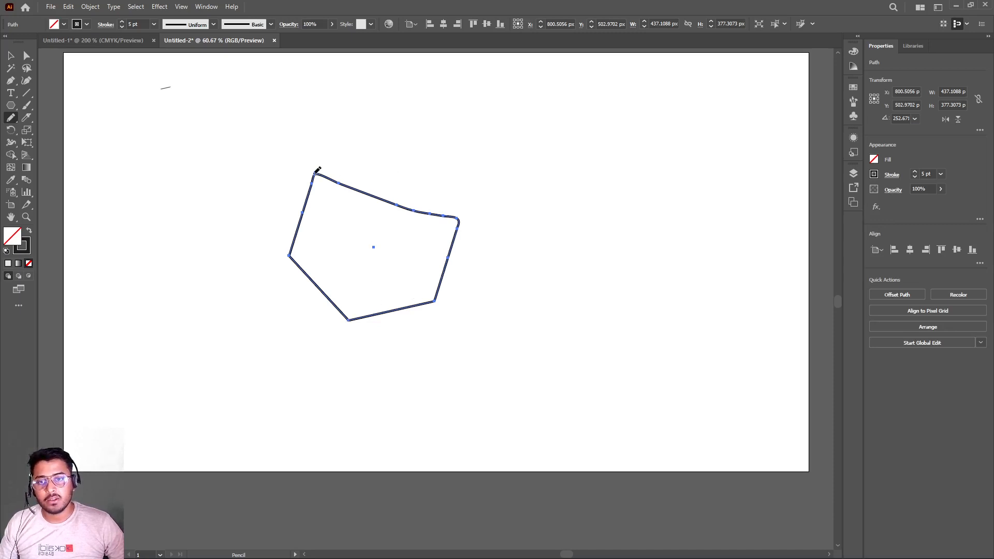
pyautogui.moveTo(315, 173)
pyautogui.mouseDown()
pyautogui.moveTo(412, 142)
pyautogui.moveTo(458, 219)
pyautogui.mouseUp()
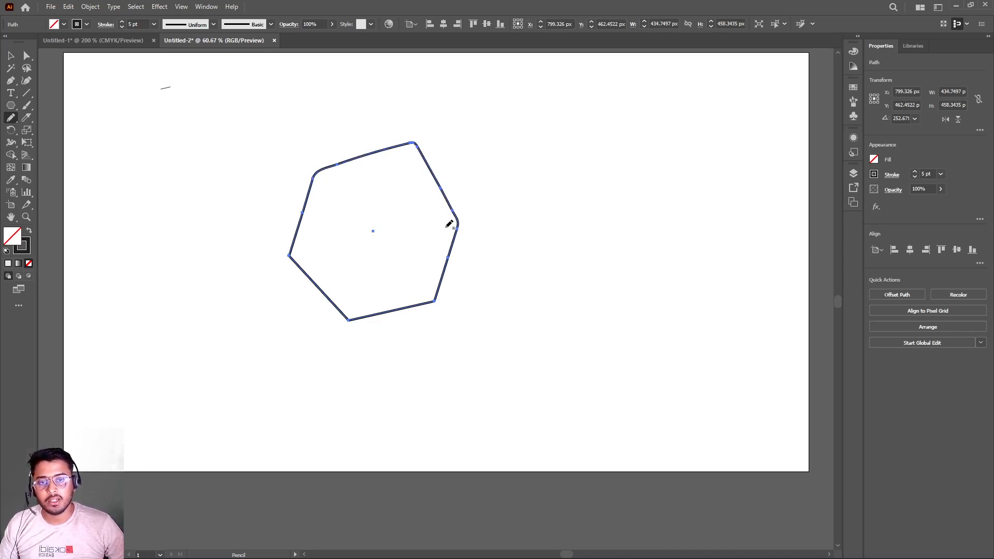
pyautogui.scroll(3, 449, 224)
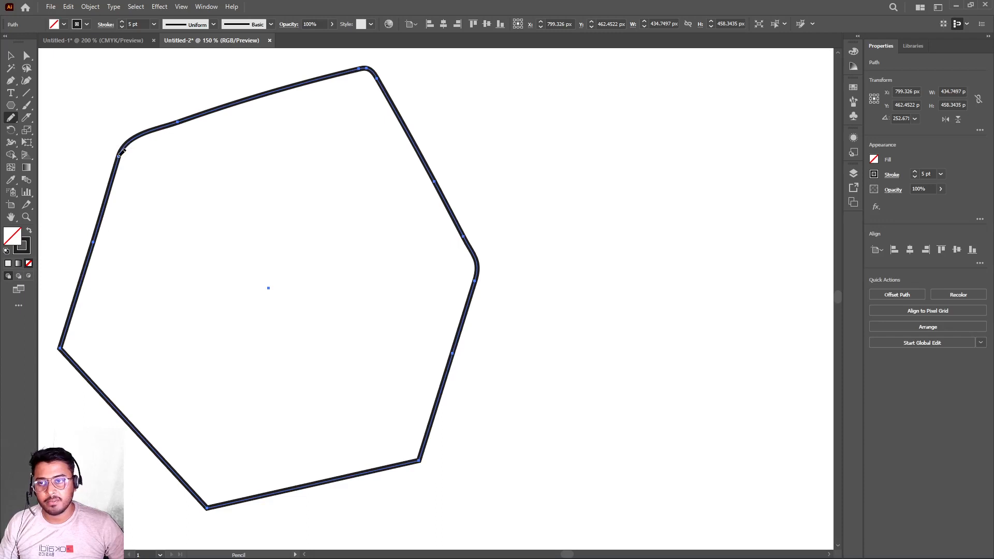
# Redraw the hexagon's upper outline with the Pencil Tool, first as a wavy slope between its upper-left and right corners, then as an outward bulge
pyautogui.moveTo(119, 155)
pyautogui.mouseDown()
pyautogui.moveTo(187, 161)
pyautogui.moveTo(468, 266)
pyautogui.moveTo(482, 285)
pyautogui.mouseUp()
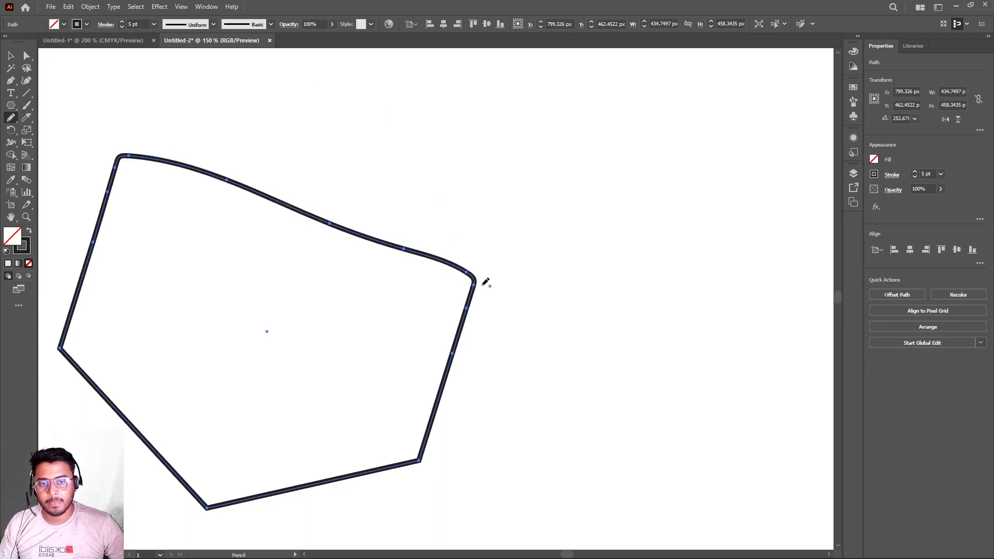
pyautogui.scroll(2, 340, 221)
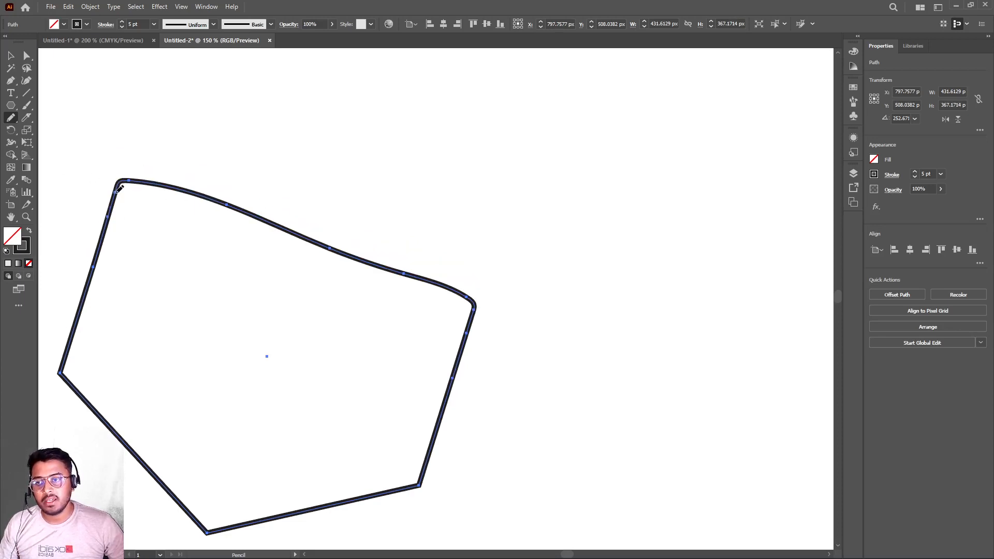
pyautogui.moveTo(120, 186)
pyautogui.mouseDown()
pyautogui.moveTo(156, 142)
pyautogui.moveTo(248, 78)
pyautogui.moveTo(362, 98)
pyautogui.moveTo(470, 142)
pyautogui.moveTo(469, 295)
pyautogui.mouseUp()
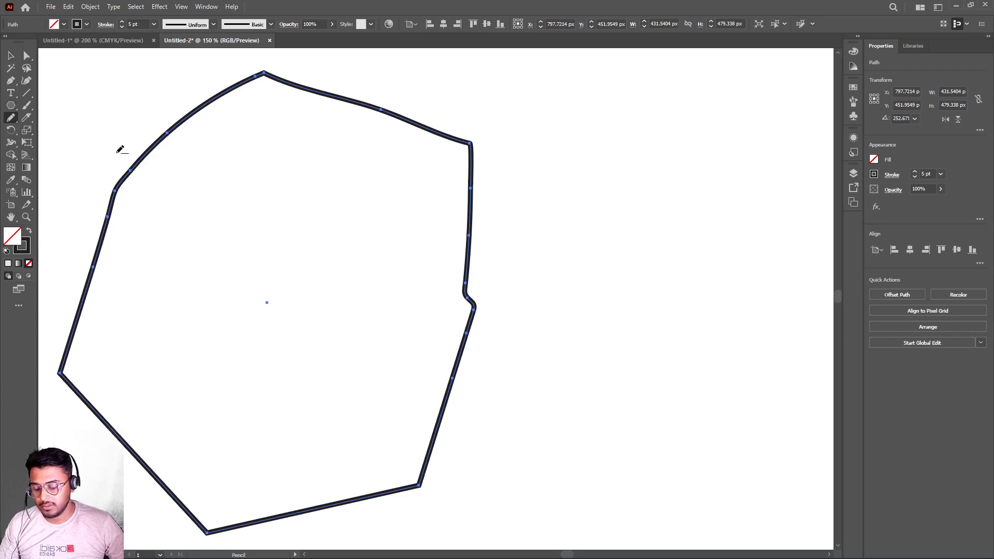
# Delete the pencil-edited hexagon so the artboard is empty
pyautogui.scroll(-4, 234, 236)
pyautogui.scroll(2, 234, 235)
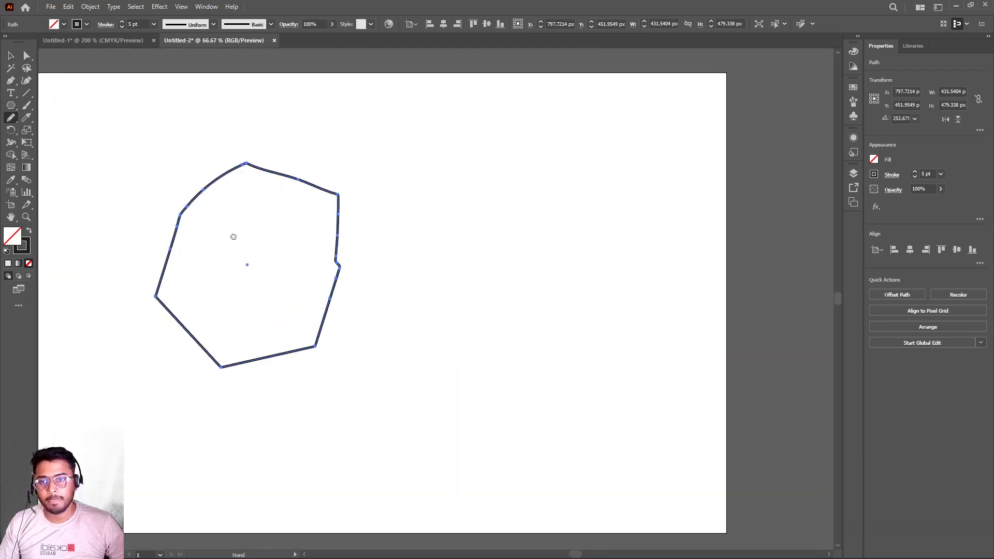
pyautogui.moveTo(234, 237); pyautogui.dragTo(362, 228)
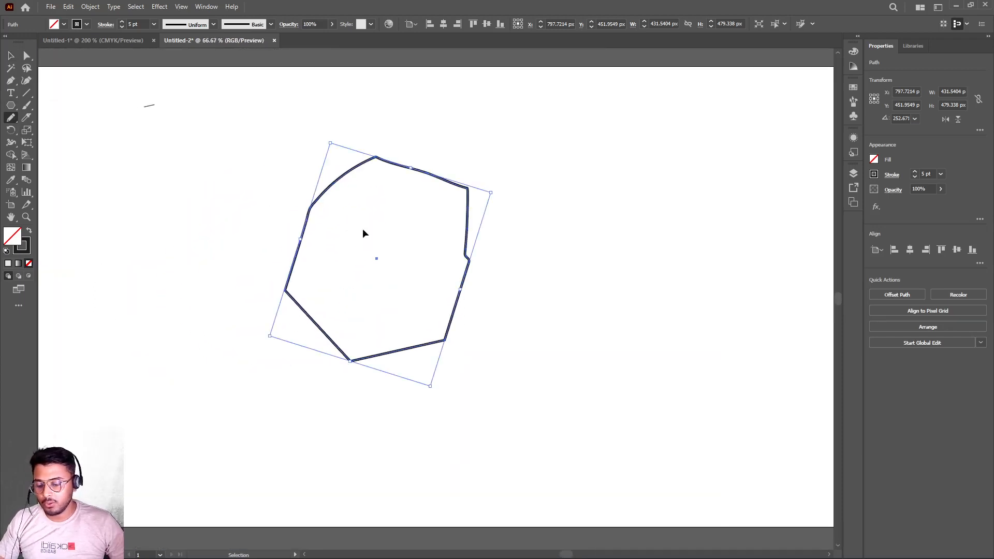
pyautogui.hotkey('ctrl', 'a')
pyautogui.press('Delete')
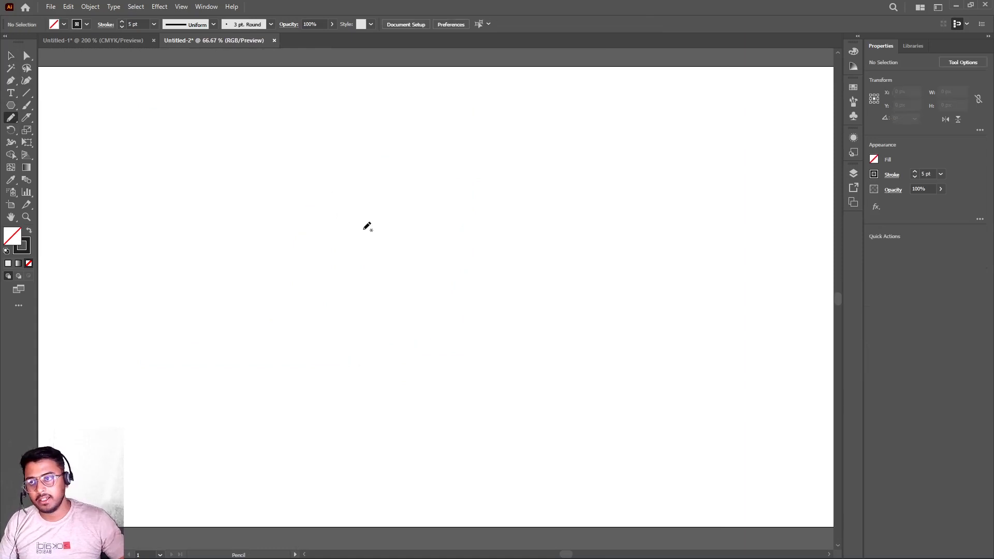
# Draw an unfilled hexagon about 405 by 390 px in the artboard's upper area with the Polygon Tool
pyautogui.click(10, 119)
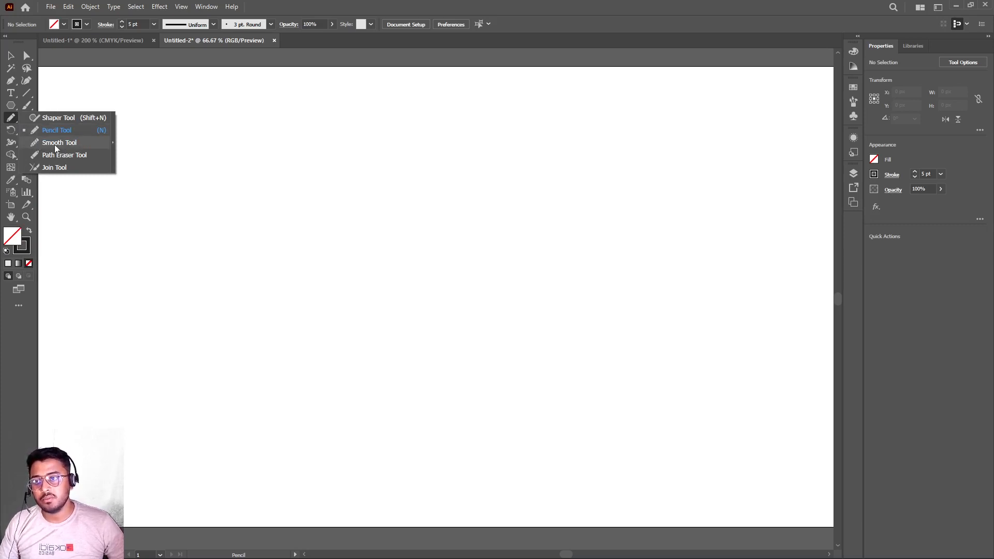
pyautogui.click(13, 108)
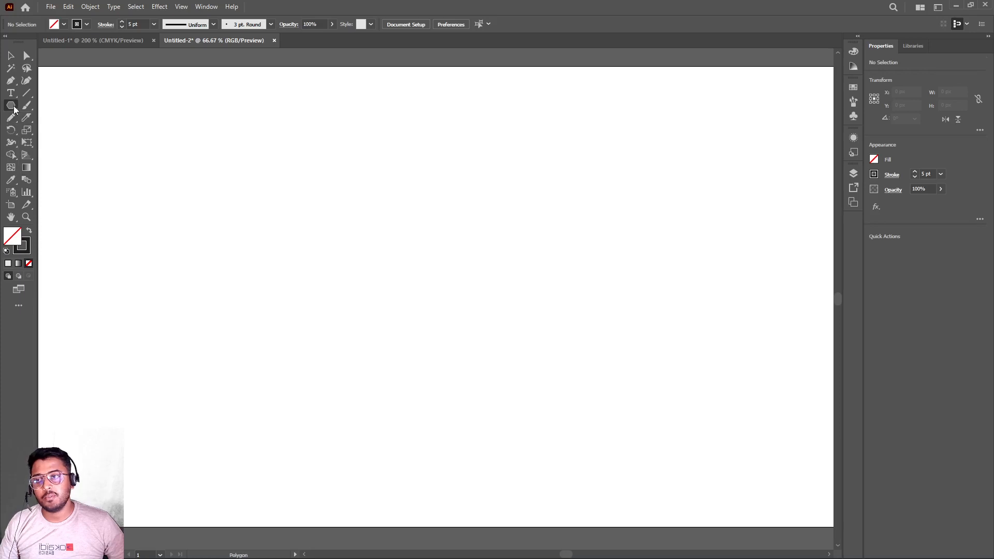
pyautogui.moveTo(328, 206); pyautogui.dragTo(386, 274)
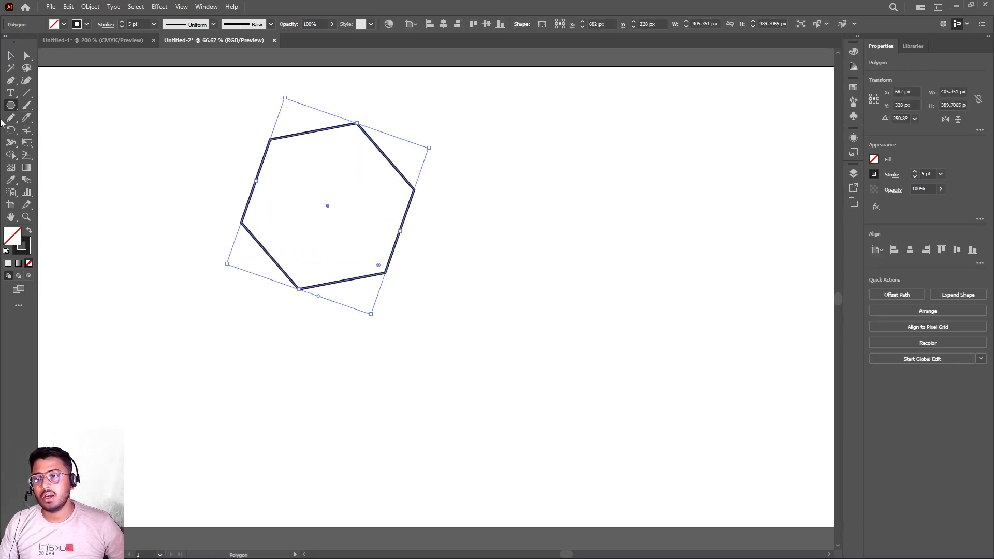
# Round the hexagon's upper-left, top and right corners with the Smooth Tool
pyautogui.click(10, 121)
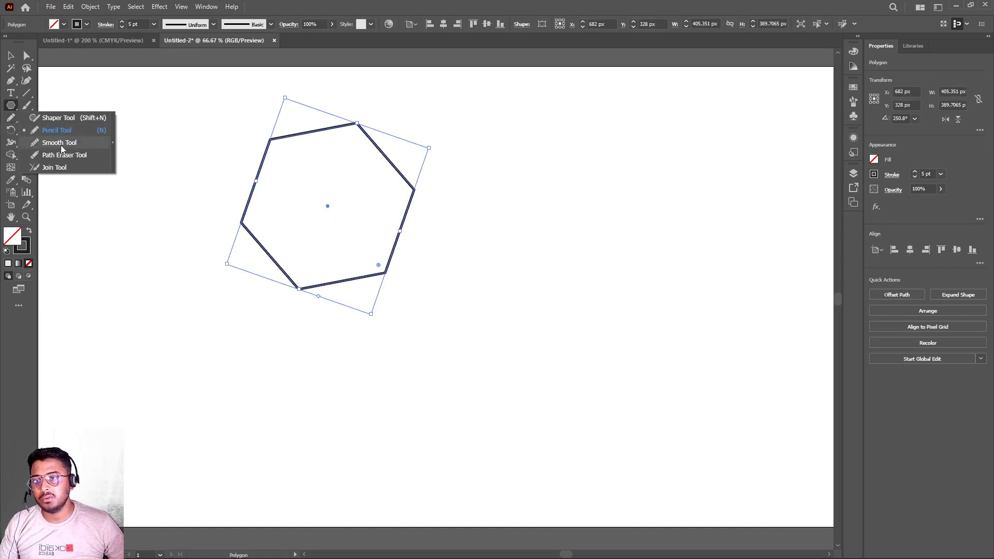
pyautogui.click(60, 145)
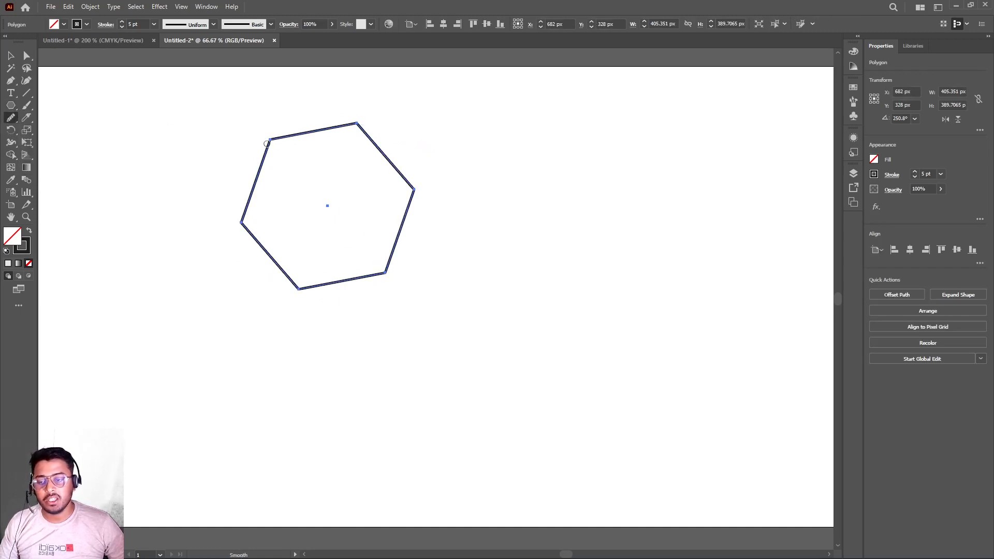
pyautogui.scroll(2, 266, 144)
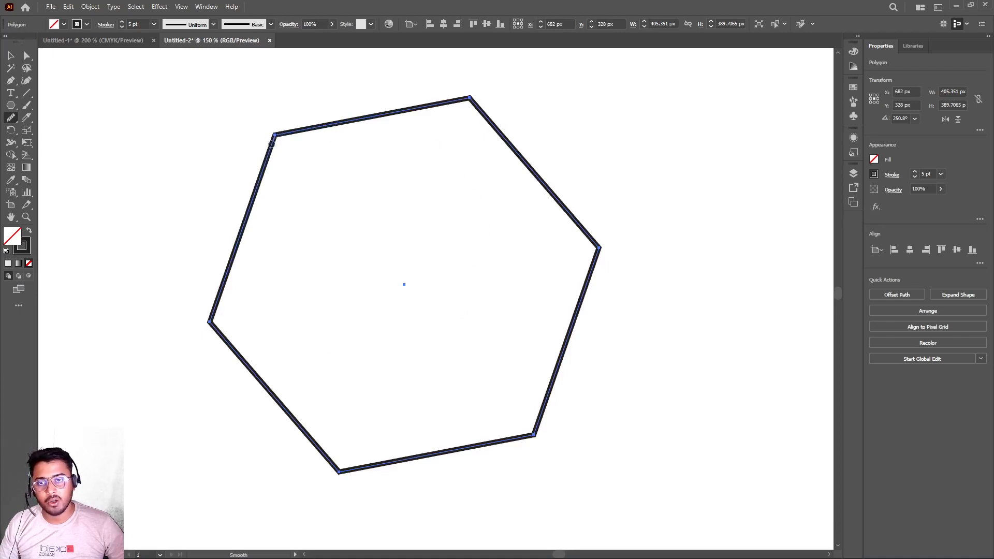
pyautogui.moveTo(267, 155)
pyautogui.mouseDown()
pyautogui.moveTo(281, 137)
pyautogui.moveTo(309, 134)
pyautogui.mouseUp()
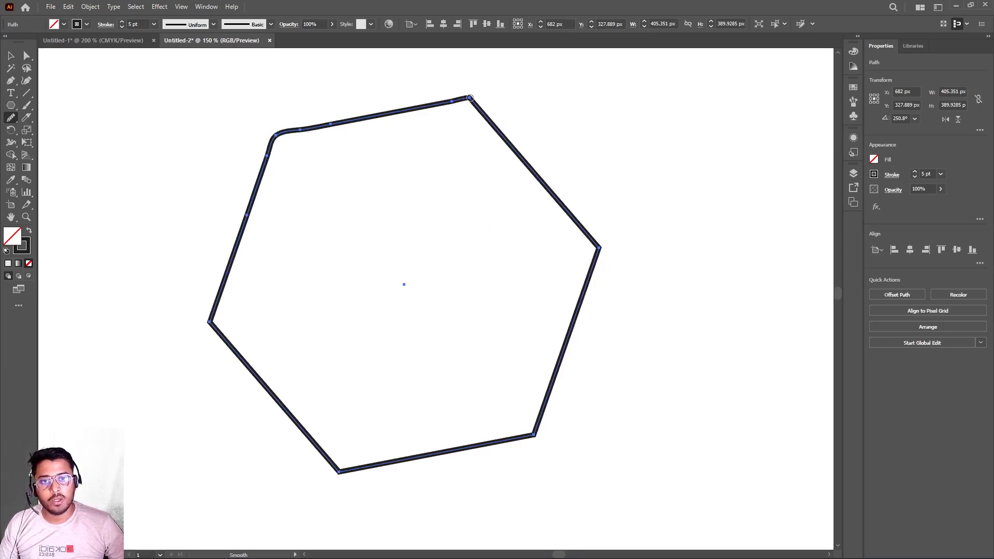
pyautogui.moveTo(469, 97)
pyautogui.mouseDown()
pyautogui.moveTo(486, 117)
pyautogui.moveTo(468, 98)
pyautogui.moveTo(448, 103)
pyautogui.moveTo(493, 110)
pyautogui.mouseUp()
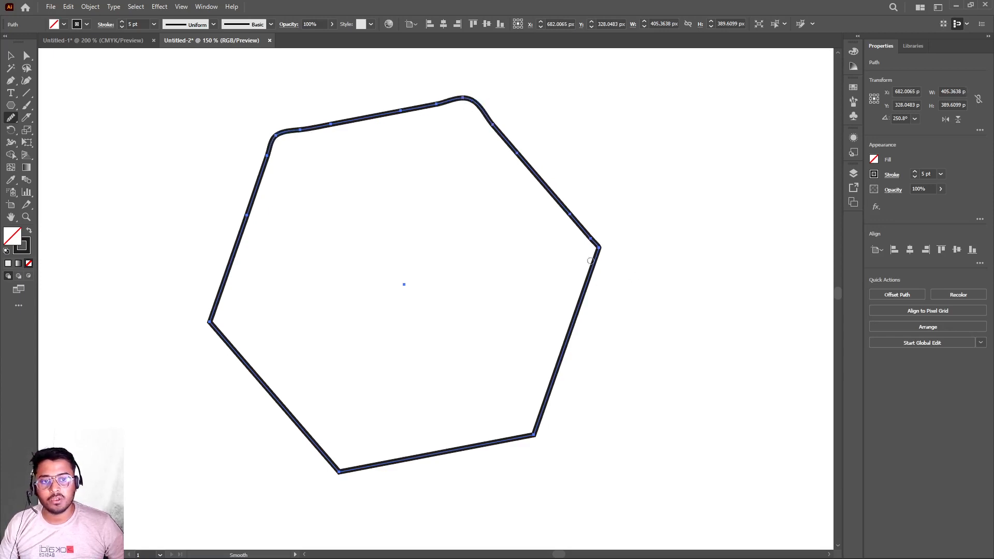
pyautogui.moveTo(599, 247)
pyautogui.mouseDown()
pyautogui.moveTo(617, 304)
pyautogui.moveTo(573, 320)
pyautogui.moveTo(596, 251)
pyautogui.moveTo(594, 272)
pyautogui.moveTo(596, 233)
pyautogui.moveTo(591, 272)
pyautogui.moveTo(588, 234)
pyautogui.mouseUp()
# Smooth the hexagon's lower-right and bottom corners with repeated strokes of the Smooth Tool
pyautogui.scroll(-3, 442, 257)
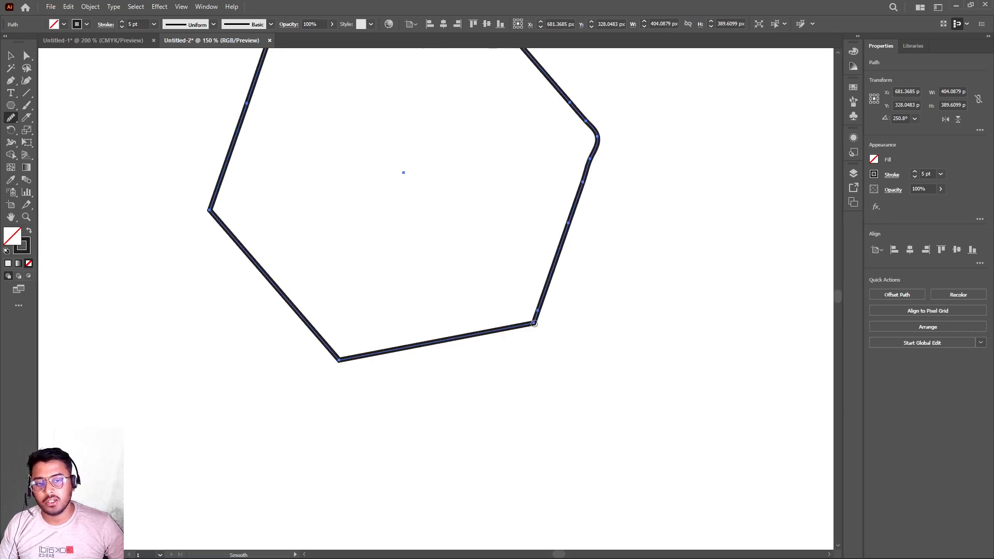
pyautogui.moveTo(535, 323)
pyautogui.mouseDown()
pyautogui.moveTo(377, 359)
pyautogui.moveTo(340, 359)
pyautogui.moveTo(296, 335)
pyautogui.mouseUp()
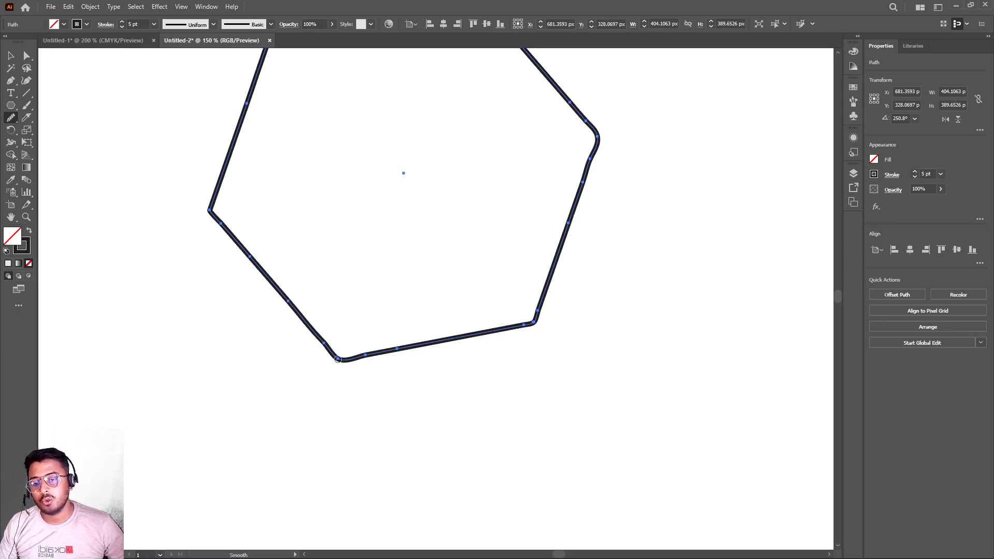
pyautogui.moveTo(337, 359); pyautogui.dragTo(360, 322)
pyautogui.moveTo(338, 359); pyautogui.dragTo(333, 388)
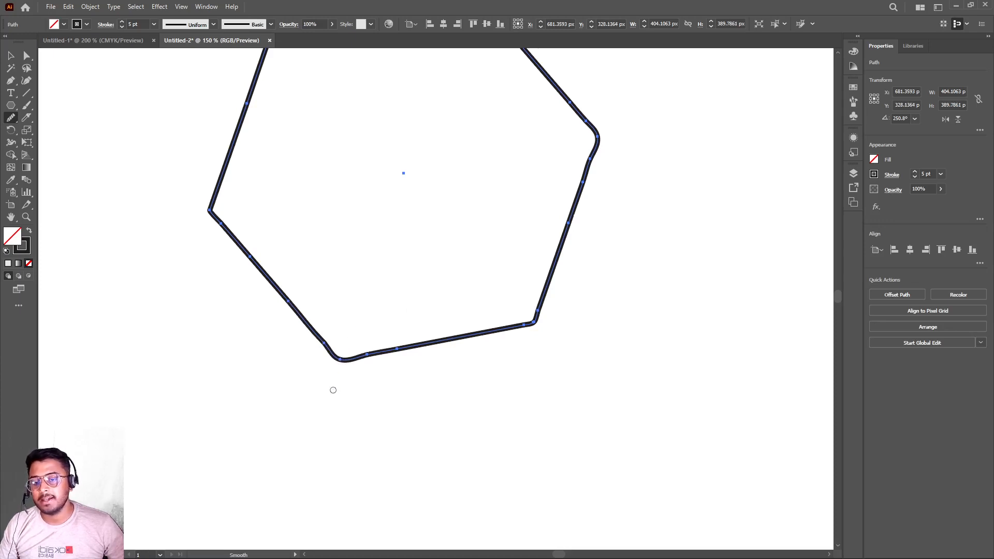
# Delete the smoothed hexagon and draw a smaller one about 214 by 207 px with the Polygon Tool
pyautogui.scroll(3, 339, 346)
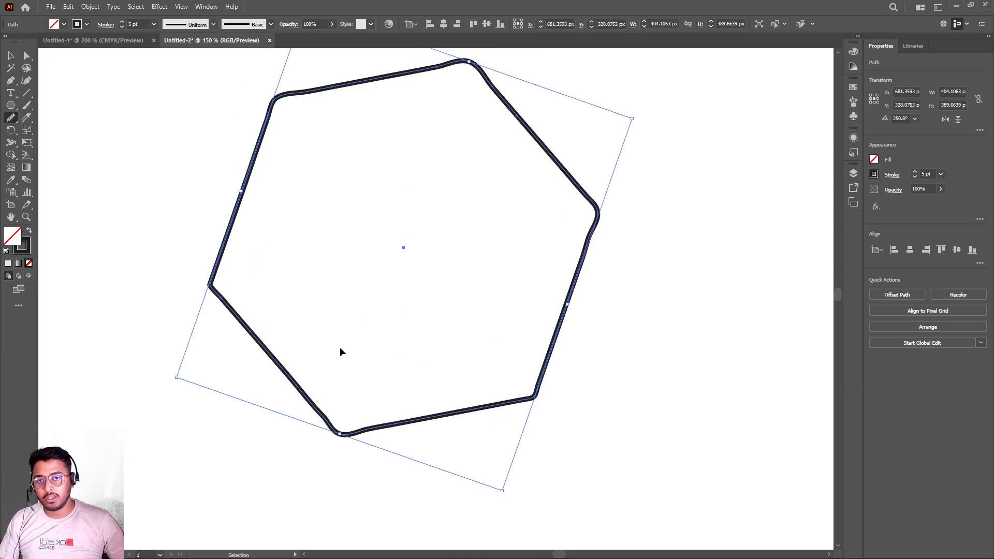
pyautogui.press('Delete')
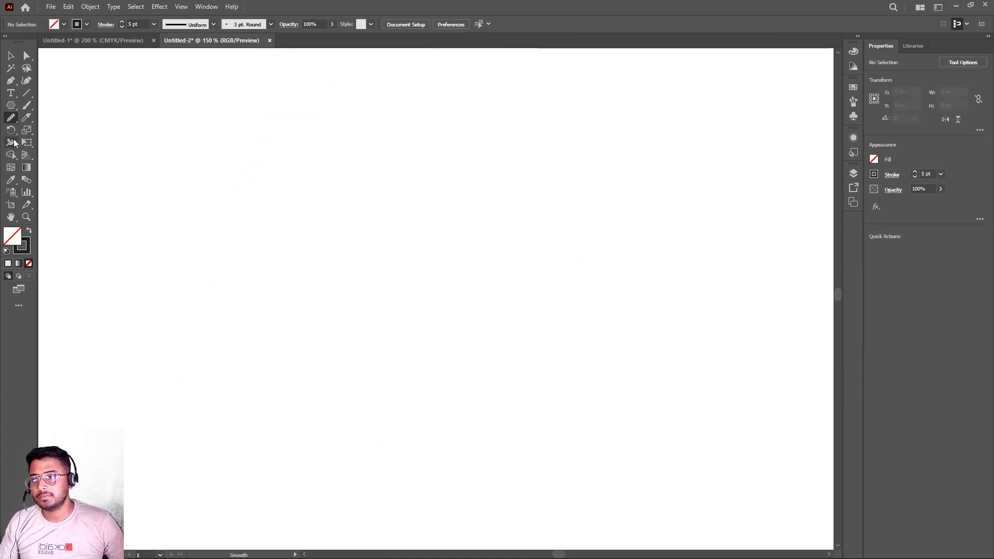
pyautogui.click(11, 118)
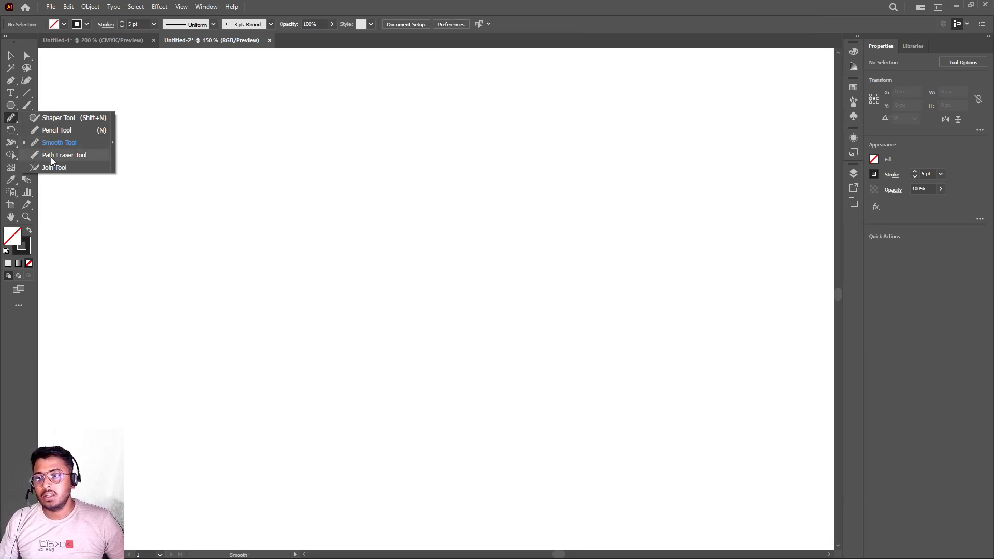
pyautogui.click(11, 105)
pyautogui.moveTo(275, 172); pyautogui.dragTo(396, 304)
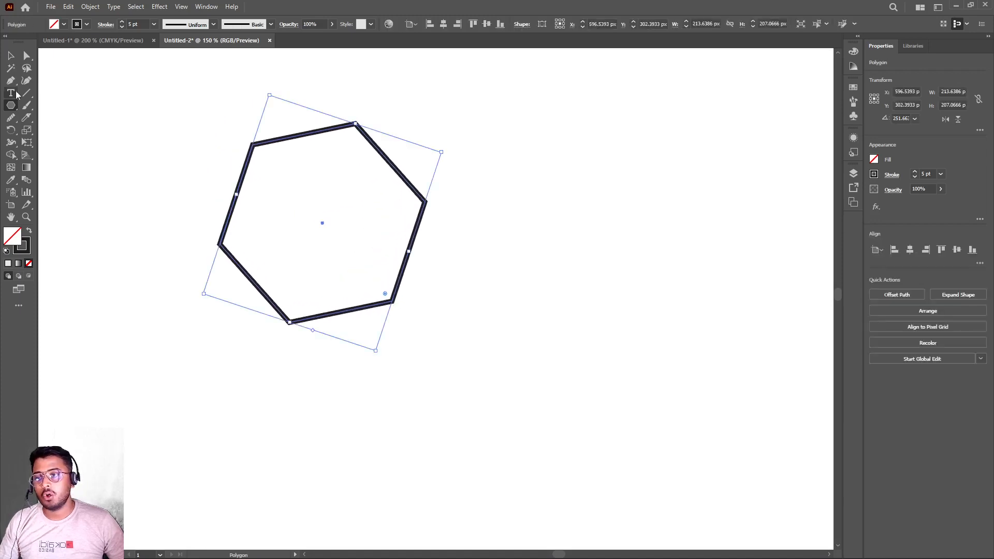
# Erase a gap in the small hexagon's upper-left side and another in its upper-right side with the Path Eraser Tool
pyautogui.click(11, 118)
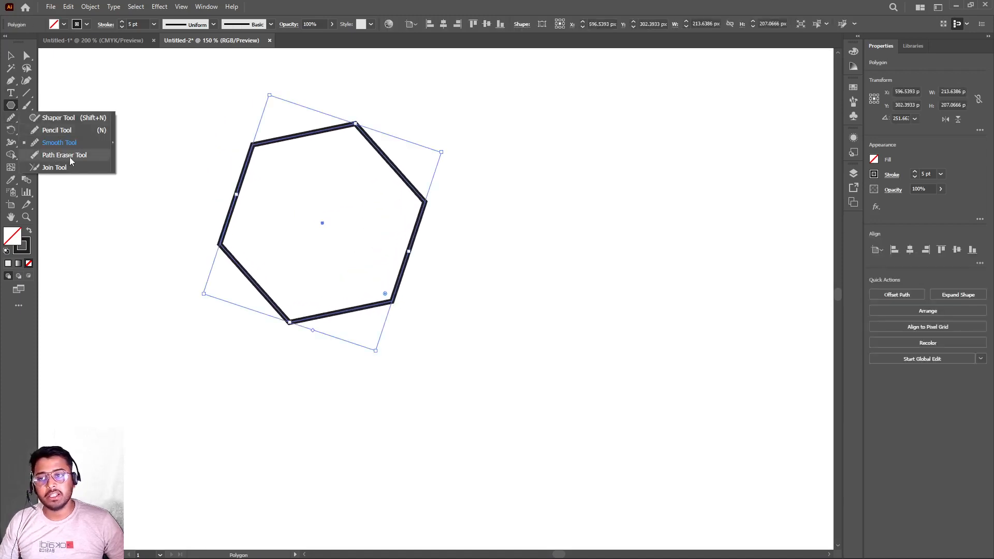
pyautogui.click(62, 156)
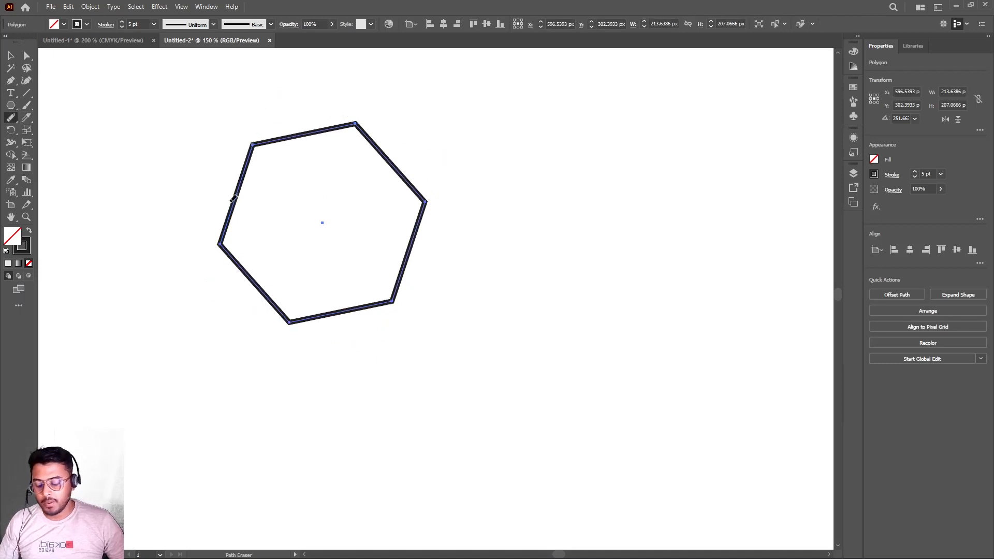
pyautogui.scroll(2, 234, 198)
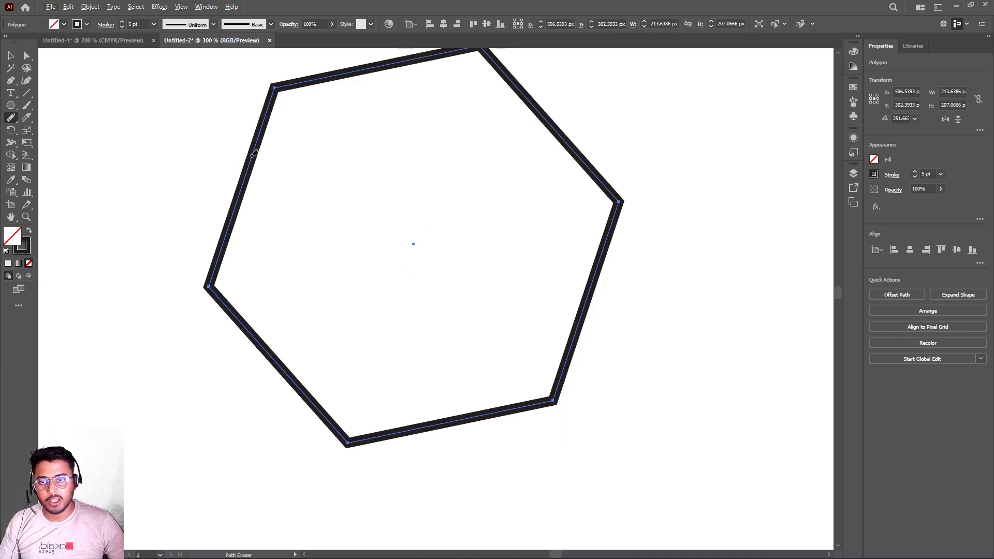
pyautogui.moveTo(254, 154); pyautogui.dragTo(234, 210)
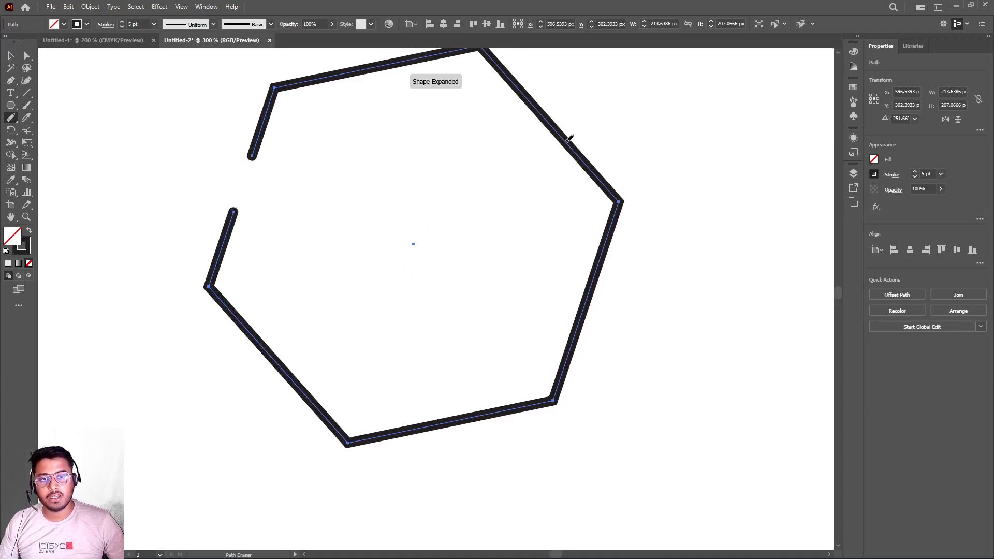
pyautogui.moveTo(558, 128); pyautogui.dragTo(585, 160)
pyautogui.scroll(2, 585, 160)
# Select the hexagon's detached upper piece and move it slightly up and left, away from the lower piece
pyautogui.click(10, 55)
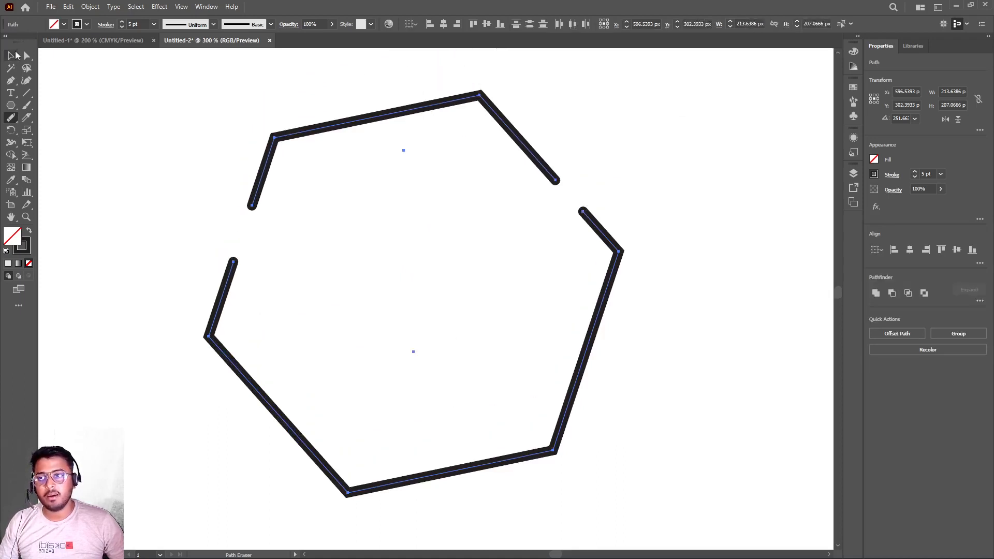
pyautogui.click(164, 120)
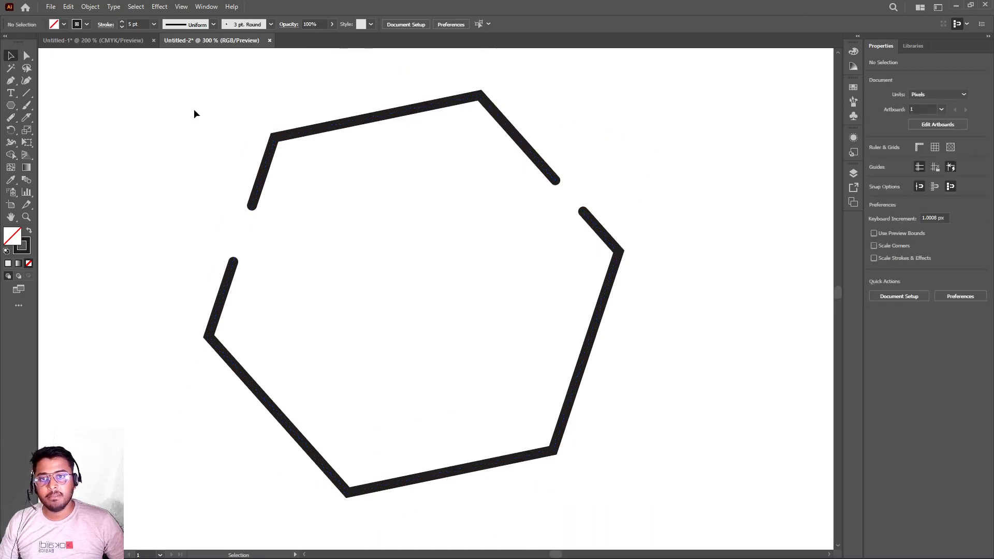
pyautogui.moveTo(193, 109); pyautogui.dragTo(574, 158)
pyautogui.moveTo(429, 106); pyautogui.dragTo(382, 94)
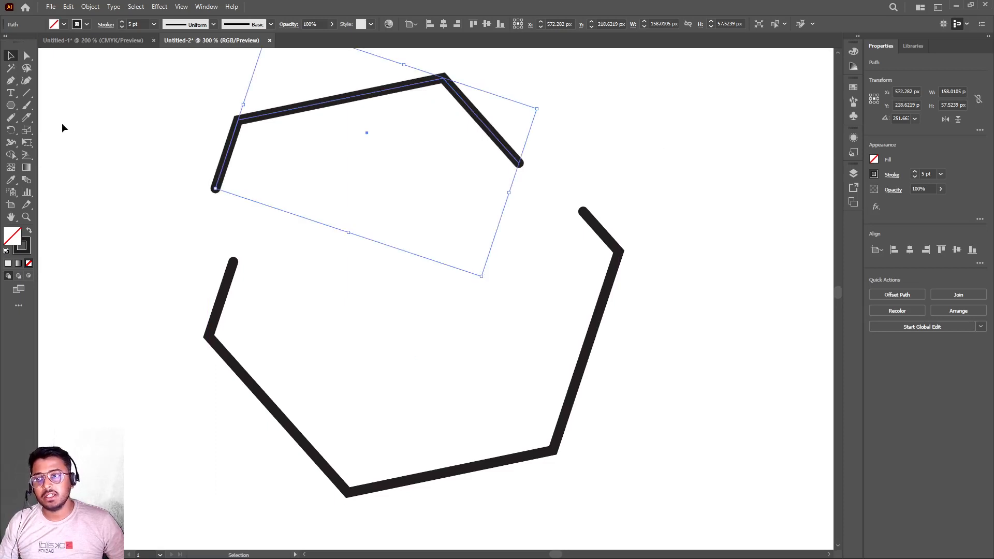
# Select the hexagon's lower piece and erase gaps in its short left segment and its lower-left side with the Path Eraser Tool
pyautogui.moveTo(10, 120); pyautogui.dragTo(62, 154)
pyautogui.scroll(-2, 569, 311)
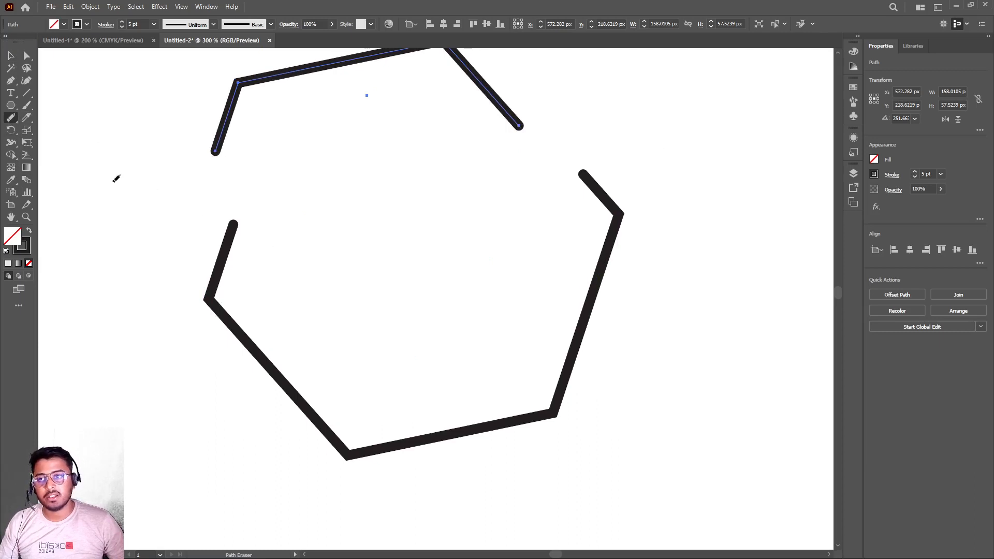
pyautogui.click(10, 55)
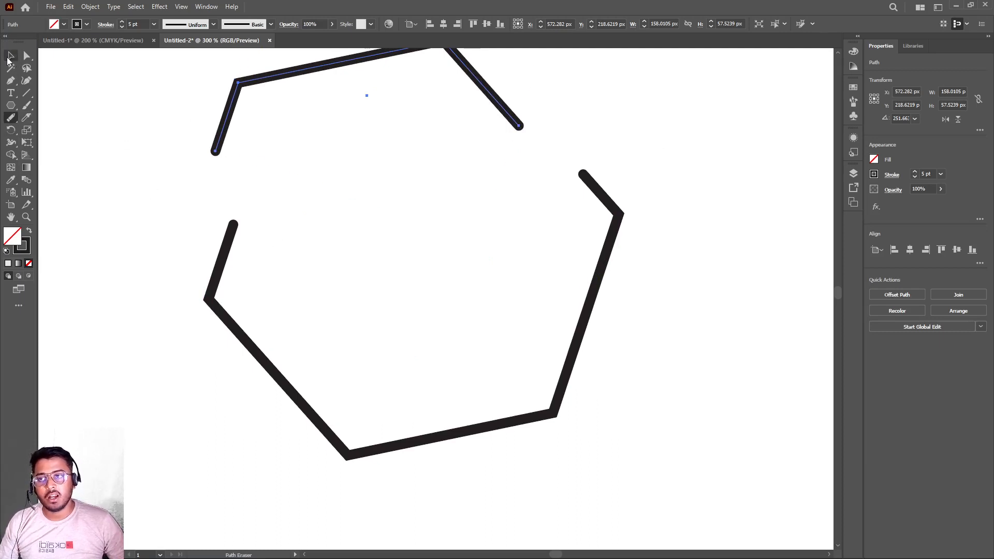
pyautogui.moveTo(162, 222); pyautogui.dragTo(616, 457)
pyautogui.scroll(2, 303, 250)
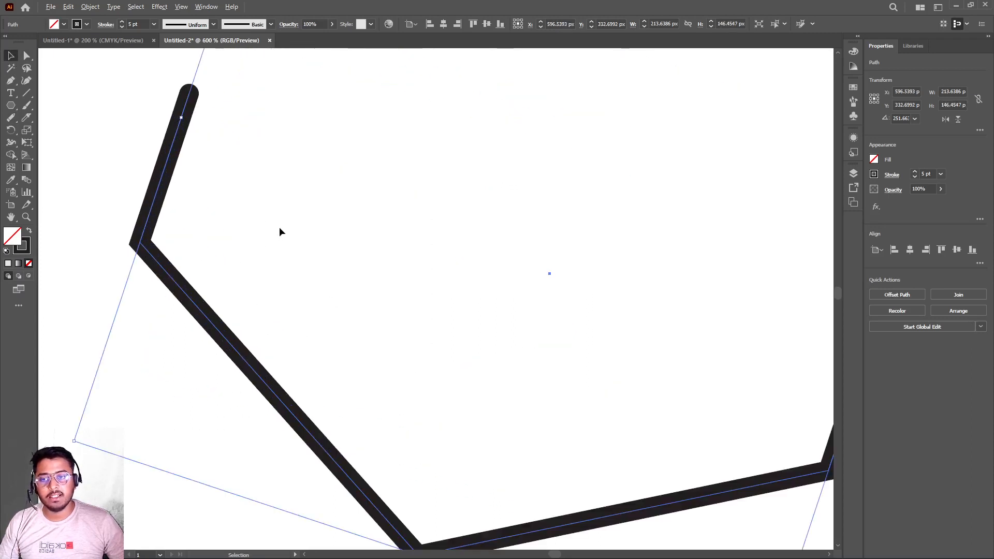
pyautogui.click(11, 117)
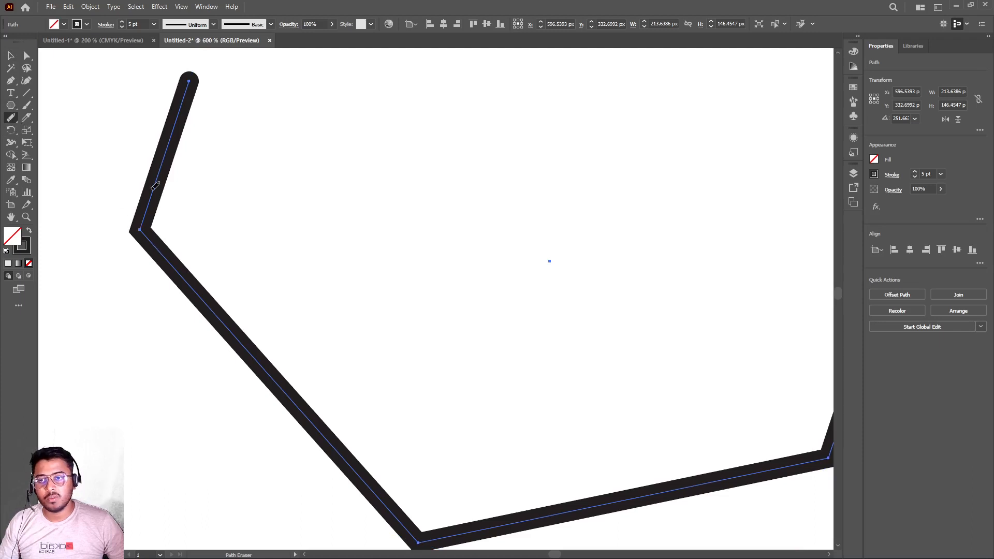
pyautogui.moveTo(154, 186); pyautogui.dragTo(171, 145)
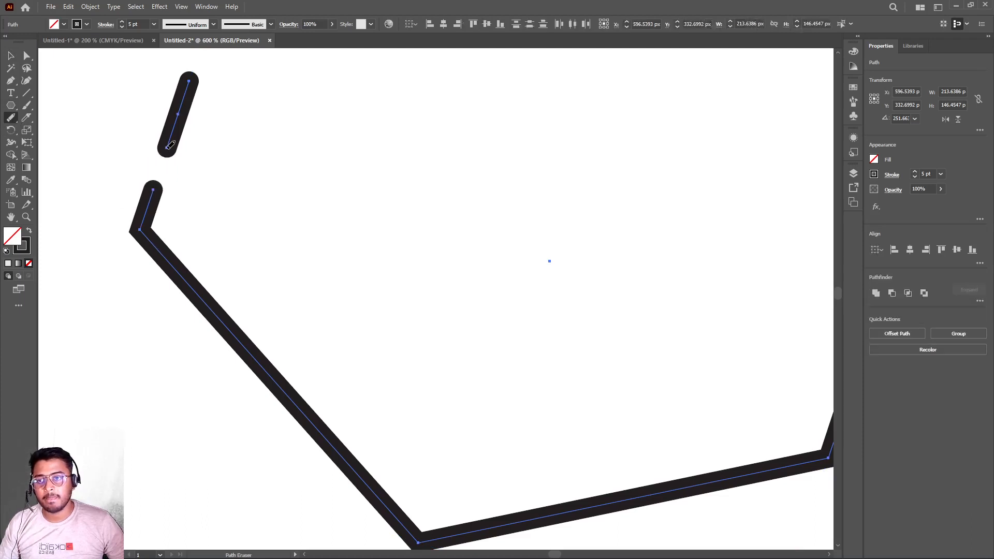
pyautogui.scroll(-2, 160, 217)
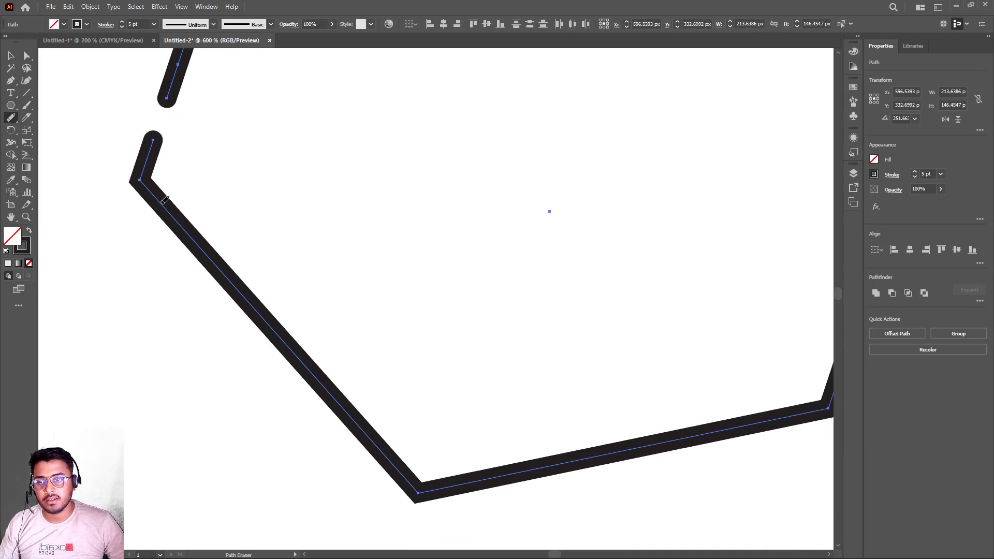
pyautogui.moveTo(164, 200); pyautogui.dragTo(189, 232)
pyautogui.scroll(-3, 189, 232)
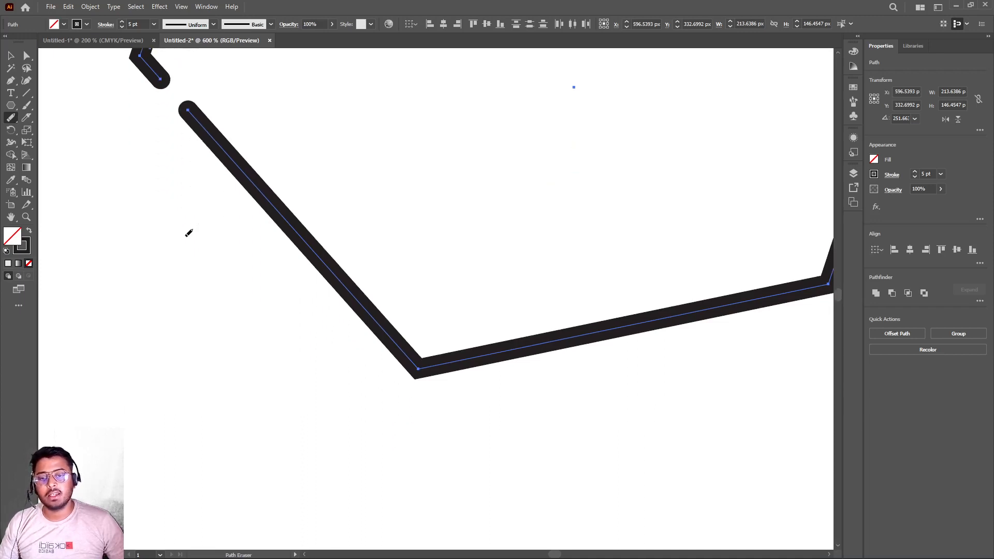
# Erase one gap in the hexagon's bottom side and another in its lower-left side, both near the lowest corner, with the Path Eraser Tool
pyautogui.moveTo(456, 360); pyautogui.dragTo(503, 347)
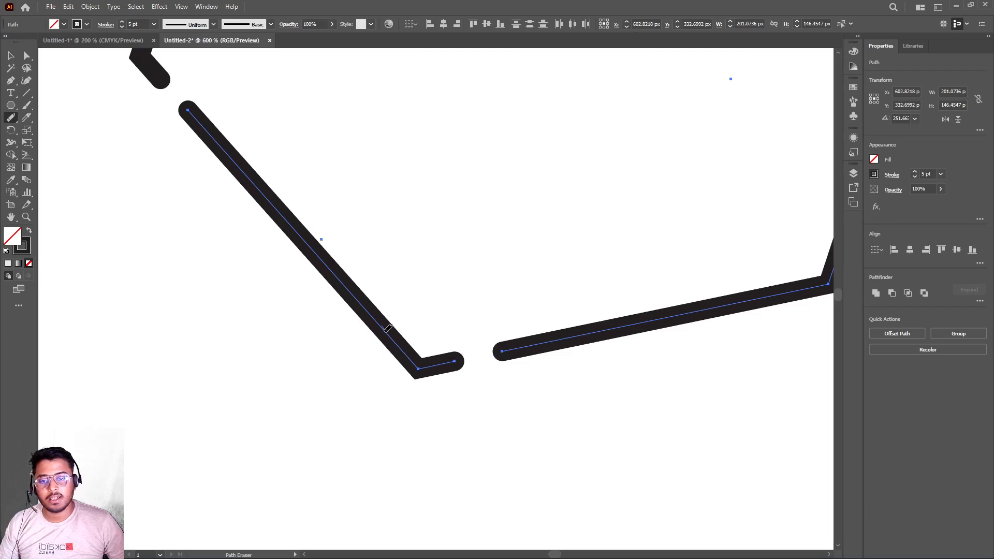
pyautogui.moveTo(387, 329); pyautogui.dragTo(400, 345)
pyautogui.scroll(3, 401, 345)
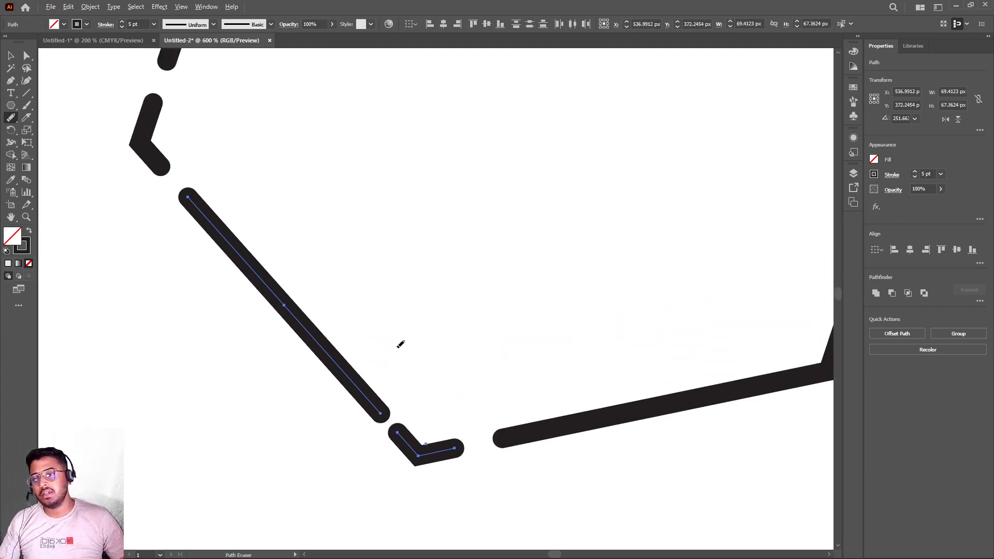
# Select all the hexagon pieces and delete them to clear the artboard
pyautogui.scroll(-4, 400, 344)
pyautogui.scroll(2, 399, 344)
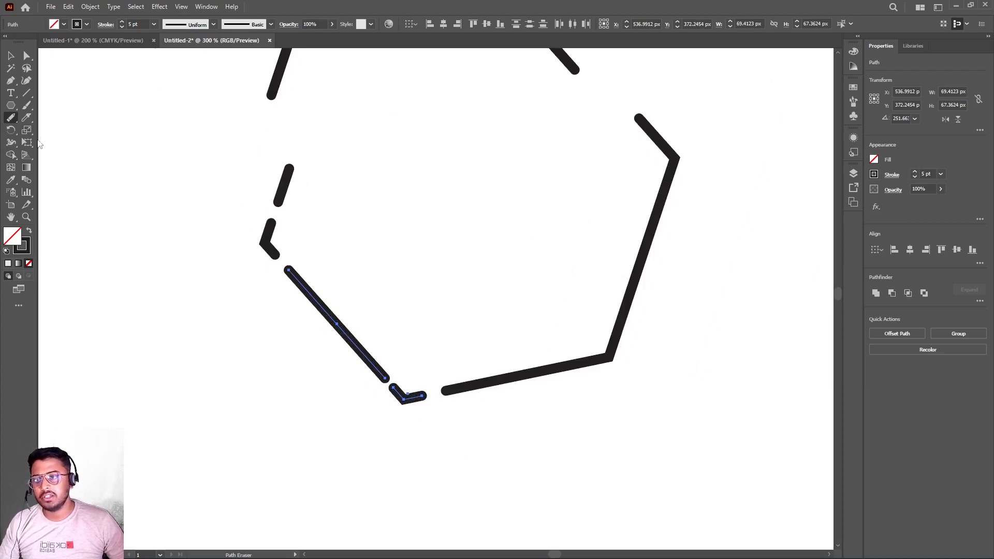
pyautogui.scroll(3, 414, 300)
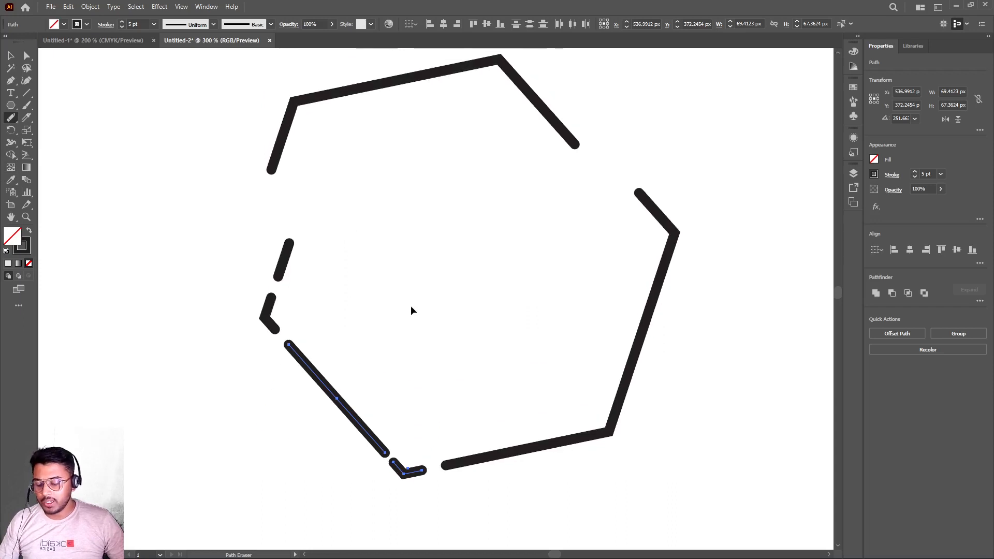
pyautogui.hotkey('ctrl', 'a')
pyautogui.press('Delete')
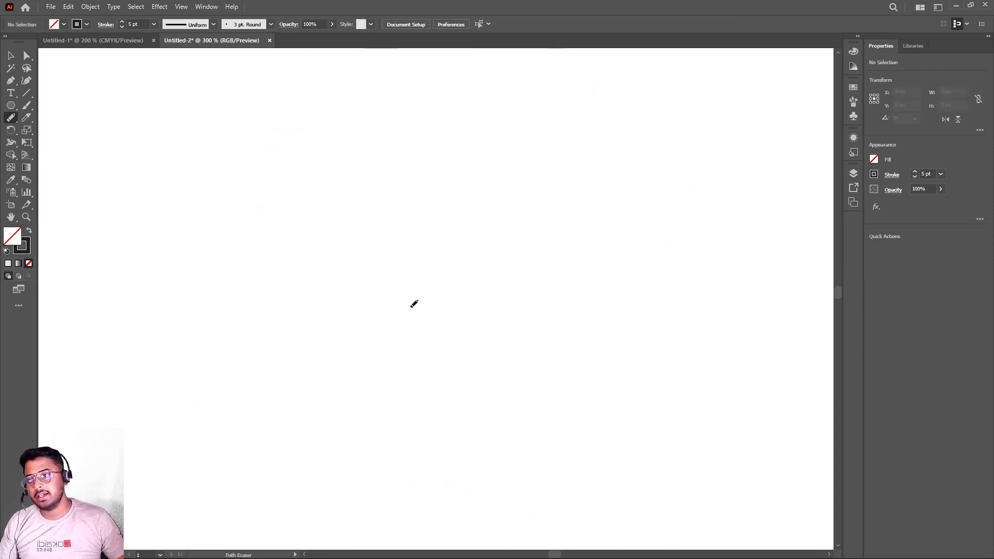
# Draw four line segments as a rough rectangle: top about 109 px wide, overlapping left ends, and a slanted right side about 47 px tall
pyautogui.click(11, 118)
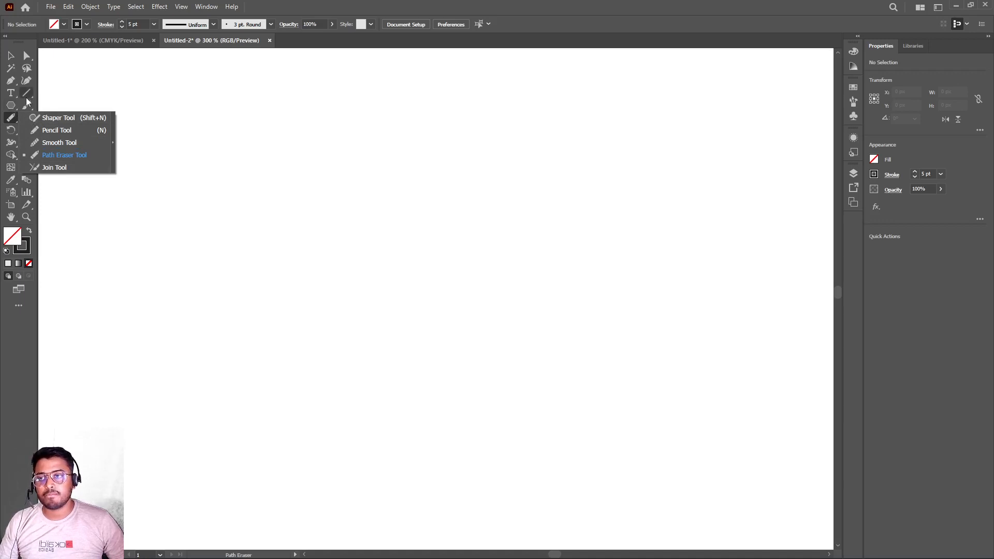
pyautogui.moveTo(27, 95); pyautogui.dragTo(68, 94)
pyautogui.moveTo(209, 156); pyautogui.dragTo(418, 155)
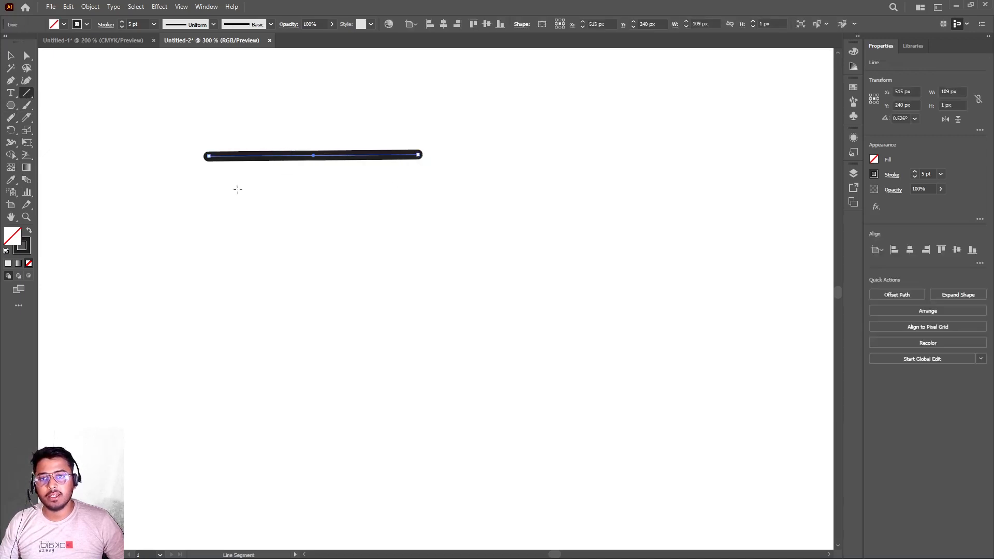
pyautogui.moveTo(227, 125); pyautogui.dragTo(229, 288)
pyautogui.moveTo(195, 260); pyautogui.dragTo(414, 260)
pyautogui.moveTo(429, 169); pyautogui.dragTo(414, 260)
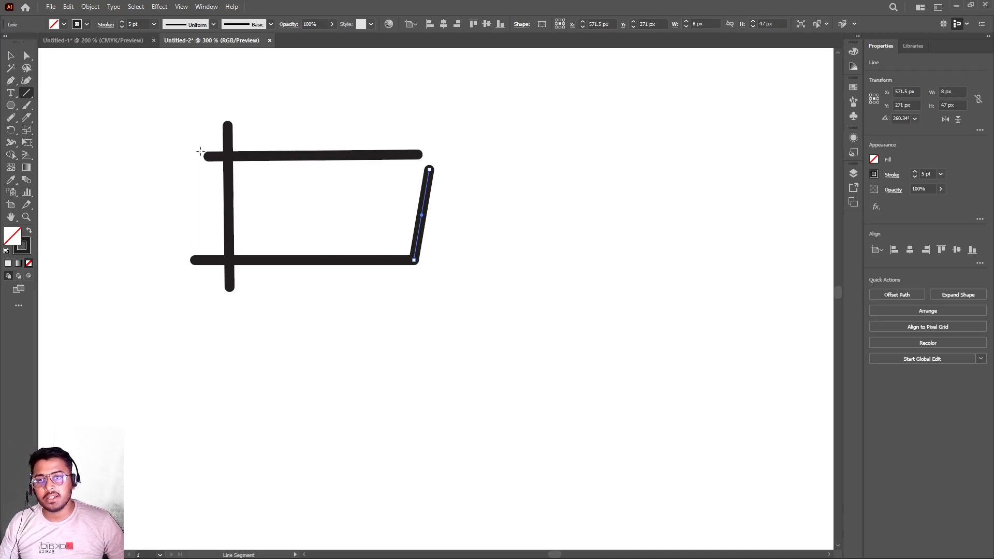
# Trim the overlapping ends of the top and left lines into a clean upper-left corner with the Join Tool
pyautogui.click(11, 118)
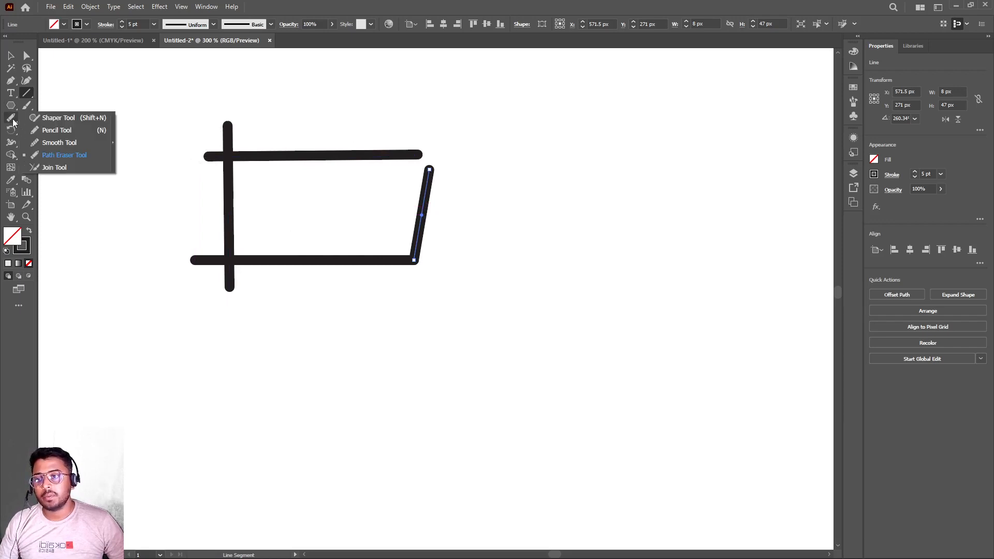
pyautogui.click(54, 167)
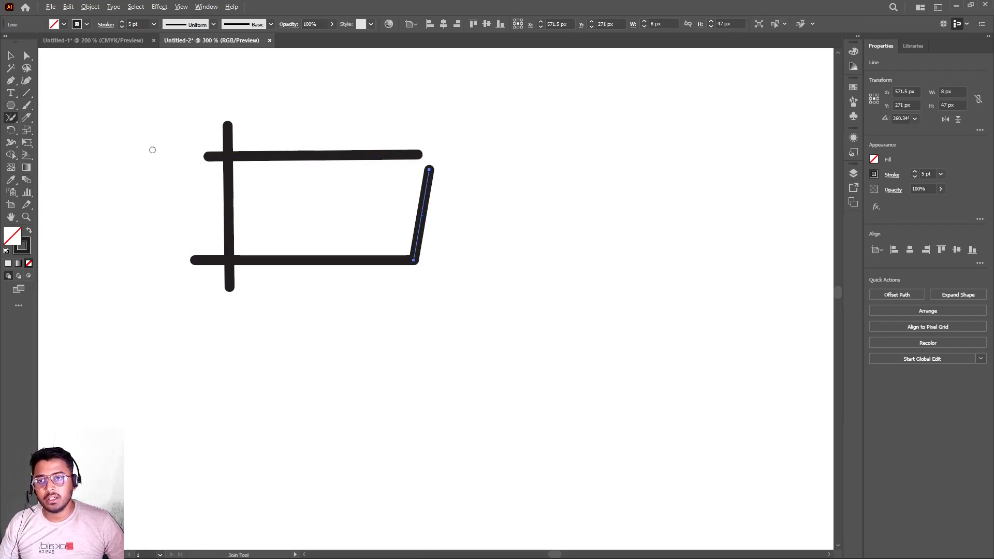
pyautogui.scroll(2, 152, 150)
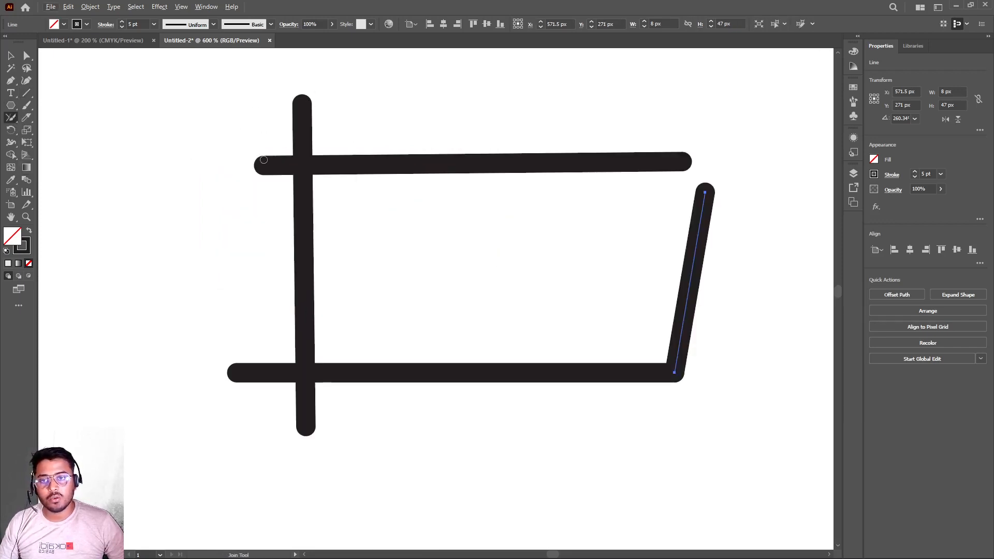
pyautogui.moveTo(343, 104)
pyautogui.mouseDown()
pyautogui.moveTo(284, 132)
pyautogui.moveTo(276, 176)
pyautogui.mouseUp()
pyautogui.moveTo(314, 113); pyautogui.dragTo(251, 195)
pyautogui.scroll(-2, 215, 216)
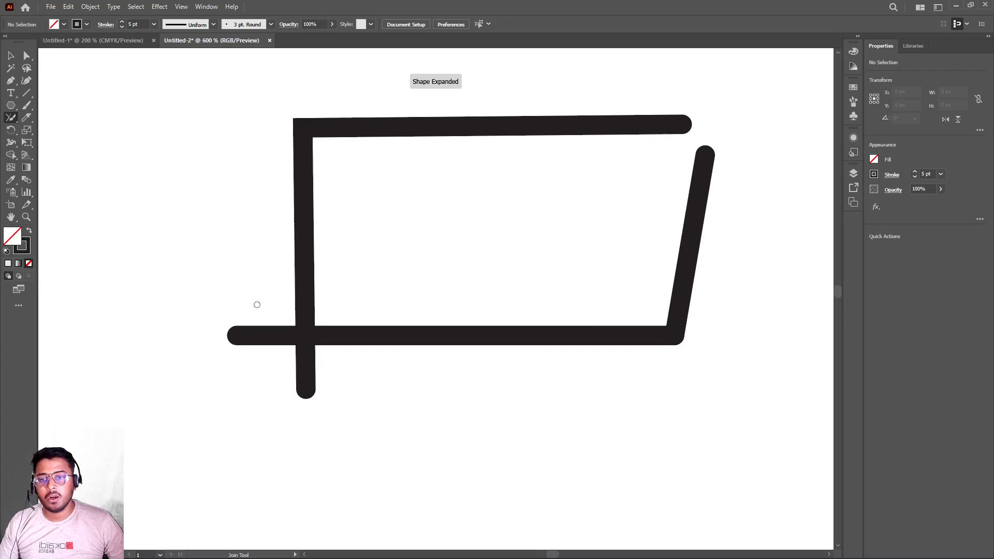
# Trim the overlapping lower-left ends into a corner and close the gap between the top and right lines with the Join Tool
pyautogui.scroll(-3, 250, 295)
pyautogui.moveTo(242, 248)
pyautogui.mouseDown()
pyautogui.moveTo(276, 295)
pyautogui.moveTo(307, 319)
pyautogui.moveTo(334, 322)
pyautogui.mouseUp()
pyautogui.scroll(2, 311, 317)
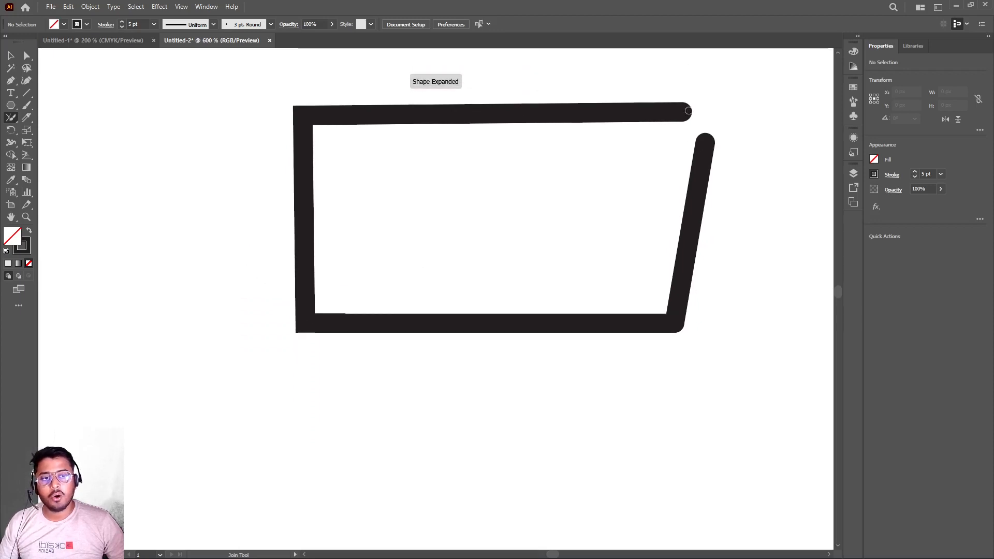
pyautogui.moveTo(679, 108); pyautogui.dragTo(709, 147)
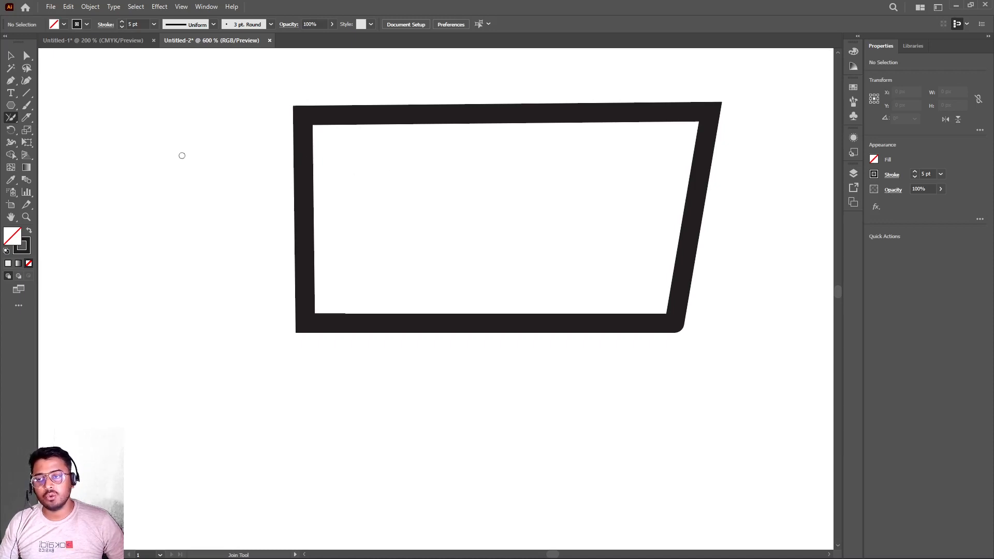
# Join the bottom and right lines into a sharp lower-right corner with the Join Tool
pyautogui.click(11, 117)
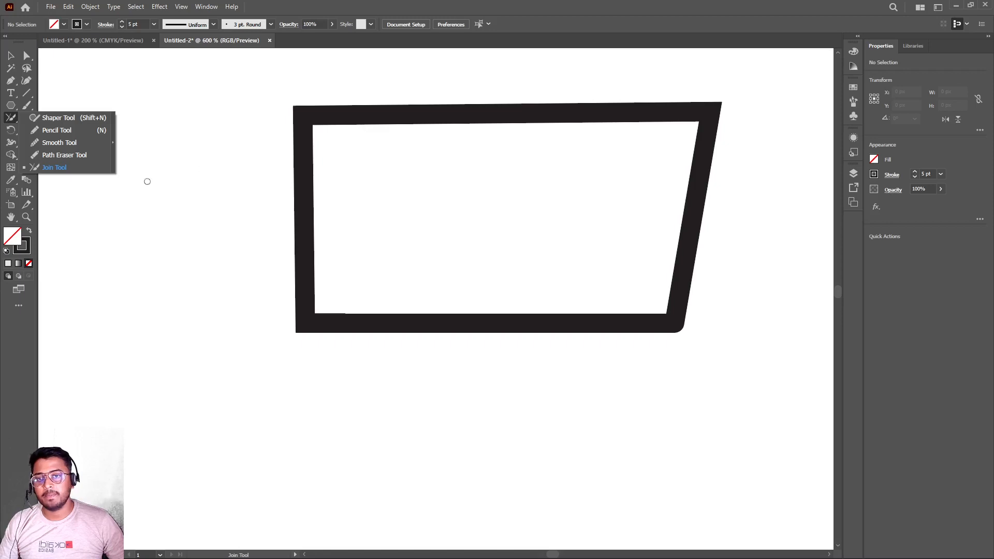
pyautogui.scroll(-1, 419, 150)
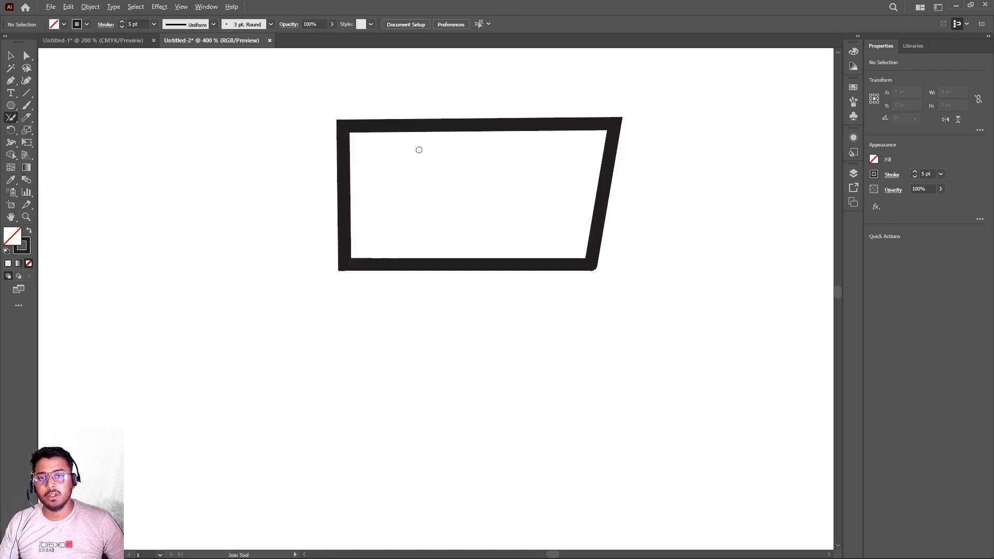
pyautogui.scroll(1, 419, 150)
pyautogui.scroll(-1, 413, 150)
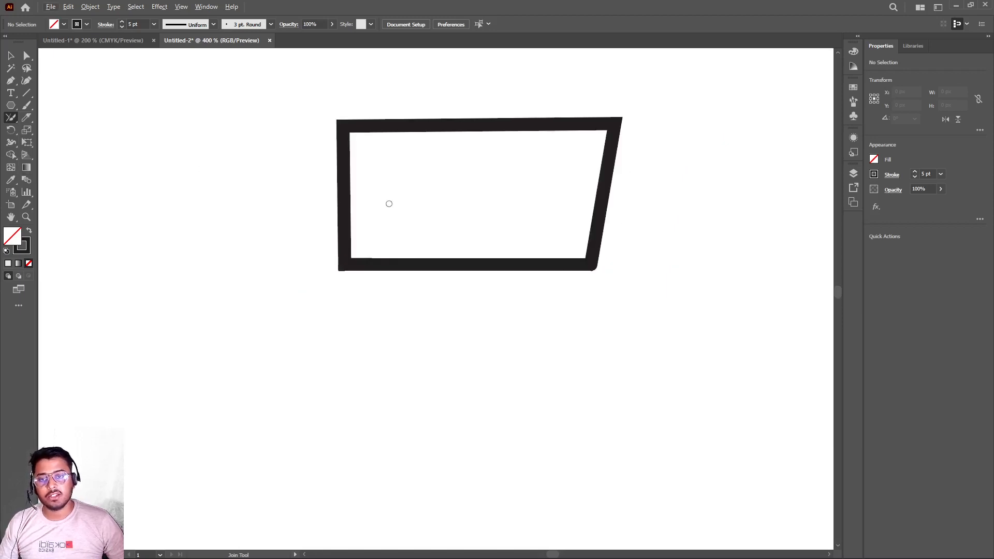
pyautogui.moveTo(376, 258); pyautogui.dragTo(343, 266)
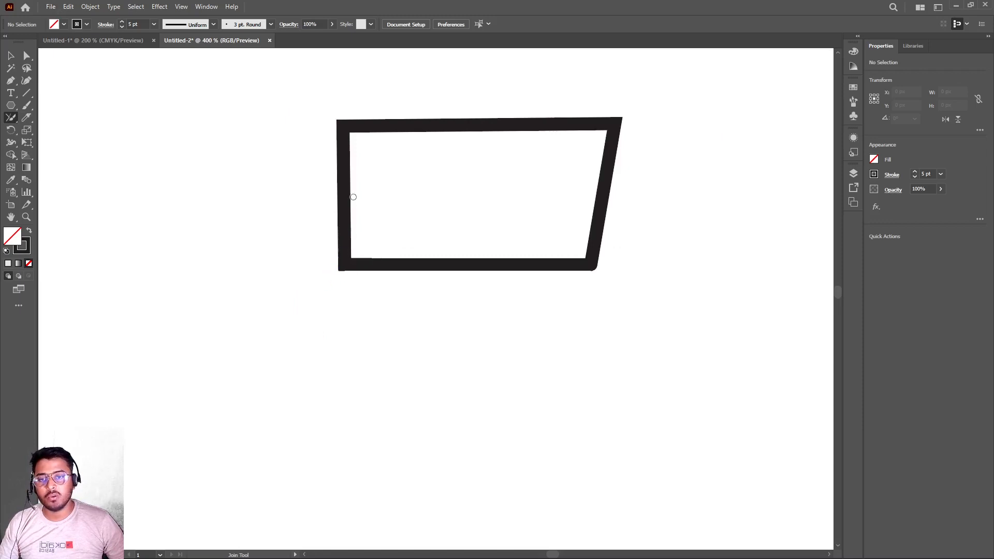
pyautogui.moveTo(355, 149)
pyautogui.mouseDown()
pyautogui.moveTo(361, 122)
pyautogui.moveTo(417, 180)
pyautogui.moveTo(472, 124)
pyautogui.mouseUp()
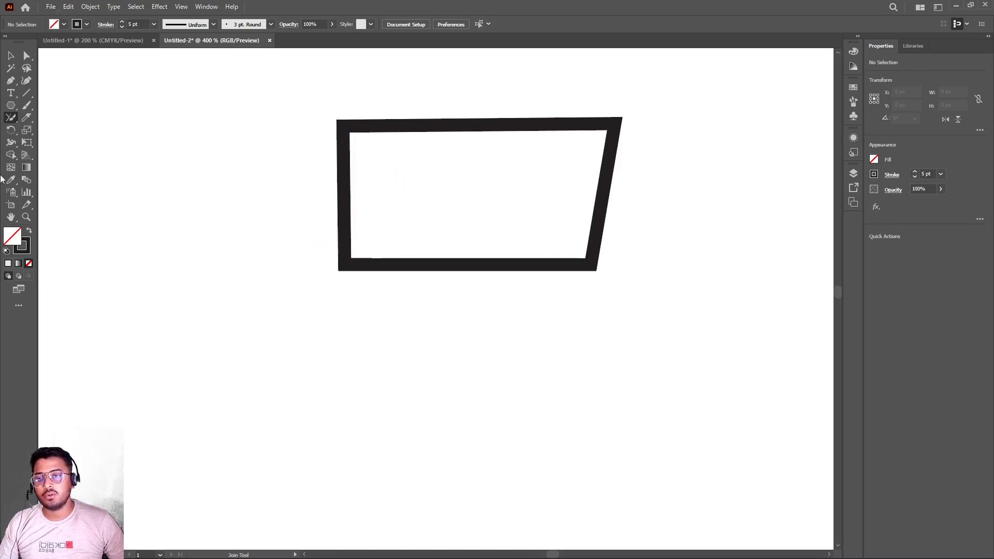
# Select the whole joined four-sided shape and delete it
pyautogui.scroll(-2, 198, 155)
pyautogui.scroll(1, 196, 154)
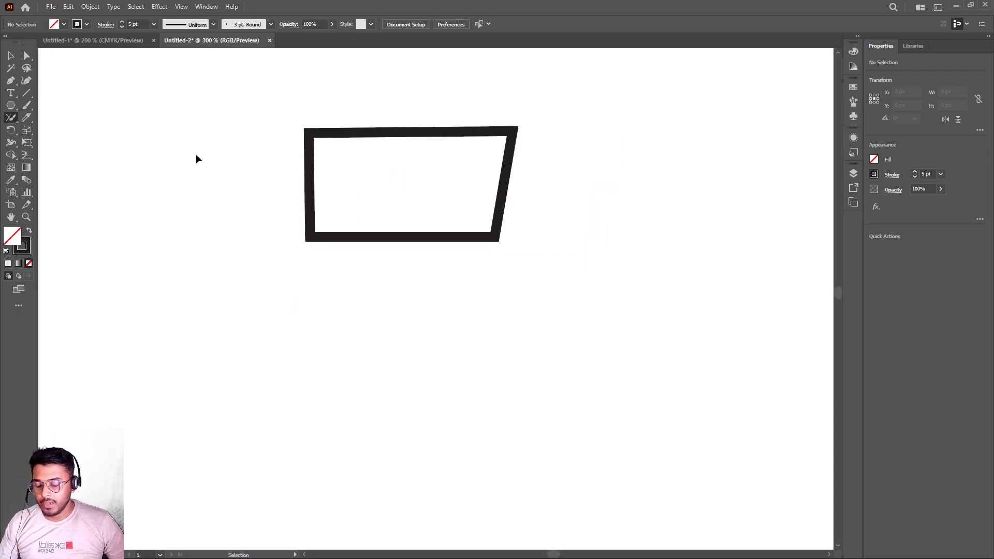
pyautogui.hotkey('ctrl', 'a')
pyautogui.press('Delete')
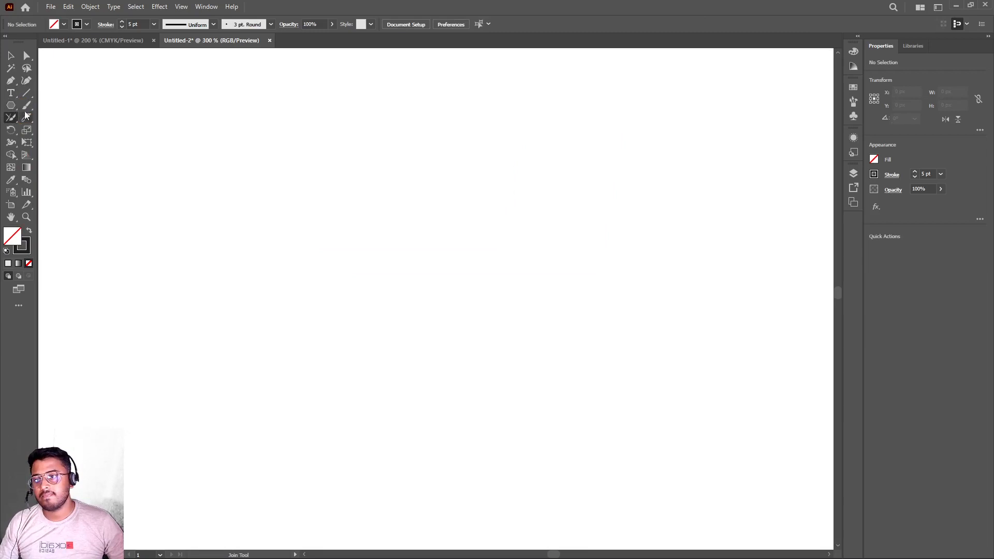
# Draw a hooked left half-heart curve about 35 by 70 px with the Pen Tool and undo the stray path started beside it
pyautogui.click(11, 83)
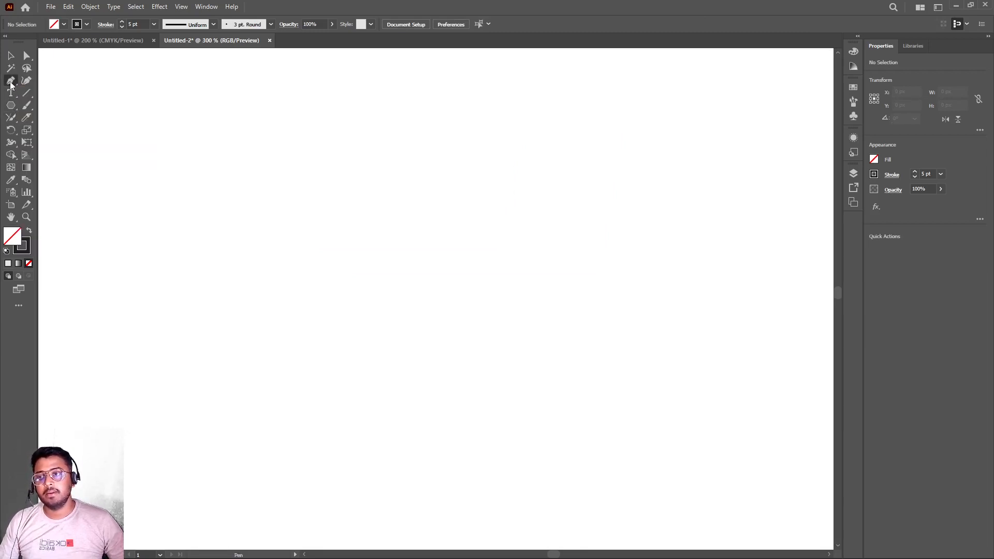
pyautogui.click(256, 300)
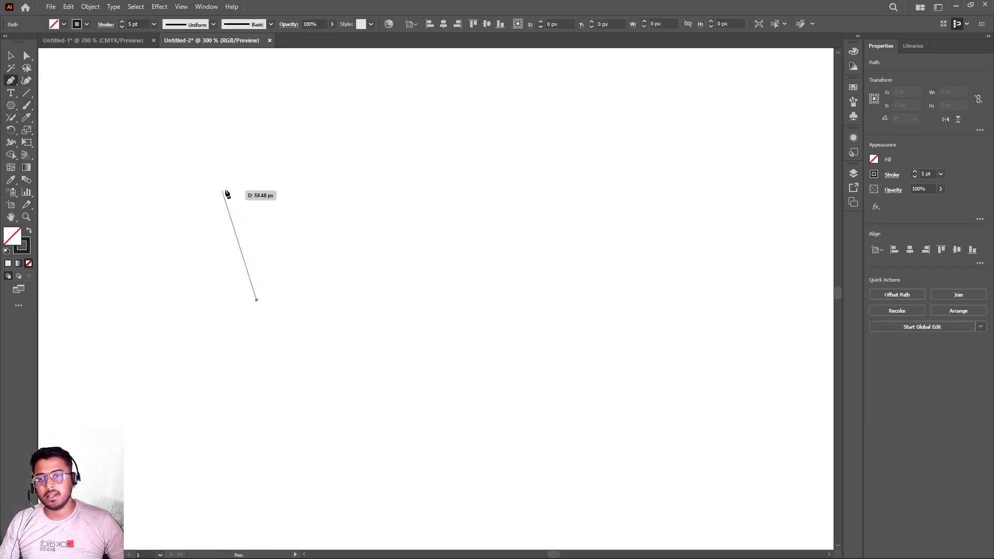
pyautogui.moveTo(224, 177); pyautogui.dragTo(250, 155)
pyautogui.moveTo(284, 185)
pyautogui.mouseDown()
pyautogui.moveTo(298, 188)
pyautogui.moveTo(288, 196)
pyautogui.mouseUp()
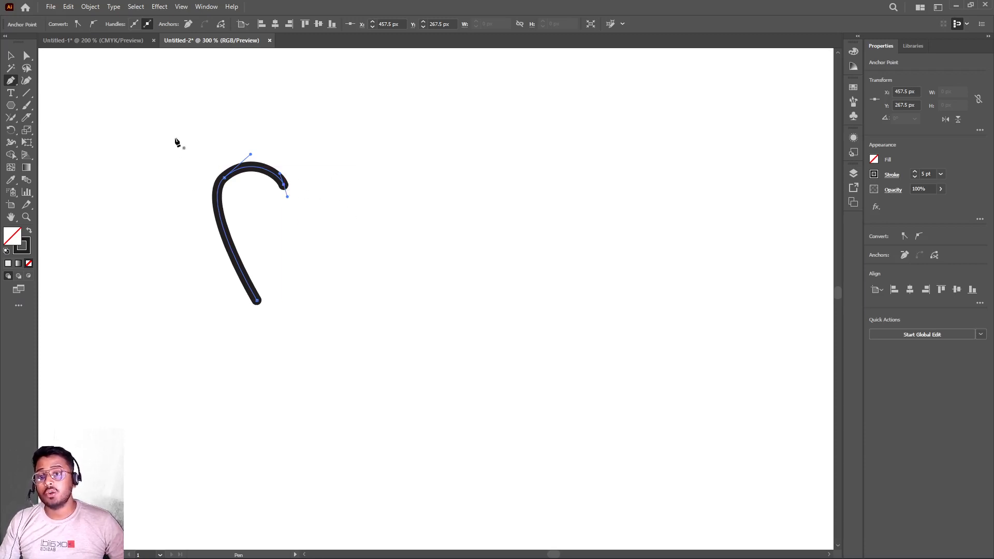
pyautogui.moveTo(175, 138); pyautogui.dragTo(270, 150)
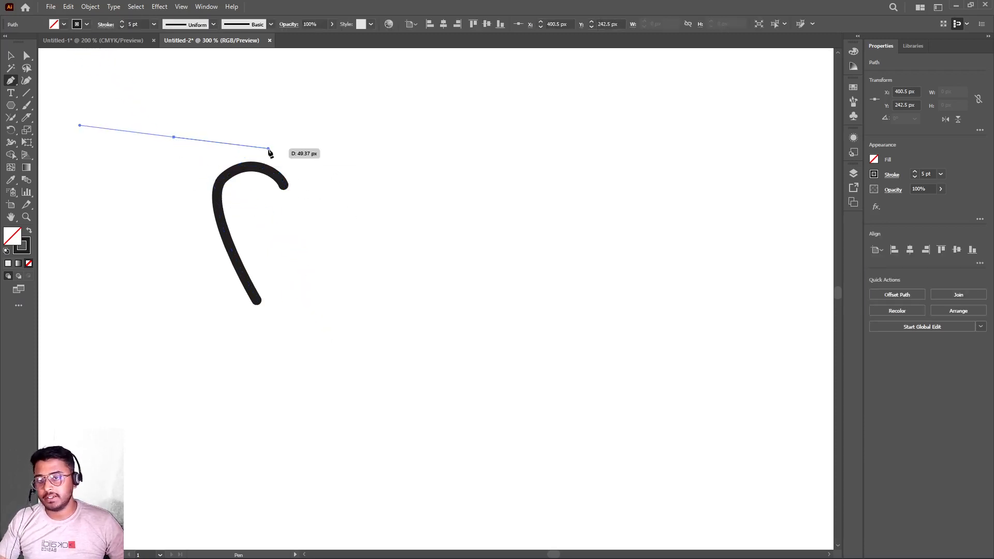
pyautogui.hotkey('ctrl', 'z')
# Select the half-heart curve and reflect a copy of it across the vertical axis
pyautogui.click(11, 55)
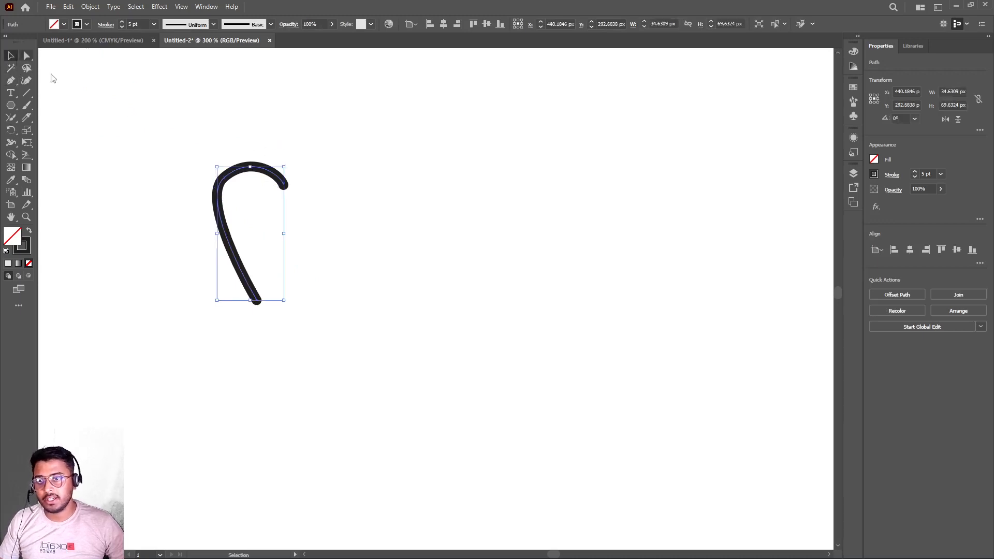
pyautogui.moveTo(184, 136); pyautogui.dragTo(341, 340)
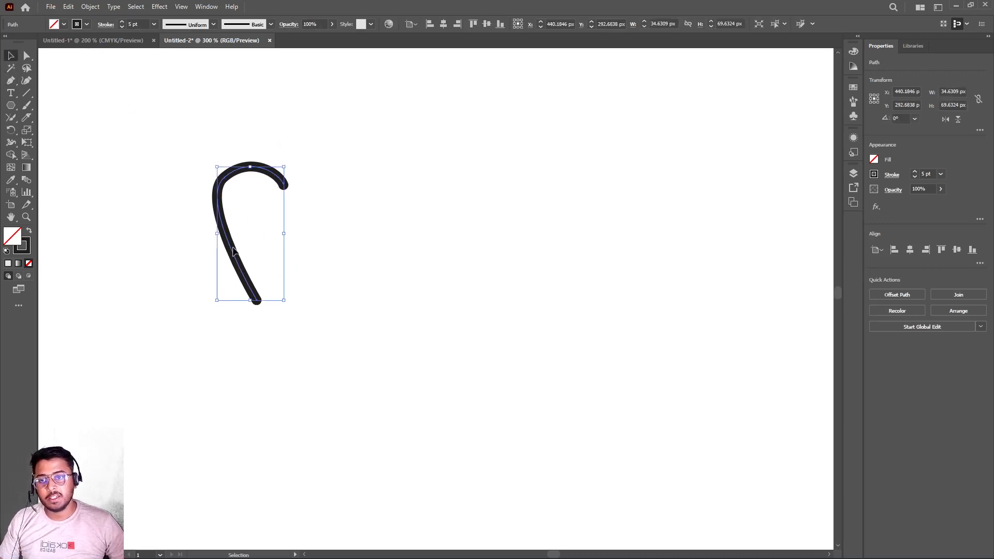
pyautogui.rightClick(229, 249)
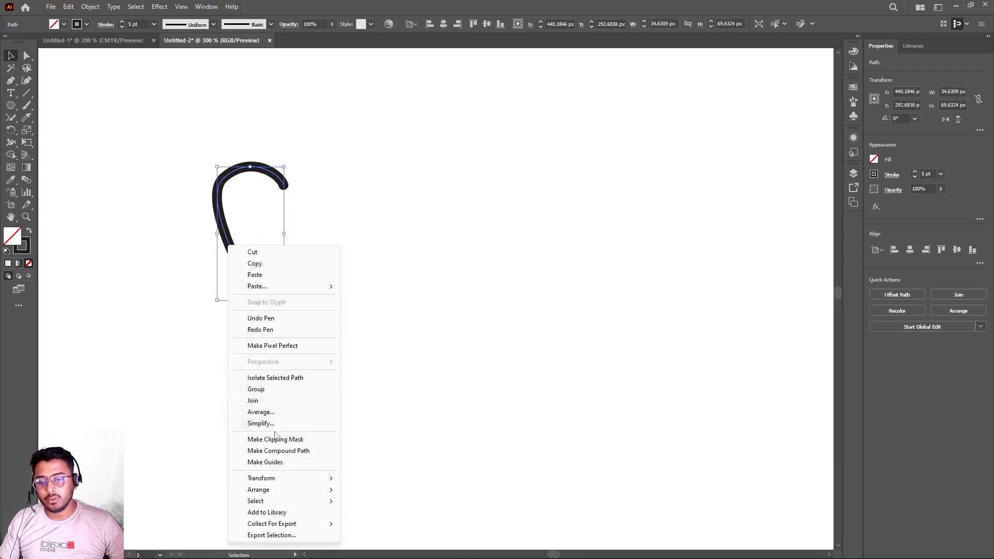
pyautogui.moveTo(261, 477)
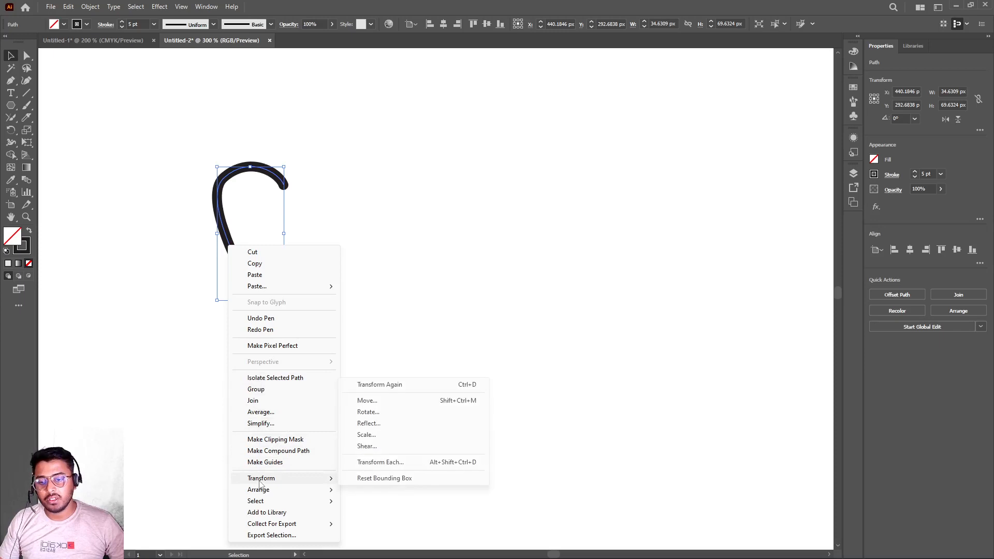
pyautogui.click(369, 424)
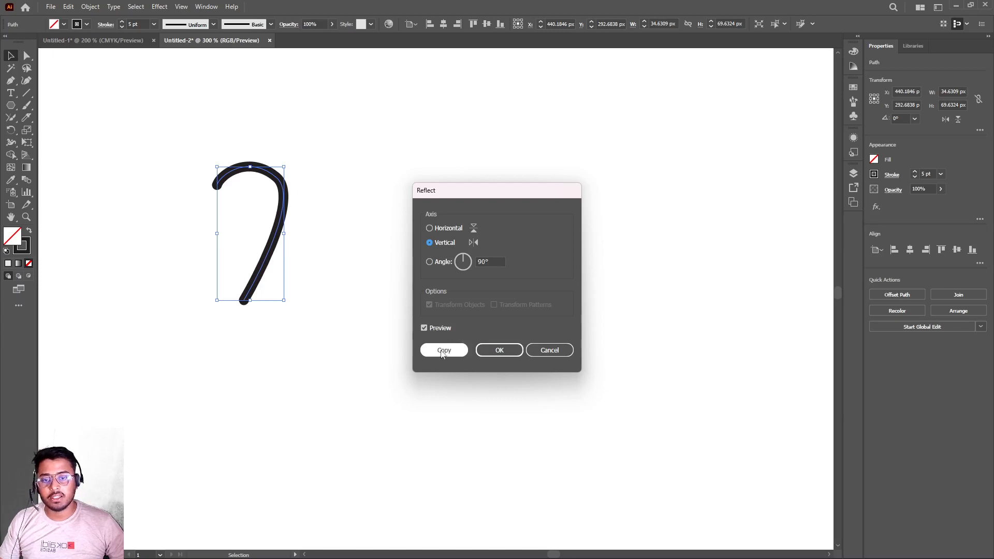
pyautogui.click(441, 351)
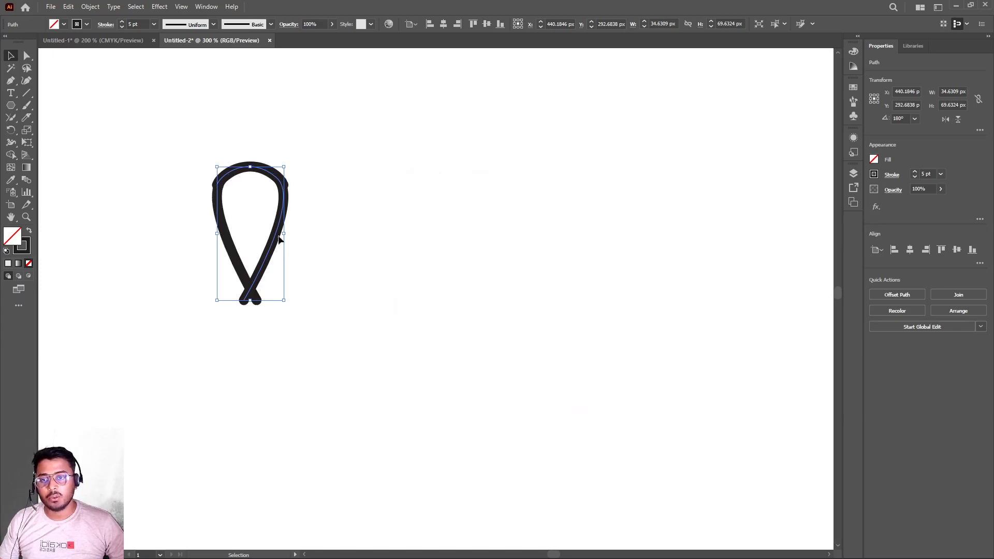
# Move the mirrored copy horizontally about 27 px to the right so the upper ends cross into a heart, and deselect it
pyautogui.moveTo(280, 249); pyautogui.dragTo(322, 249)
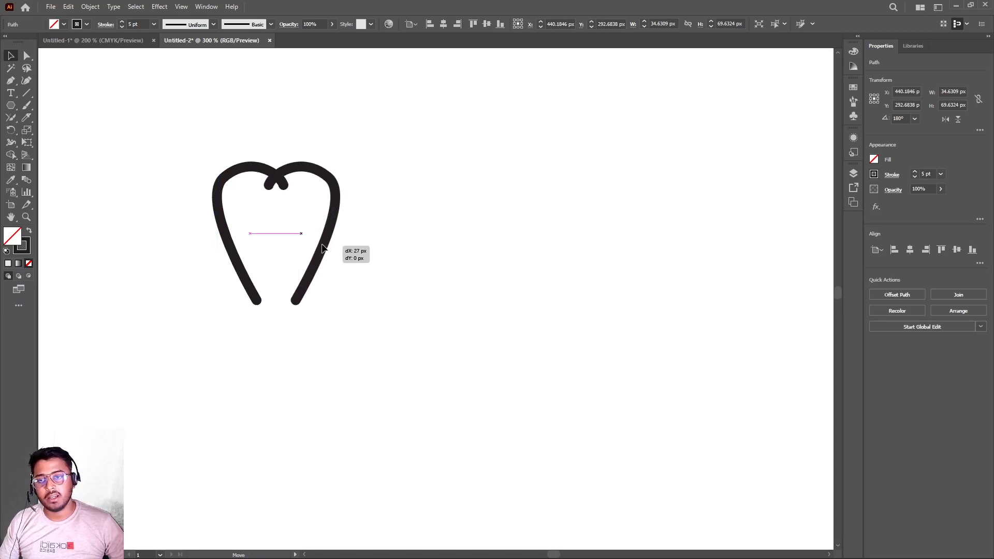
pyautogui.moveTo(322, 249); pyautogui.dragTo(321, 249)
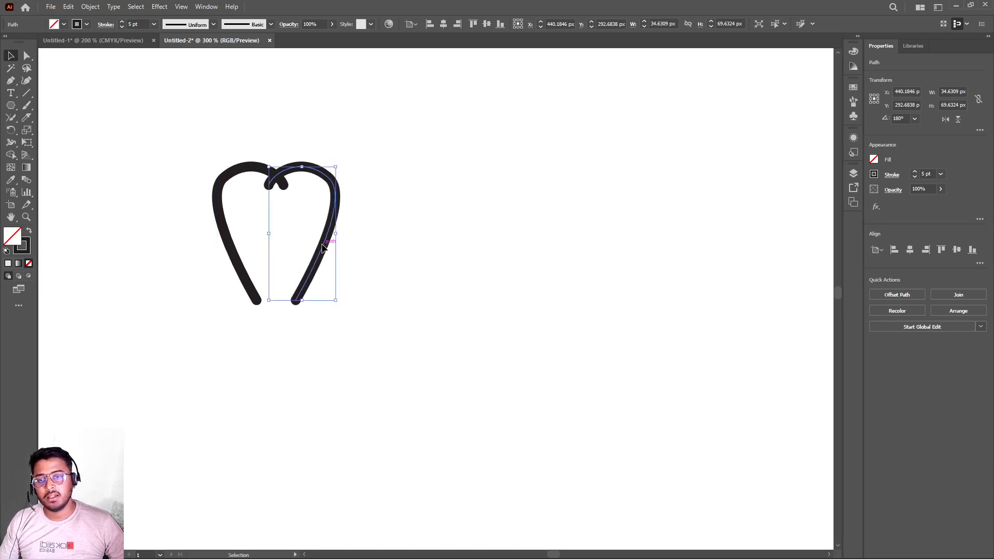
pyautogui.click(482, 252)
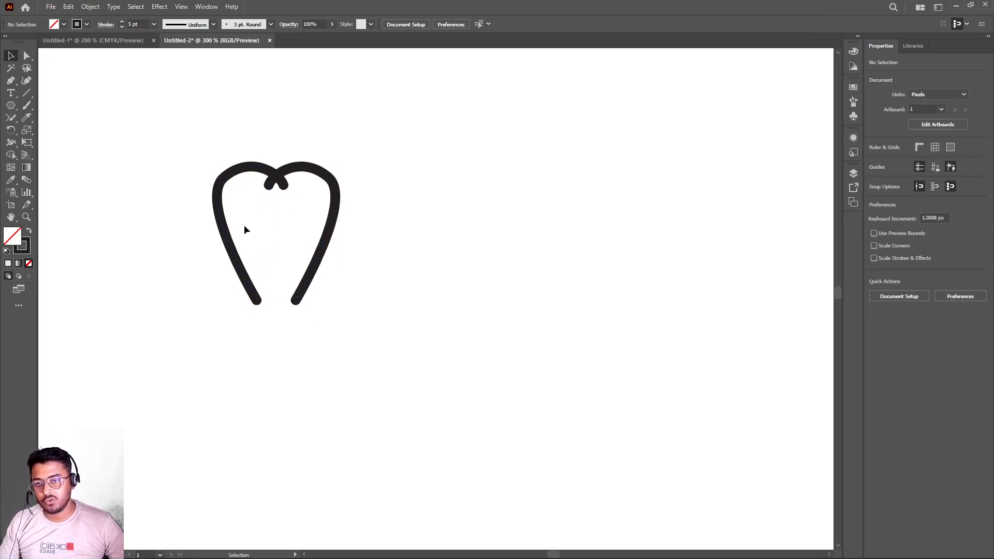
pyautogui.scroll(2, 243, 225)
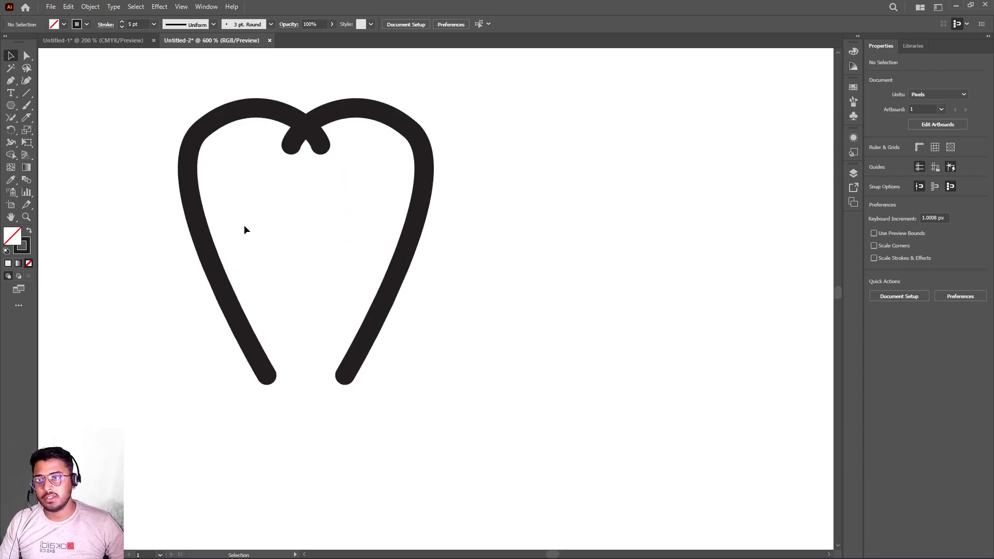
# Use the Join Tool to trim and join the heart's crossed upper ends and connect its open lower ends into a point
pyautogui.click(11, 117)
pyautogui.click(57, 166)
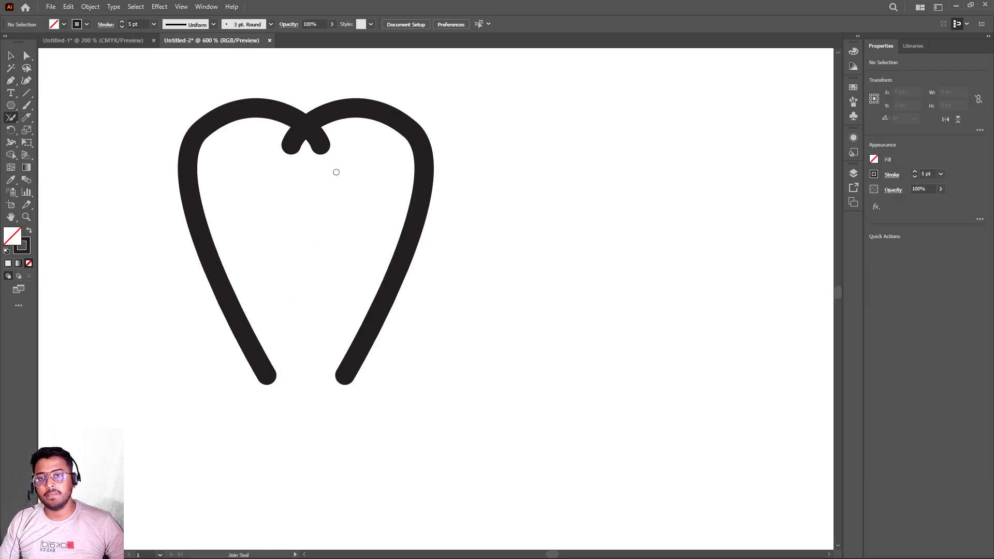
pyautogui.moveTo(273, 137); pyautogui.dragTo(330, 143)
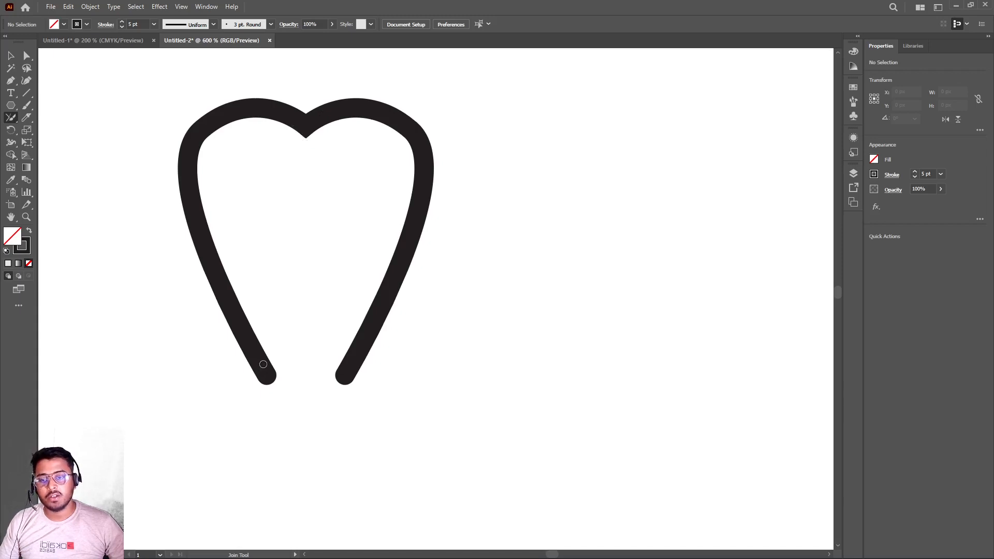
pyautogui.moveTo(263, 365)
pyautogui.mouseDown()
pyautogui.moveTo(310, 424)
pyautogui.moveTo(350, 363)
pyautogui.mouseUp()
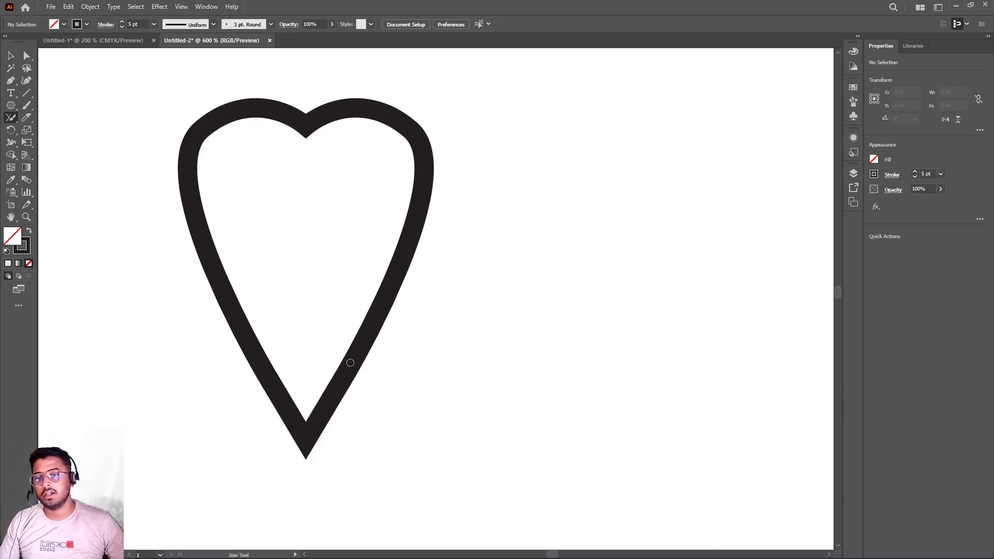
pyautogui.scroll(-3, 293, 235)
pyautogui.scroll(3, 293, 235)
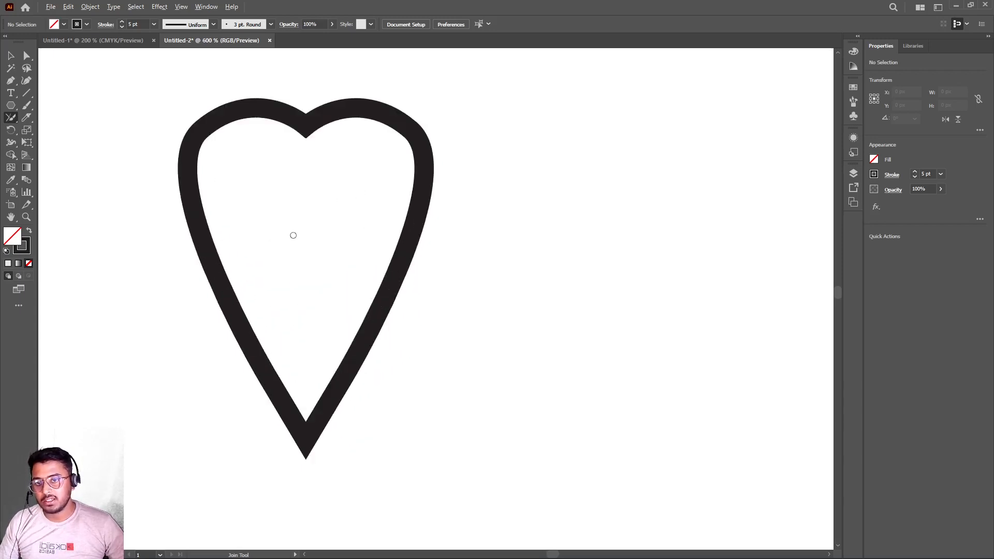
pyautogui.scroll(-3, 293, 235)
pyautogui.scroll(3, 293, 235)
pyautogui.scroll(-3, 293, 235)
pyautogui.scroll(3, 293, 235)
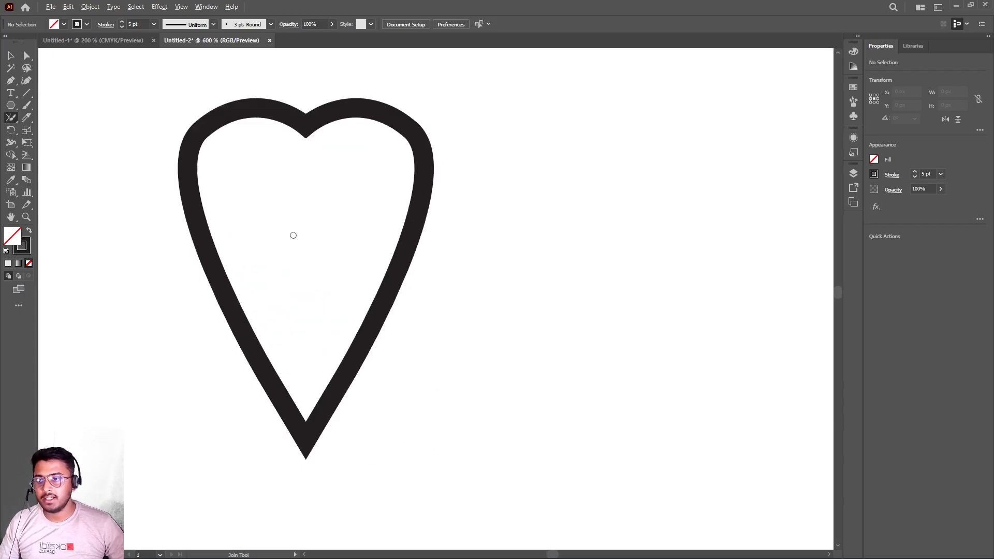
pyautogui.click(7, 121)
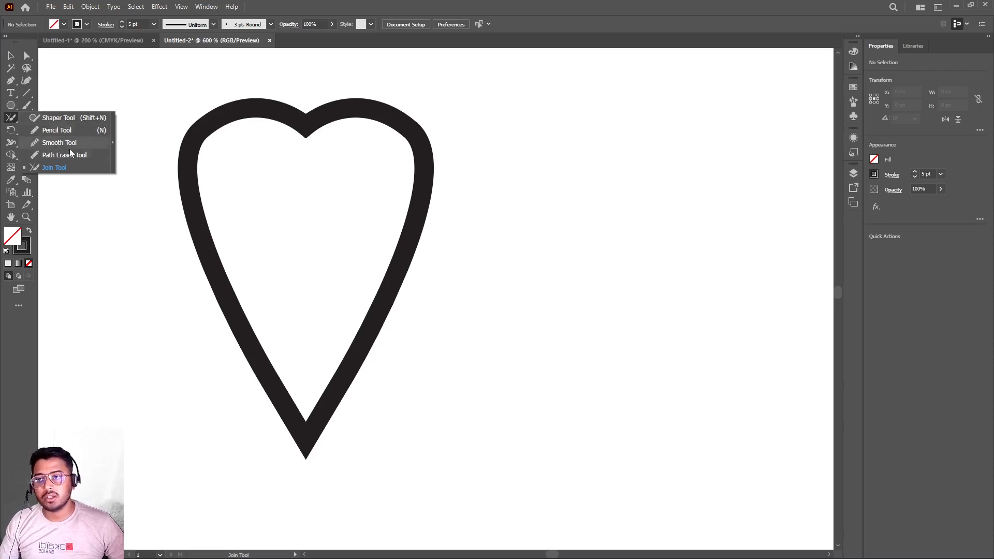
pyautogui.click(131, 98)
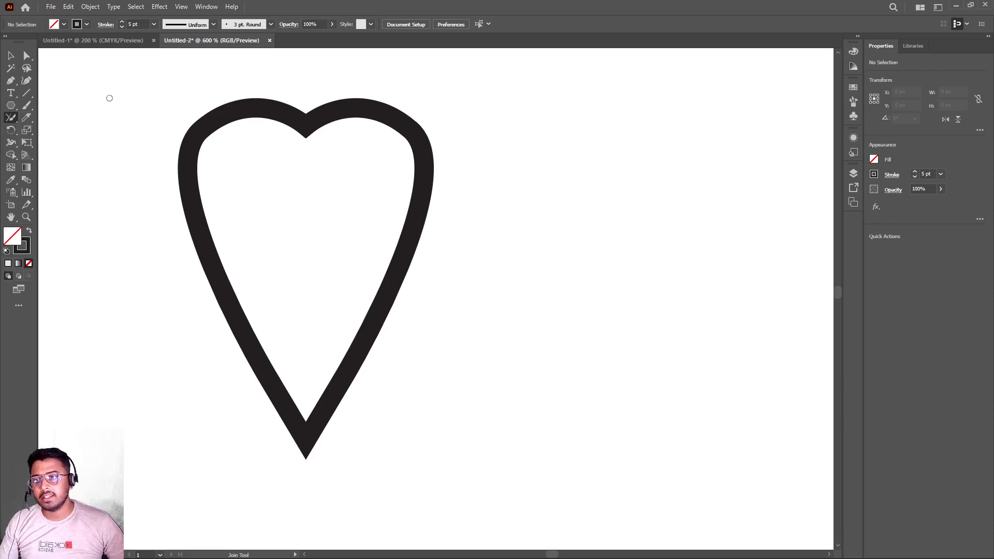
pyautogui.click(7, 121)
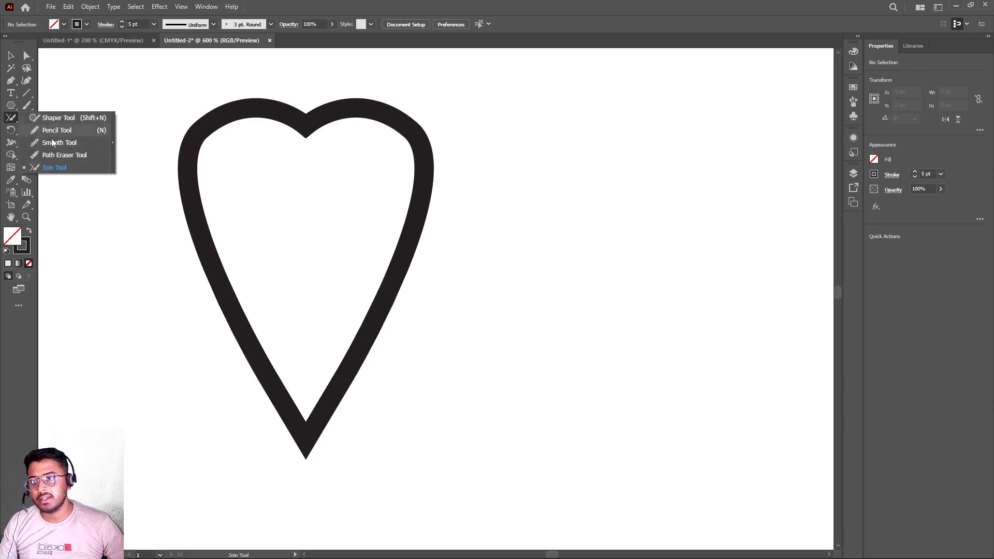
pyautogui.rightClick(131, 82)
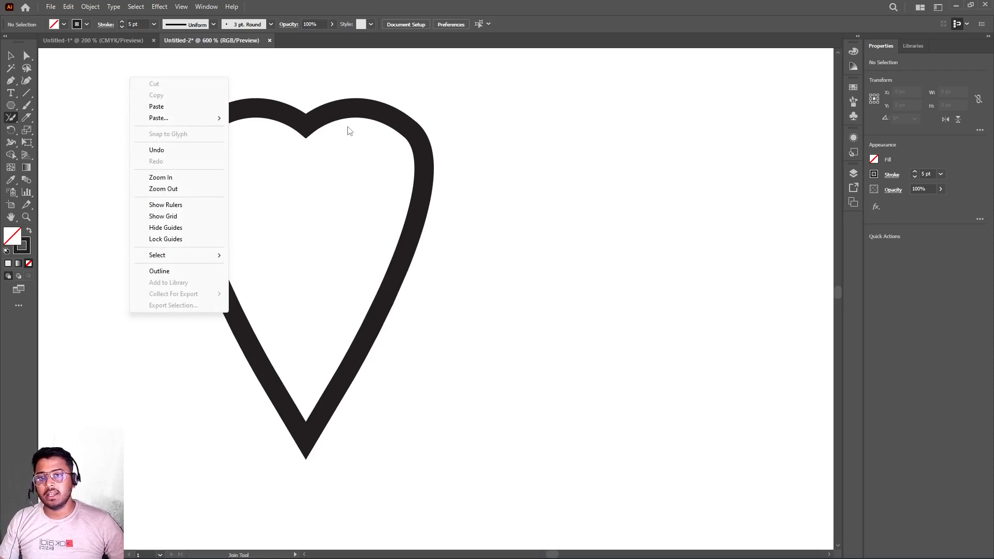
pyautogui.click(308, 120)
# Select the whole joined heart and delete it
pyautogui.press('v')
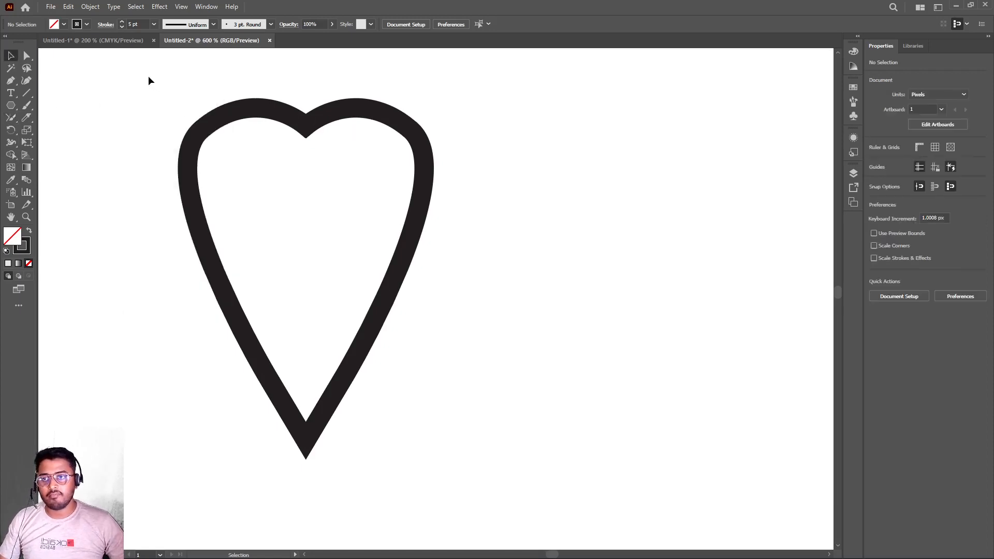
pyautogui.moveTo(137, 70); pyautogui.dragTo(452, 473)
pyautogui.press('Delete')
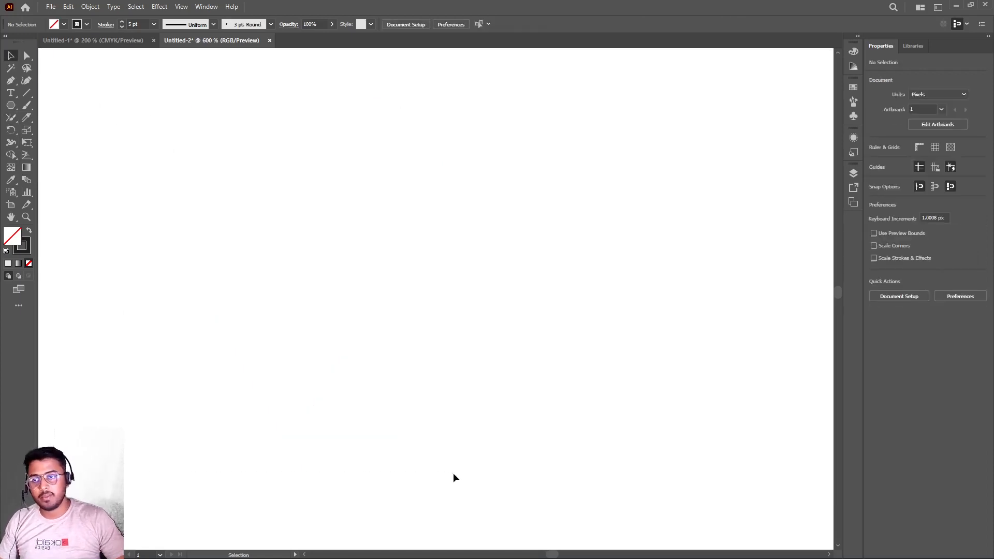
# Add a line of point text reading "DCC" in the upper part of the empty canvas with the Type Tool
pyautogui.click(10, 93)
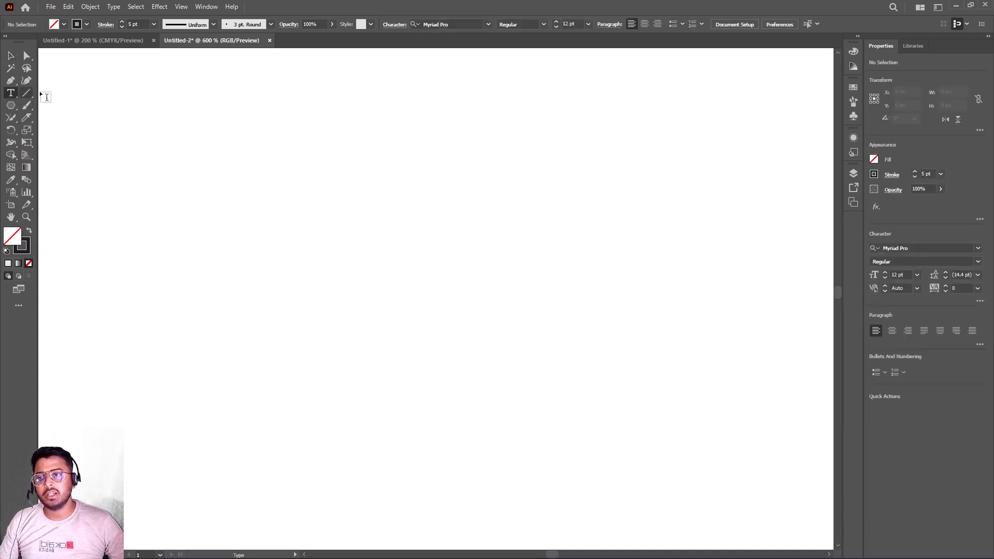
pyautogui.click(132, 173)
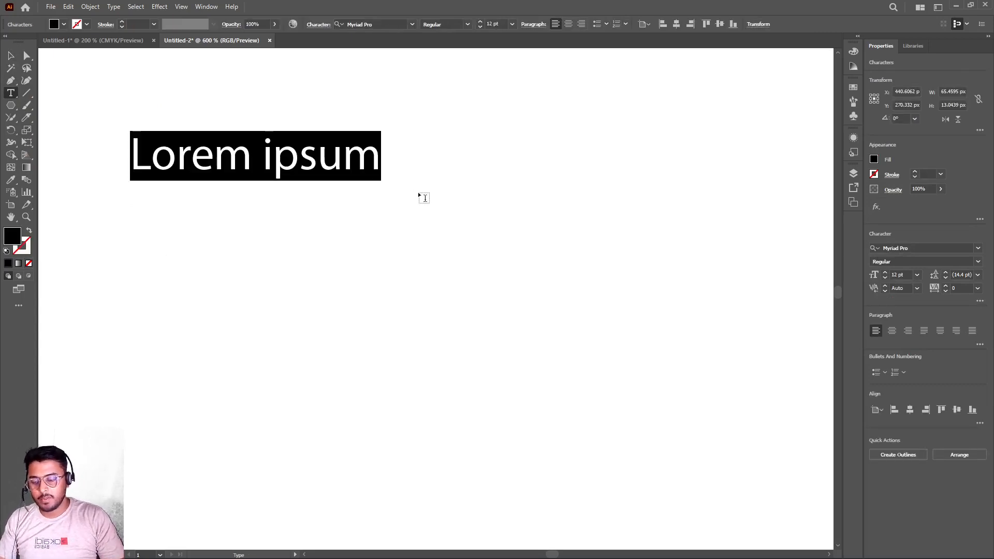
pyautogui.write('dc')
pyautogui.press('BackSpace')
pyautogui.press('BackSpace')
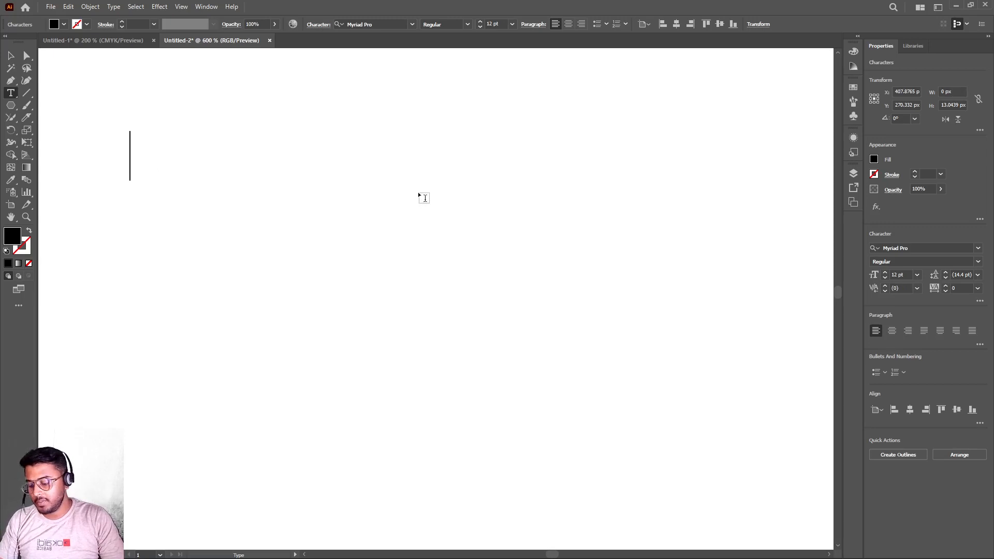
pyautogui.write('DCC')
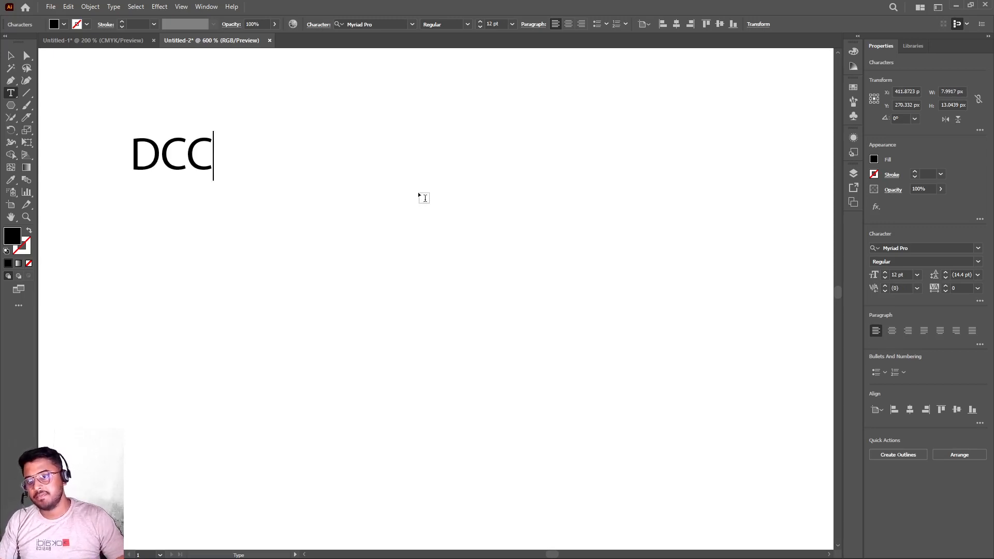
# Scale the DCC text up to about 44 pt and shift it slightly toward the canvas's left edge
pyautogui.click(13, 56)
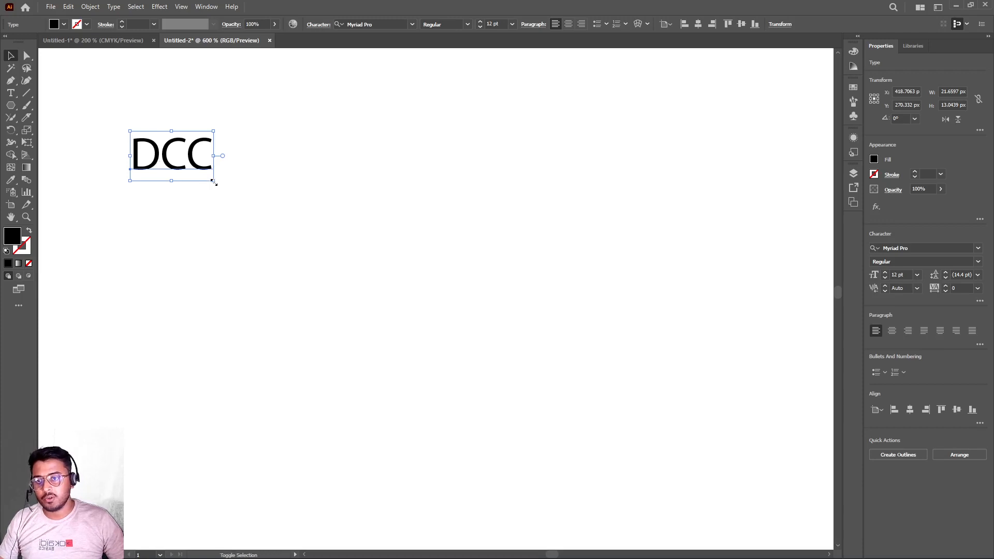
pyautogui.moveTo(214, 182); pyautogui.dragTo(543, 318)
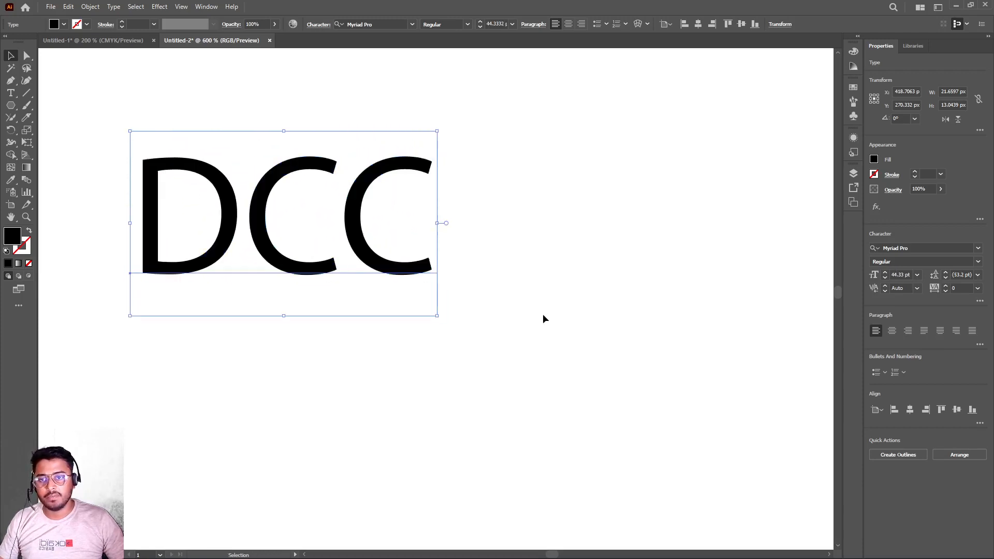
pyautogui.moveTo(256, 216); pyautogui.dragTo(260, 192)
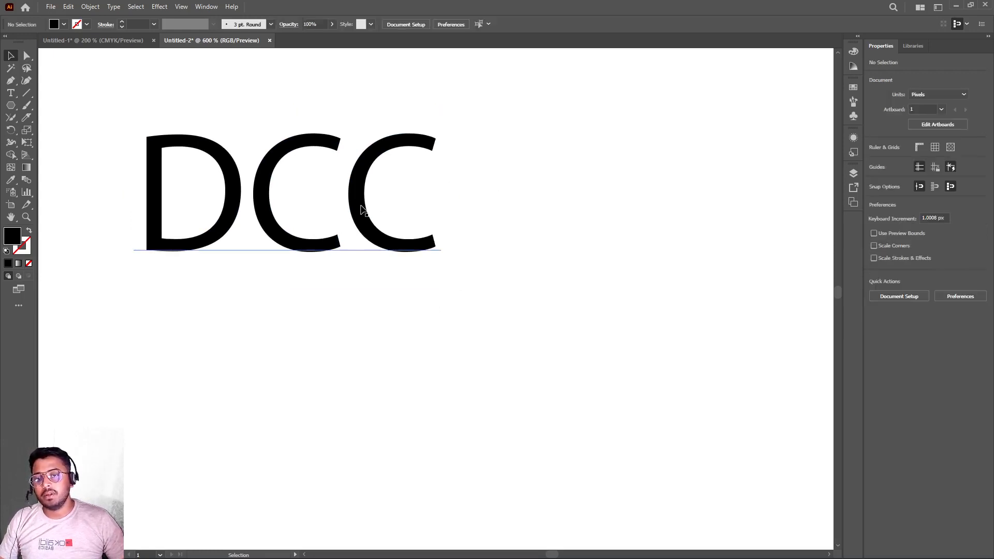
pyautogui.moveTo(368, 202); pyautogui.dragTo(337, 198)
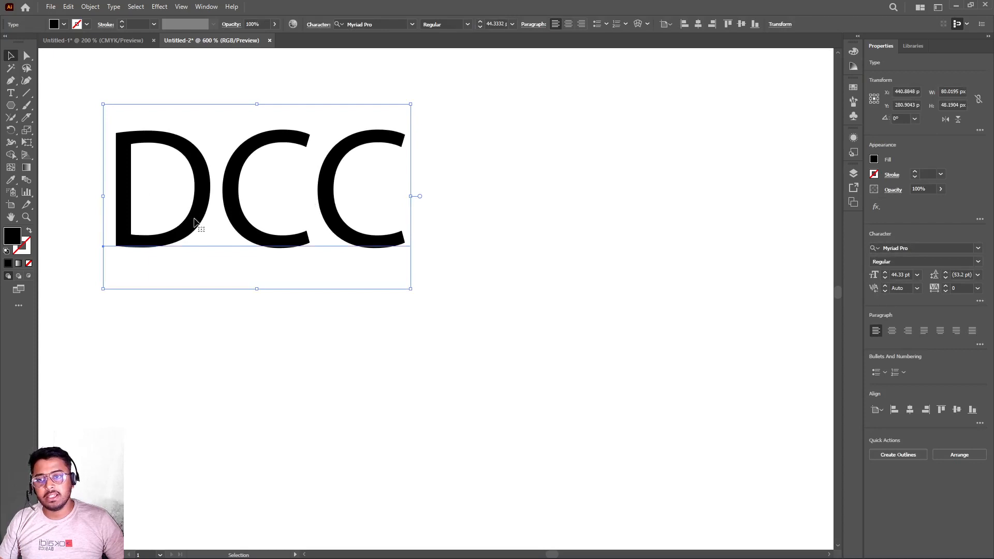
pyautogui.moveTo(247, 226); pyautogui.dragTo(258, 215)
pyautogui.moveTo(237, 181); pyautogui.dragTo(229, 205)
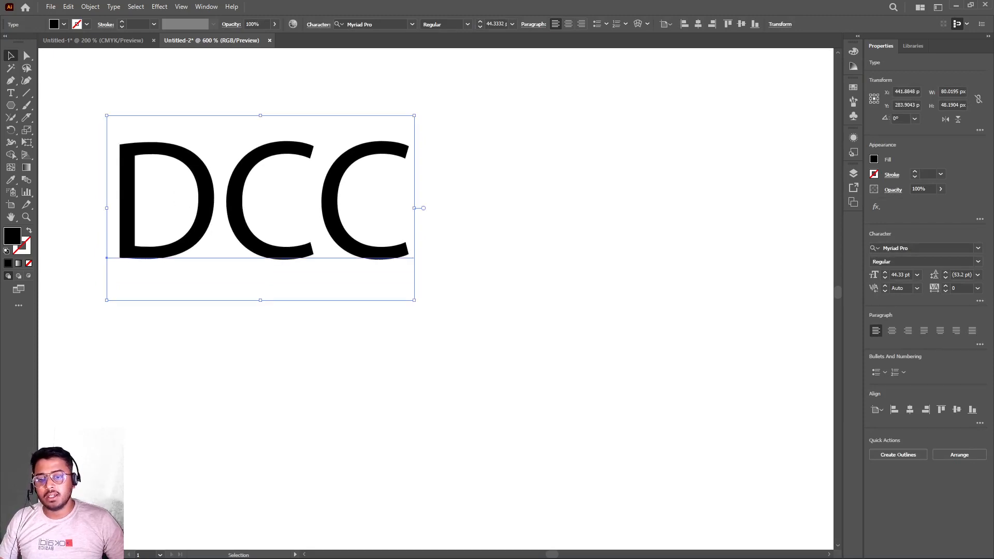
# Convert the DCC text to outlines, ungroup it into separate letters and deselect them
pyautogui.rightClick(129, 192)
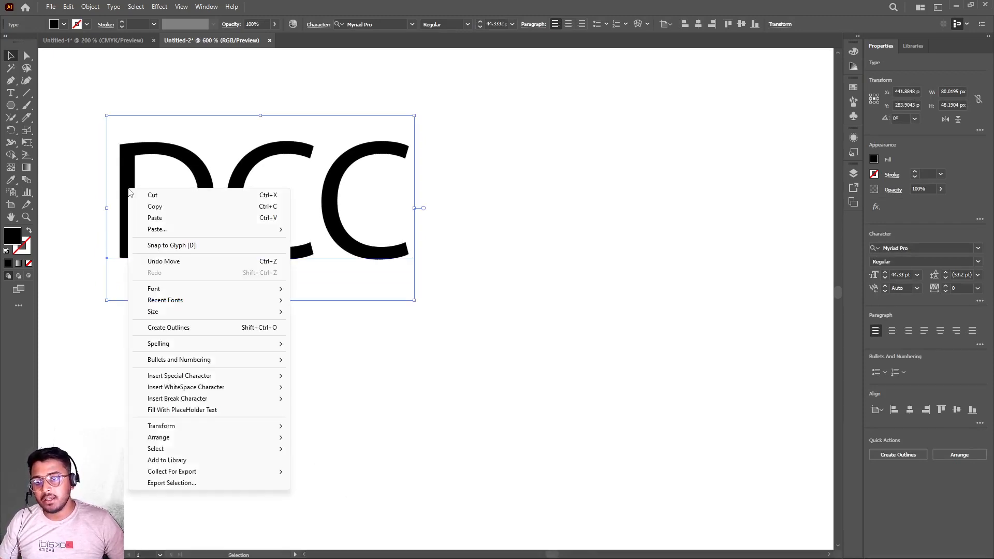
pyautogui.click(172, 329)
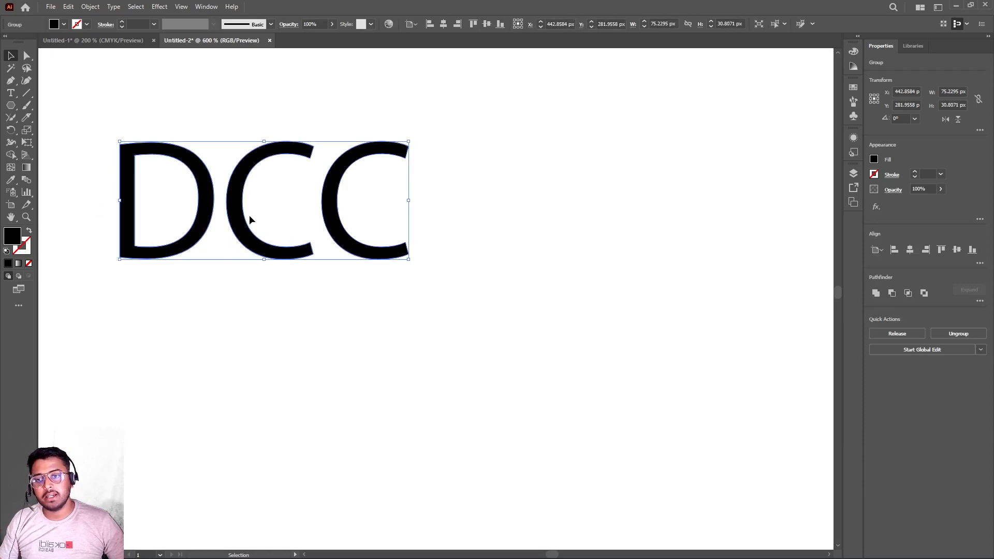
pyautogui.rightClick(210, 208)
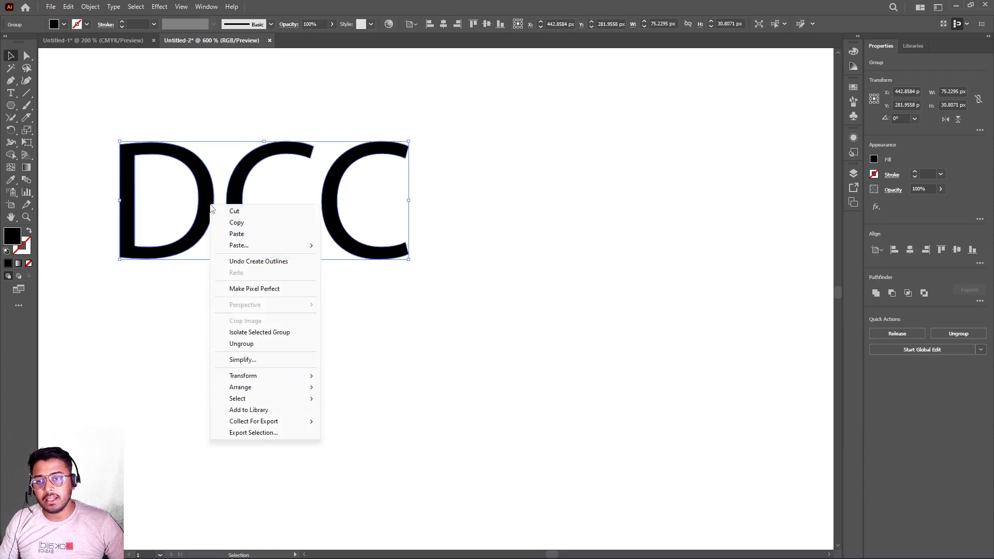
pyautogui.click(242, 344)
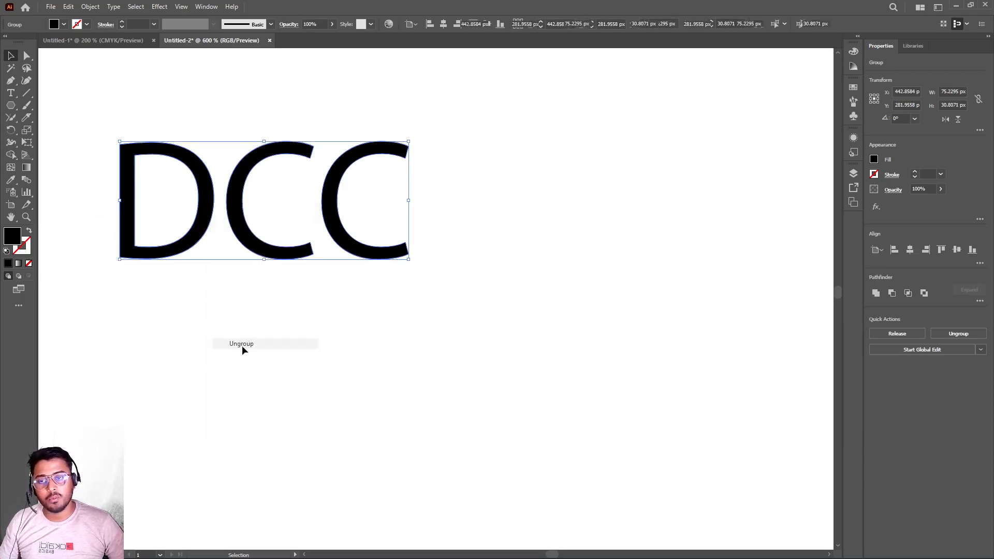
pyautogui.click(229, 321)
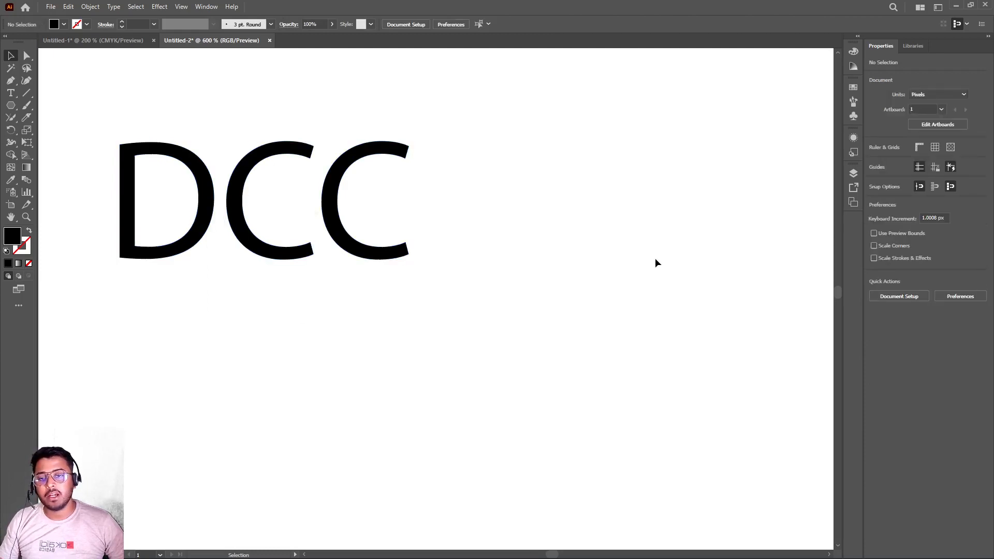
# Move the outlined D and both C letters individually to the right, spreading them out with wide gaps between them
pyautogui.click(195, 239)
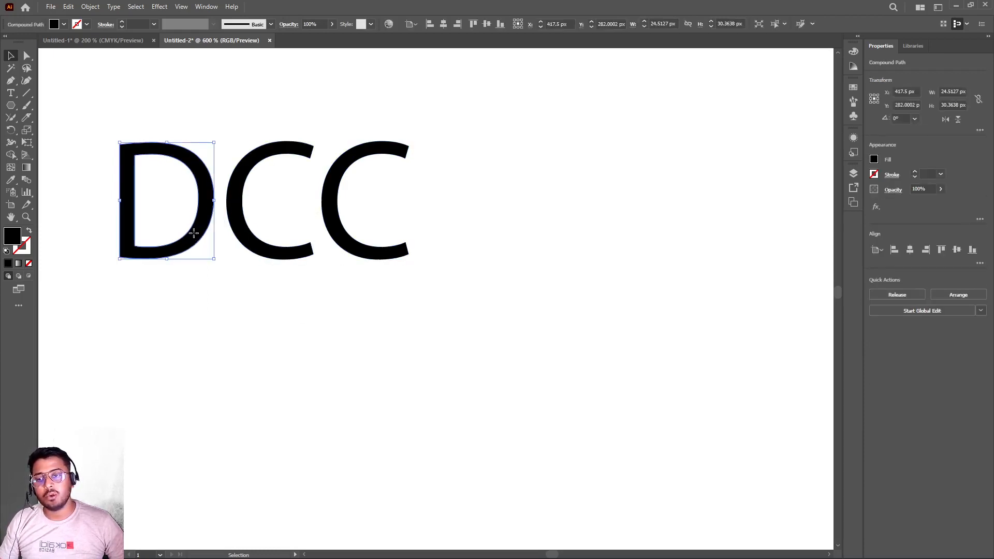
pyautogui.moveTo(194, 233)
pyautogui.mouseDown()
pyautogui.moveTo(620, 367)
pyautogui.moveTo(450, 391)
pyautogui.moveTo(148, 271)
pyautogui.moveTo(198, 250)
pyautogui.mouseUp()
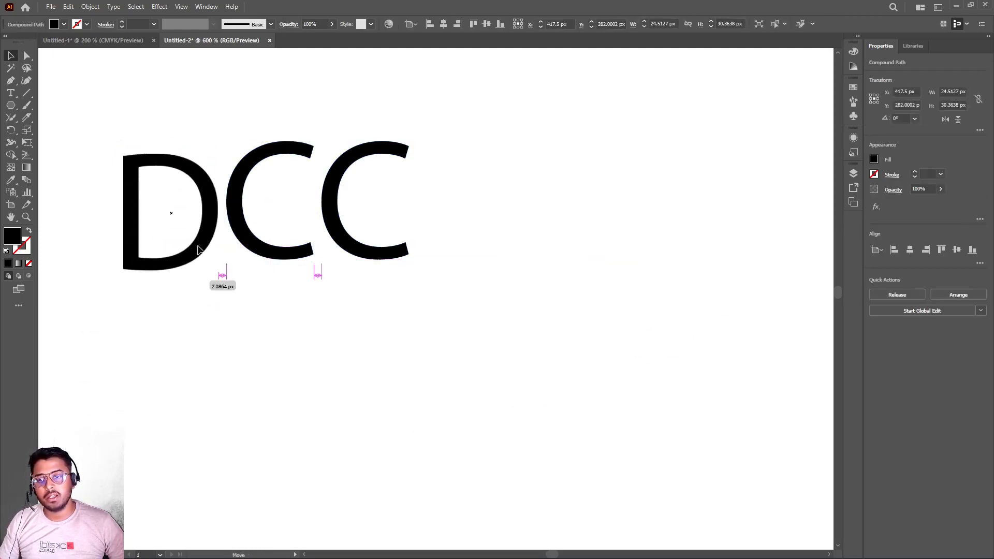
pyautogui.moveTo(331, 200); pyautogui.dragTo(565, 218)
pyautogui.moveTo(233, 204); pyautogui.dragTo(411, 204)
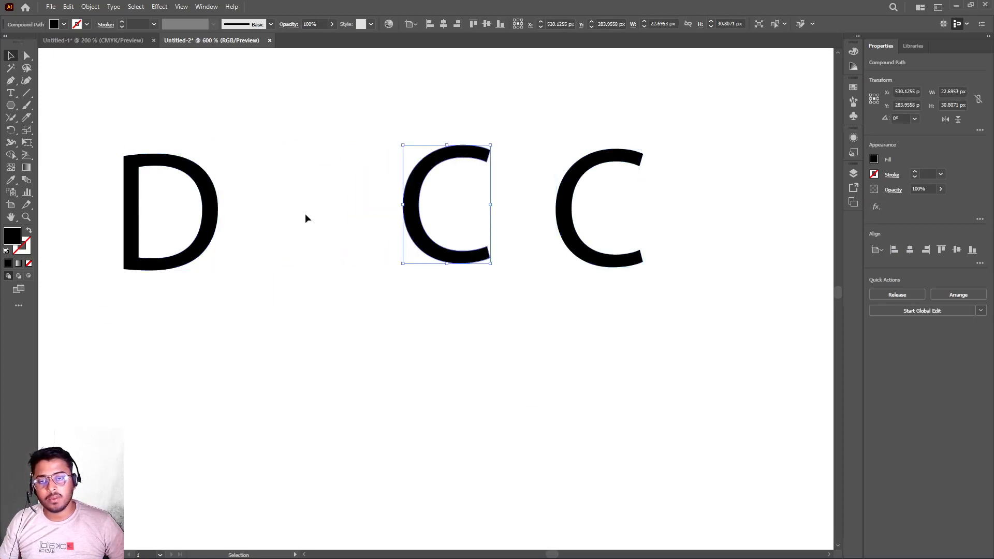
pyautogui.moveTo(213, 214); pyautogui.dragTo(328, 212)
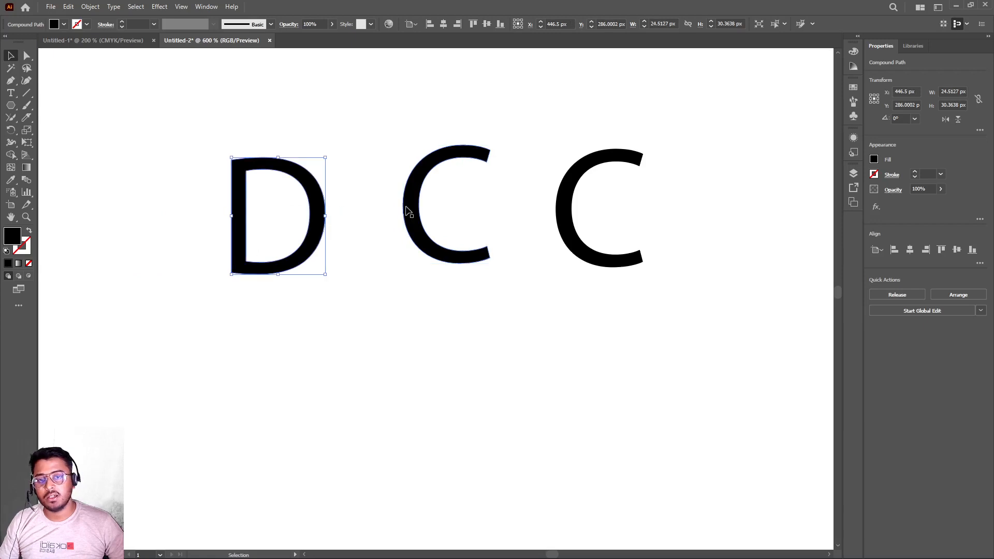
# Move the two C letters closer to the D and lower the D and middle C so the letters form a staggered row
pyautogui.moveTo(410, 206); pyautogui.dragTo(398, 216)
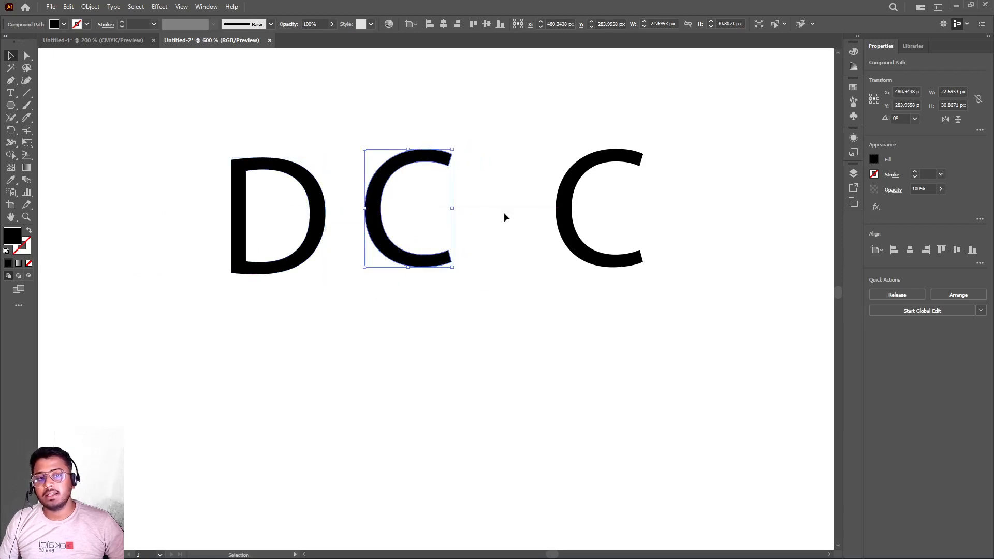
pyautogui.moveTo(561, 215); pyautogui.dragTo(486, 212)
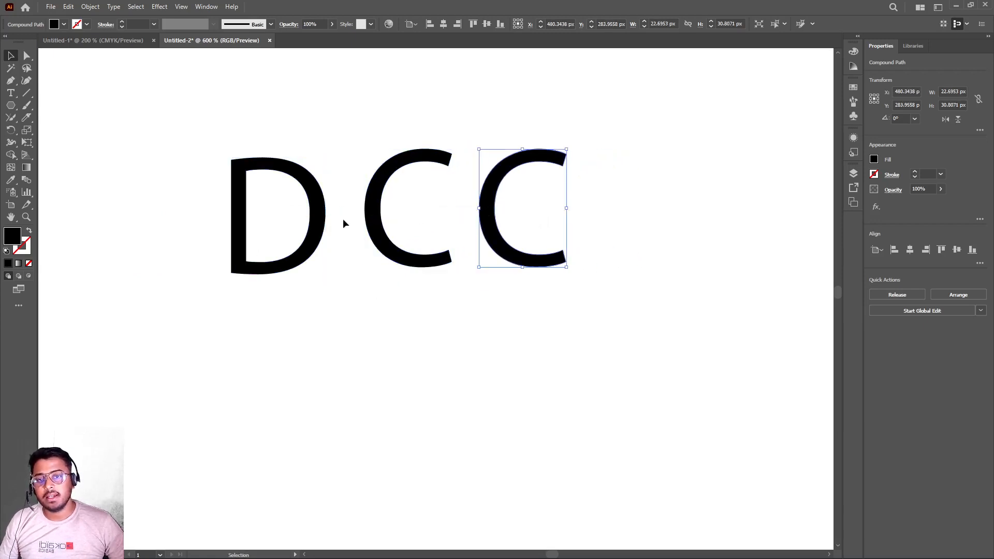
pyautogui.moveTo(372, 213); pyautogui.dragTo(357, 220)
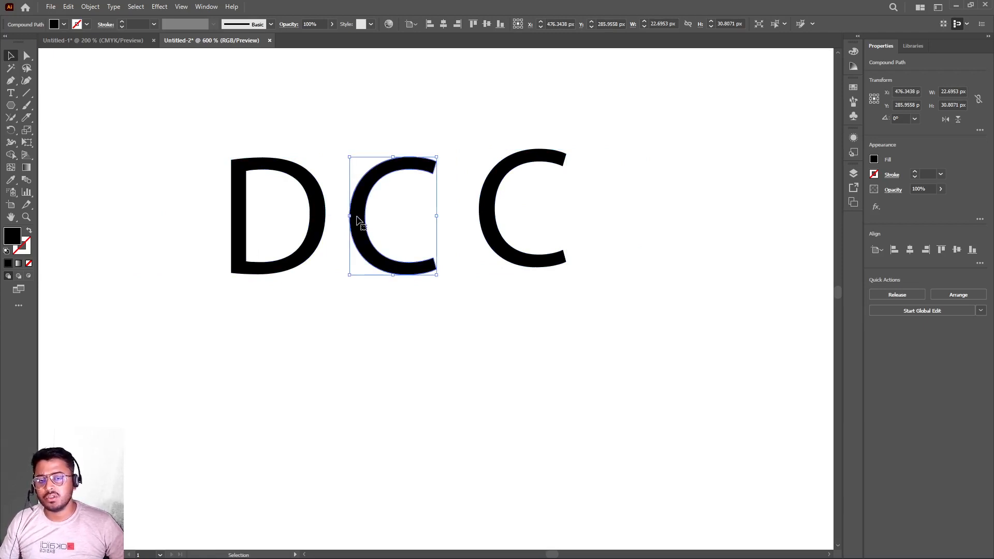
pyautogui.moveTo(320, 212); pyautogui.dragTo(315, 219)
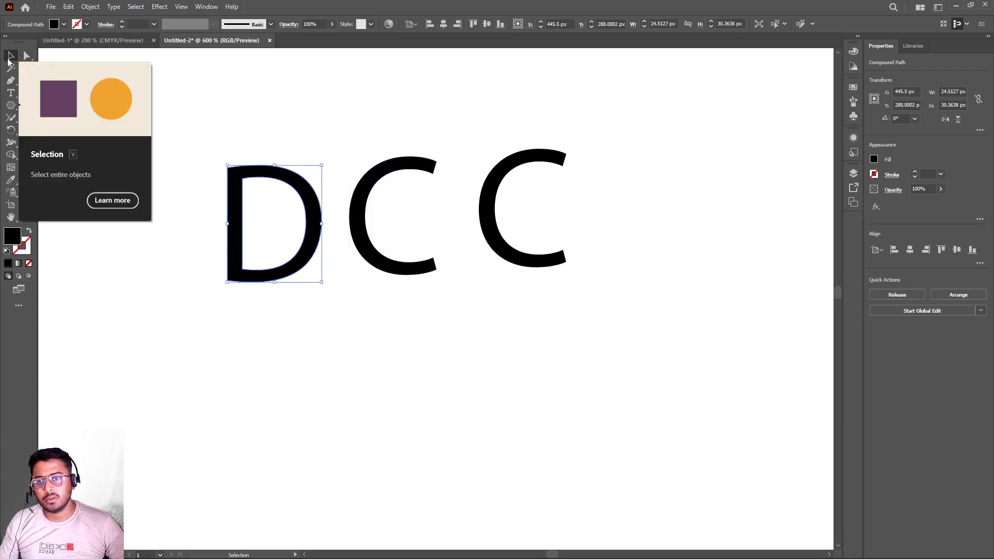
# Rotate the letter D about 1.1° counterclockwise, and try enlarging it from its lower corner before undoing that resize
pyautogui.moveTo(328, 284)
pyautogui.mouseDown()
pyautogui.moveTo(358, 223)
pyautogui.moveTo(317, 311)
pyautogui.moveTo(228, 305)
pyautogui.moveTo(325, 278)
pyautogui.moveTo(331, 285)
pyautogui.mouseUp()
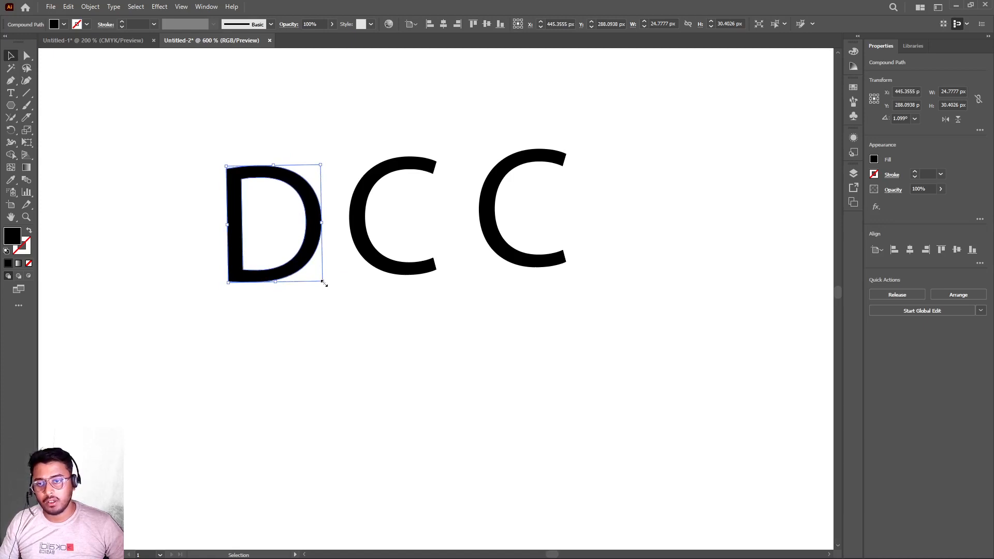
pyautogui.moveTo(322, 282); pyautogui.dragTo(362, 299)
pyautogui.hotkey('ctrl', 'z')
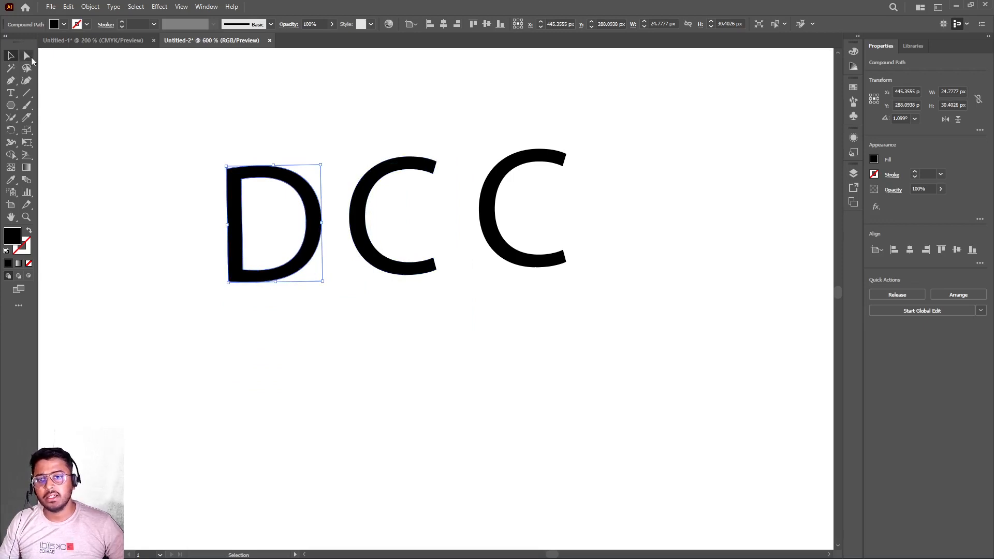
# Move the middle C closer to the D, shift the last C up and away, and delete that last C
pyautogui.moveTo(361, 211); pyautogui.dragTo(343, 207)
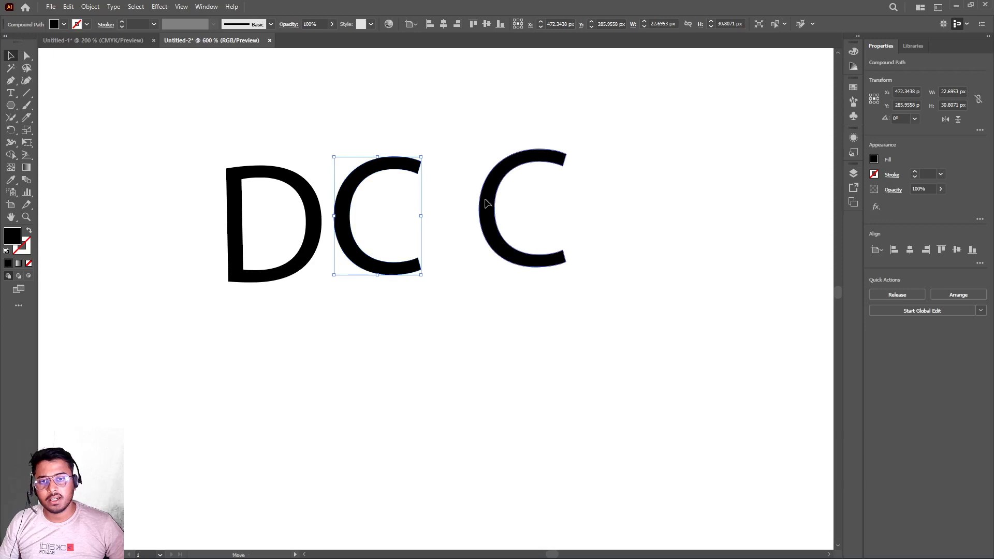
pyautogui.moveTo(486, 204); pyautogui.dragTo(518, 152)
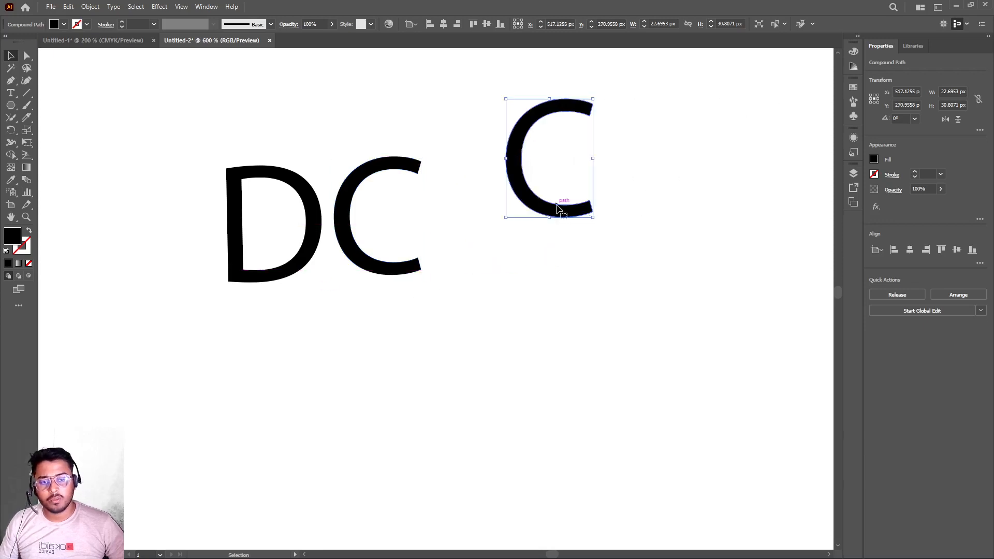
pyautogui.press('Delete')
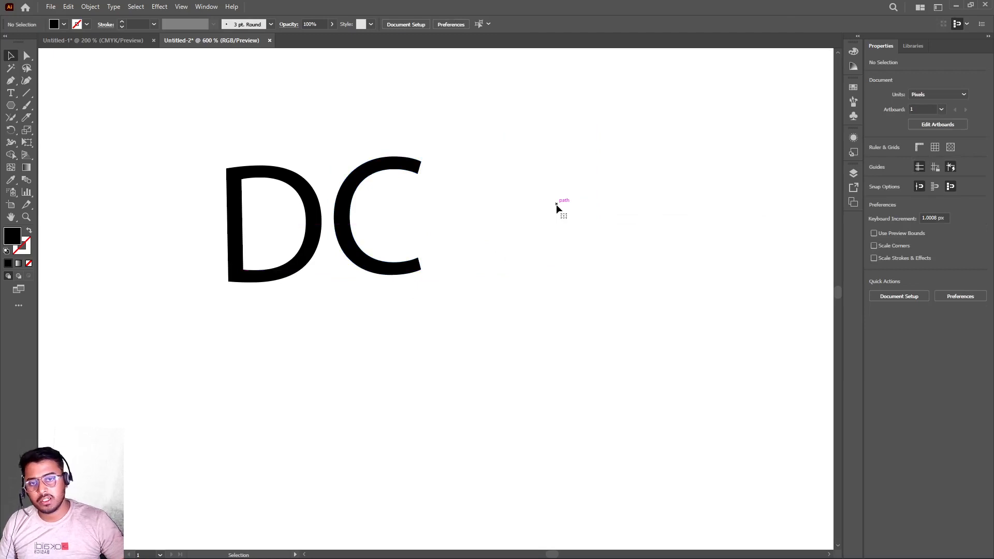
# Select the remaining C for direct path editing and examine the anchor points along its outline up close
pyautogui.click(355, 253)
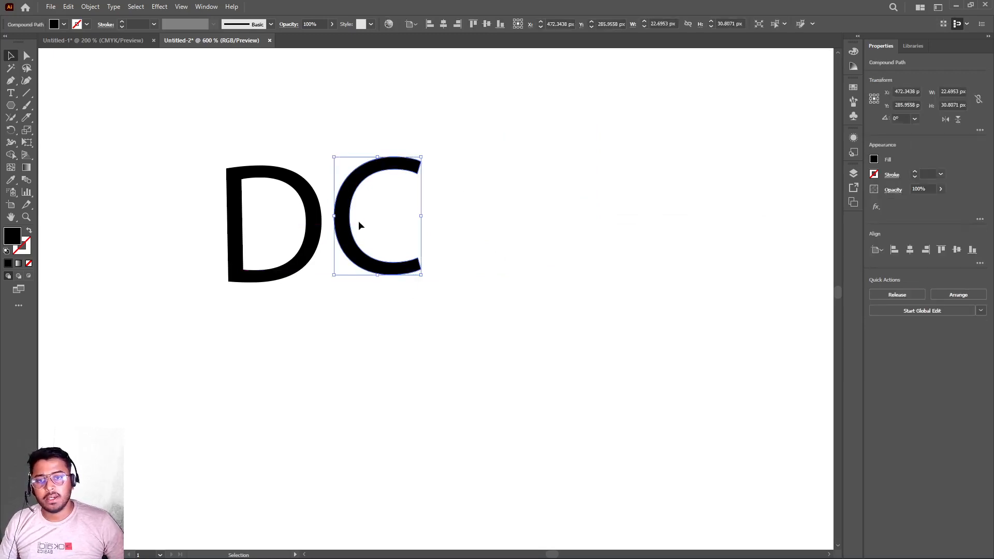
pyautogui.click(28, 57)
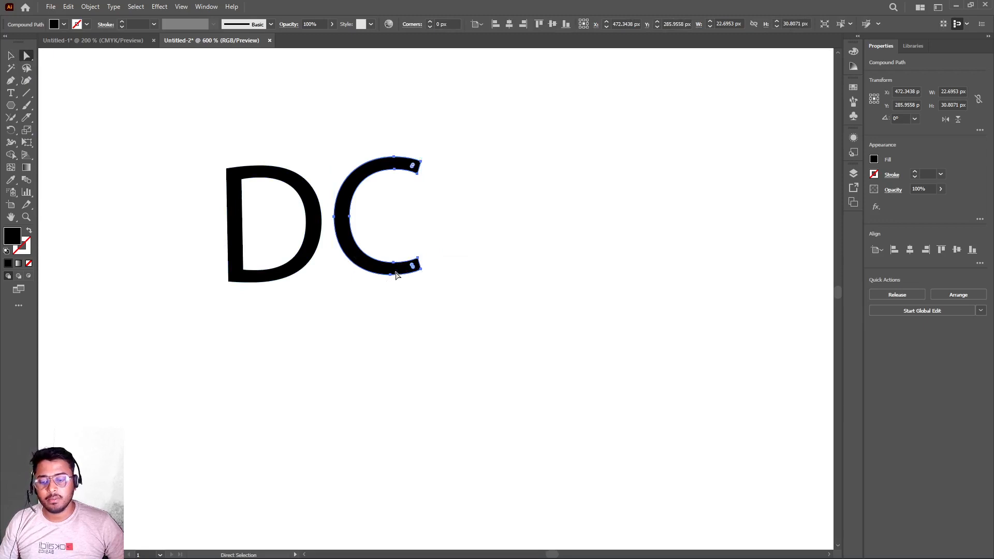
pyautogui.scroll(4, 396, 276)
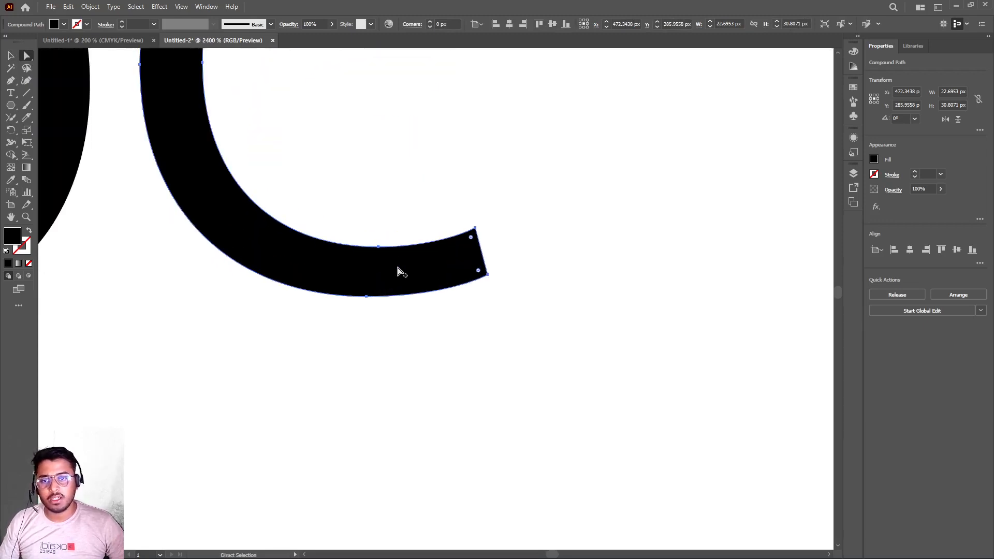
pyautogui.scroll(-4, 400, 272)
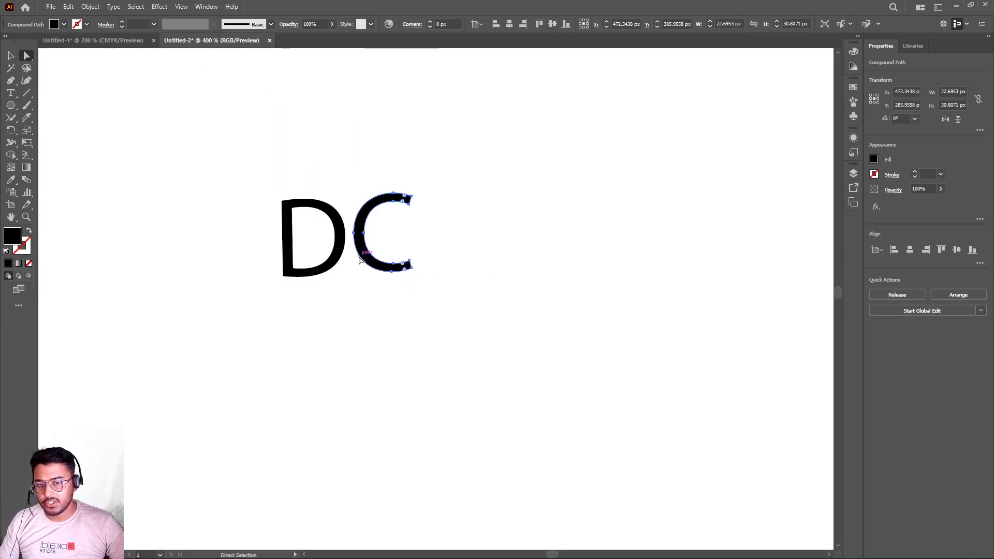
pyautogui.scroll(-3, 361, 260)
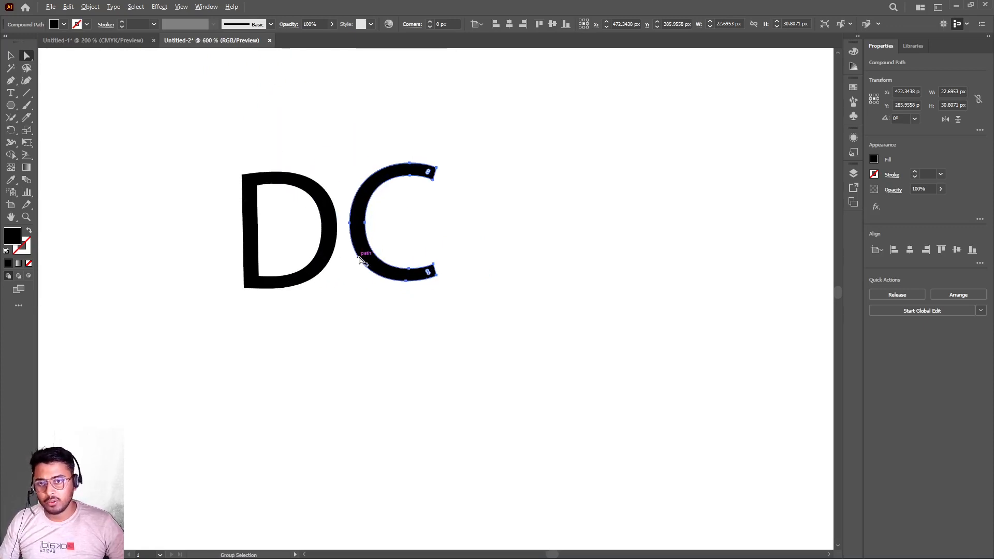
pyautogui.scroll(-1, 360, 260)
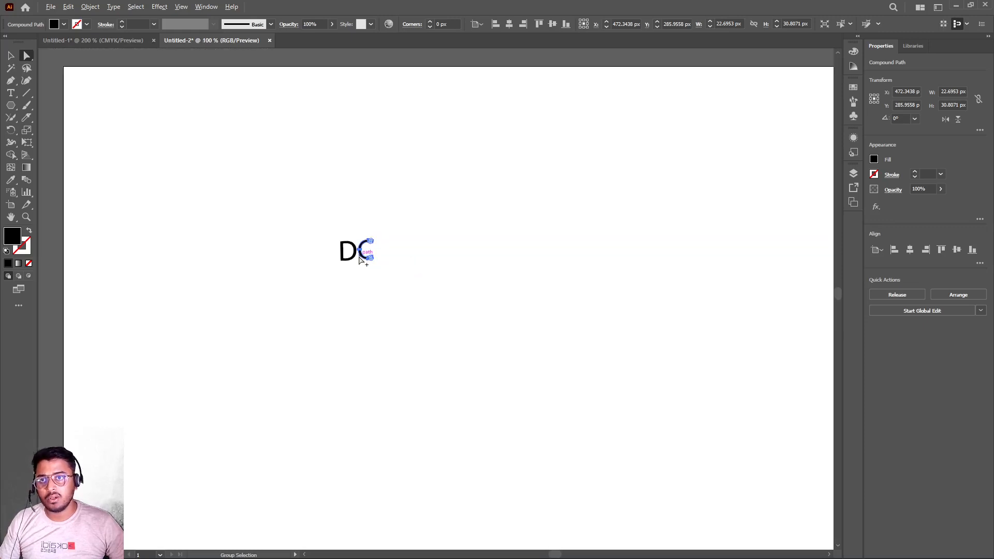
pyautogui.scroll(2, 360, 260)
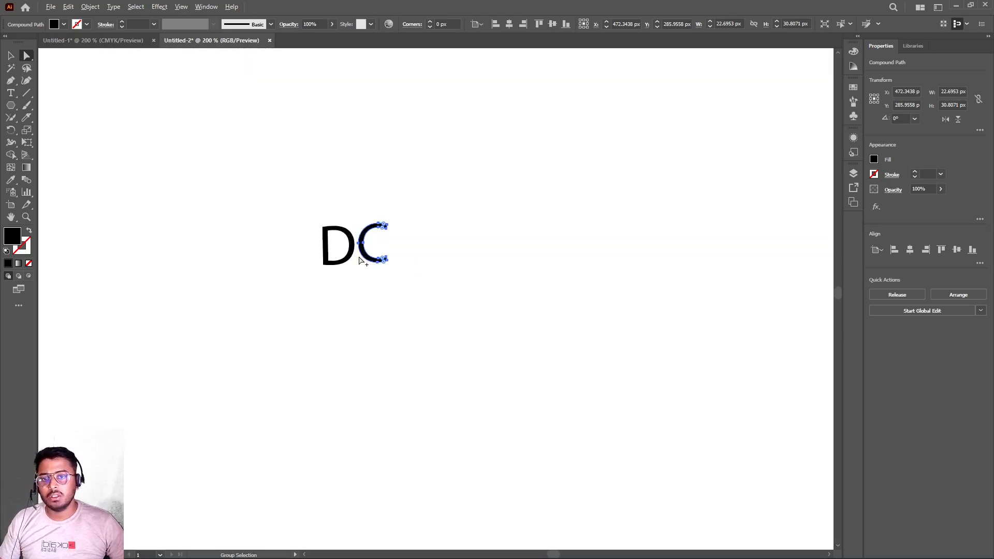
pyautogui.scroll(-2, 340, 249)
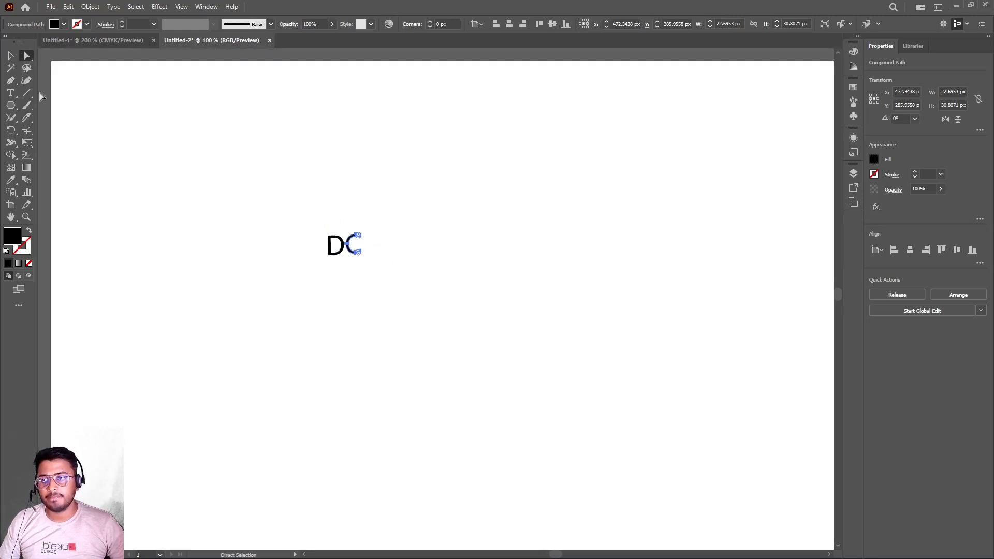
# Enlarge the D and C together until the C is about 224 px tall, move them back toward the artboard's left side and deselect them
pyautogui.click(10, 55)
pyautogui.moveTo(286, 207); pyautogui.dragTo(449, 320)
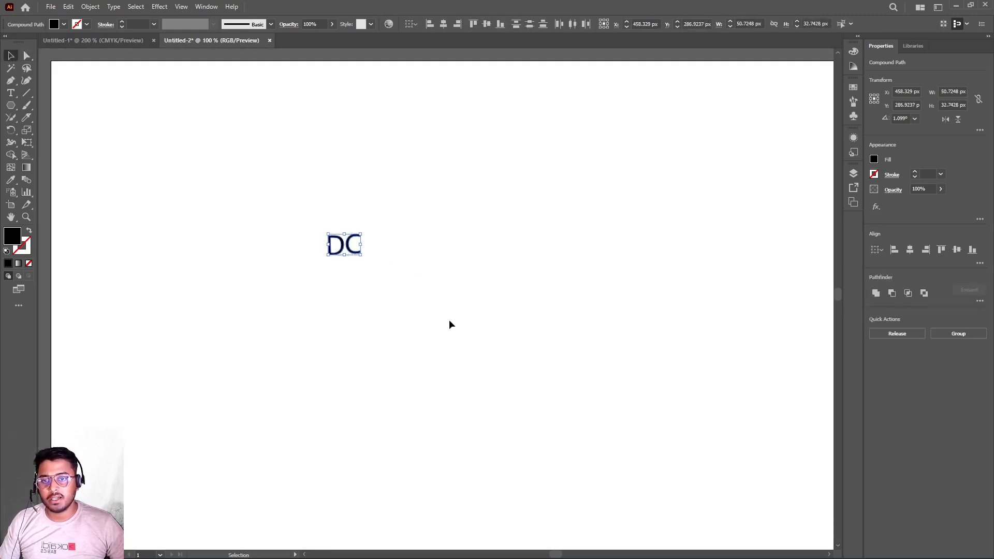
pyautogui.moveTo(361, 254); pyautogui.dragTo(563, 387)
pyautogui.moveTo(476, 318); pyautogui.dragTo(300, 263)
pyautogui.click(534, 282)
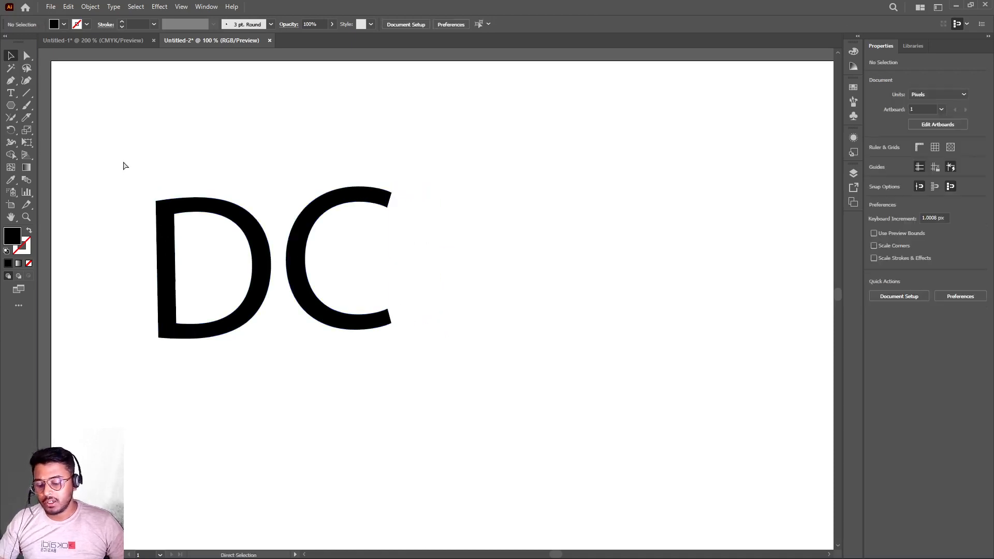
# Show the document rulers and look over the available ruler display options without changing them
pyautogui.hotkey('ctrl', 'r')
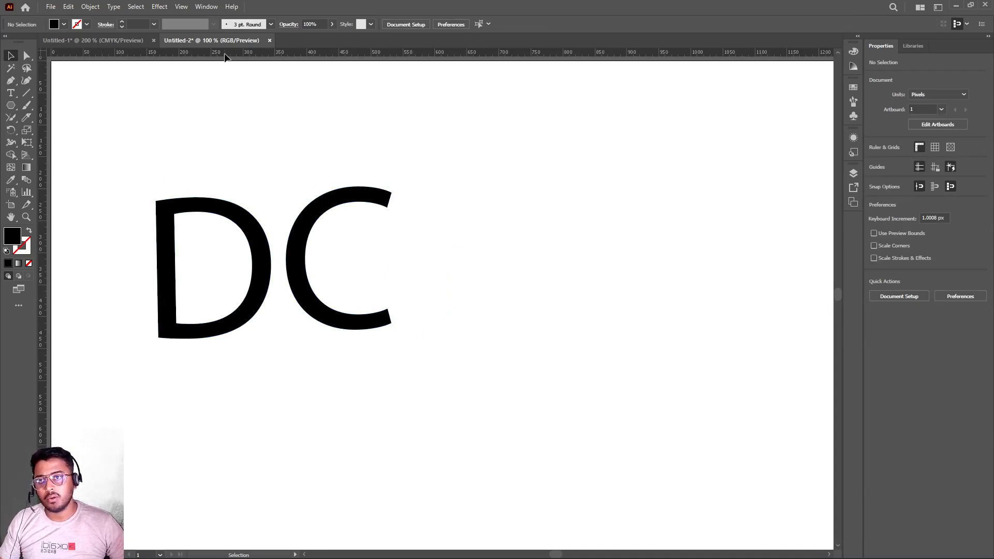
pyautogui.click(182, 7)
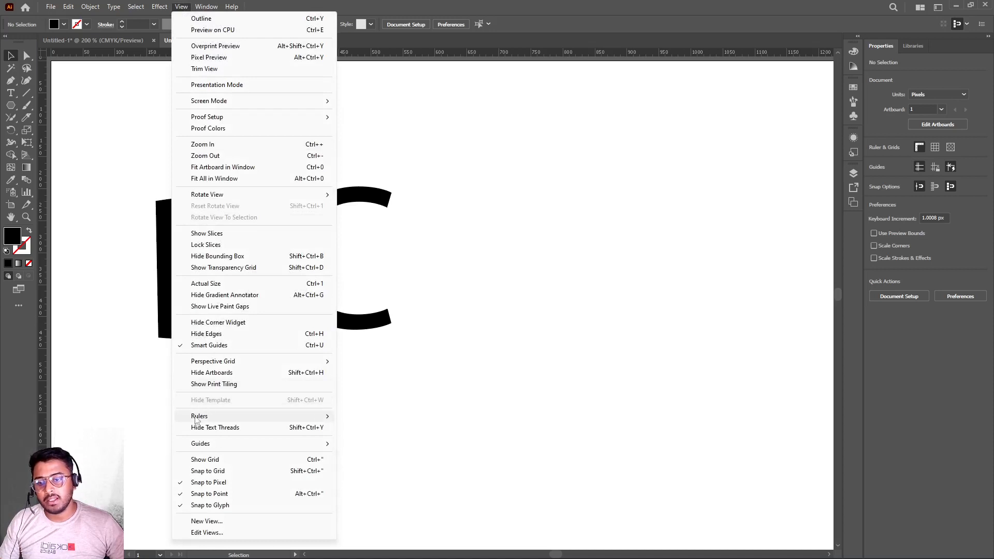
pyautogui.moveTo(198, 418)
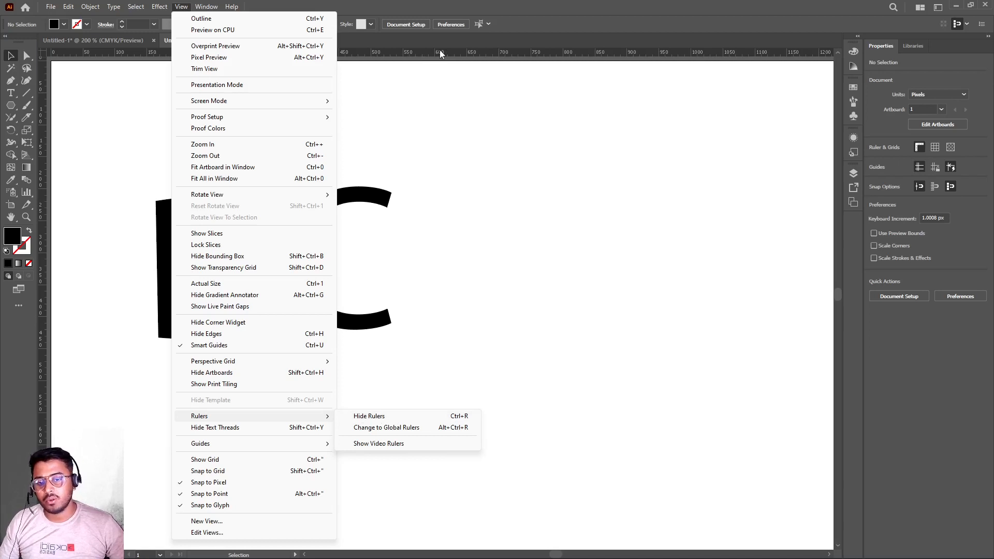
pyautogui.click(461, 131)
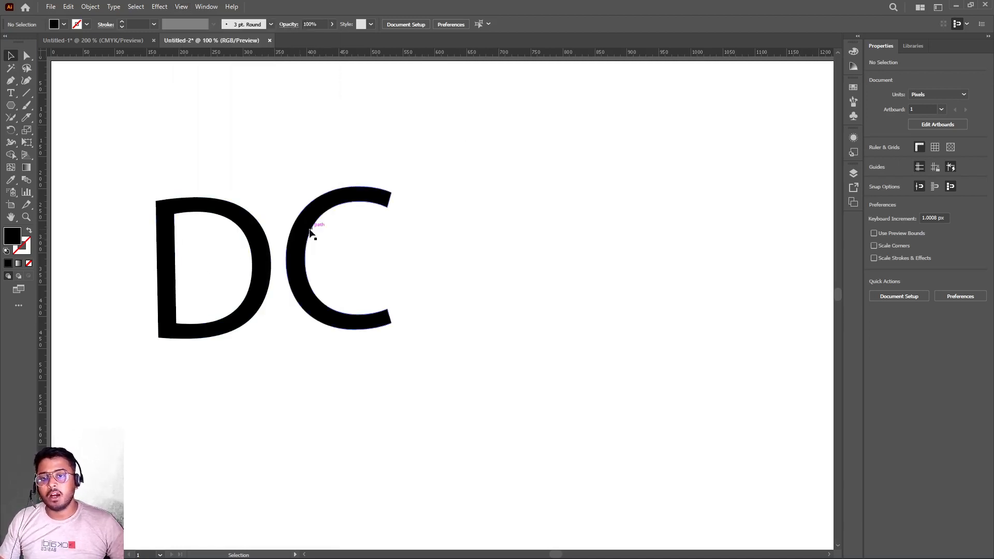
# Lower the C level with the D, and place horizontal guides at Y 213 px along the letter tops and 439 px along the bottoms
pyautogui.moveTo(295, 232); pyautogui.dragTo(294, 244)
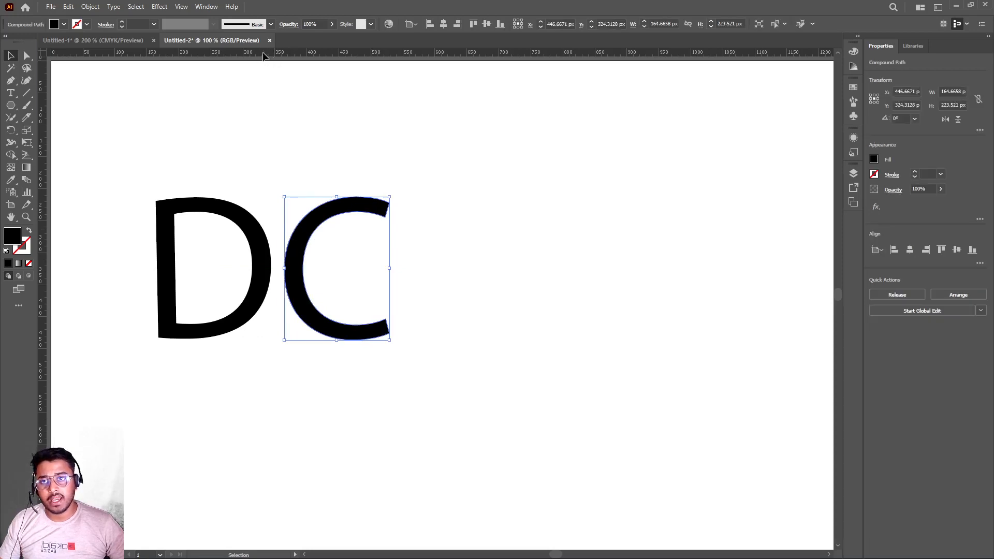
pyautogui.moveTo(263, 52); pyautogui.dragTo(264, 52)
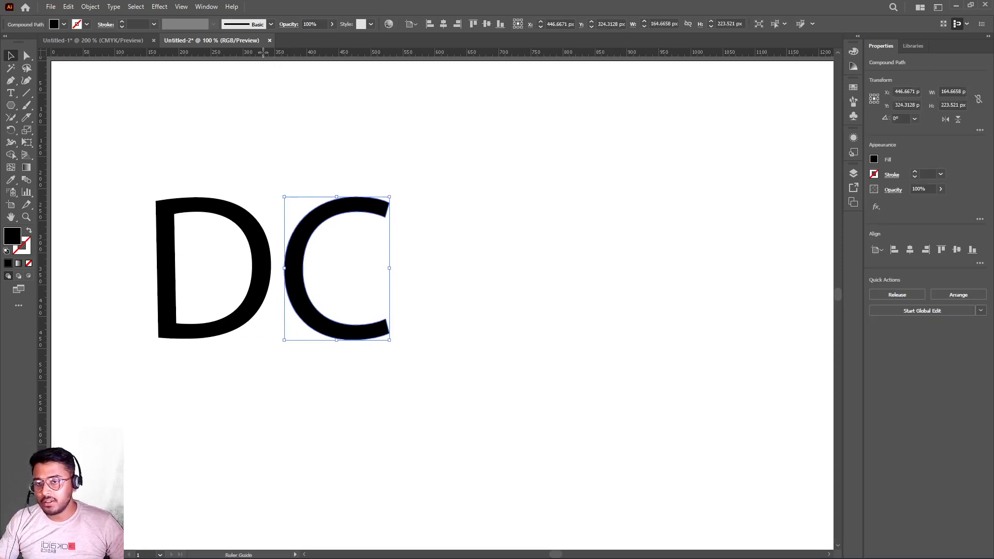
pyautogui.moveTo(262, 52); pyautogui.dragTo(269, 193)
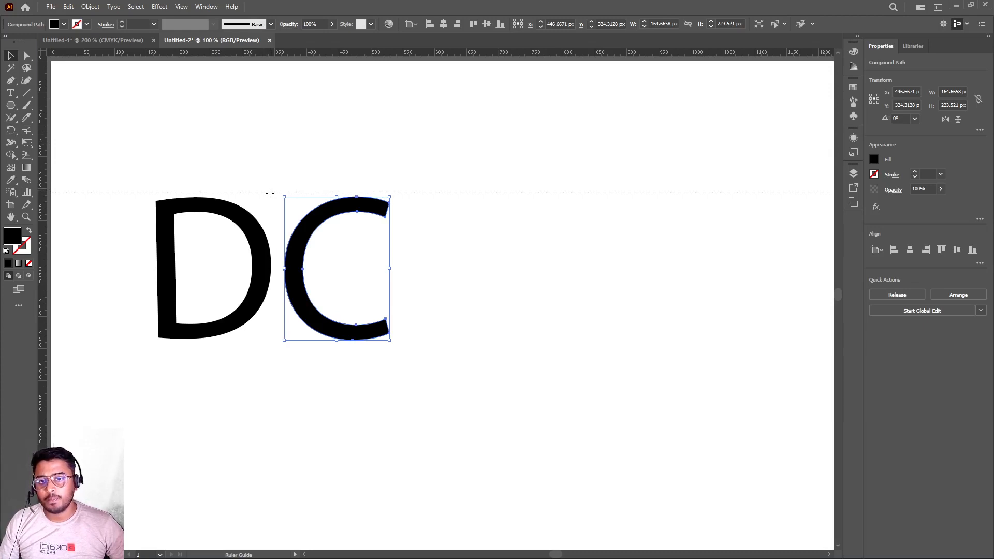
pyautogui.moveTo(269, 195); pyautogui.dragTo(270, 198)
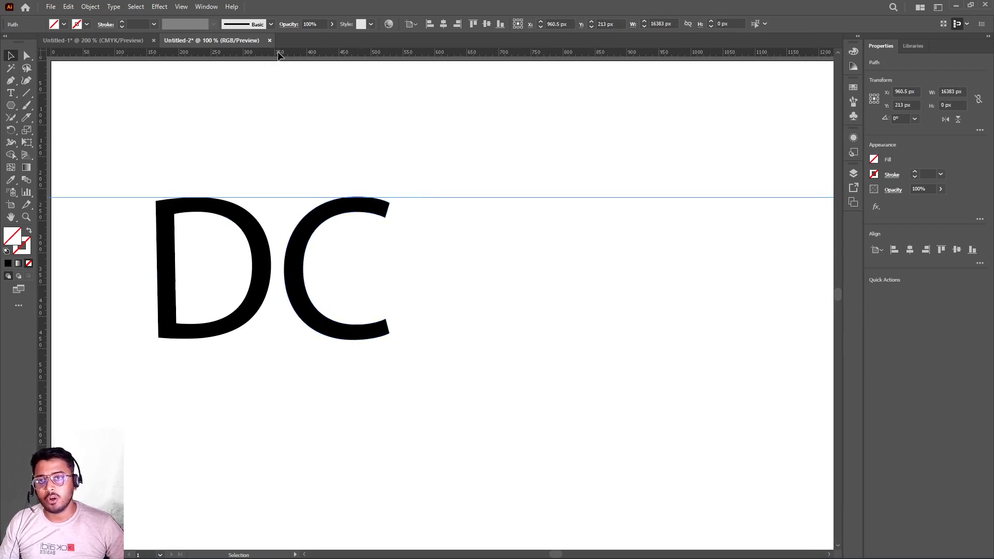
pyautogui.moveTo(292, 53); pyautogui.dragTo(288, 340)
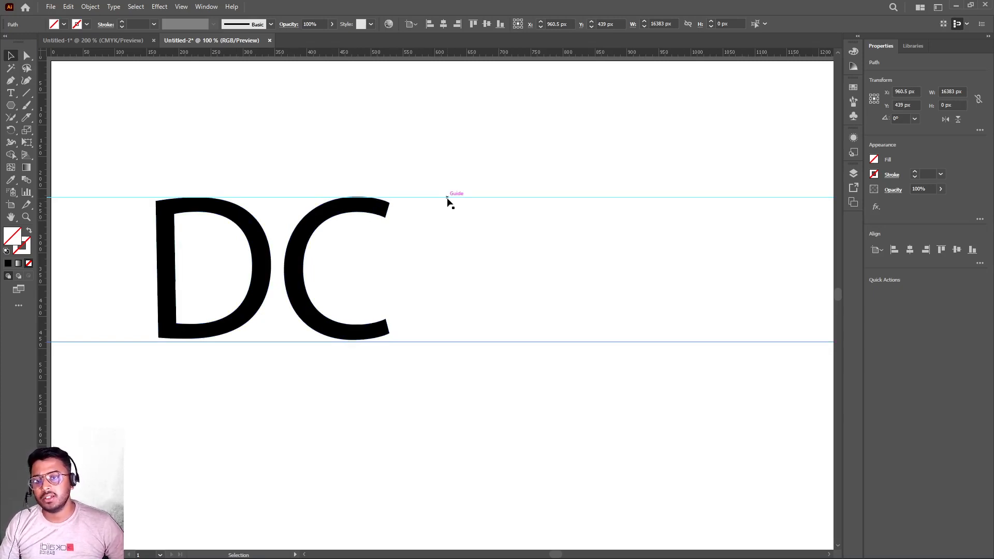
# Move the D slightly left and enlarge it to about 185 × 223 px to fit between the two guides
pyautogui.click(165, 257)
pyautogui.moveTo(166, 260); pyautogui.dragTo(156, 256)
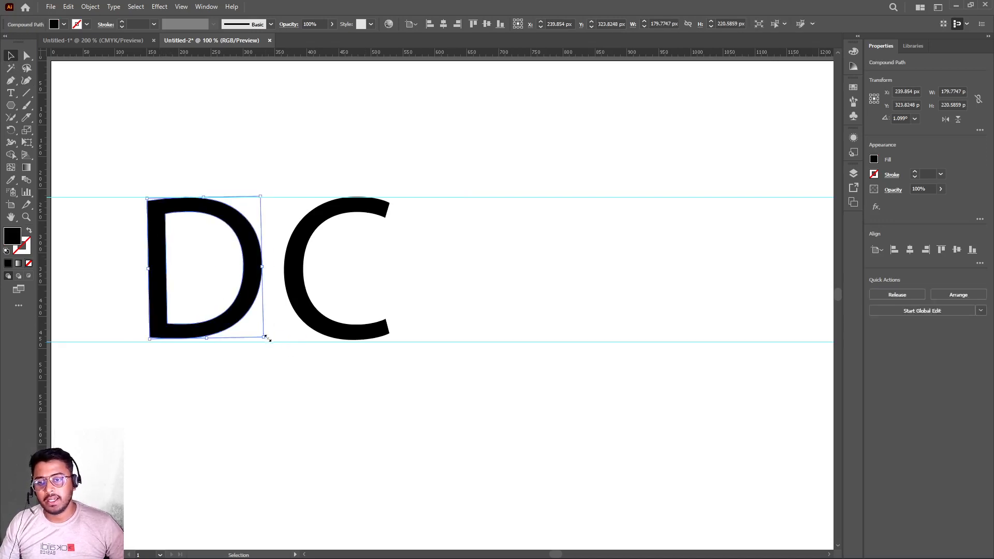
pyautogui.moveTo(265, 337); pyautogui.dragTo(268, 340)
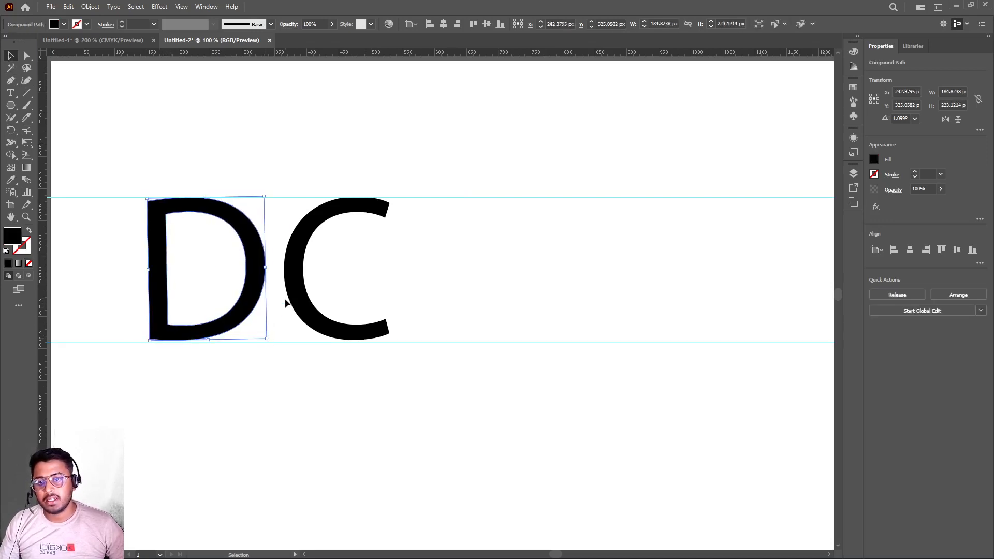
# Add anchor points with the Pen tool on the inner and outer edges of the C's lower arm, just right of its lowest points
pyautogui.click(291, 279)
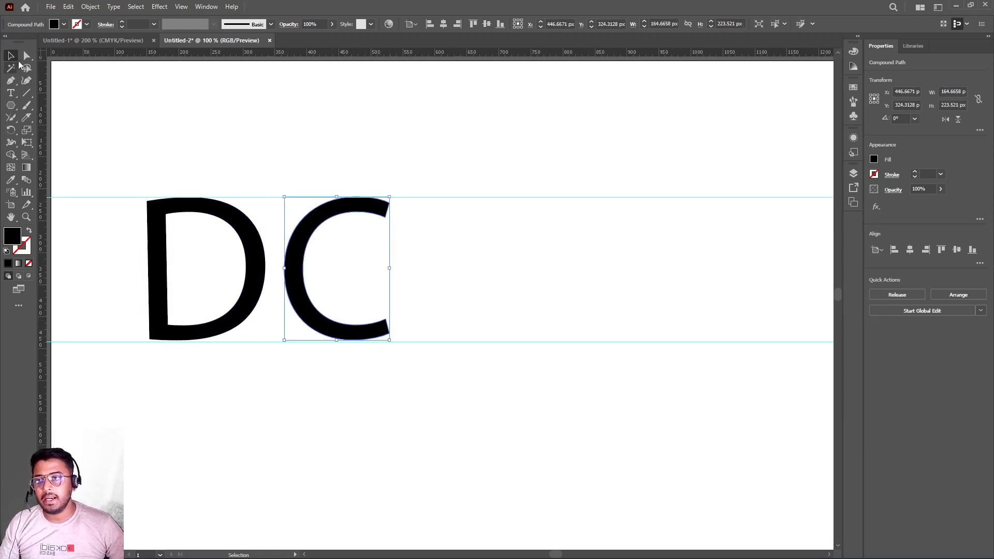
pyautogui.click(27, 56)
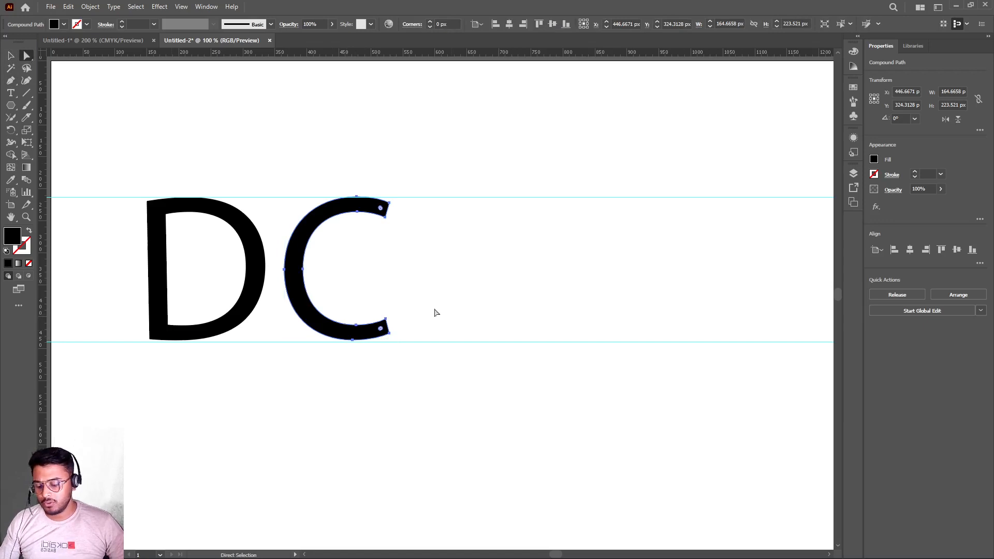
pyautogui.scroll(4, 433, 335)
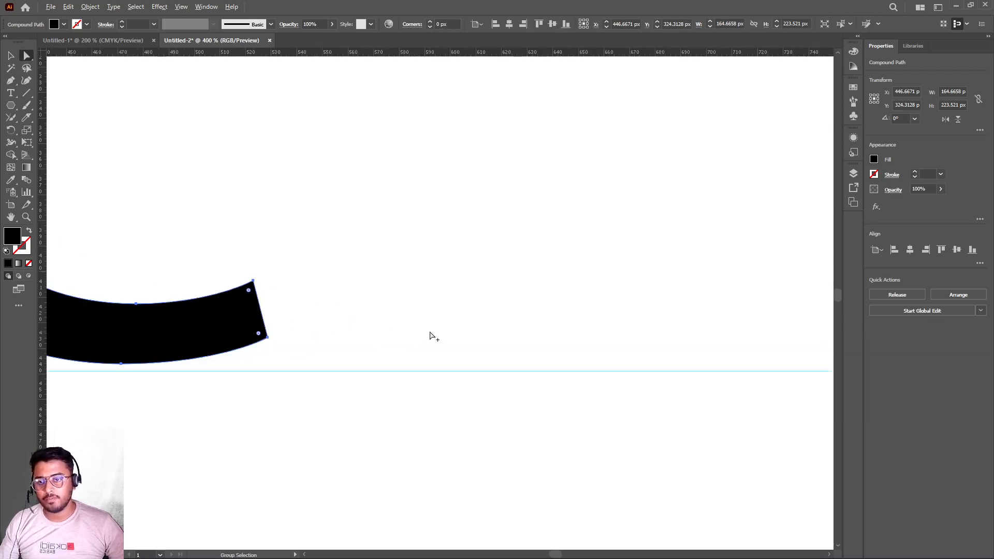
pyautogui.moveTo(286, 295); pyautogui.dragTo(377, 297)
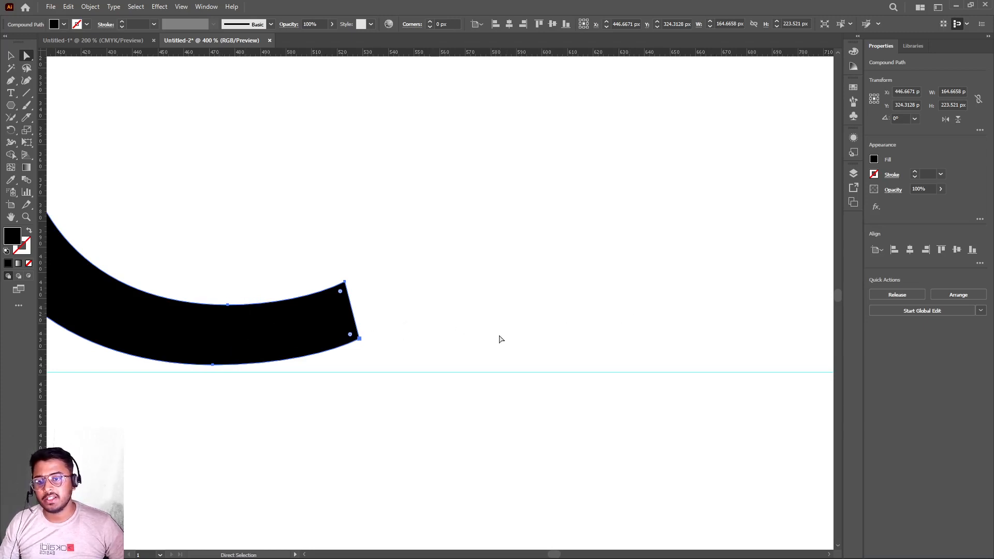
pyautogui.click(11, 84)
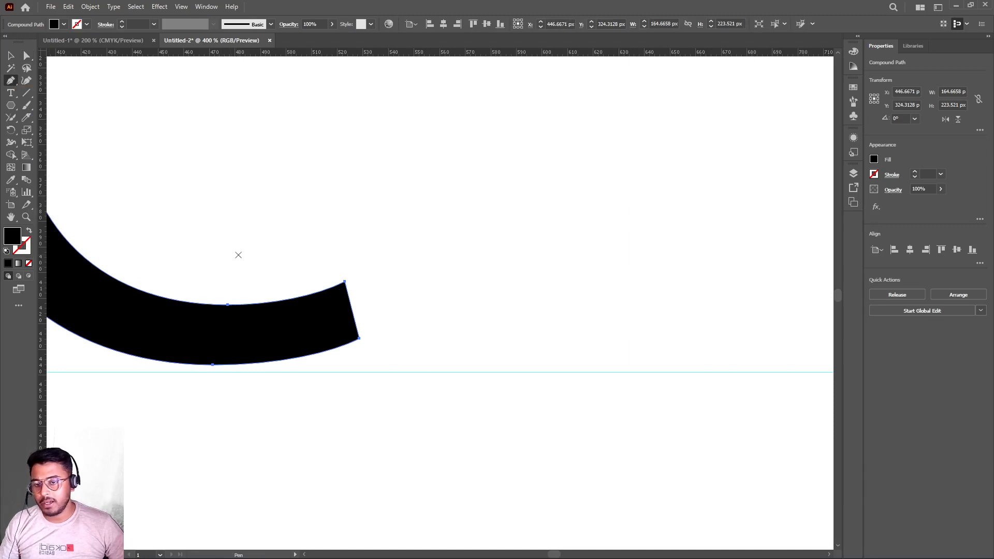
pyautogui.press('Tab')
pyautogui.press('Tab')
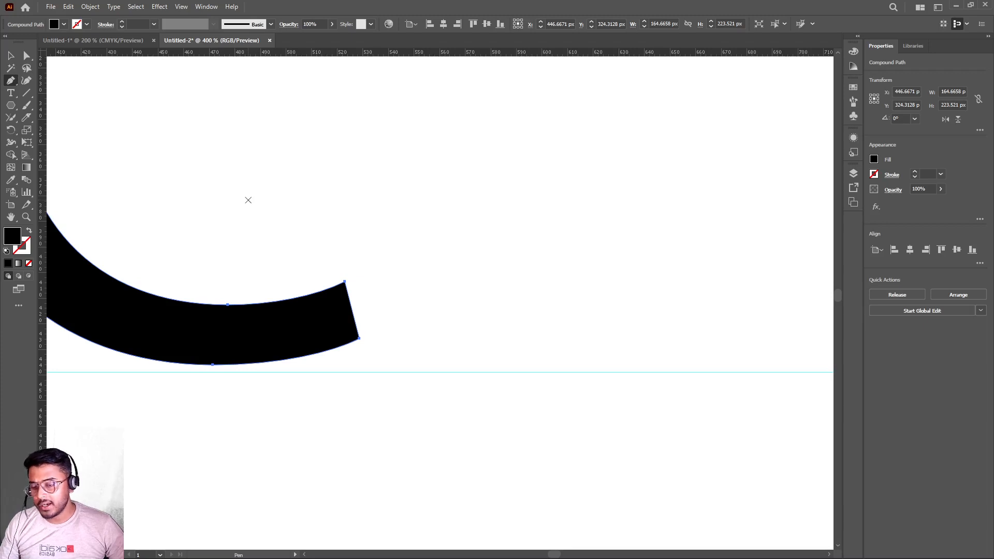
pyautogui.click(238, 305)
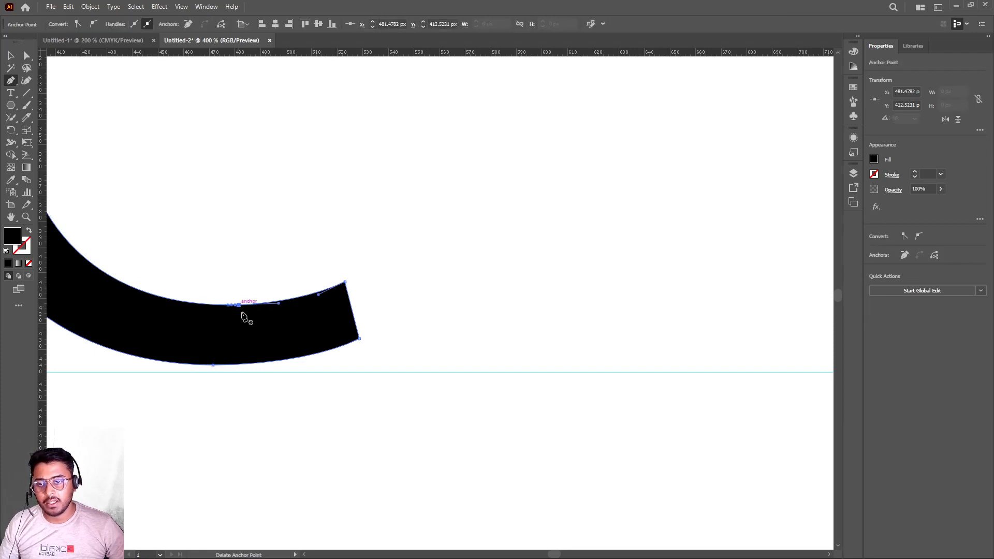
pyautogui.click(235, 365)
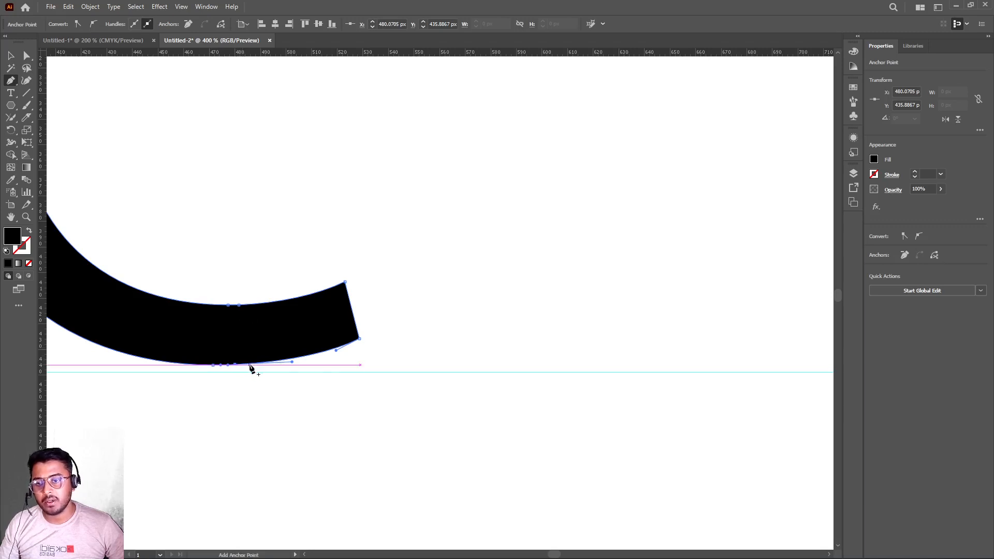
# Select the end anchors of the C's lower arm and stretch the arm right until the letter is about 318 px wide
pyautogui.click(27, 55)
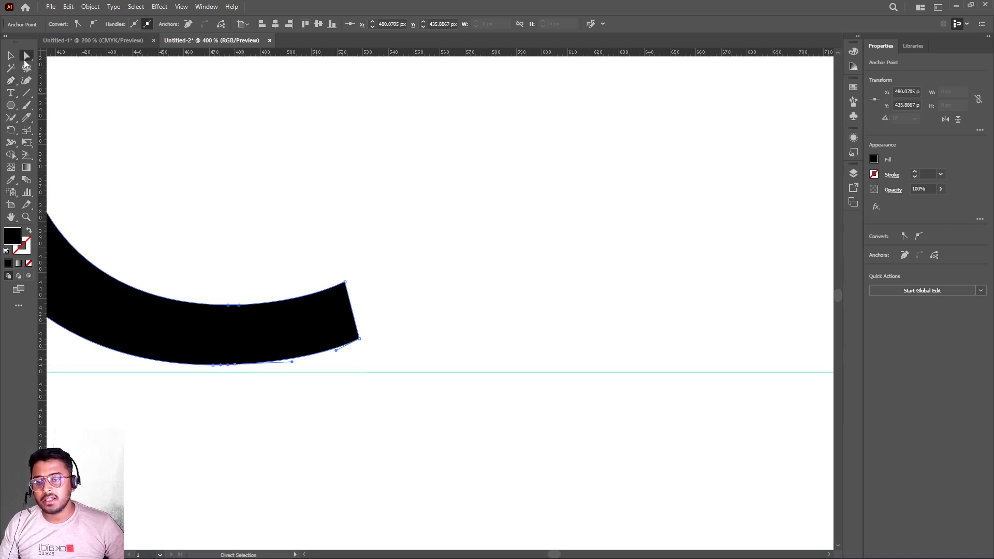
pyautogui.moveTo(275, 264); pyautogui.dragTo(385, 370)
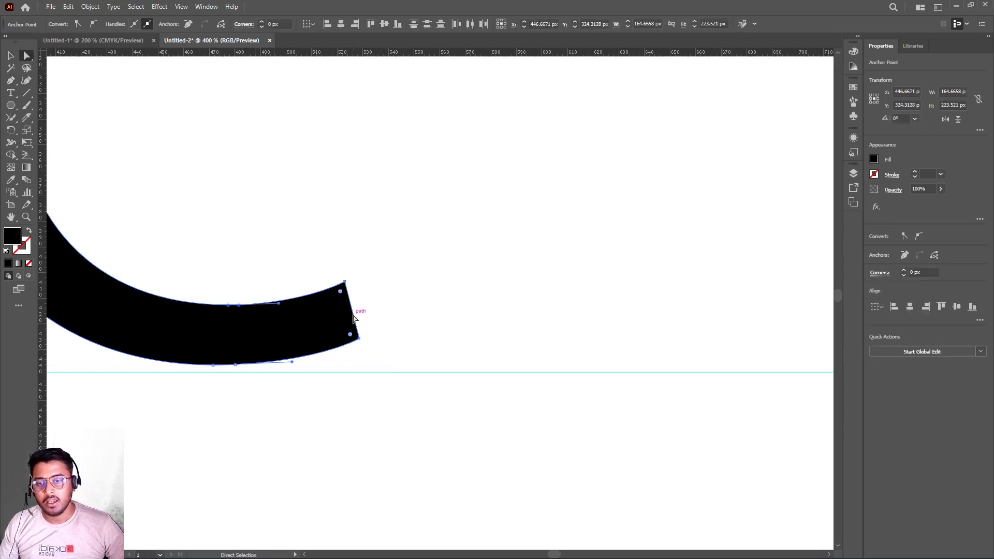
pyautogui.moveTo(353, 318); pyautogui.dragTo(750, 336)
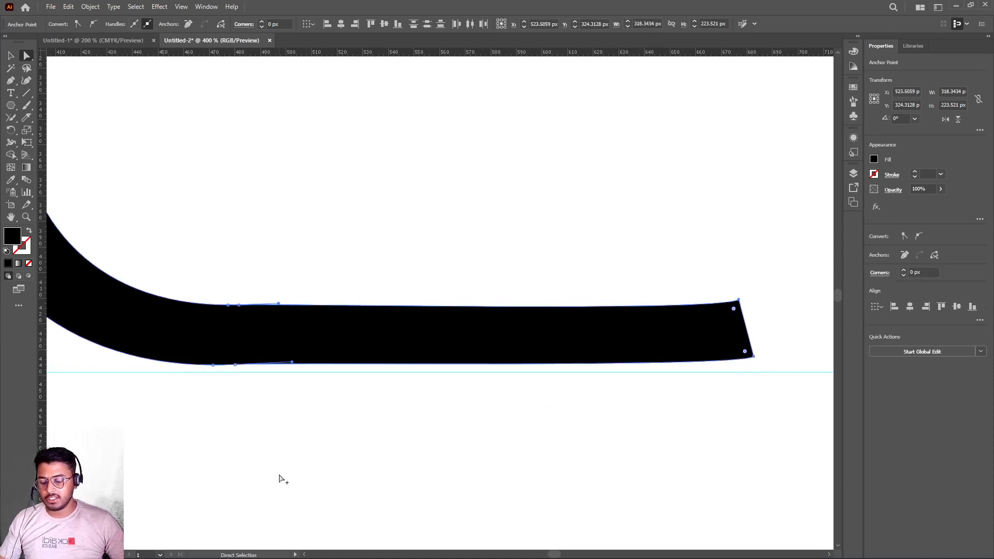
# Stretch the C's lower arm right until the letter is about 438 px wide, then shift the whole C left against the D
pyautogui.scroll(-3, 281, 475)
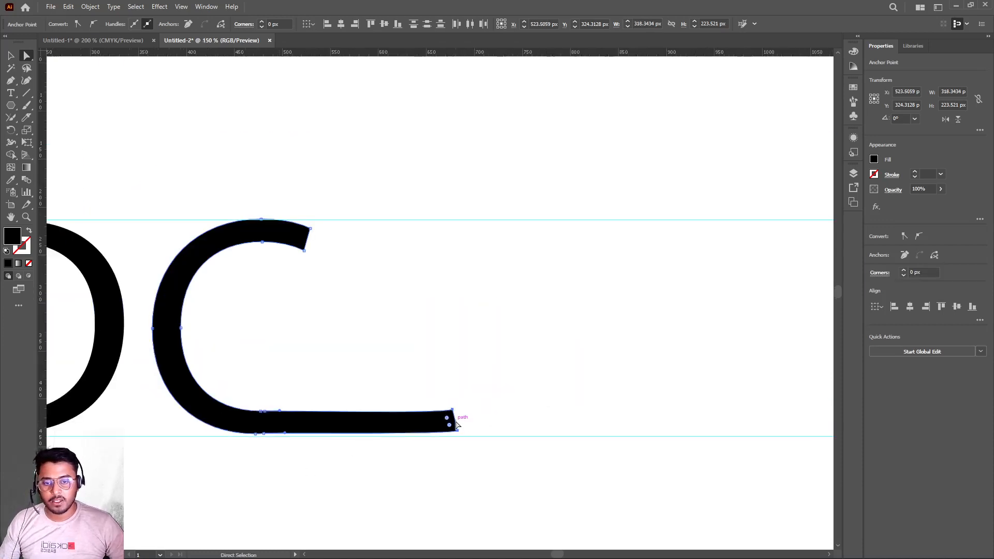
pyautogui.moveTo(455, 424); pyautogui.dragTo(571, 424)
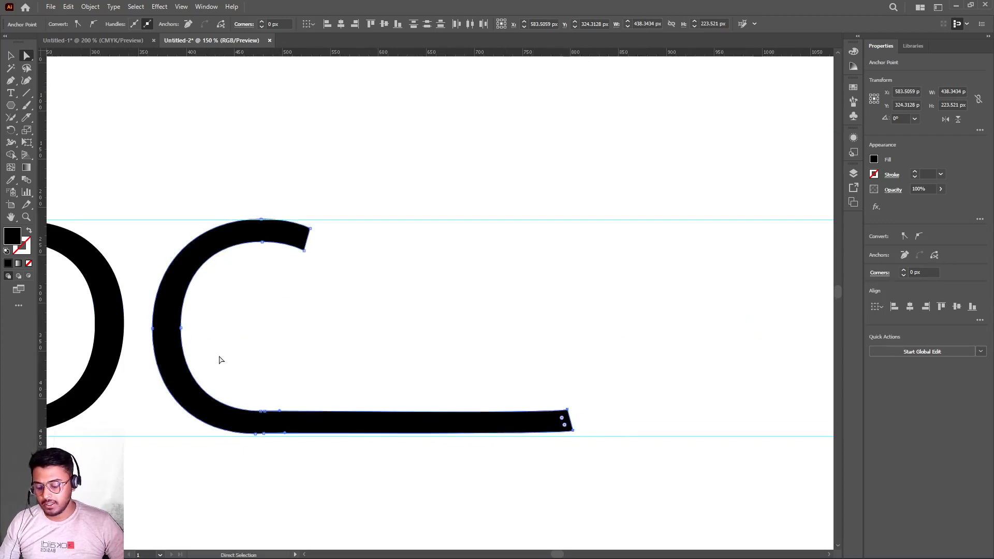
pyautogui.scroll(-1, 219, 358)
pyautogui.scroll(-1, 220, 361)
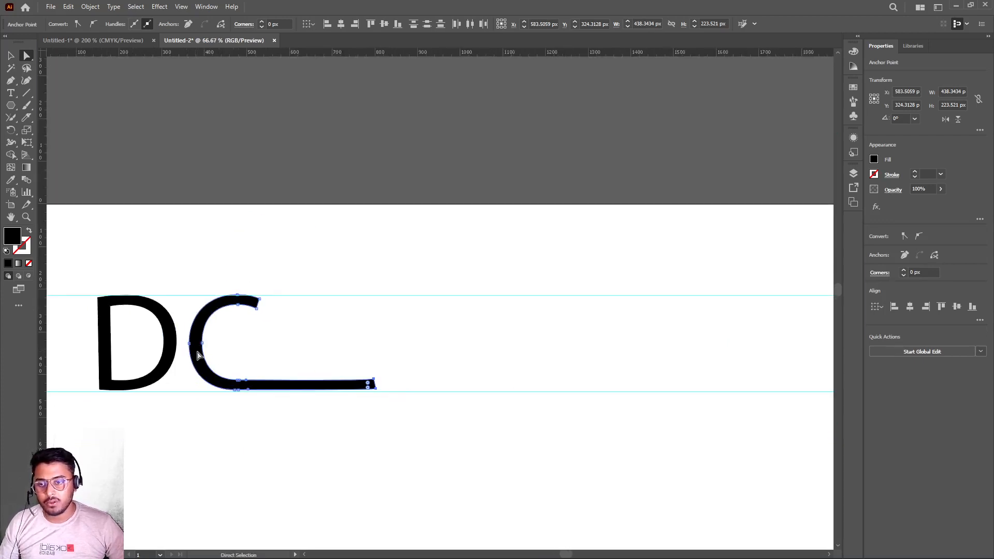
pyautogui.moveTo(196, 356); pyautogui.dragTo(188, 357)
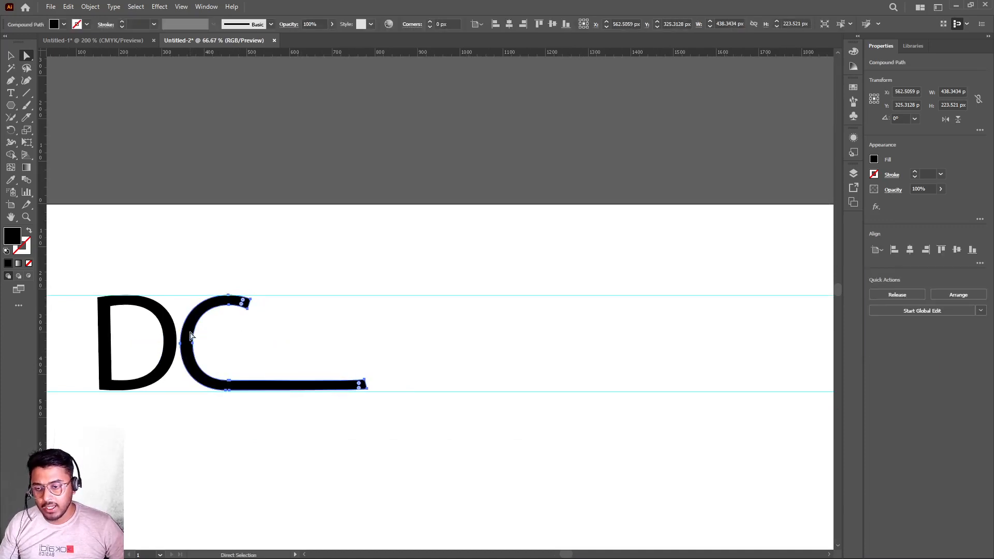
# Duplicate the C, scale the copy down to about 280 × 152 px and nest it inside the original C
pyautogui.click(10, 56)
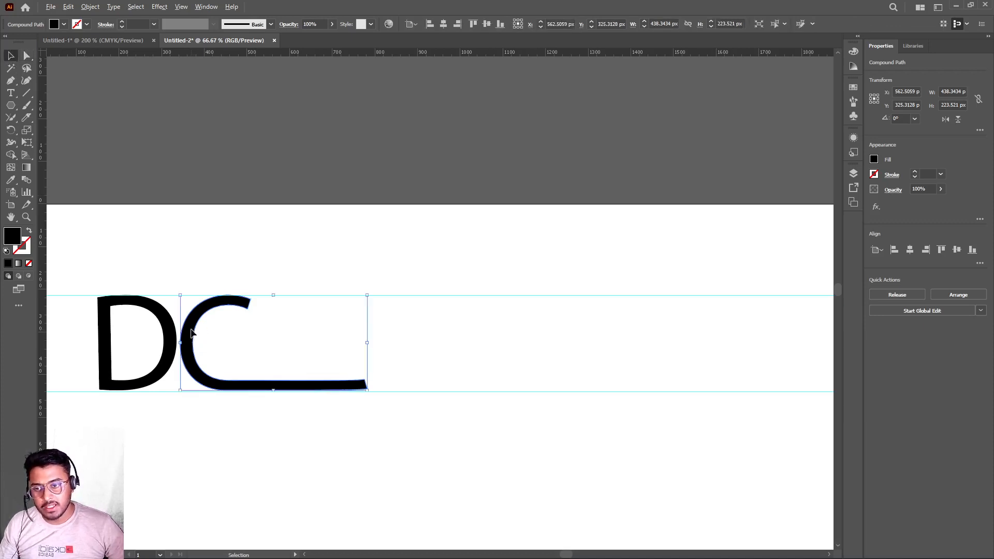
pyautogui.moveTo(191, 333); pyautogui.dragTo(285, 317)
pyautogui.moveTo(459, 376); pyautogui.dragTo(424, 361)
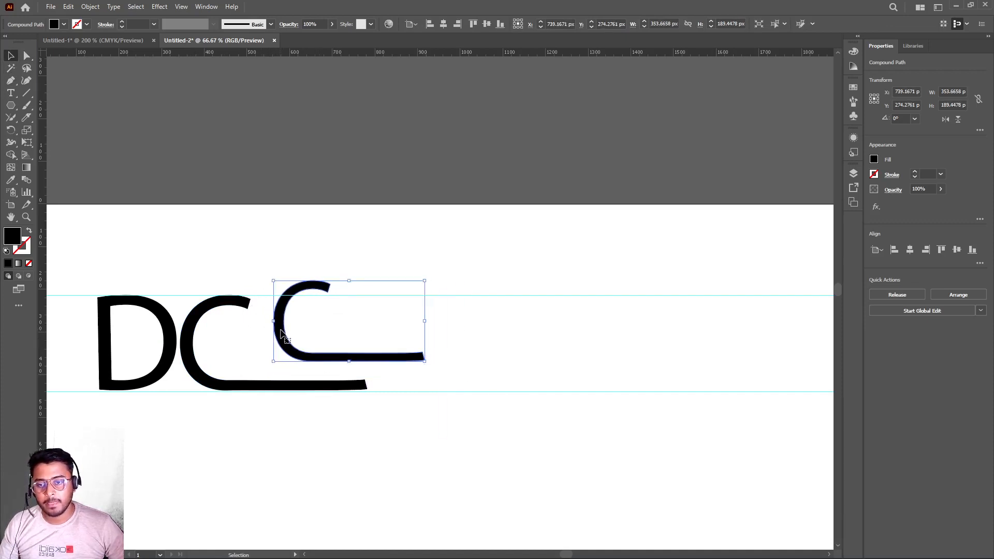
pyautogui.moveTo(280, 333); pyautogui.dragTo(217, 352)
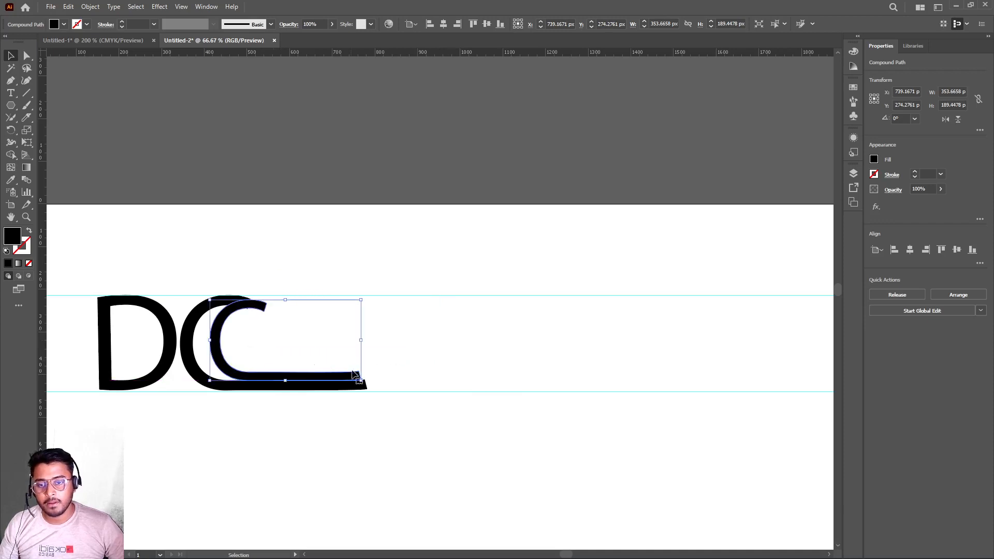
pyautogui.moveTo(354, 373); pyautogui.dragTo(329, 366)
pyautogui.moveTo(213, 333); pyautogui.dragTo(203, 343)
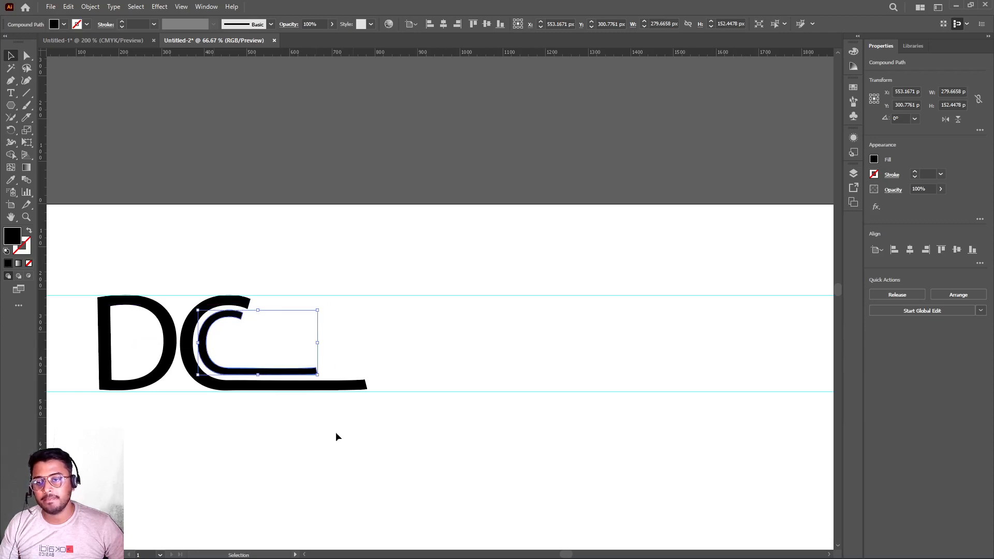
pyautogui.click(216, 449)
# Shift the smaller inner C slightly down to about Y 329 px to even the gap with the outer C
pyautogui.hotkey('ctrl', '1')
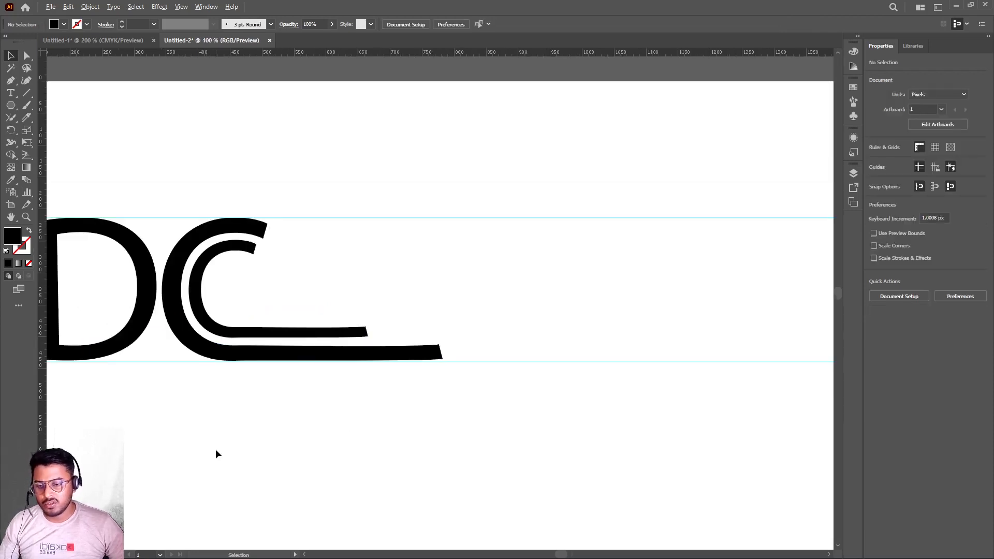
pyautogui.moveTo(146, 400); pyautogui.dragTo(258, 414)
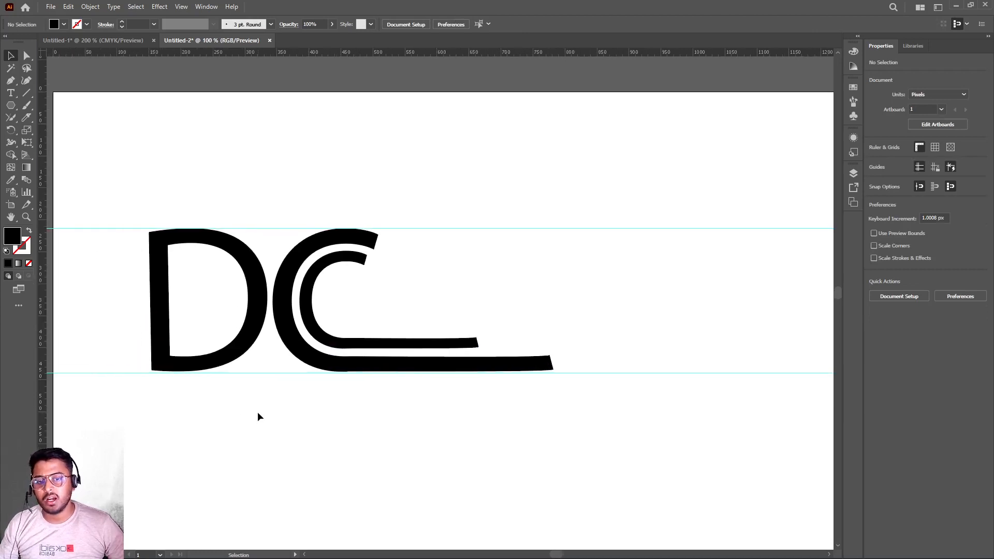
pyautogui.keyDown('alt'); pyautogui.scroll(1, 258, 414); pyautogui.keyUp('alt')
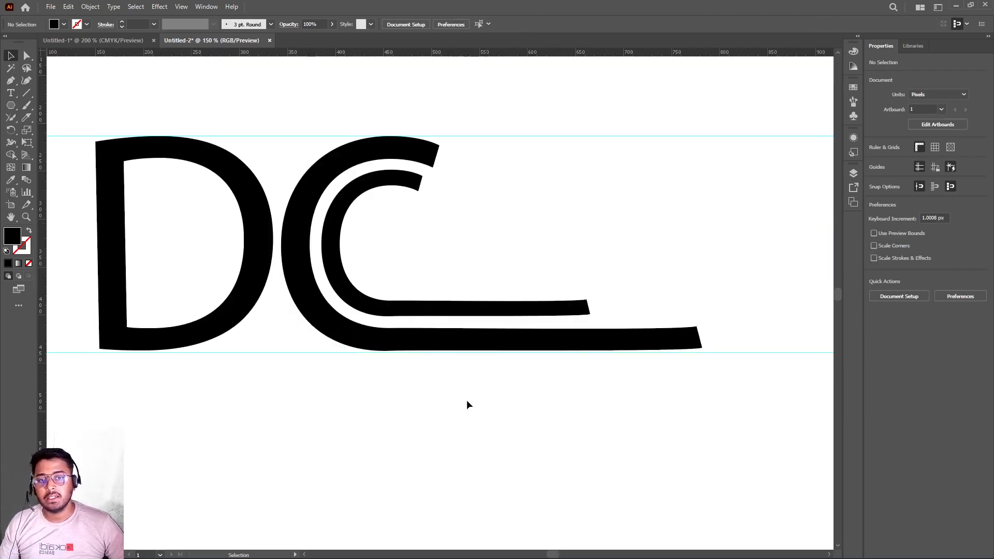
pyautogui.moveTo(438, 309); pyautogui.dragTo(441, 312)
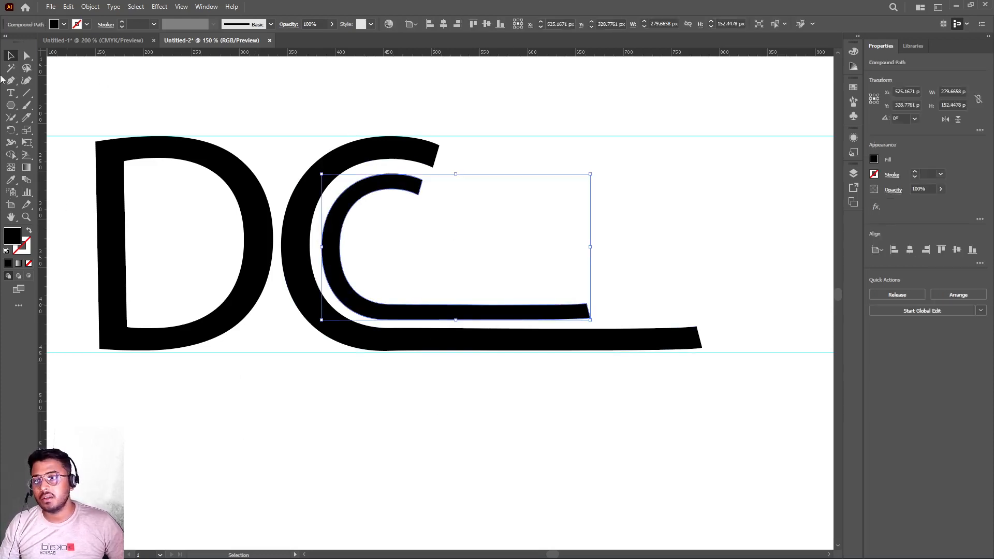
# With the Curvature tool, pull the D's upper-right outer edge into a curved wing, making the letter about 258 × 270 px
pyautogui.click(26, 81)
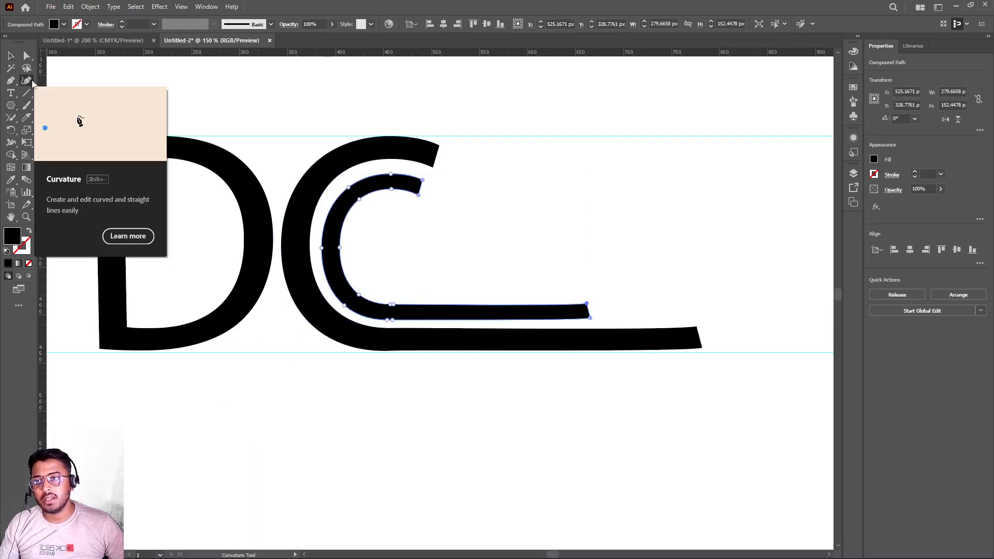
pyautogui.click(212, 149)
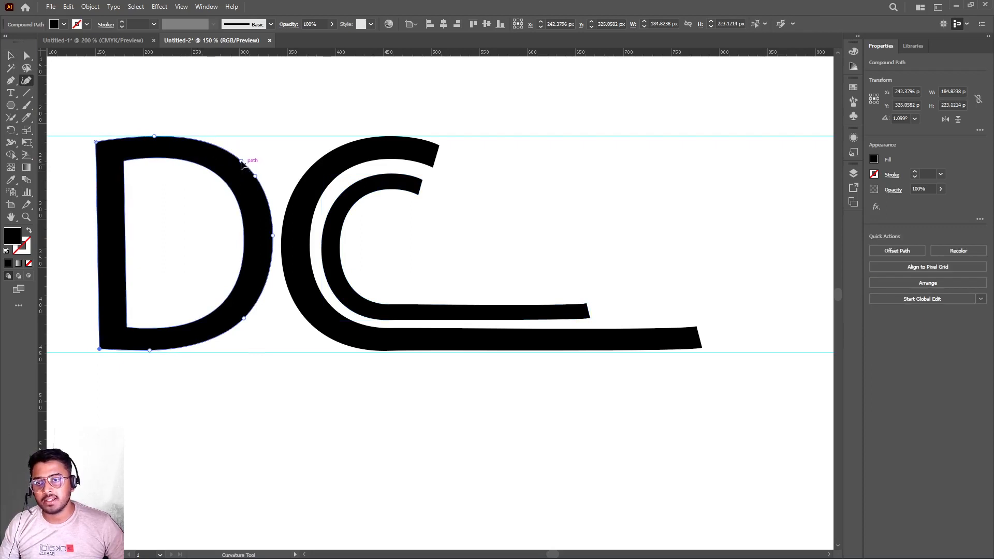
pyautogui.moveTo(241, 161); pyautogui.dragTo(343, 107)
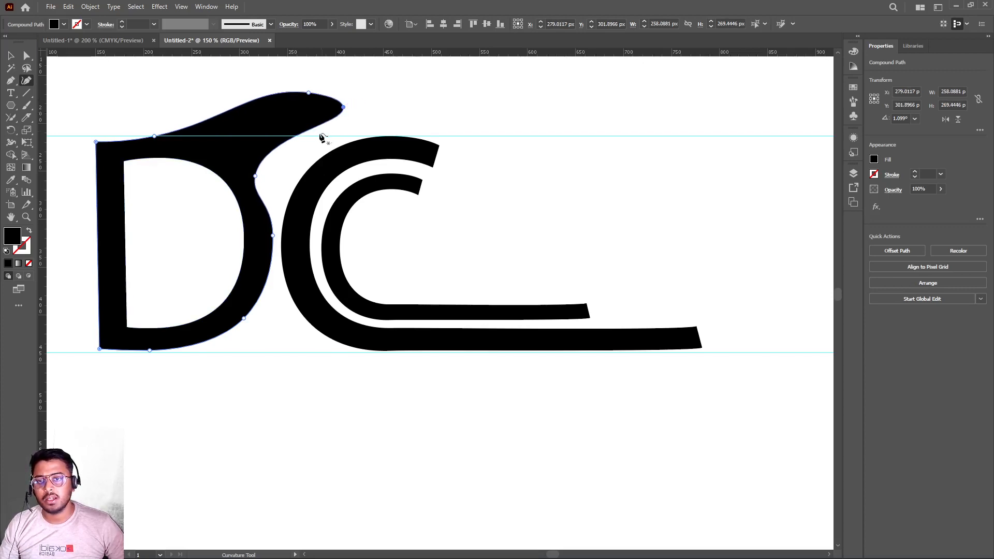
pyautogui.moveTo(288, 144); pyautogui.dragTo(263, 140)
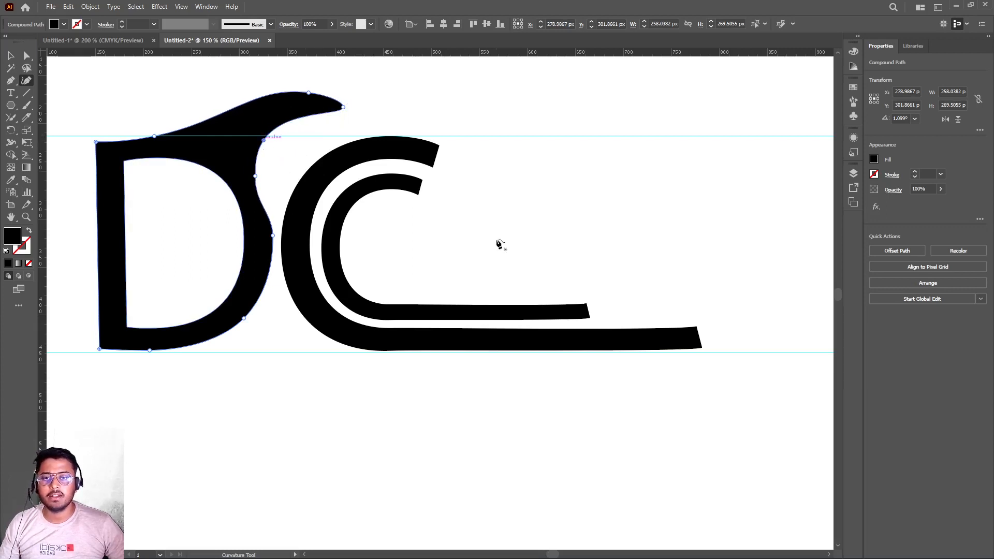
# Pull the end edges of both C arms into tapered points, making the outer C about 481 px and the inner about 315 px wide
pyautogui.click(700, 341)
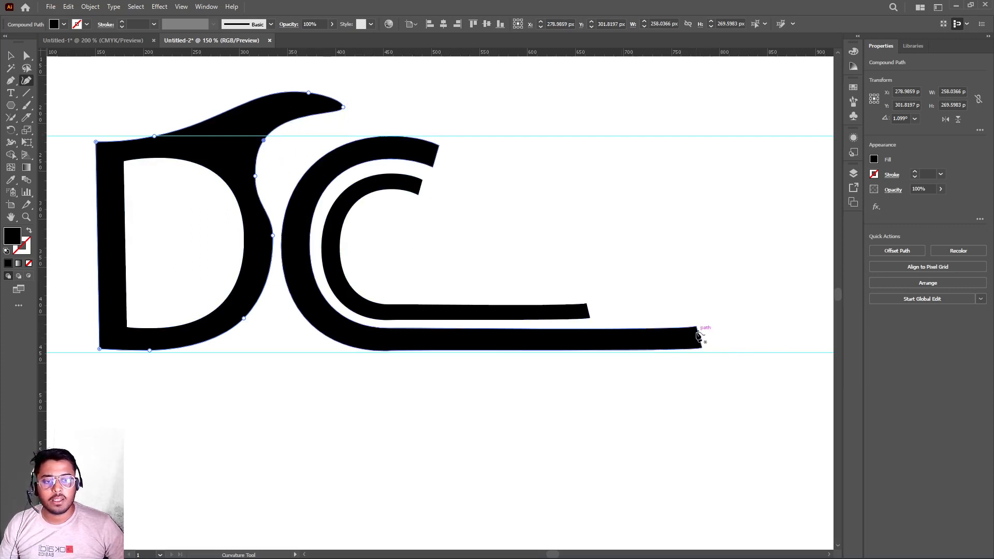
pyautogui.moveTo(700, 340); pyautogui.dragTo(745, 341)
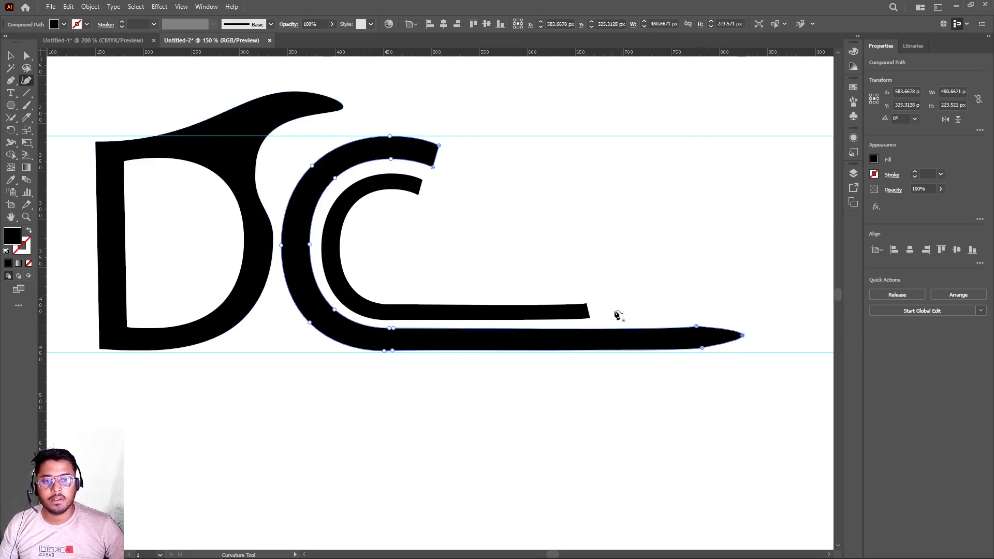
pyautogui.click(588, 311)
pyautogui.moveTo(588, 311); pyautogui.dragTo(591, 311)
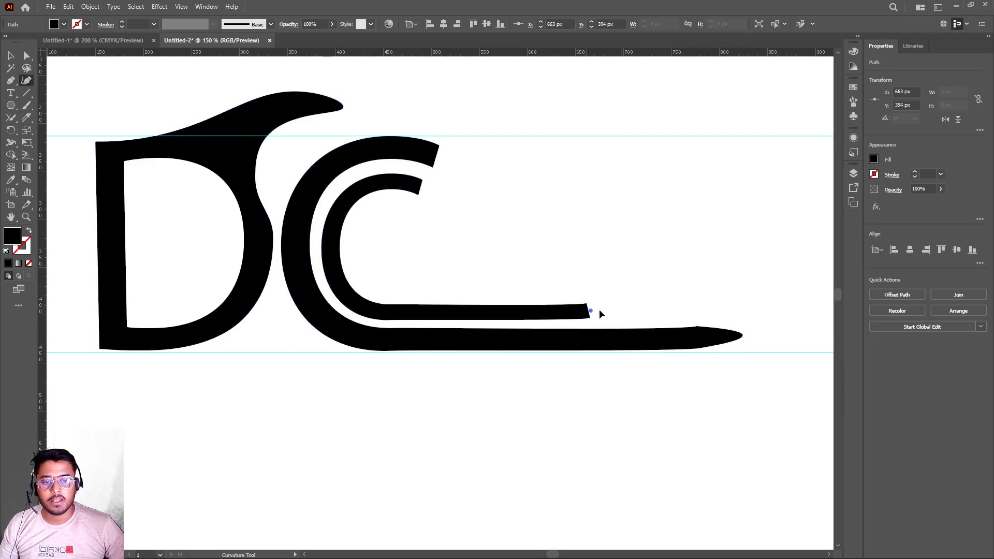
pyautogui.click(589, 313)
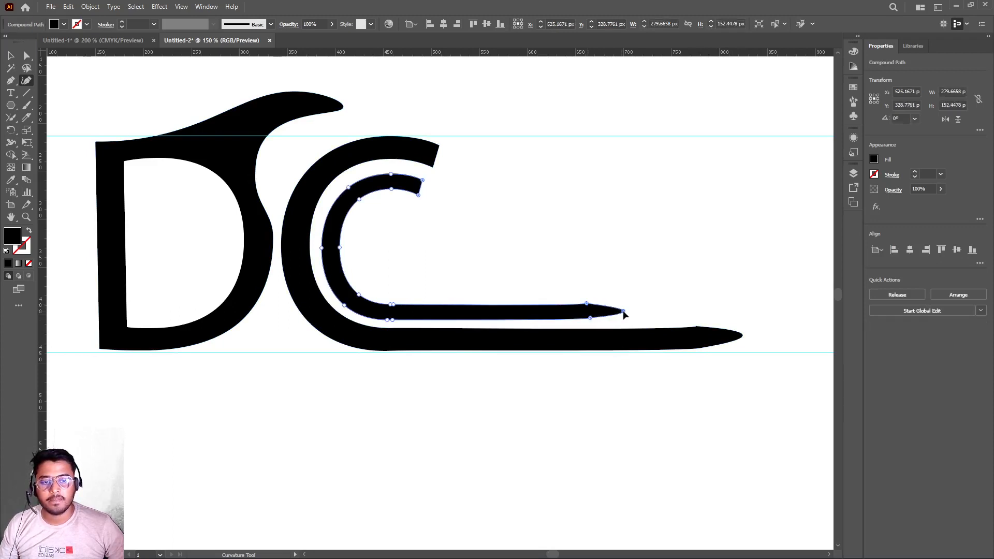
pyautogui.click(623, 310)
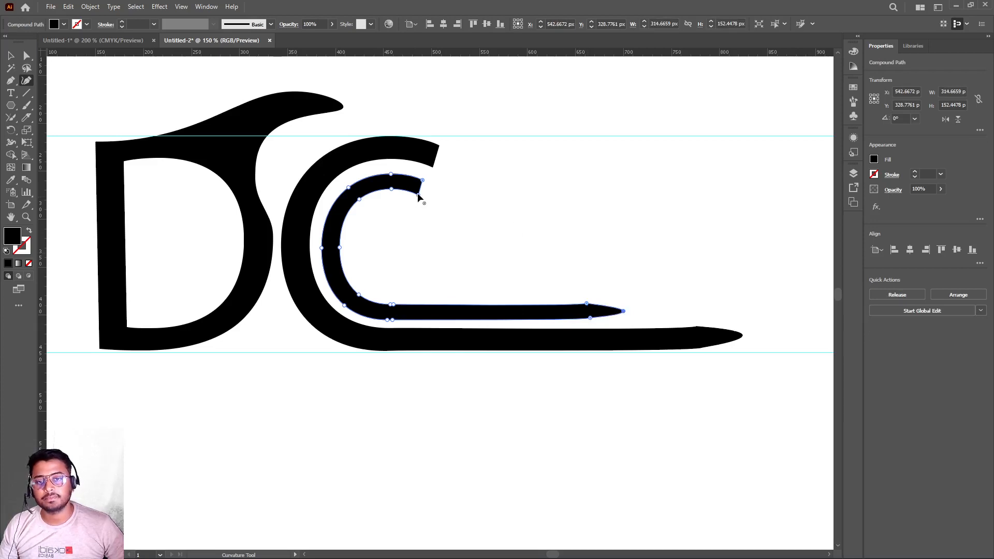
# Pull the lower corner of the inner C's upper tip down into a sharp hook and the outer C's corner slightly down-left
pyautogui.moveTo(418, 194); pyautogui.dragTo(417, 218)
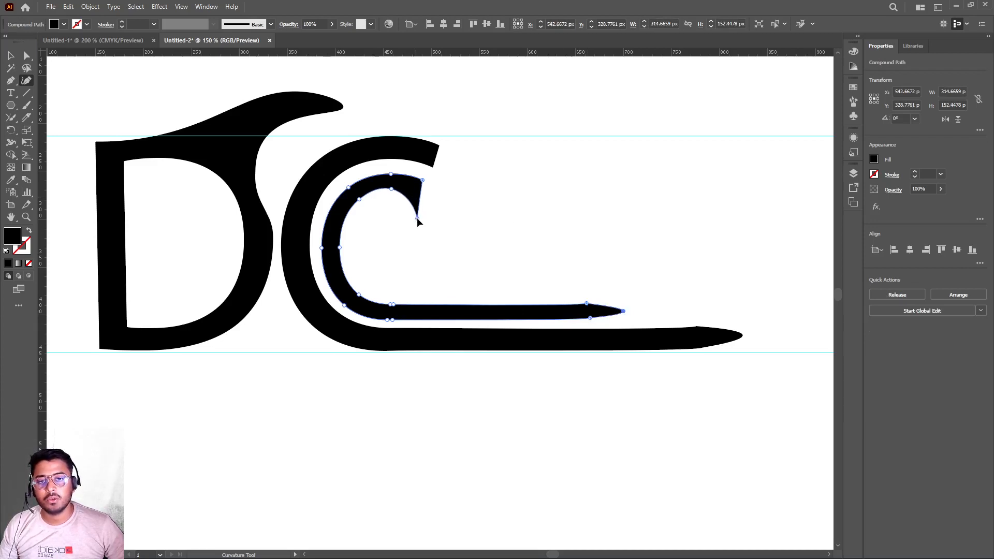
pyautogui.click(431, 166)
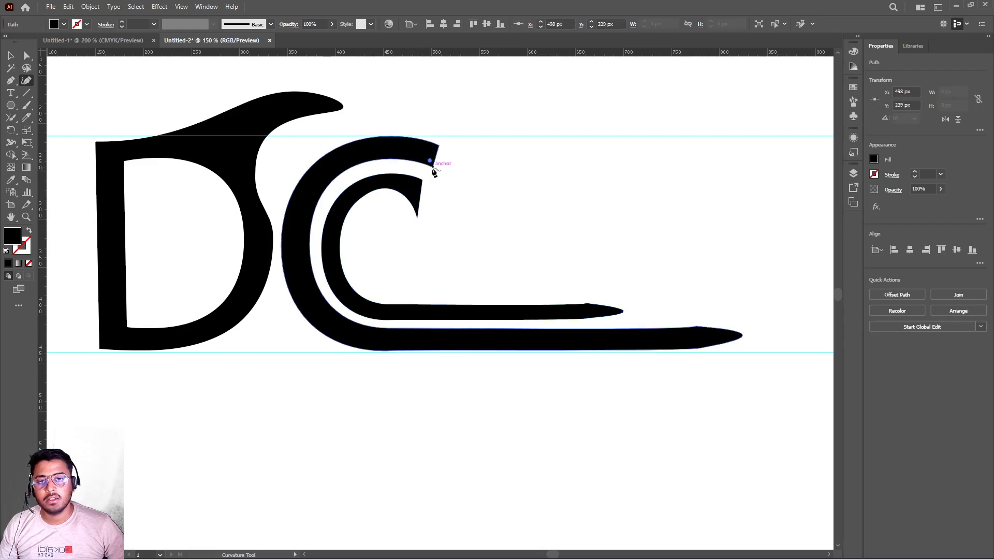
pyautogui.moveTo(431, 166)
pyautogui.mouseDown()
pyautogui.moveTo(432, 177)
pyautogui.moveTo(426, 172)
pyautogui.mouseUp()
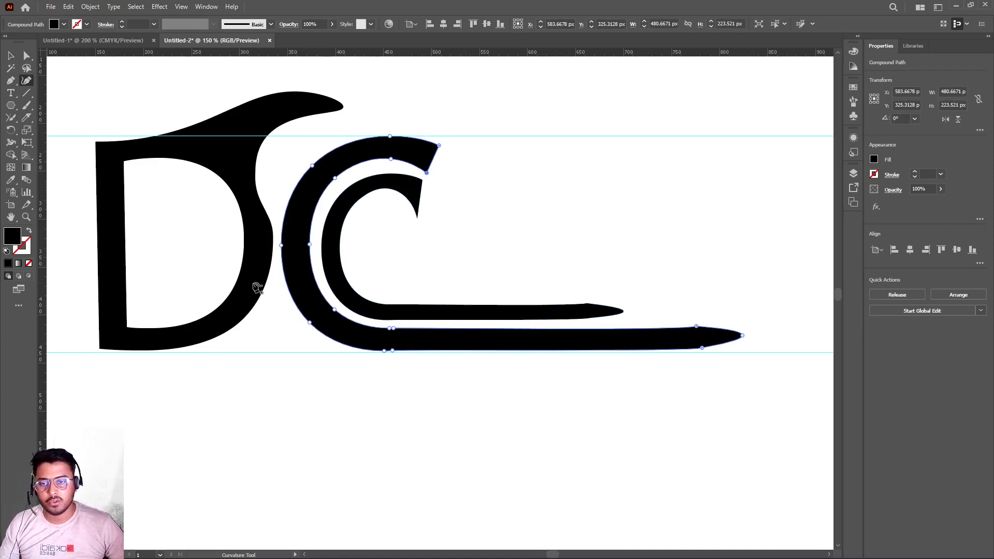
# Move the winged D right to about X 292 px so that it touches the outer C
pyautogui.click(11, 55)
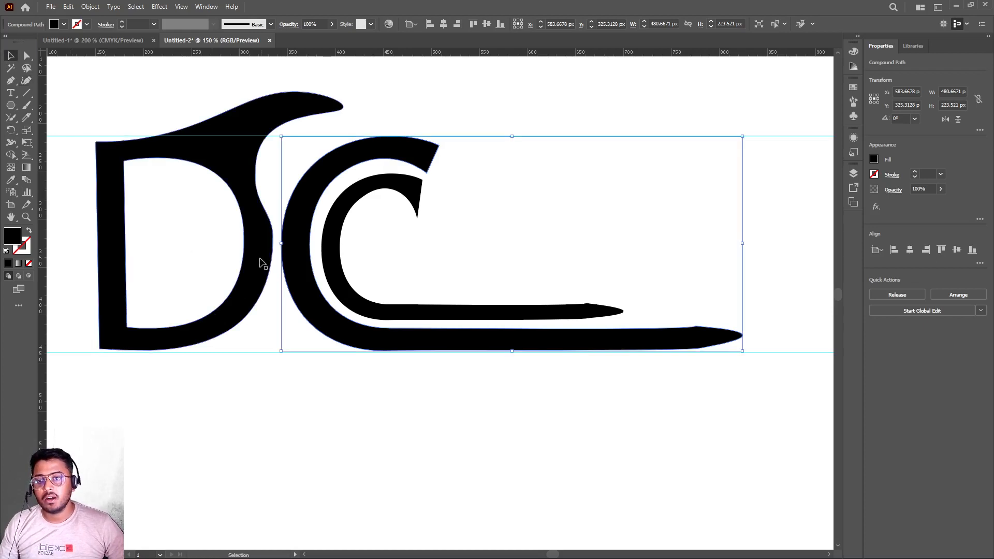
pyautogui.moveTo(262, 235); pyautogui.dragTo(276, 238)
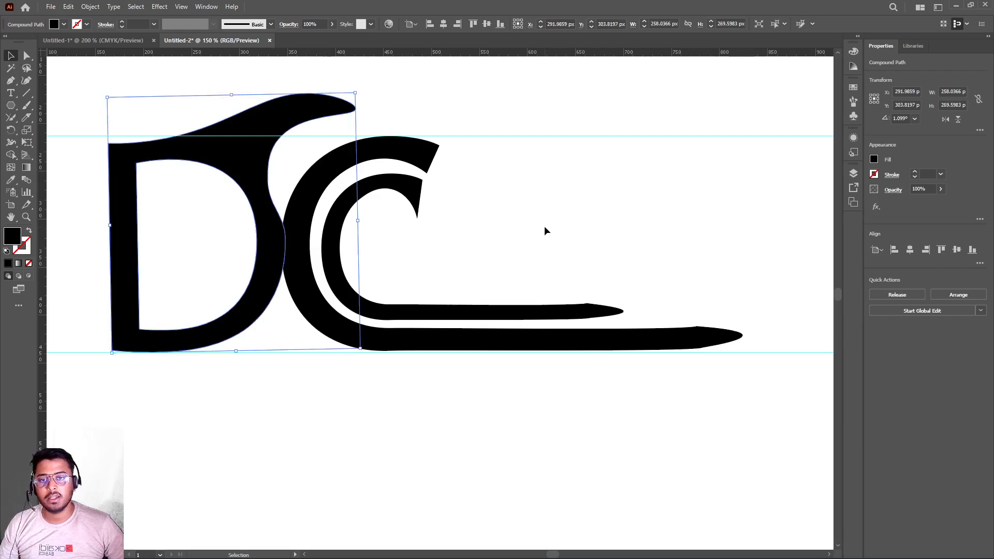
pyautogui.click(529, 231)
pyautogui.scroll(-2, 529, 230)
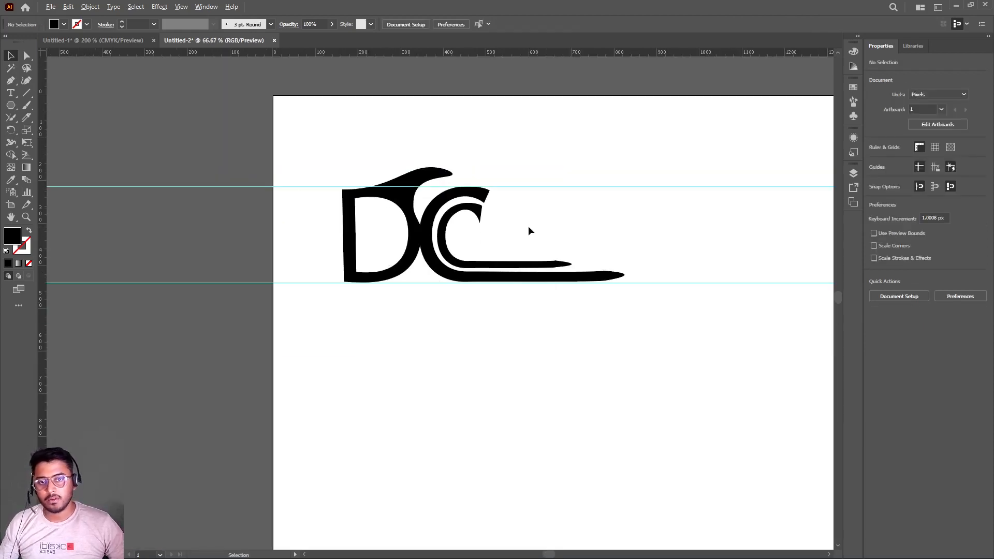
pyautogui.scroll(2, 527, 231)
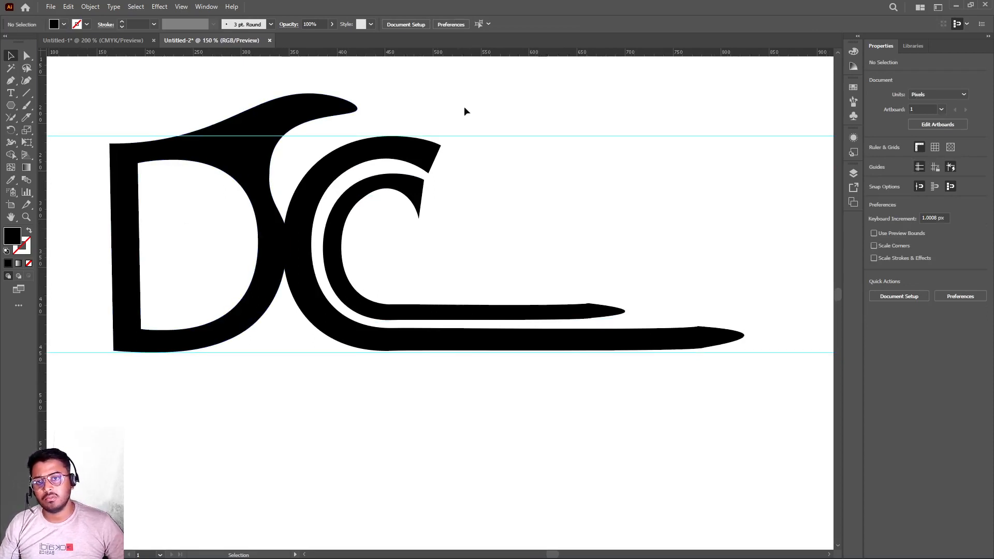
# Delete the horizontal guides along the tops and bottoms of the letters
pyautogui.click(518, 136)
pyautogui.press('Delete')
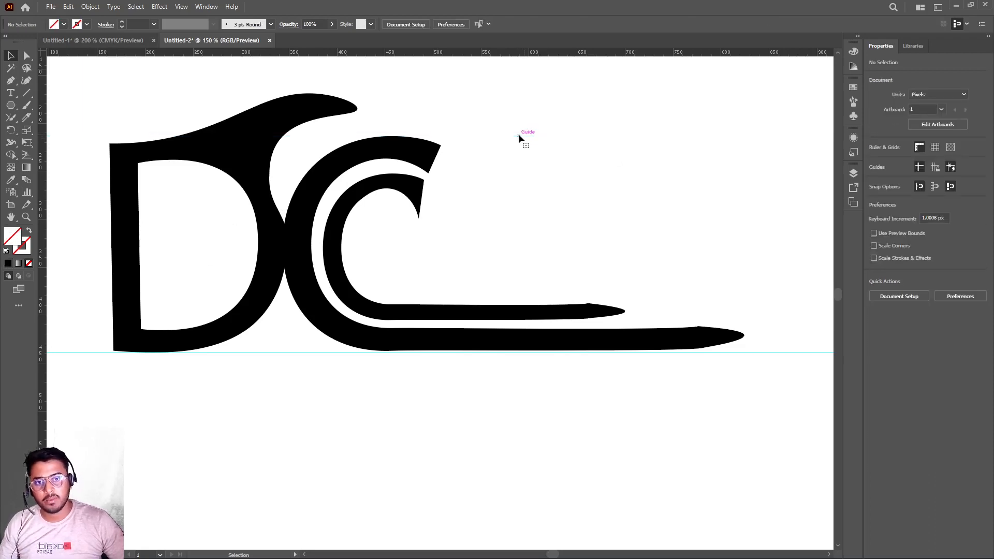
pyautogui.click(293, 352)
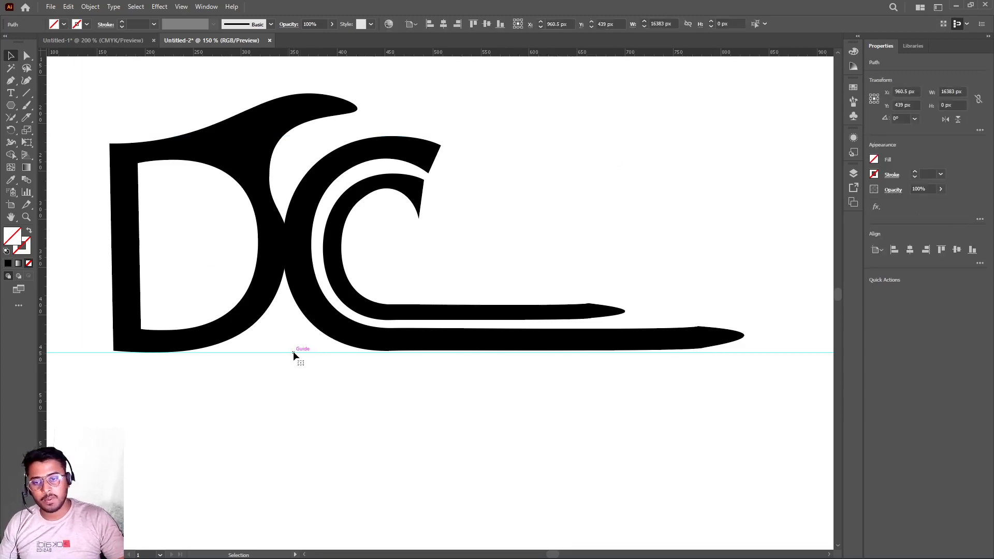
pyautogui.press('Delete')
pyautogui.scroll(-1, 293, 351)
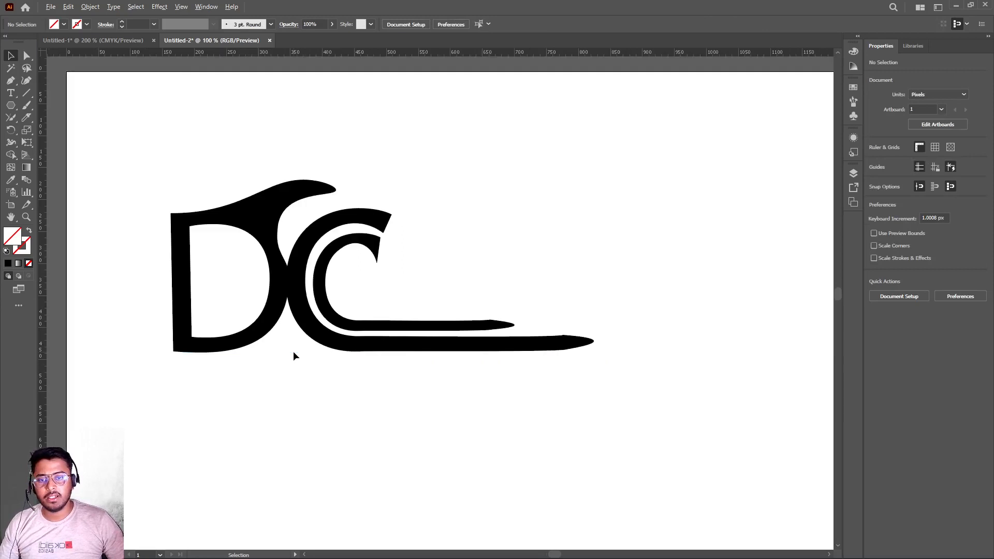
# Slice across the middle of the D and both Cs with one roughly horizontal Knife tool cut
pyautogui.scroll(1, 293, 351)
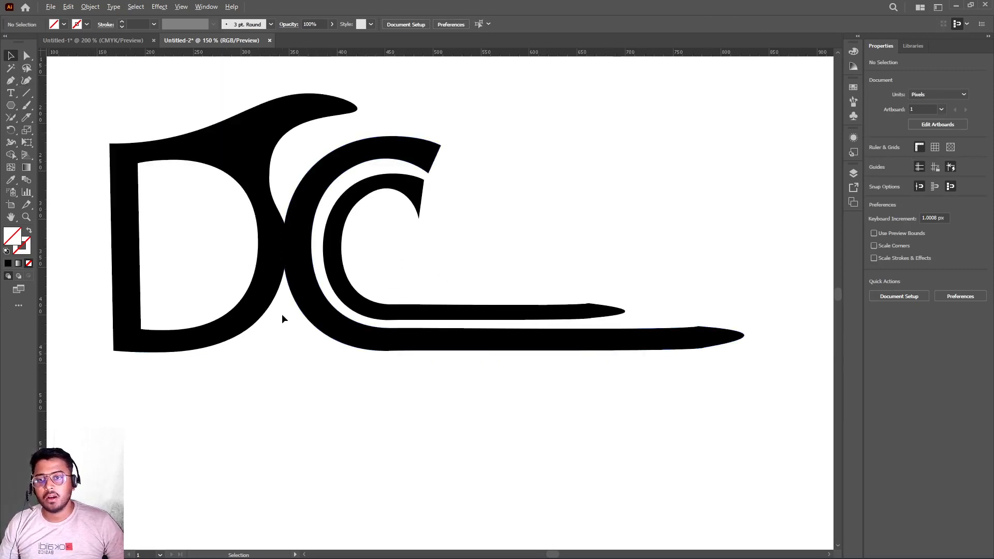
pyautogui.scroll(-1, 282, 315)
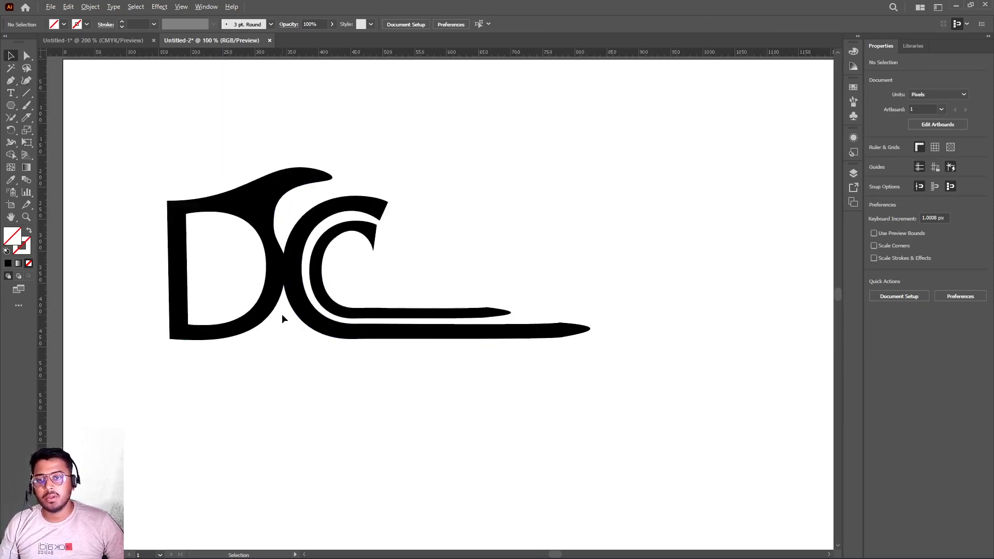
pyautogui.click(28, 118)
pyautogui.click(67, 142)
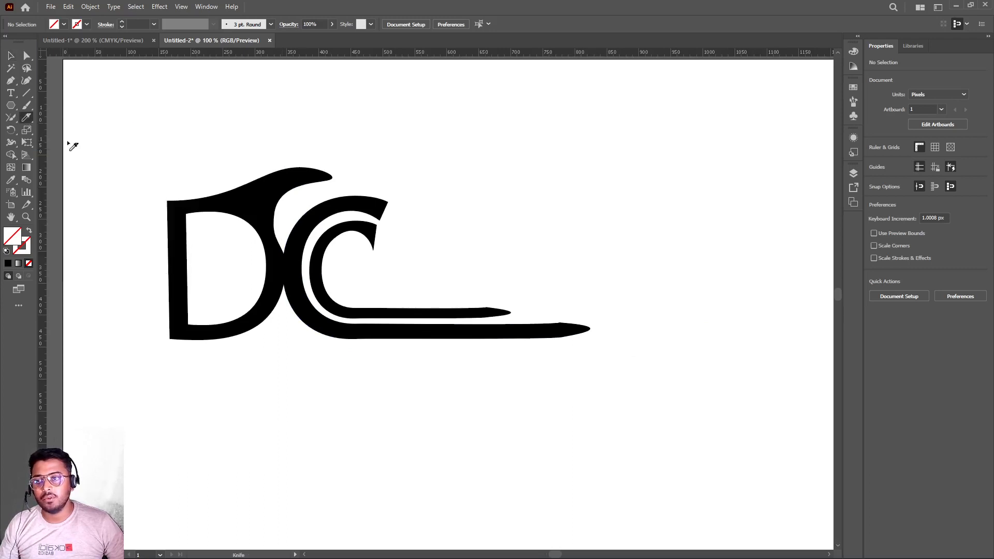
pyautogui.moveTo(125, 286)
pyautogui.mouseDown()
pyautogui.moveTo(146, 275)
pyautogui.moveTo(234, 267)
pyautogui.moveTo(297, 283)
pyautogui.moveTo(394, 277)
pyautogui.moveTo(432, 262)
pyautogui.mouseUp()
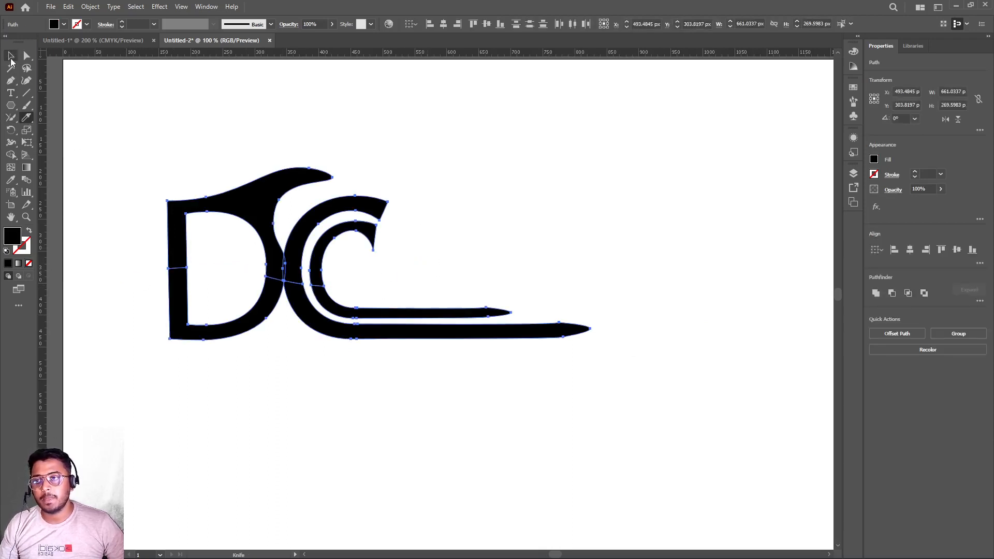
# Move the upper halves of the cut D and both Cs about 18 px left and 15 px up, away from the lower halves
pyautogui.click(11, 57)
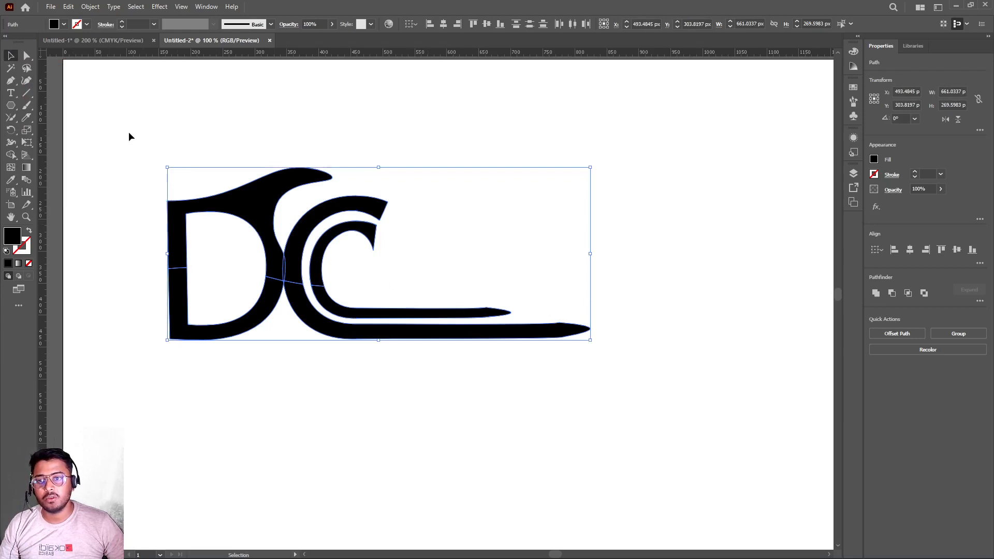
pyautogui.moveTo(129, 136); pyautogui.dragTo(415, 266)
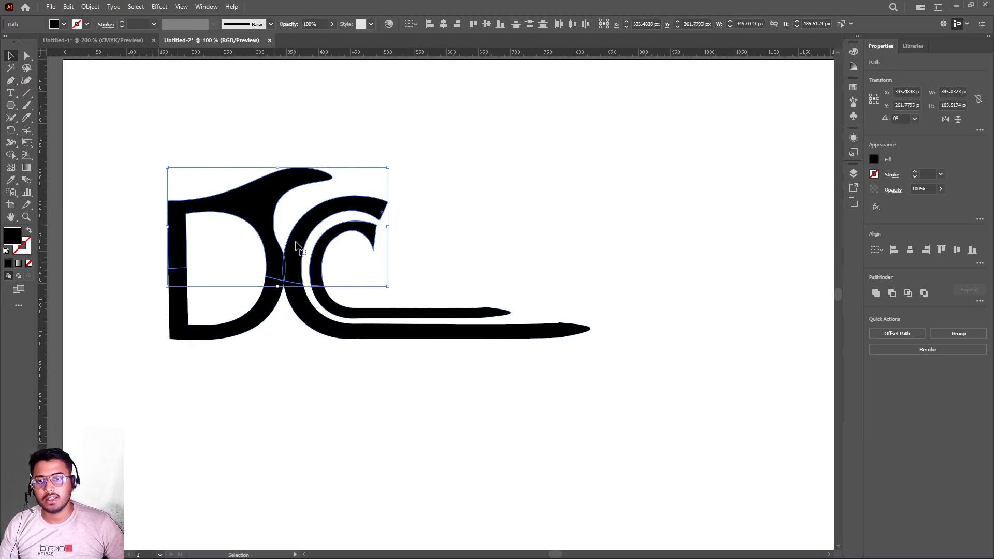
pyautogui.moveTo(295, 242); pyautogui.dragTo(286, 234)
pyautogui.click(299, 343)
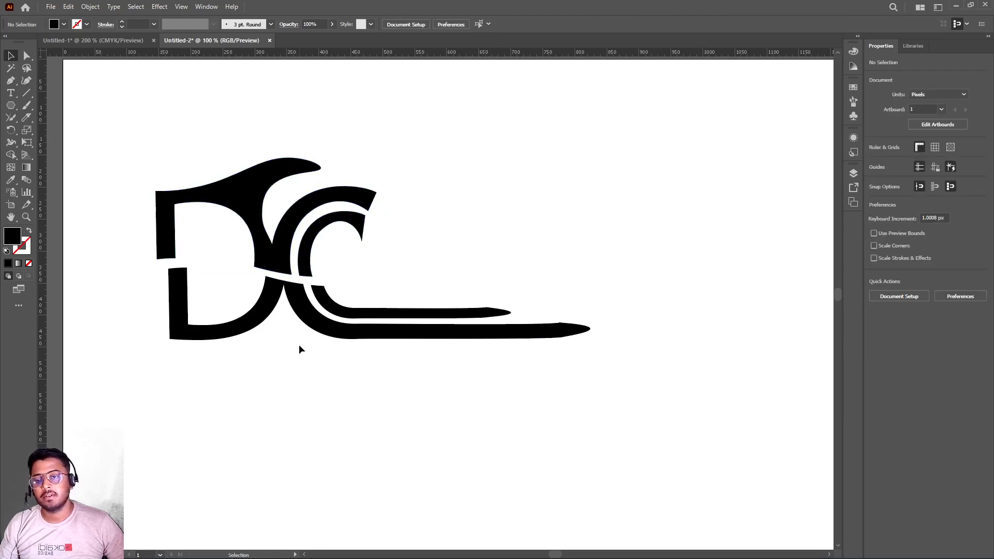
pyautogui.scroll(-1, 299, 343)
pyautogui.scroll(1, 300, 344)
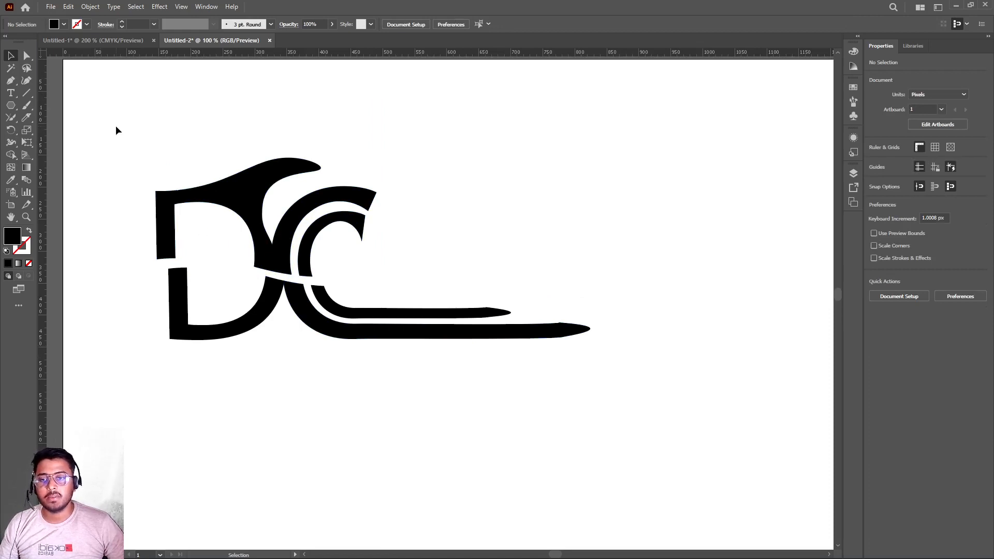
# Fill all pieces of the sliced DC logo with the light-to-dark blue linear gradient swatch
pyautogui.moveTo(116, 131); pyautogui.dragTo(611, 433)
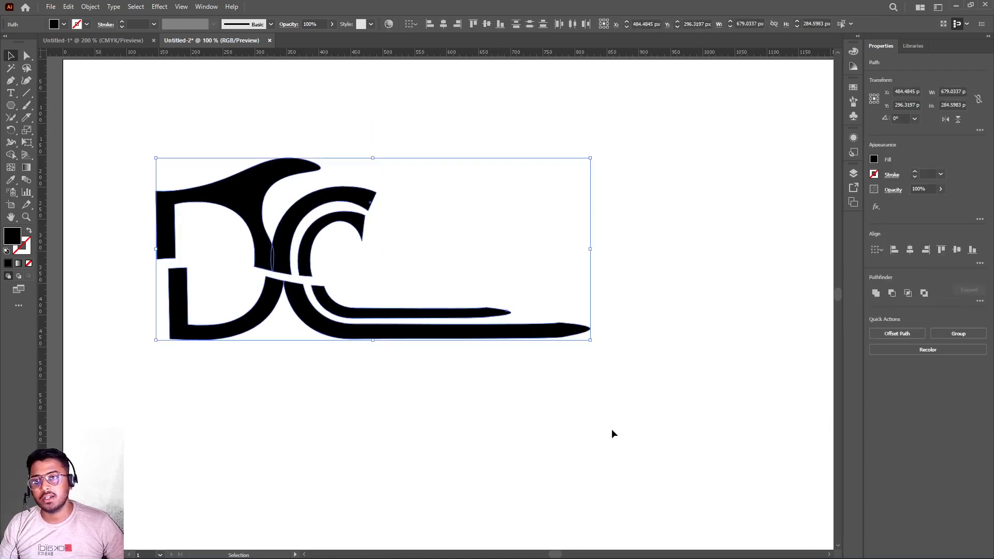
pyautogui.click(64, 25)
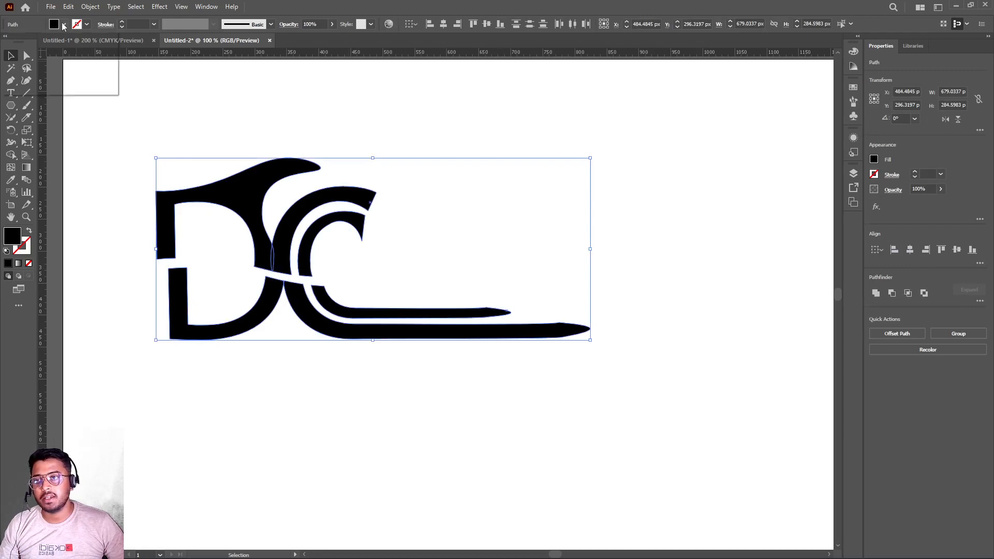
pyautogui.click(22, 49)
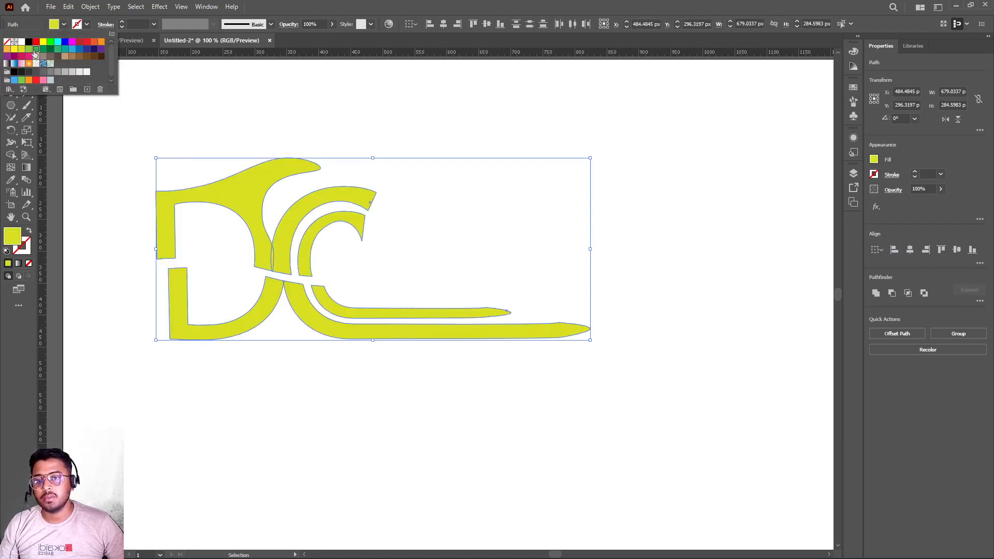
pyautogui.click(35, 49)
pyautogui.click(50, 55)
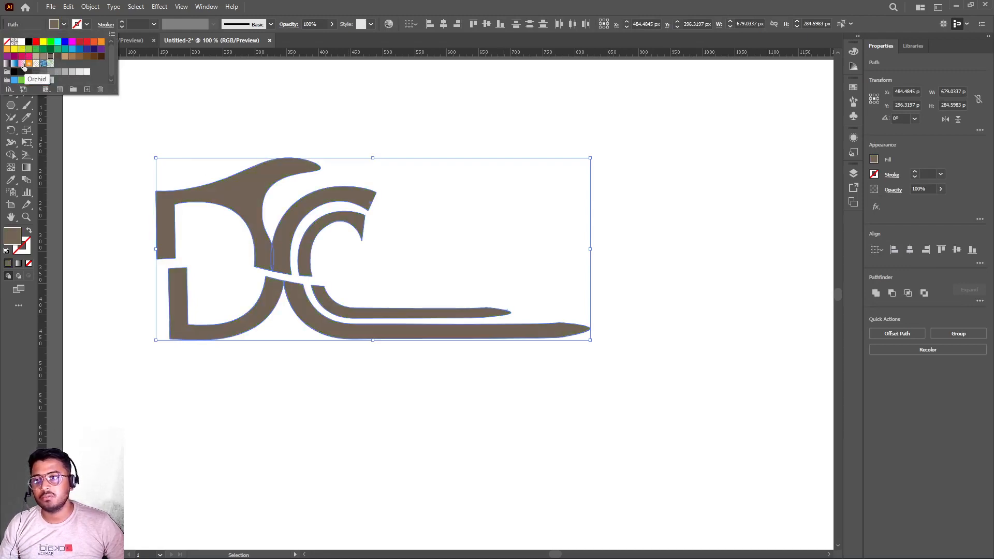
pyautogui.click(21, 63)
pyautogui.click(14, 64)
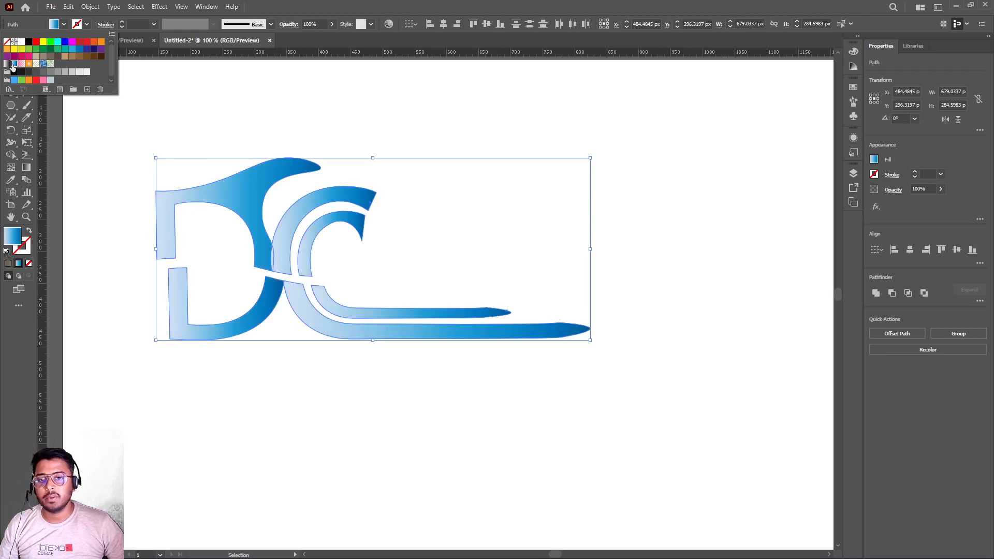
pyautogui.click(22, 56)
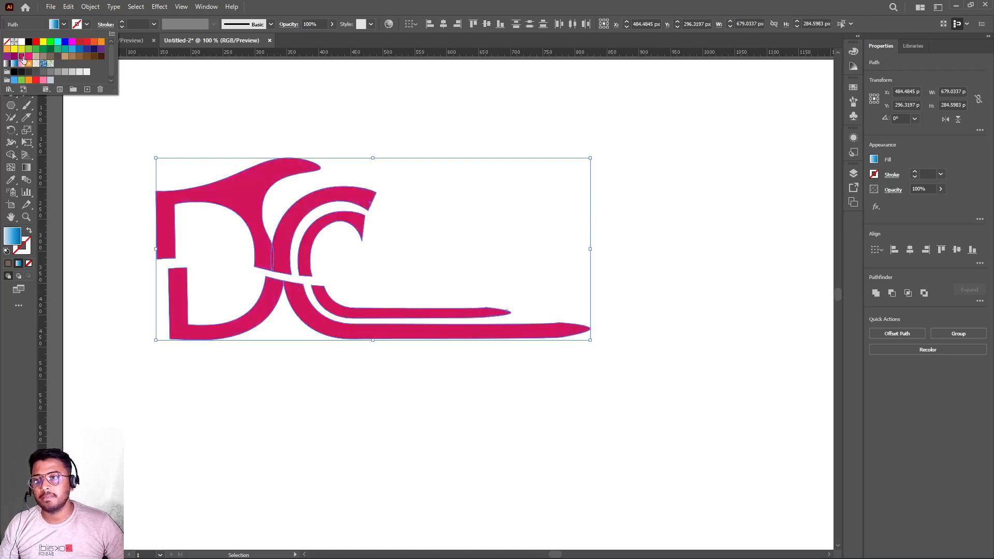
pyautogui.click(14, 64)
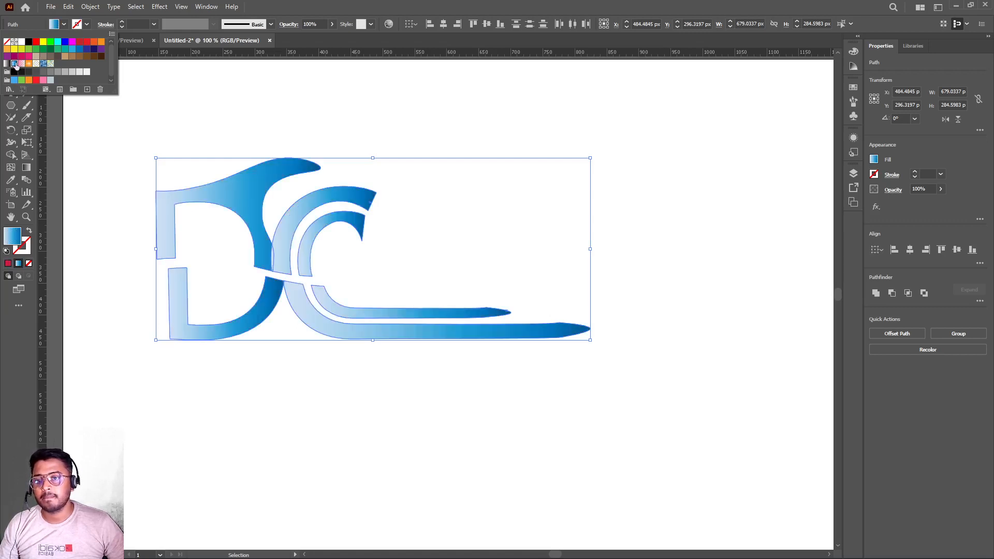
# Set the starting colour stop of the upper D piece's gradient to RGB Yellow
pyautogui.doubleClick(24, 167)
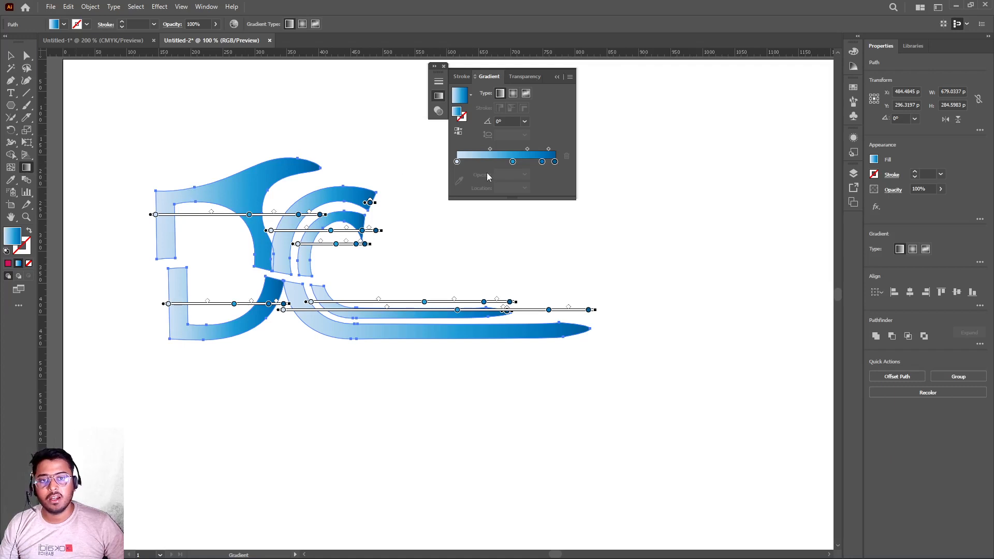
pyautogui.click(457, 161)
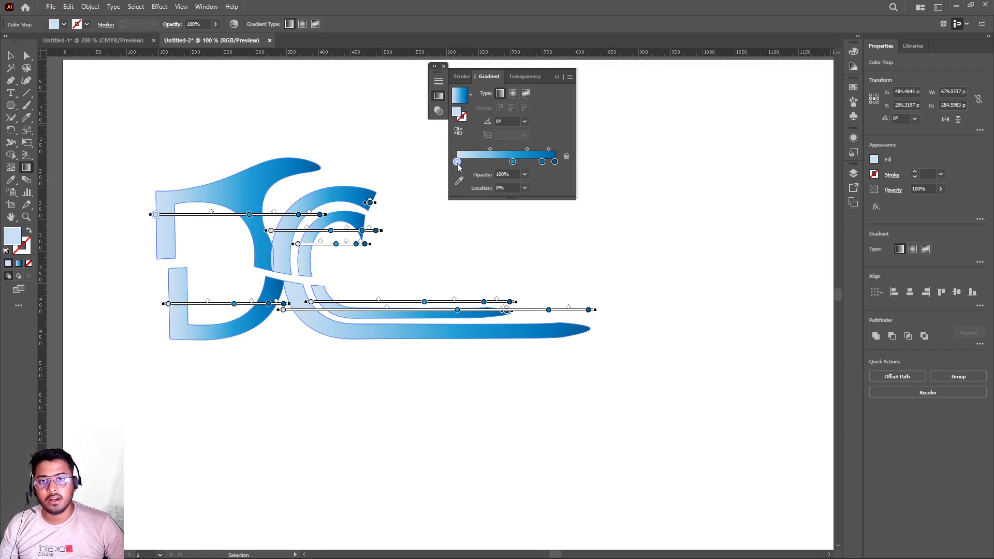
pyautogui.doubleClick(457, 162)
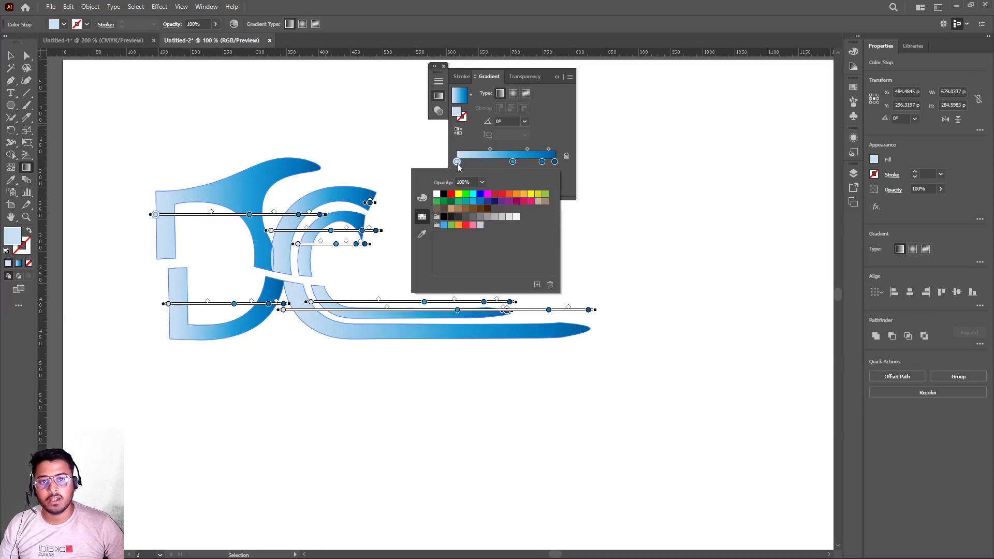
pyautogui.click(459, 195)
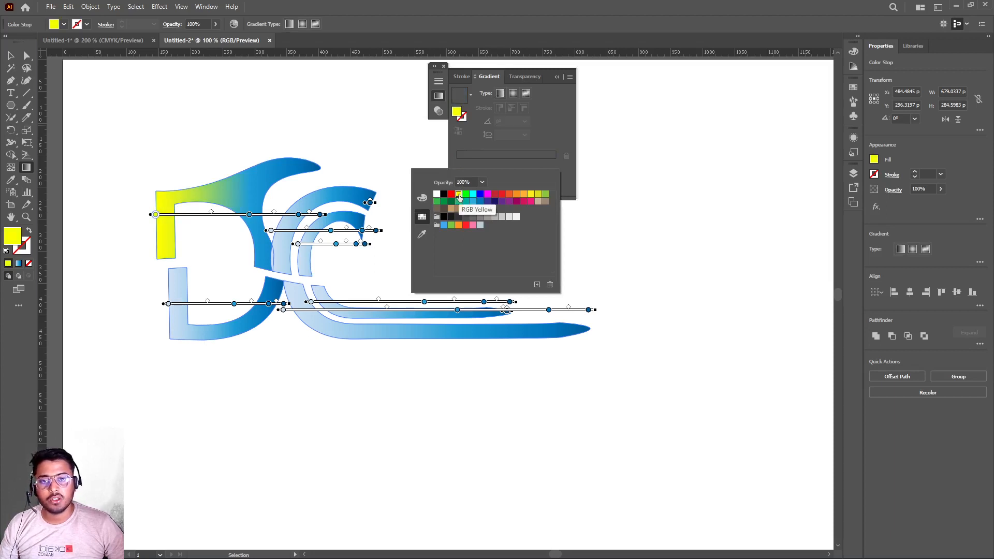
pyautogui.click(487, 195)
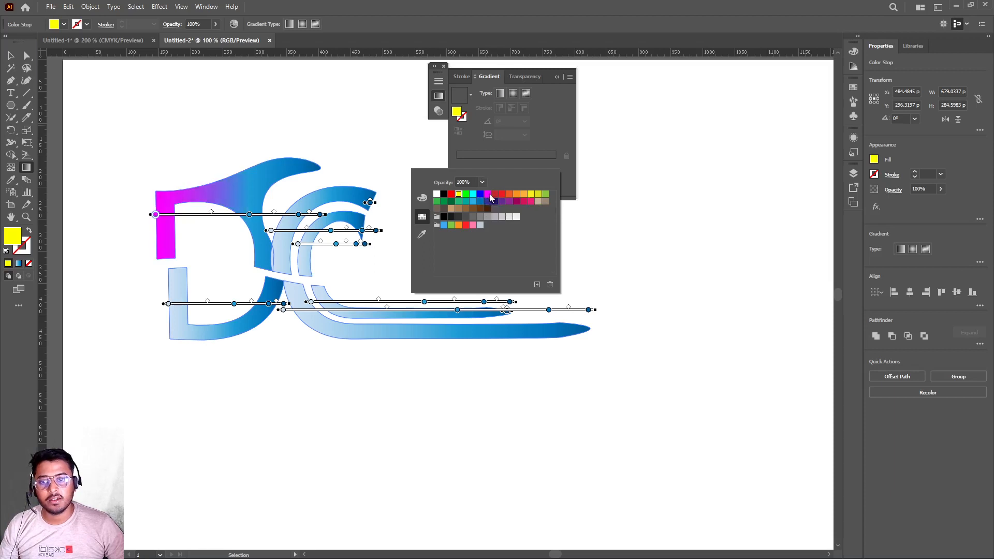
pyautogui.click(510, 194)
pyautogui.click(531, 194)
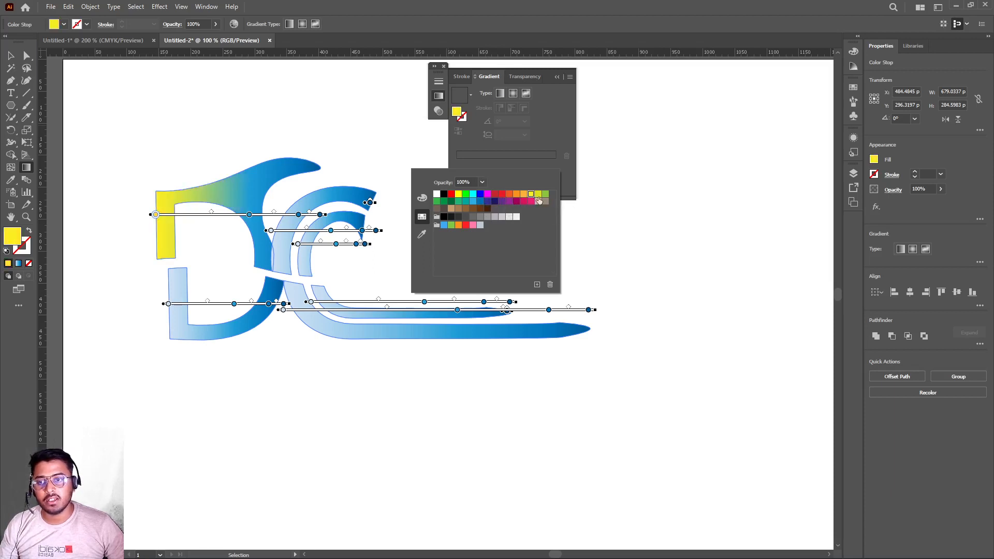
pyautogui.click(525, 161)
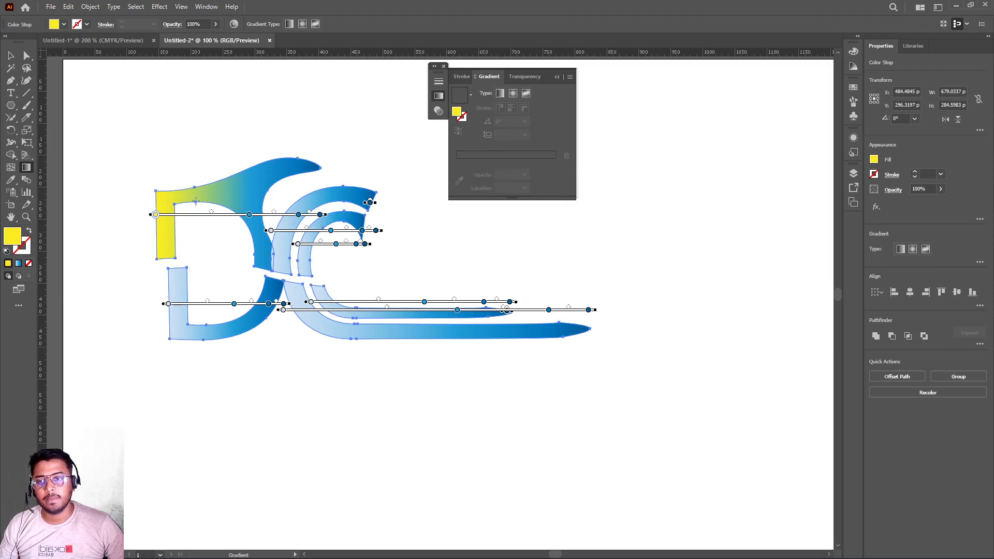
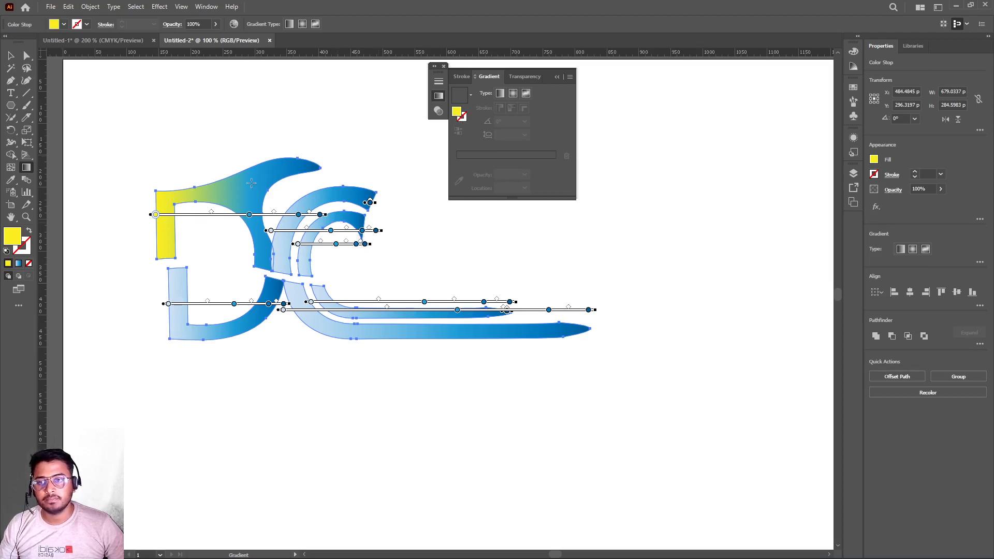
pyautogui.moveTo(156, 215); pyautogui.dragTo(197, 214)
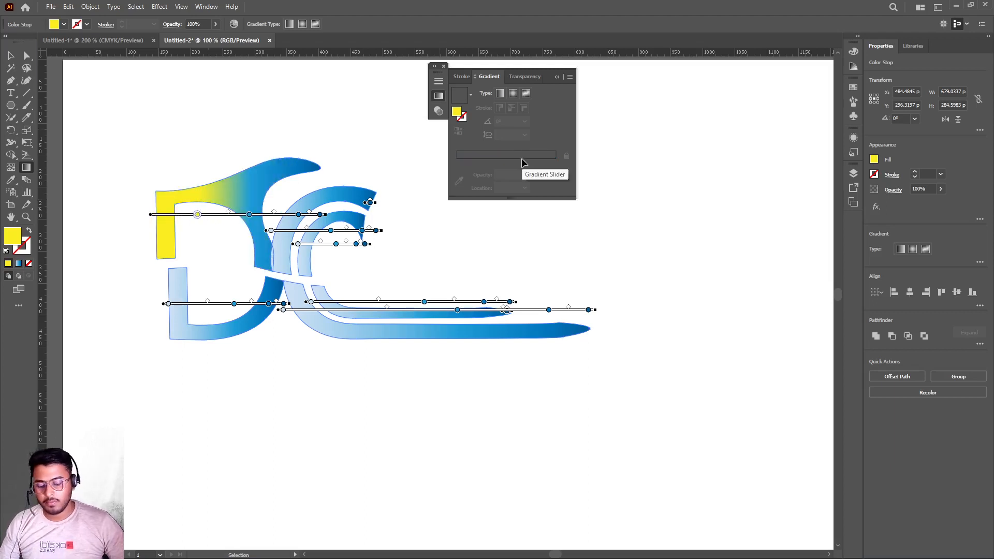
pyautogui.hotkey('ctrl', 'z')
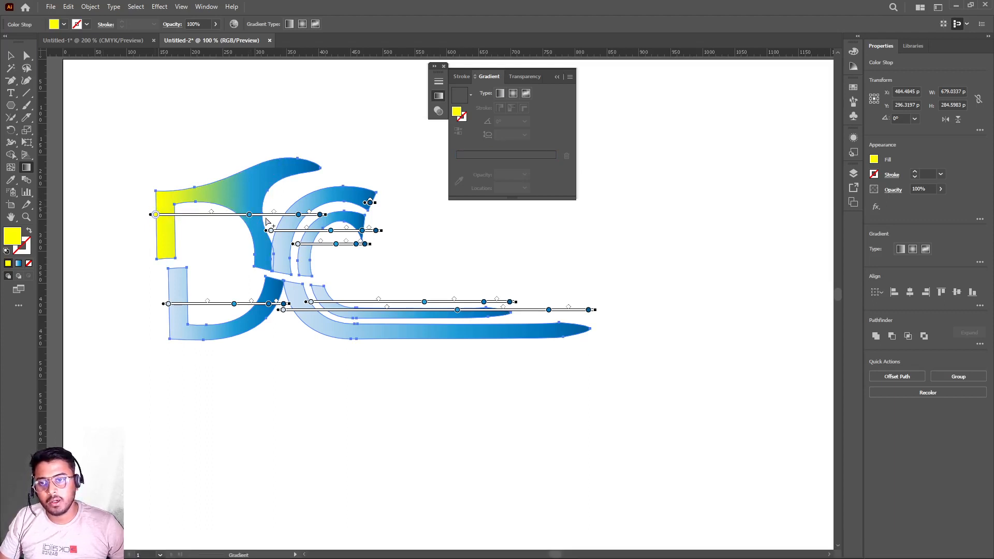
# Change the second colour stop of the upper D piece's gradient to crimson pink, hex EF1151
pyautogui.click(249, 214)
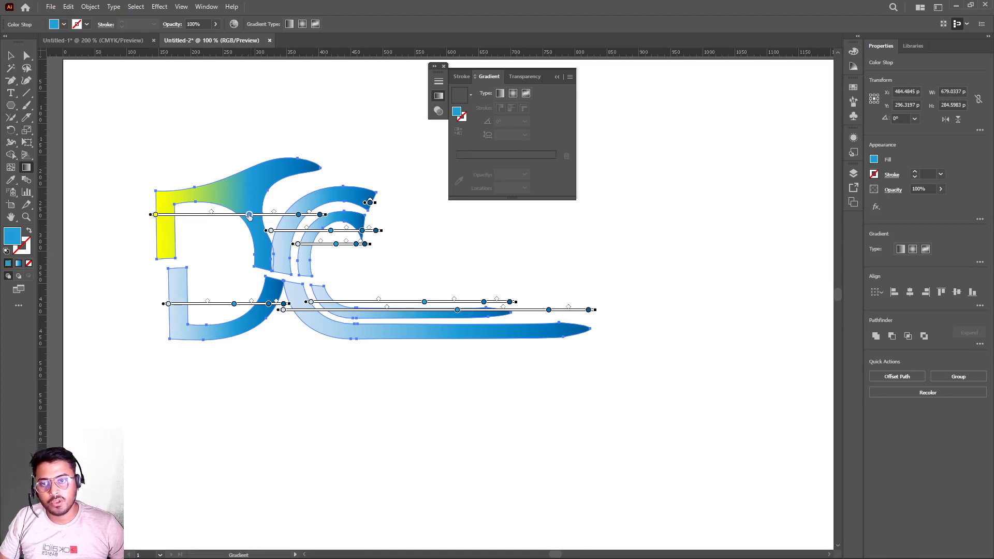
pyautogui.doubleClick(458, 113)
pyautogui.click(517, 127)
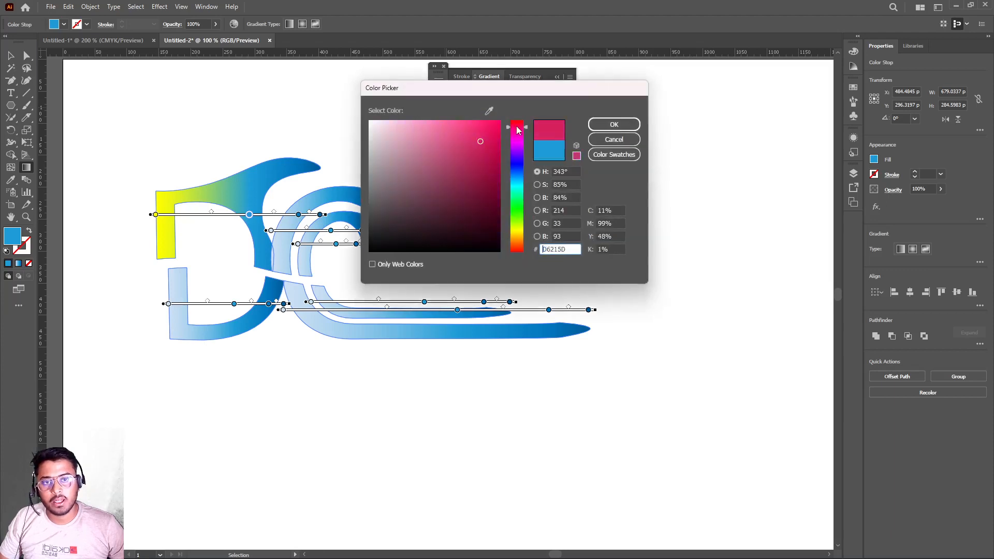
pyautogui.moveTo(491, 136); pyautogui.dragTo(493, 127)
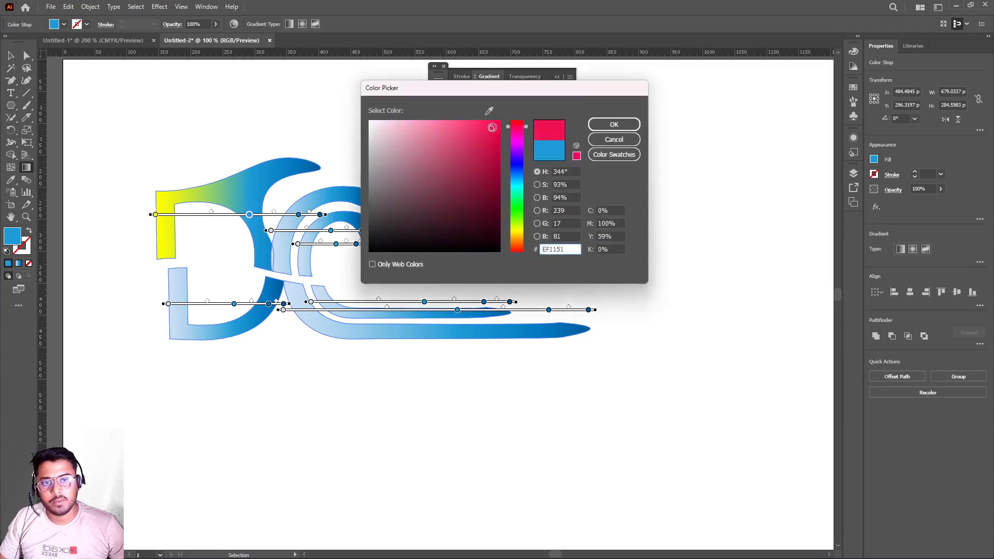
pyautogui.click(613, 124)
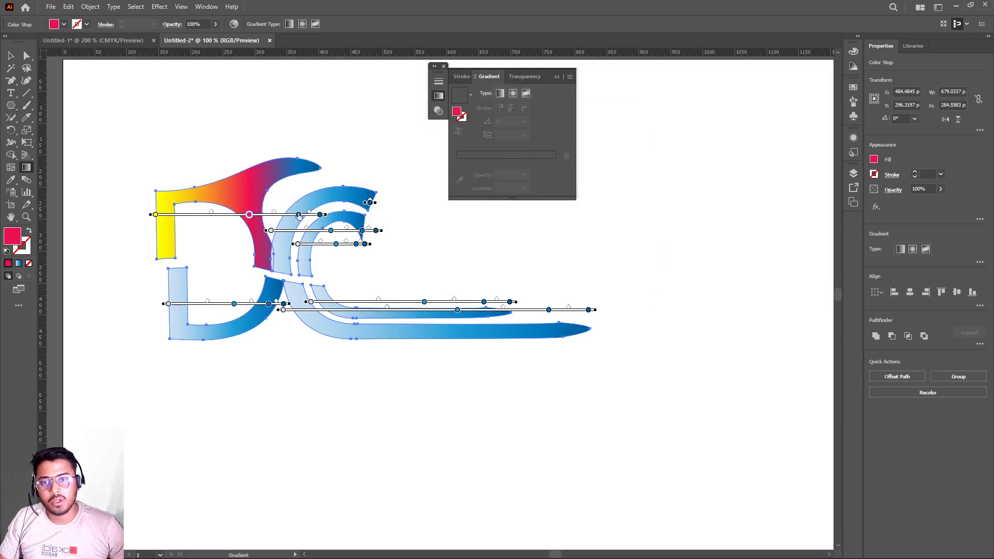
# Shift the third, blue colour stop of the upper D piece's gradient slightly right, close to the end stop
pyautogui.click(299, 214)
pyautogui.moveTo(299, 214)
pyautogui.mouseDown()
pyautogui.moveTo(260, 215)
pyautogui.moveTo(310, 217)
pyautogui.mouseUp()
pyautogui.click(320, 216)
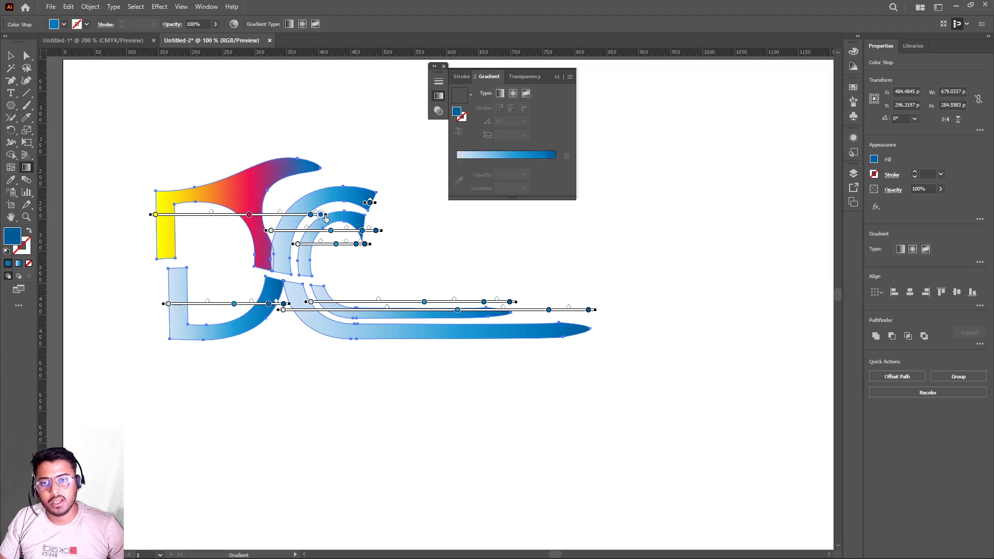
# Recolour the first three gradient stops of the outer C's upper piece to dark red (R=193 G=39 B=45), yellow and yellow-green
pyautogui.doubleClick(271, 231)
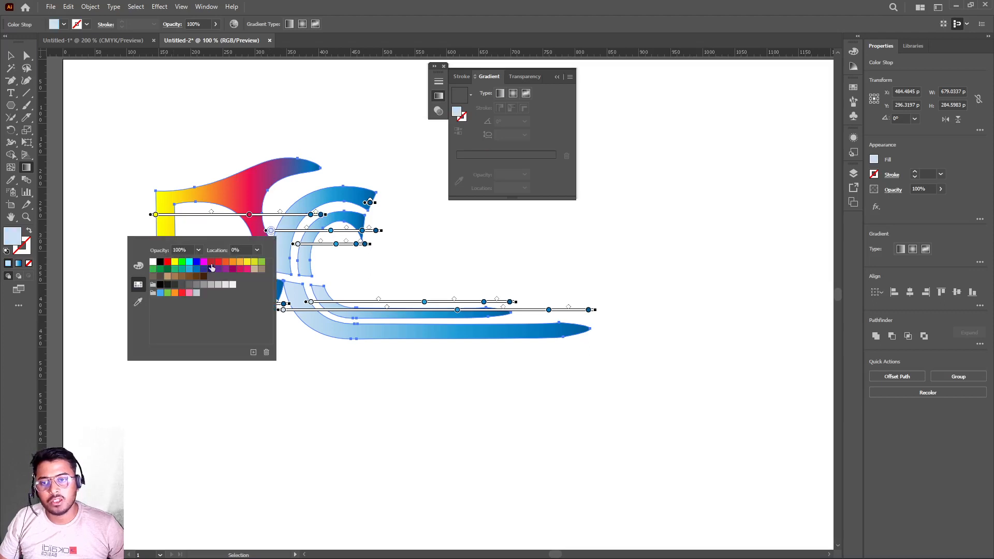
pyautogui.click(211, 262)
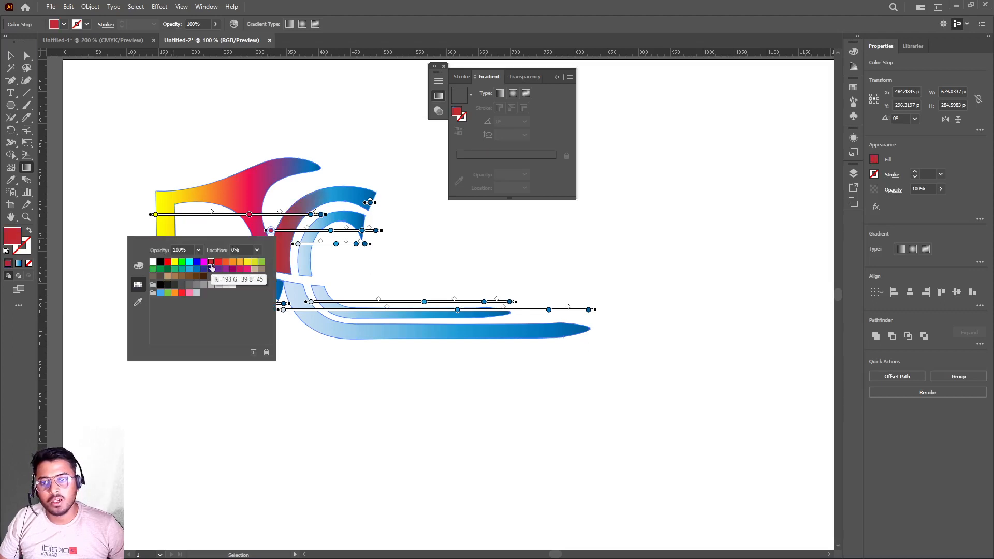
pyautogui.doubleClick(330, 230)
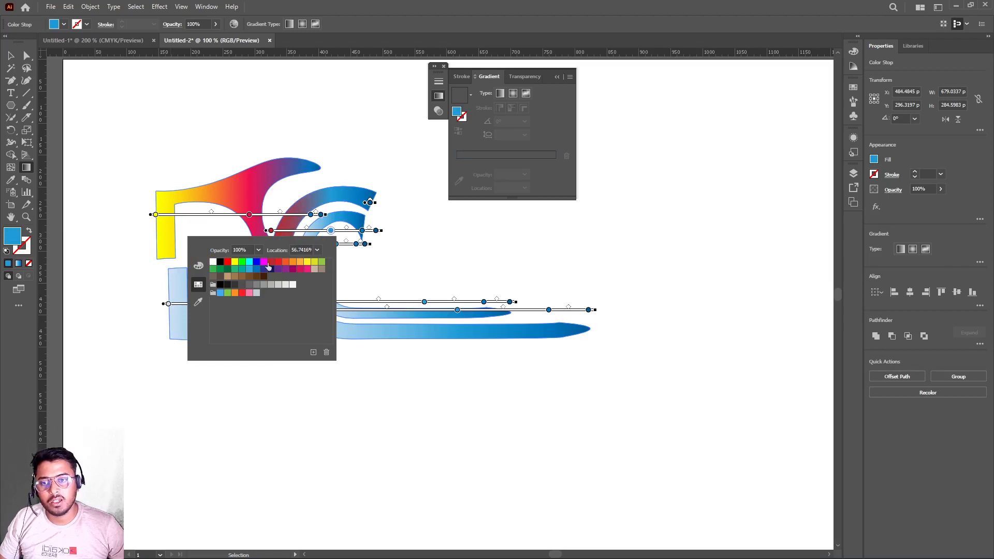
pyautogui.click(313, 265)
pyautogui.doubleClick(361, 231)
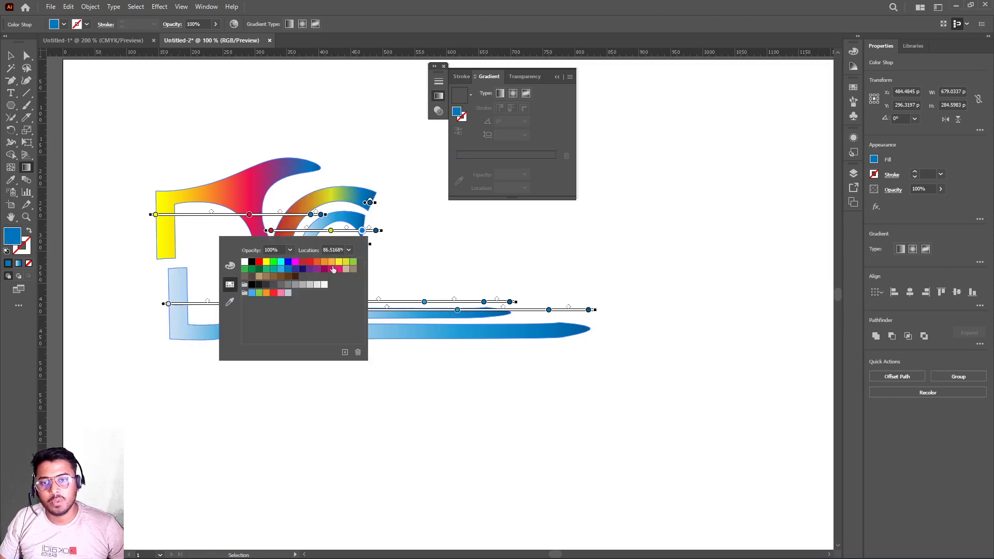
pyautogui.click(346, 263)
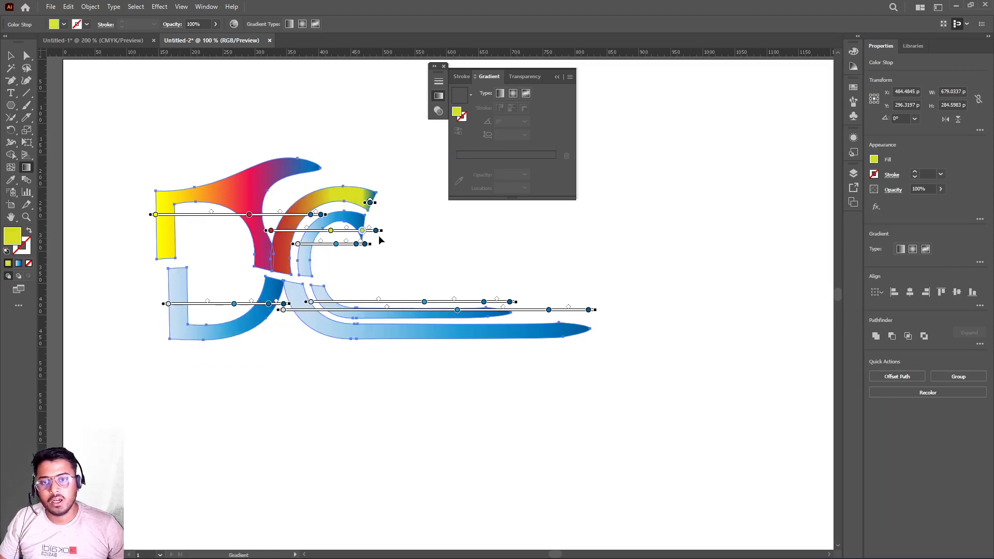
pyautogui.click(386, 241)
# Recolour the first three gradient stops of the inner C's upper piece to blue, magenta-pink and light green
pyautogui.doubleClick(297, 244)
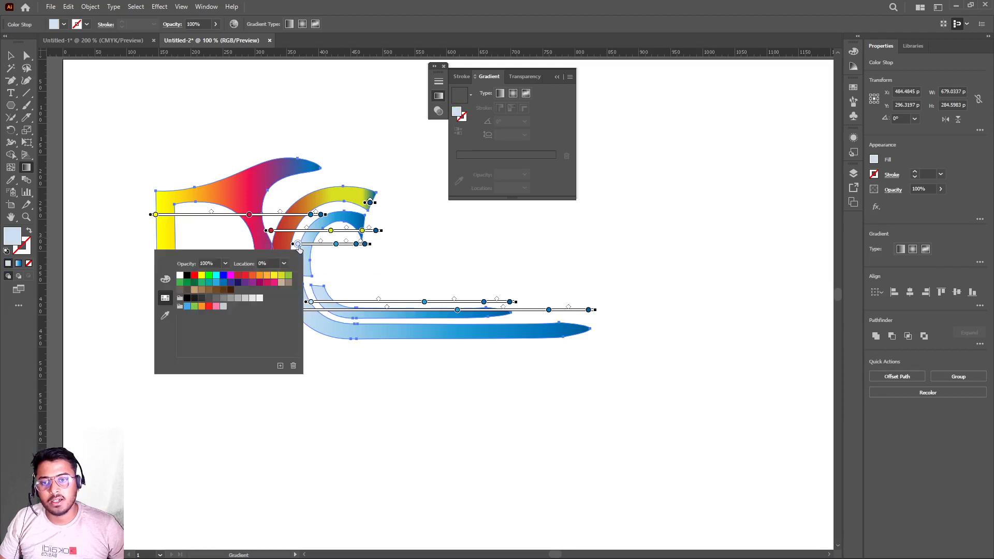
pyautogui.click(222, 283)
pyautogui.doubleClick(336, 244)
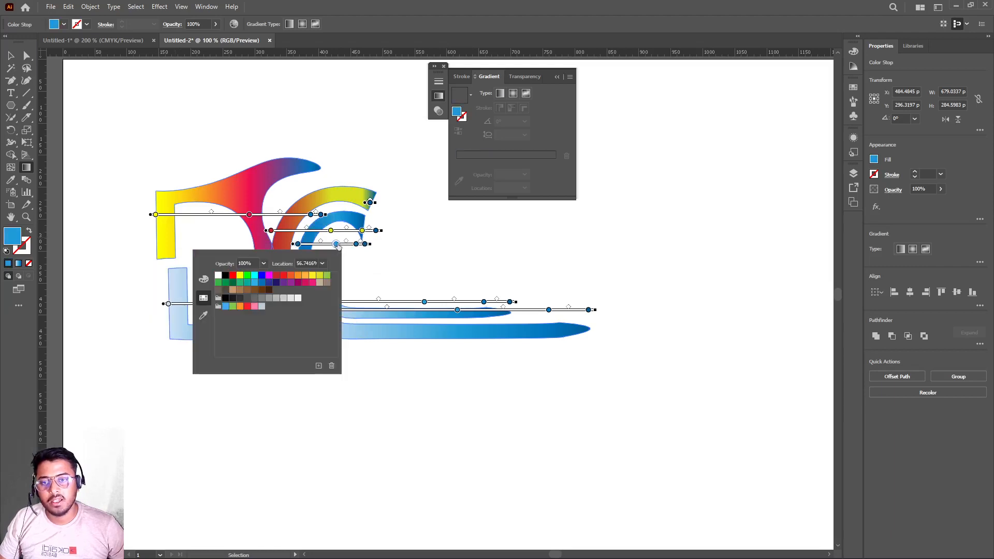
pyautogui.click(305, 283)
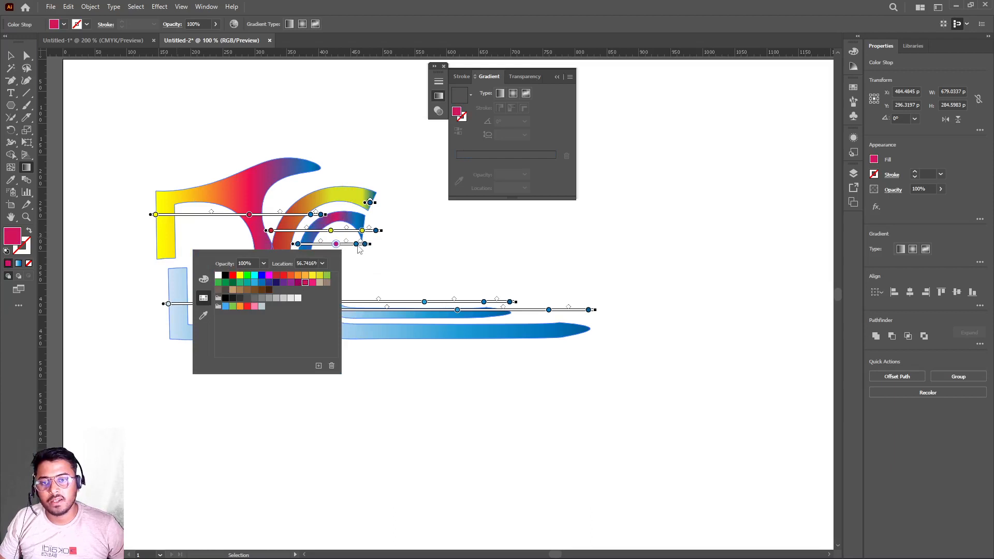
pyautogui.doubleClick(356, 244)
pyautogui.click(347, 275)
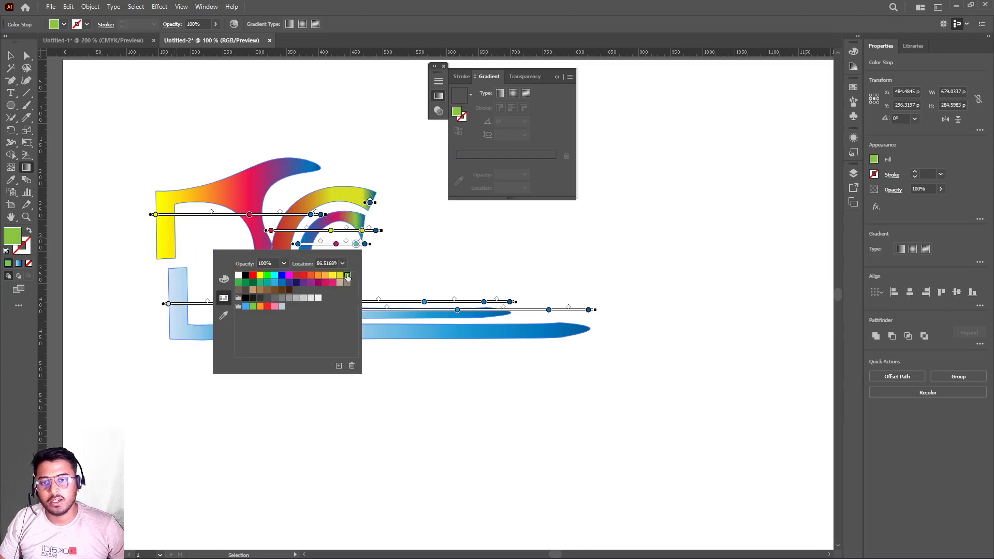
# Recolour the first gradient stop of the lower D piece to yellow and of the inner C's lower piece to yellow-green
pyautogui.click(384, 252)
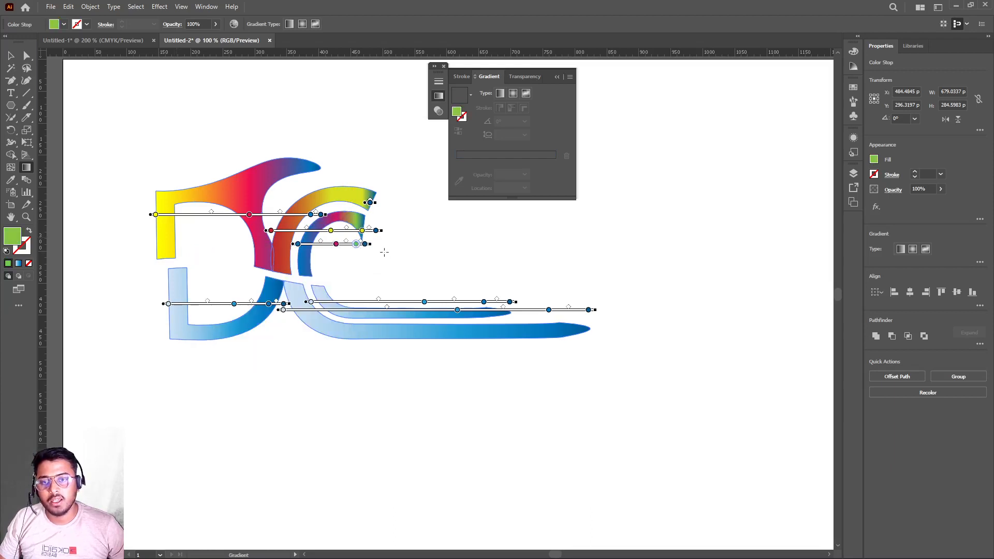
pyautogui.doubleClick(168, 303)
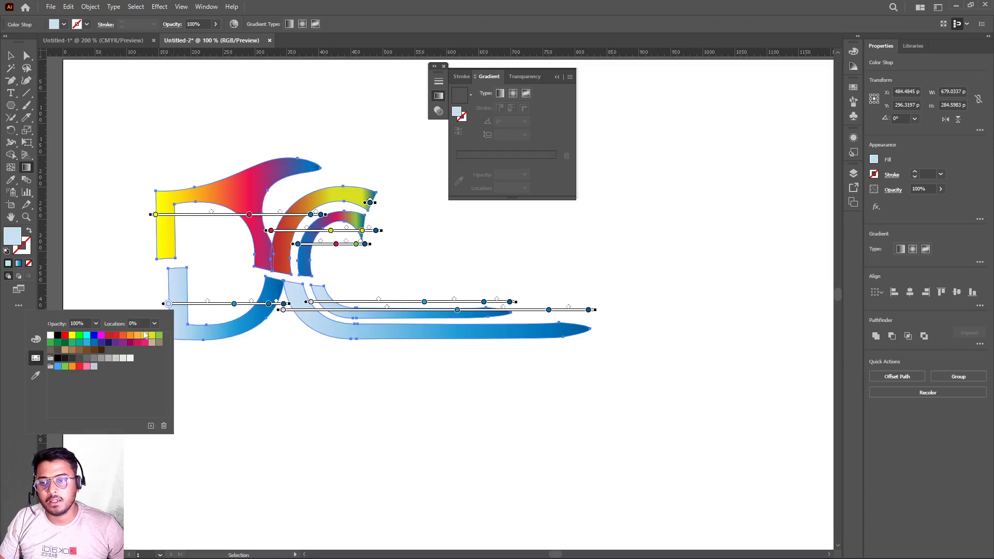
pyautogui.doubleClick(234, 304)
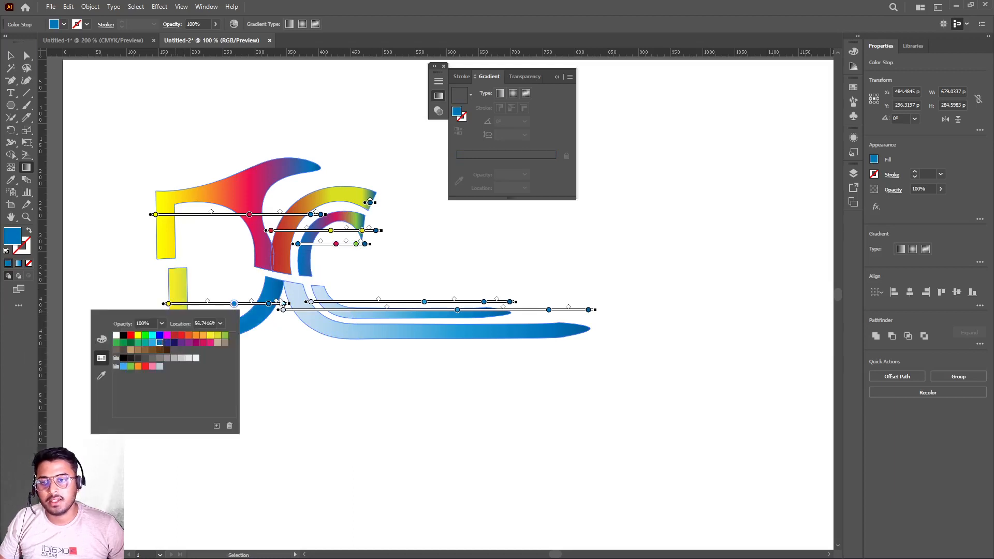
pyautogui.click(310, 303)
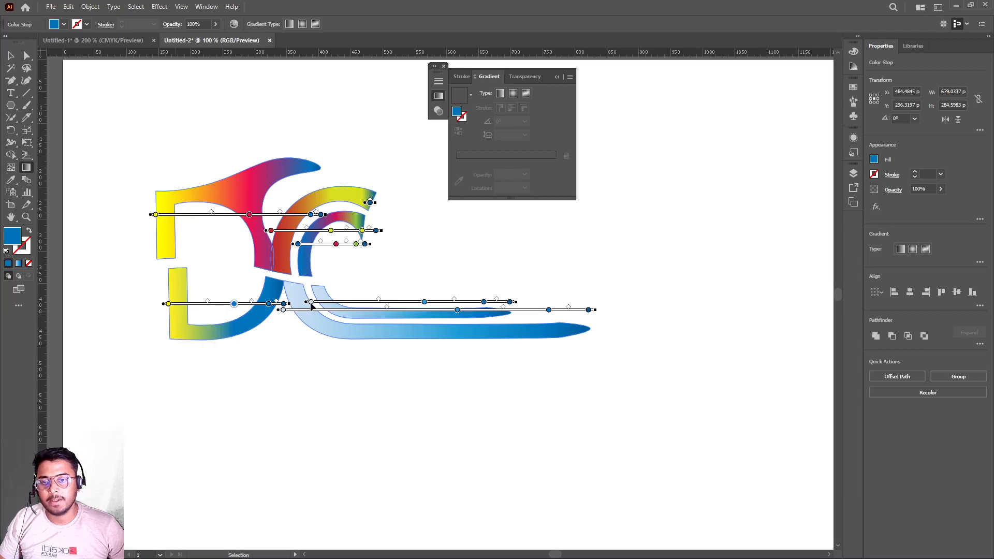
pyautogui.doubleClick(310, 303)
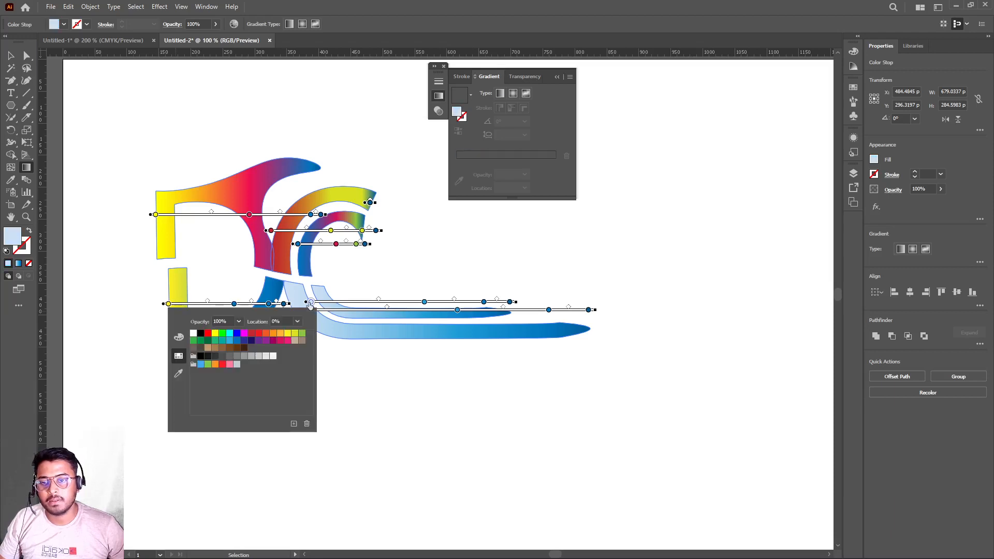
pyautogui.click(294, 334)
pyautogui.click(360, 313)
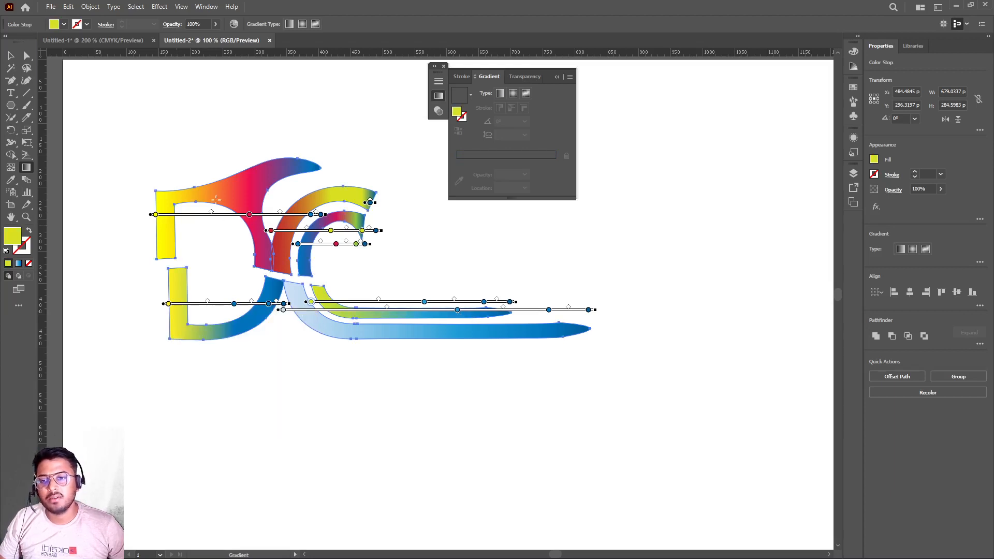
pyautogui.click(11, 56)
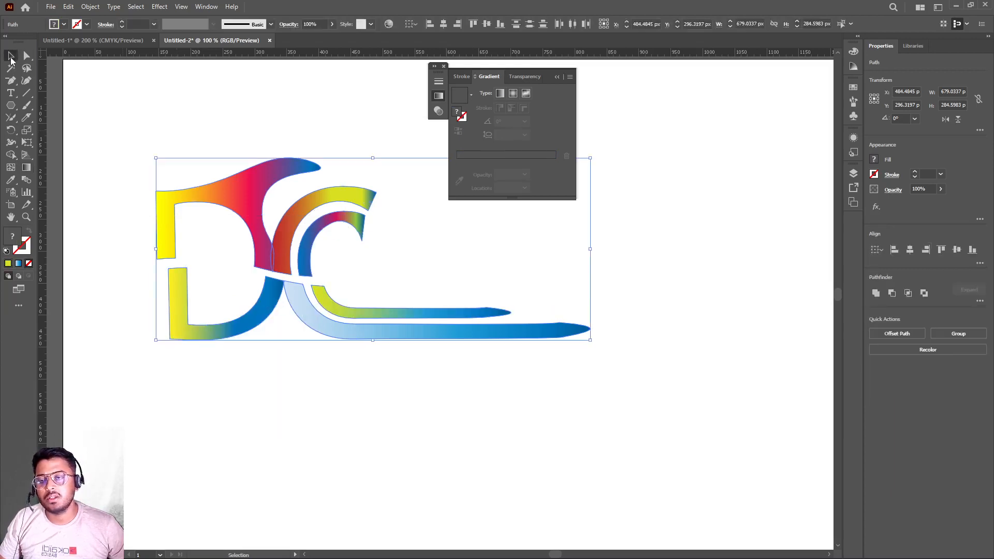
pyautogui.click(161, 120)
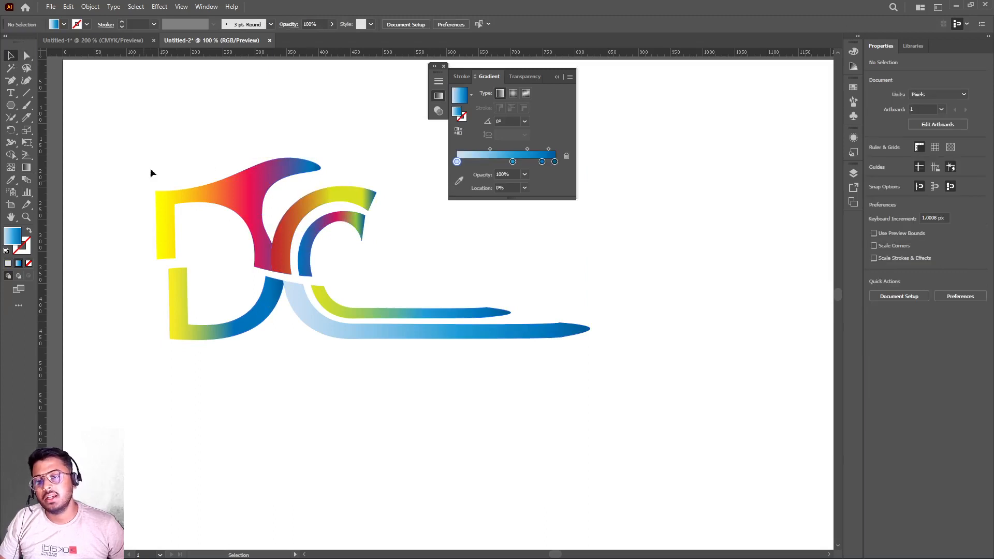
pyautogui.moveTo(130, 125); pyautogui.dragTo(436, 388)
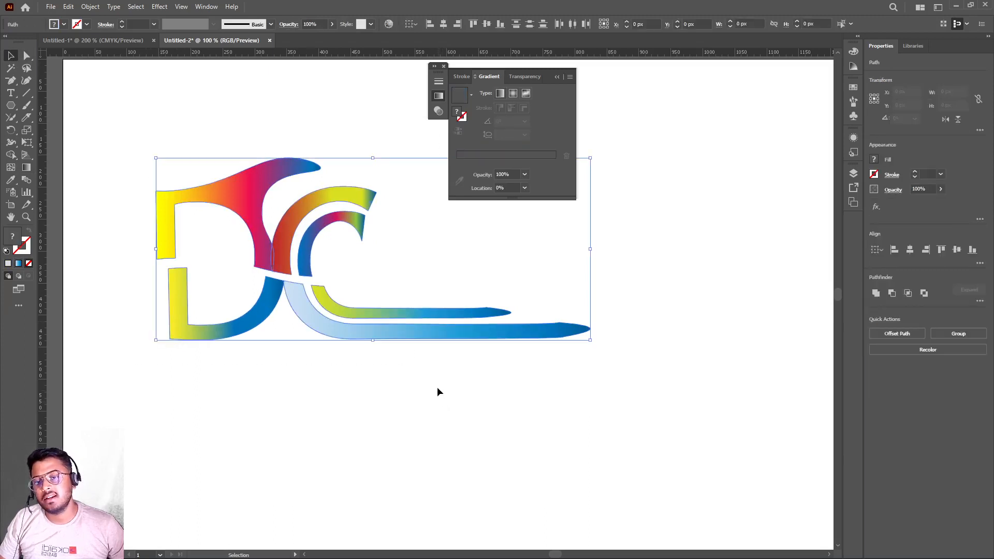
pyautogui.click(355, 379)
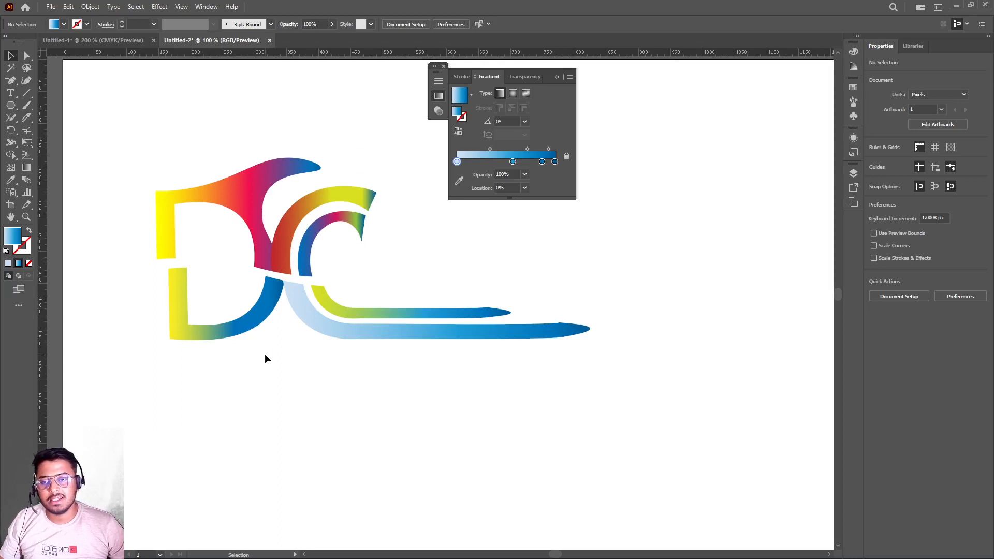
# Add point text below the logo, replacing the placeholder with the person's first name in capitals
pyautogui.scroll(-3, 265, 358)
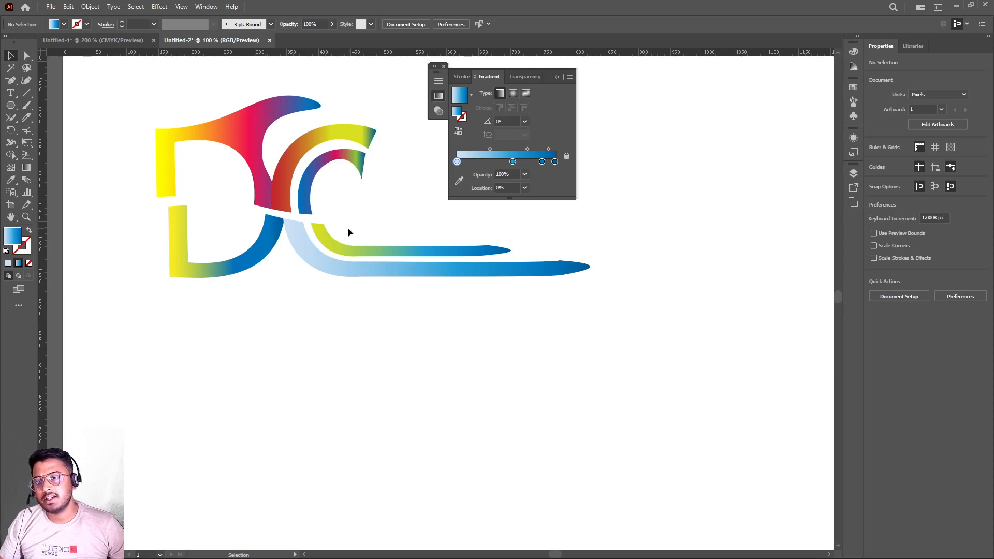
pyautogui.scroll(-3, 347, 232)
pyautogui.scroll(-2, 348, 232)
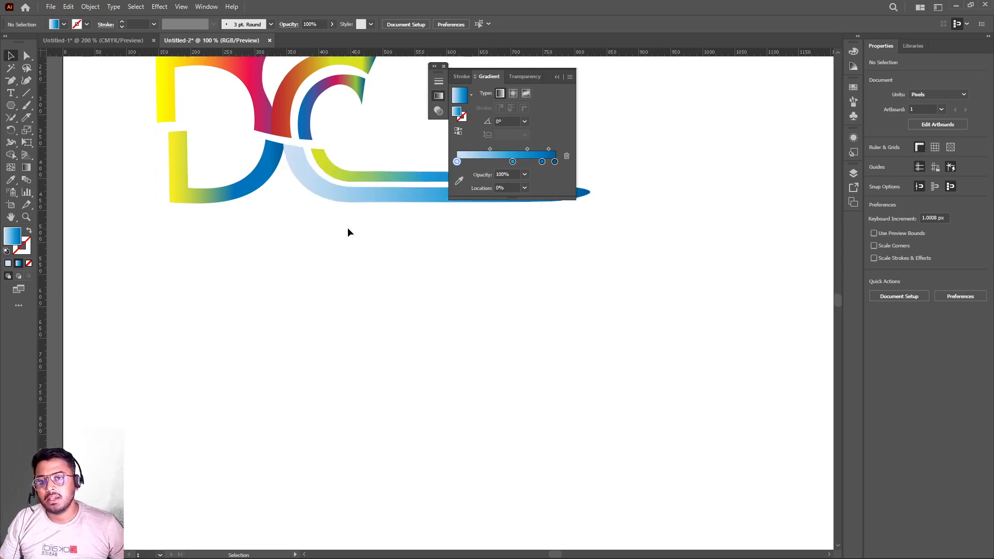
pyautogui.click(10, 93)
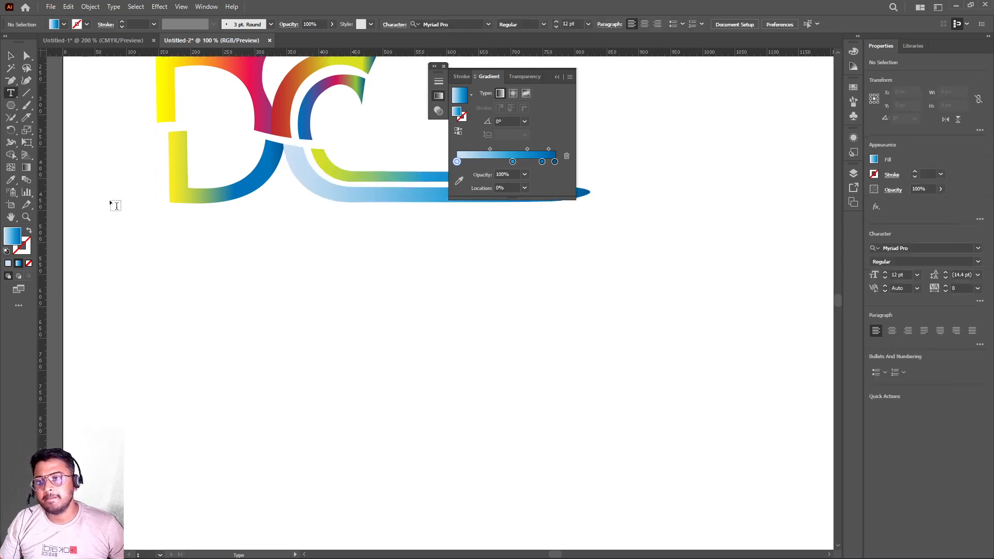
pyautogui.click(214, 318)
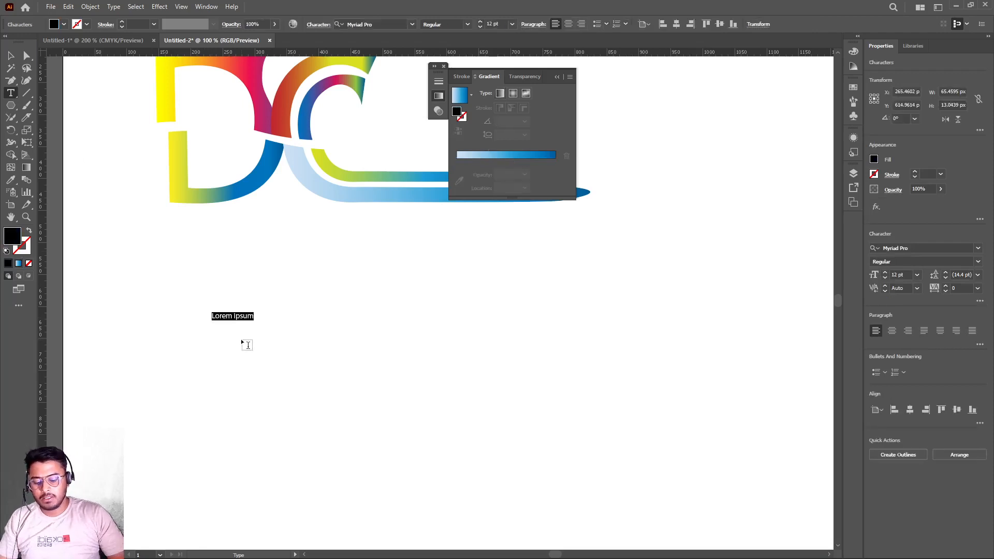
pyautogui.press('BackSpace')
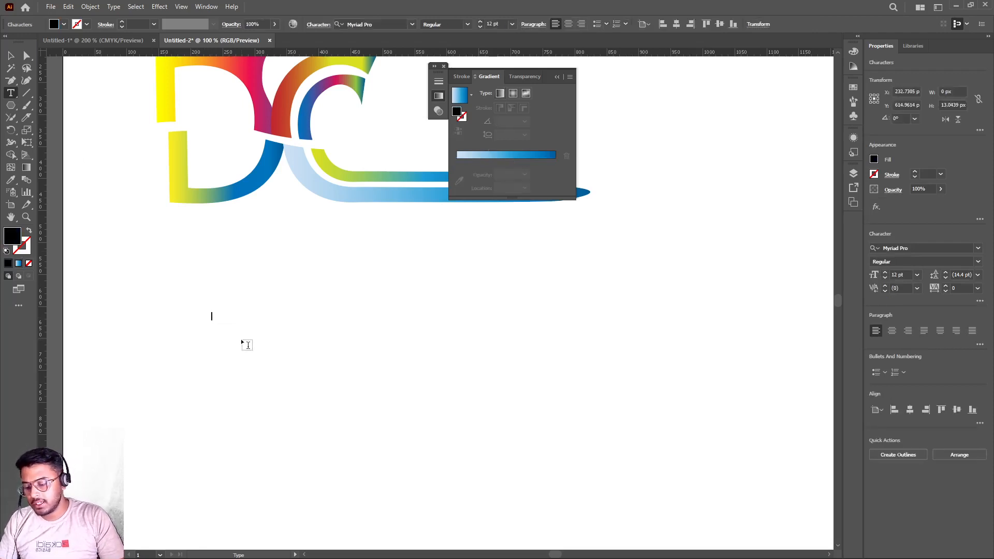
pyautogui.write('DEB')
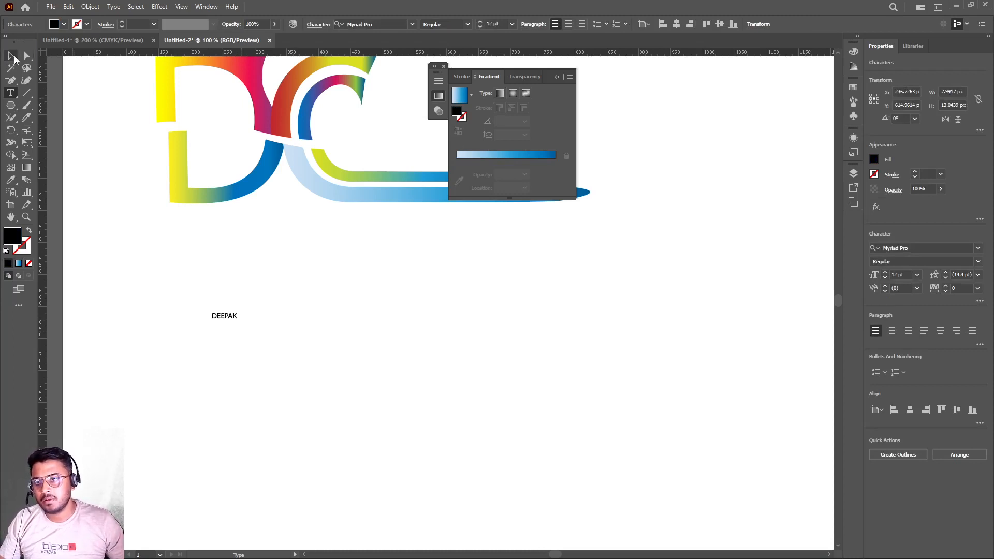
# Scale the name text up to about 175 pt and set its font to Eras Bold ITC
pyautogui.click(10, 56)
pyautogui.moveTo(238, 321); pyautogui.dragTo(577, 453)
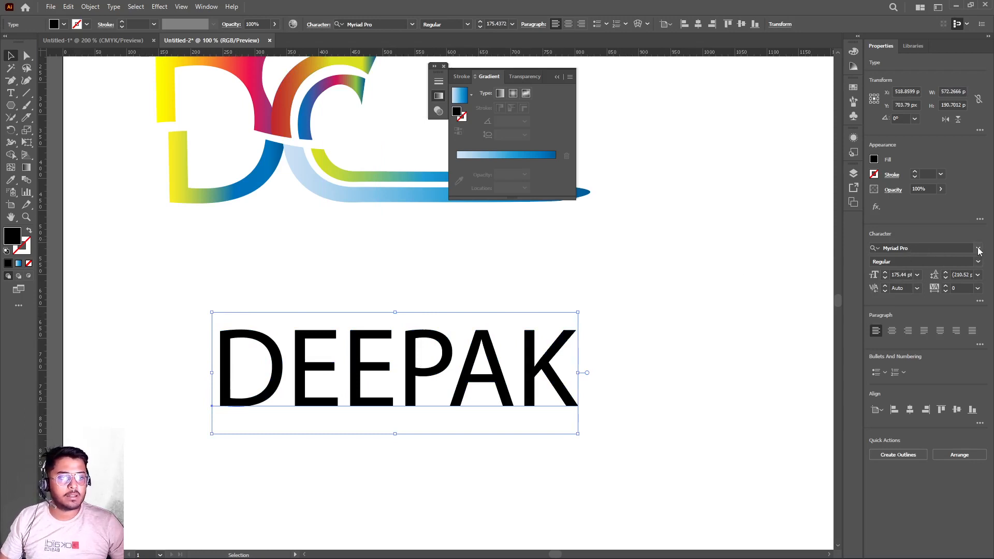
pyautogui.click(978, 249)
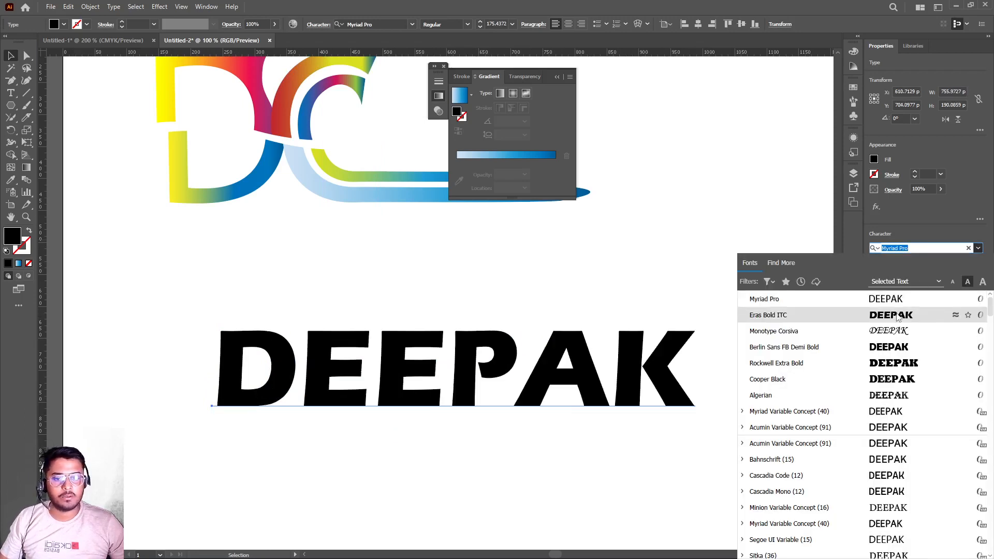
pyautogui.click(897, 317)
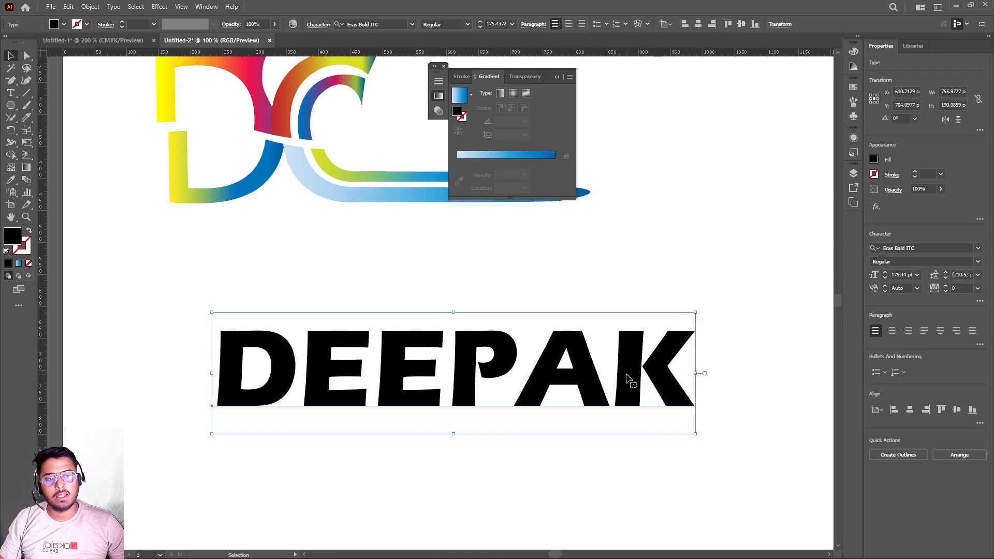
# Move the name text about 68 px left and 44 px up, closer beneath the logo
pyautogui.moveTo(628, 378); pyautogui.dragTo(608, 364)
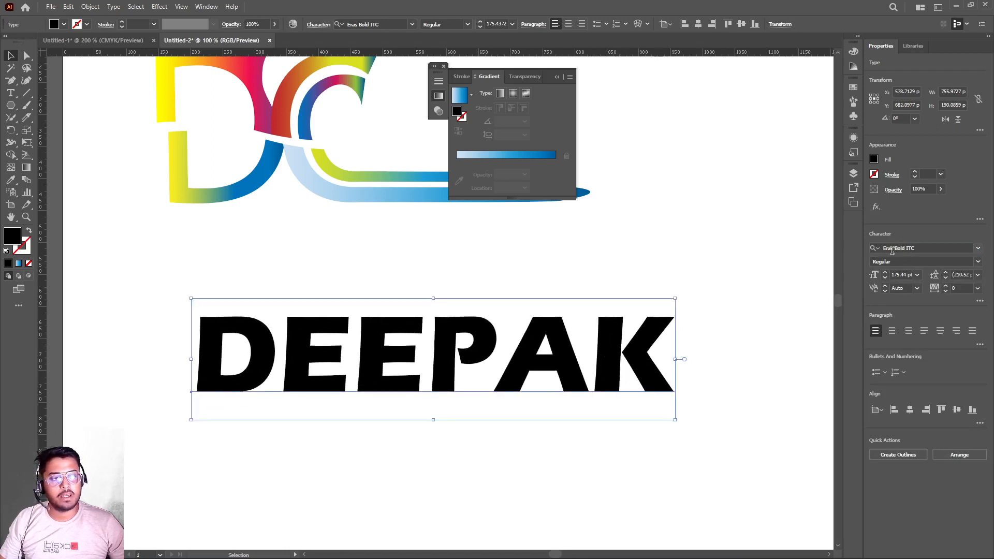
pyautogui.moveTo(528, 358); pyautogui.dragTo(509, 346)
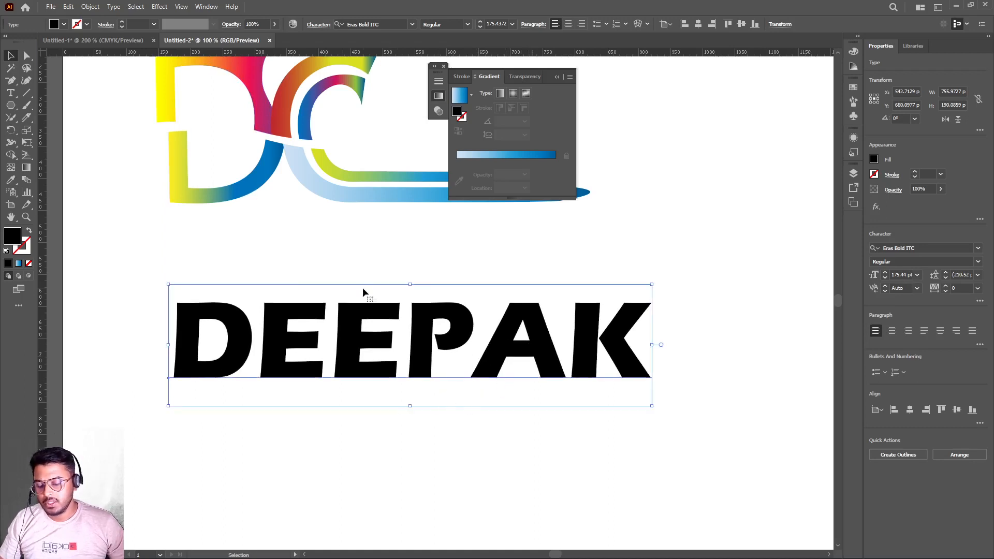
pyautogui.scroll(1, 489, 354)
pyautogui.scroll(-2, 489, 354)
pyautogui.scroll(1, 490, 354)
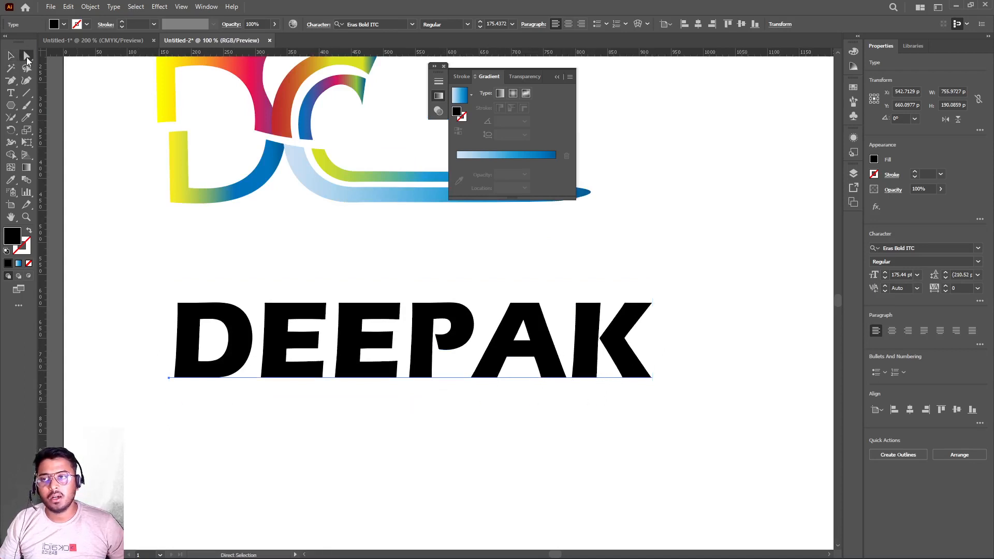
# Try to select the live name text's individual anchor points with the Direct Selection tool
pyautogui.press('a')
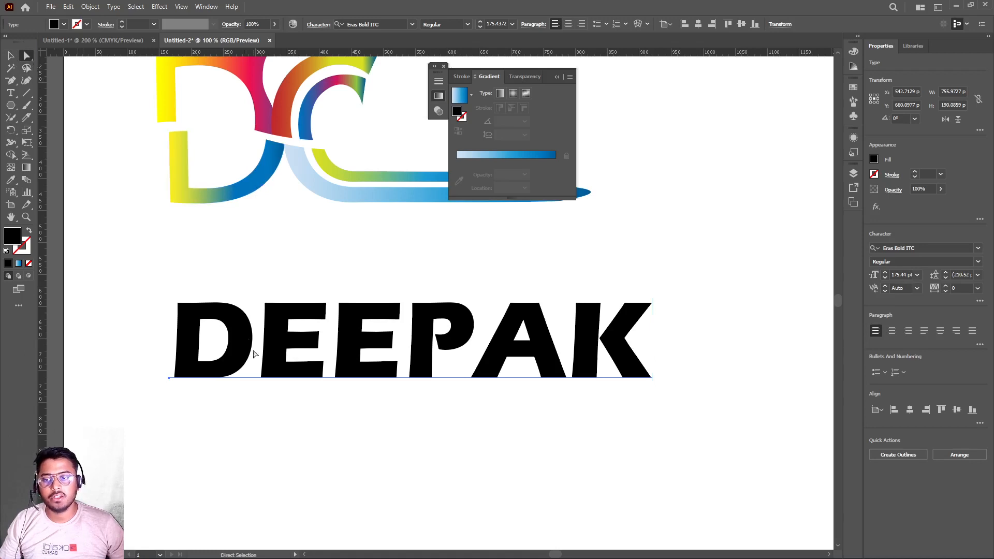
pyautogui.moveTo(160, 262); pyautogui.dragTo(703, 454)
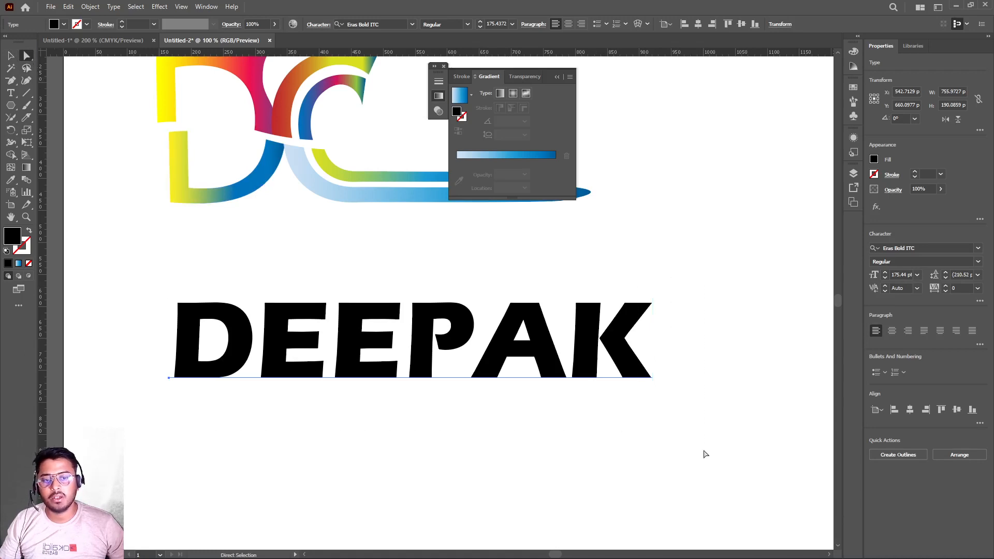
pyautogui.click(9, 56)
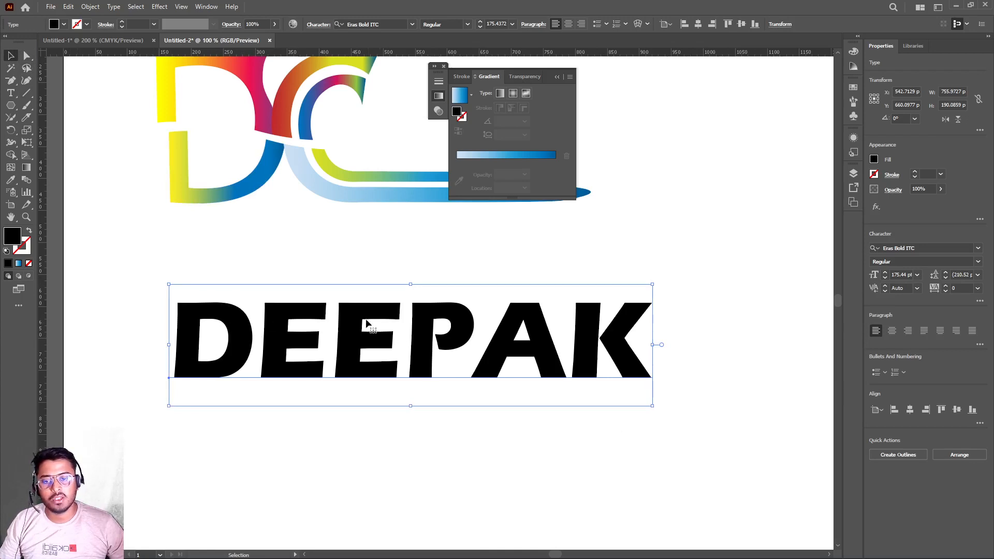
# Convert the name text to outlines and ungroup it into separate letters
pyautogui.rightClick(366, 323)
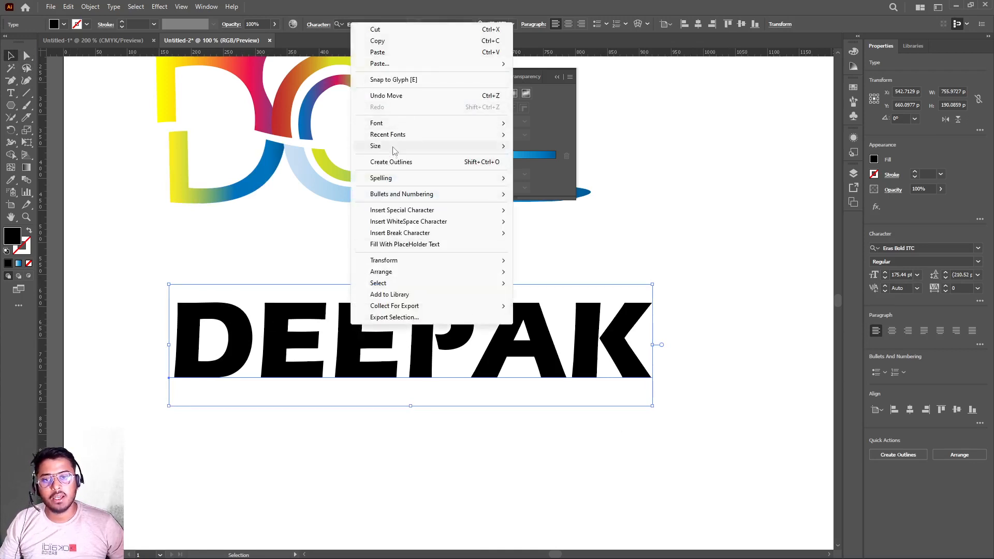
pyautogui.click(391, 161)
pyautogui.rightClick(343, 331)
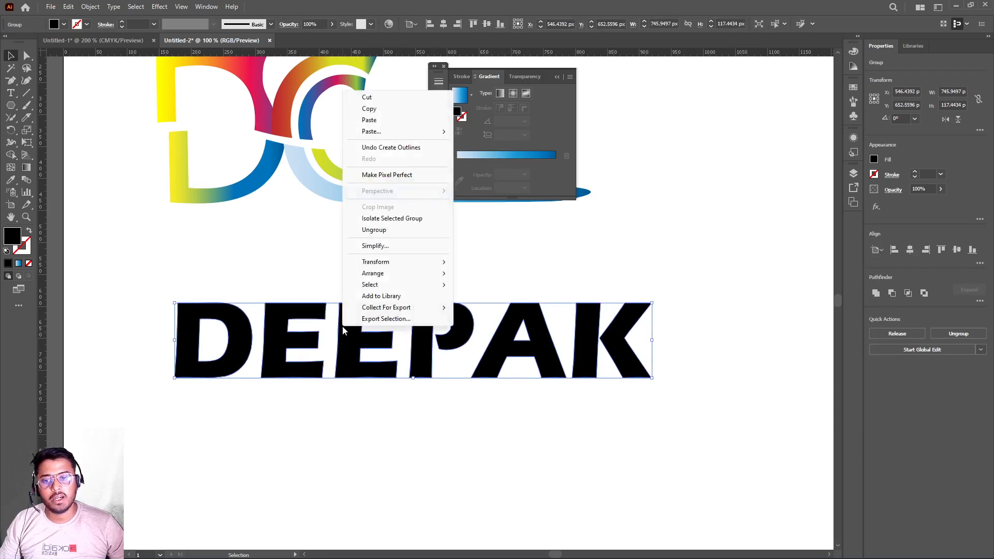
pyautogui.click(374, 229)
pyautogui.click(501, 464)
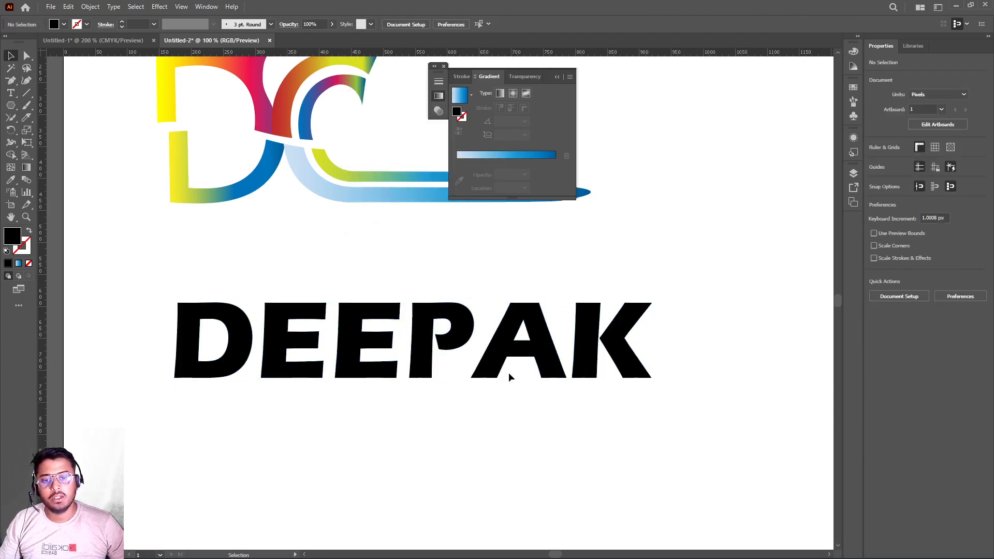
# Extend the stem of the letter K about 43 px downward by moving its bottom anchor points along the stem's slant
pyautogui.click(540, 362)
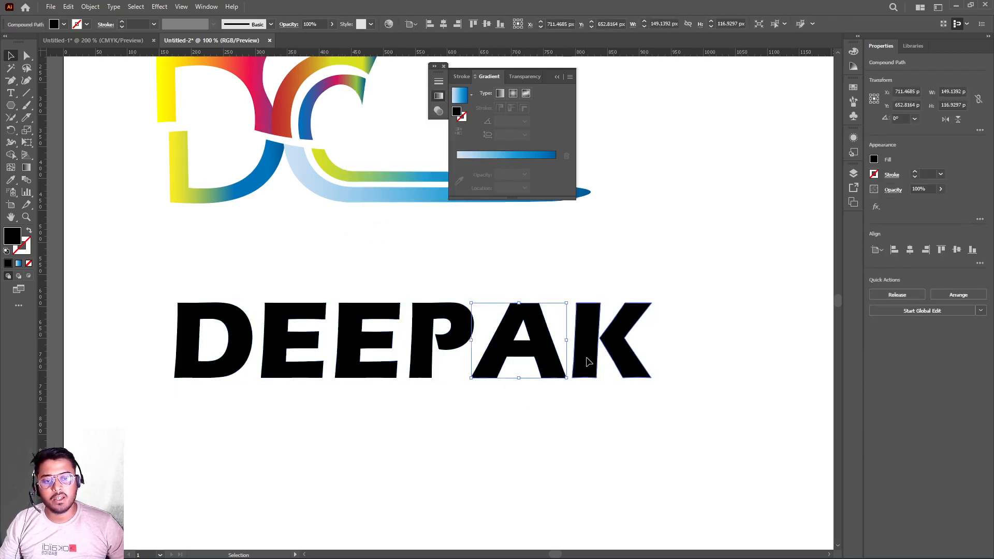
pyautogui.click(588, 360)
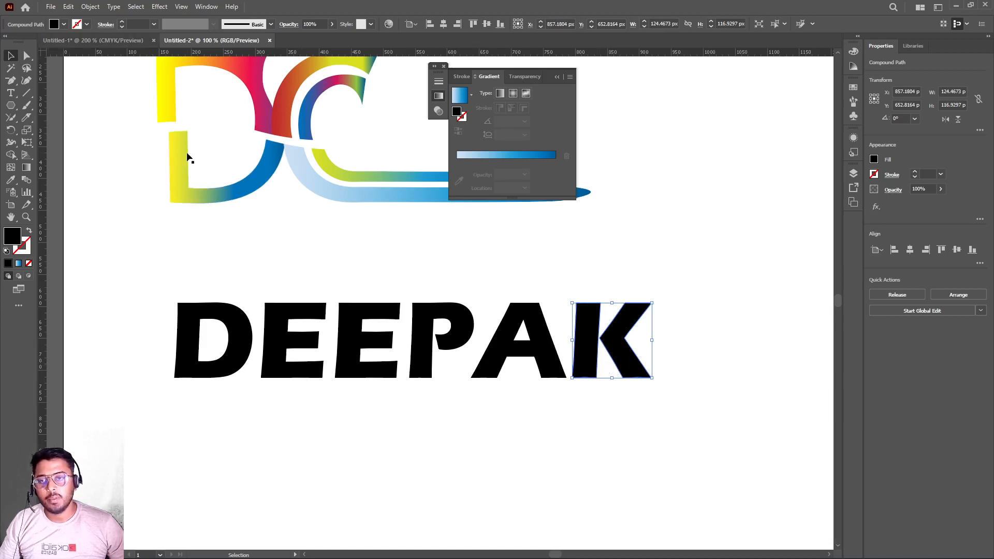
pyautogui.click(27, 57)
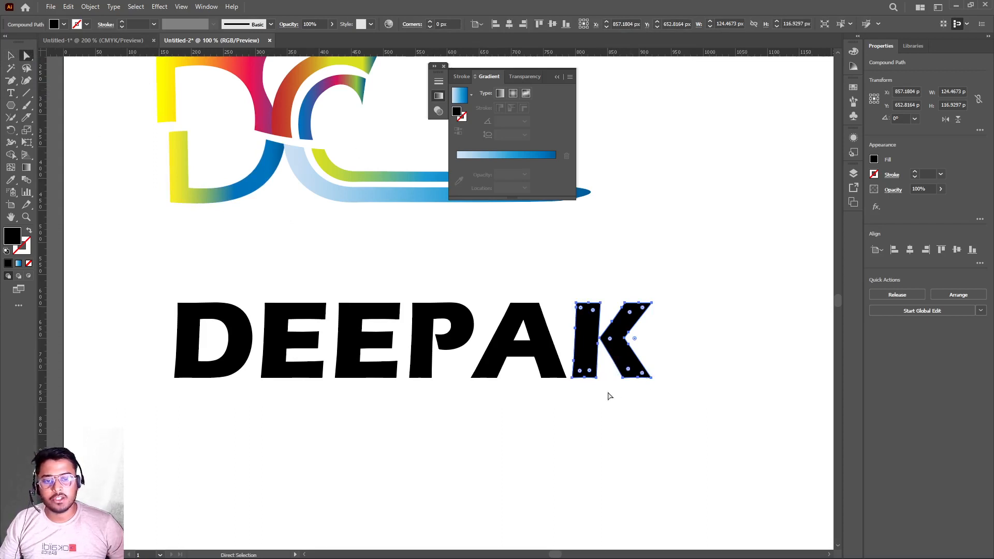
pyautogui.scroll(3, 609, 396)
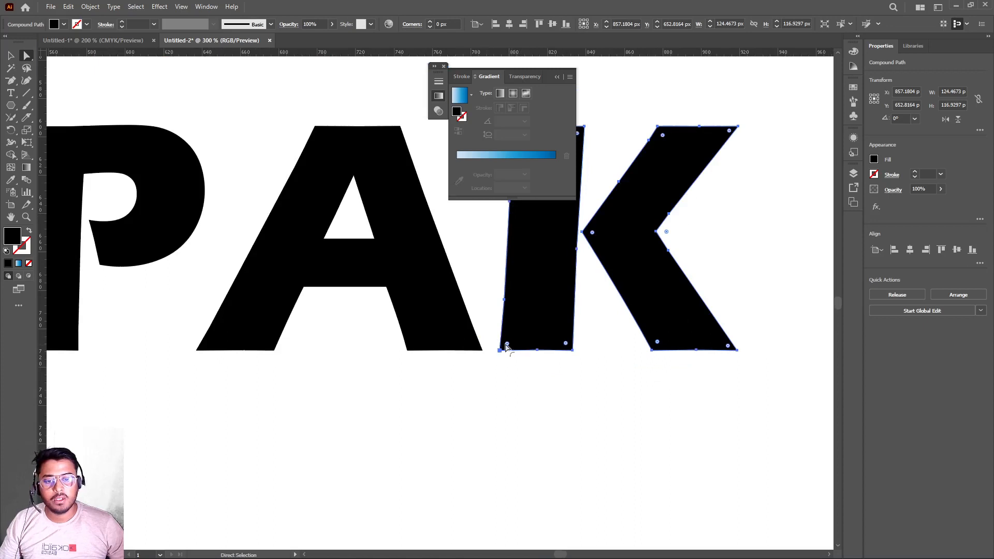
pyautogui.moveTo(492, 323); pyautogui.dragTo(591, 374)
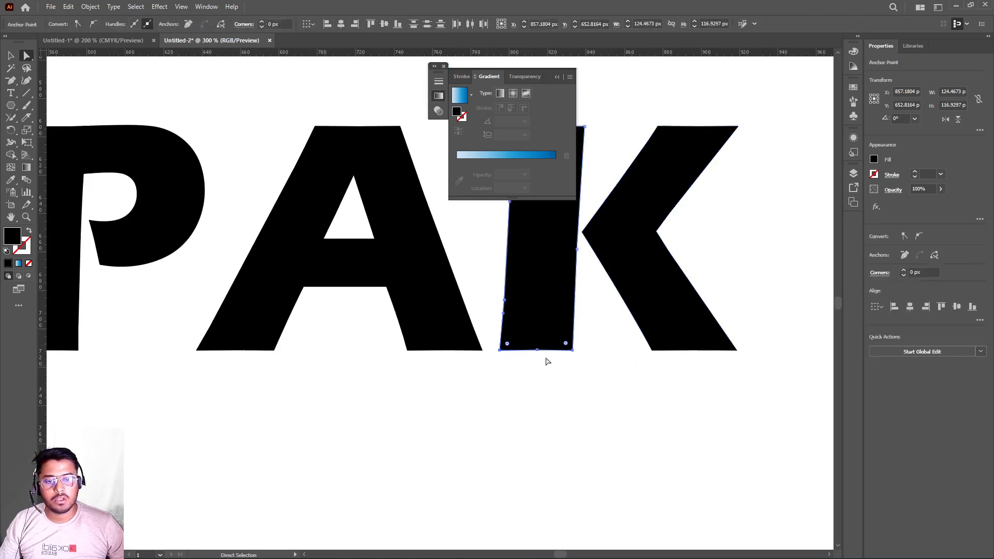
pyautogui.moveTo(496, 325); pyautogui.dragTo(595, 371)
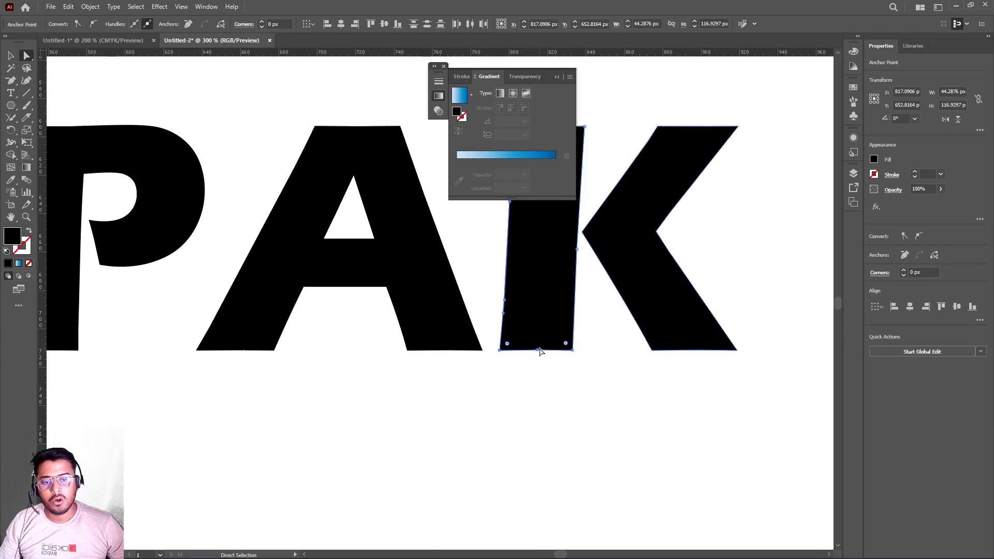
pyautogui.moveTo(539, 352); pyautogui.dragTo(531, 434)
pyautogui.scroll(-1, 346, 431)
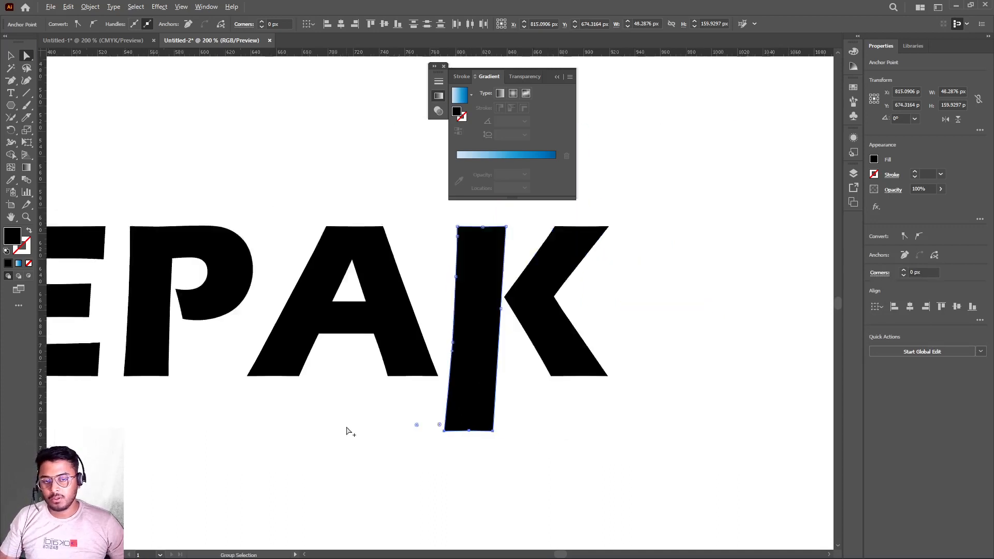
# Draw a nearly horizontal line about 659 px long beneath the name lettering, ending at the K's stem, with a 35 pt stroke
pyautogui.scroll(-2, 346, 431)
pyautogui.moveTo(586, 394); pyautogui.dragTo(572, 399)
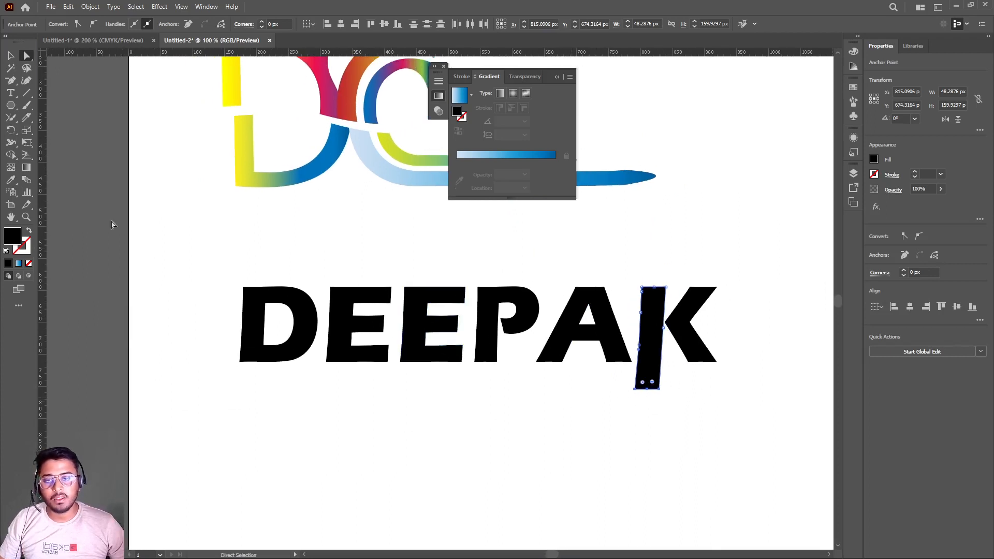
pyautogui.click(29, 93)
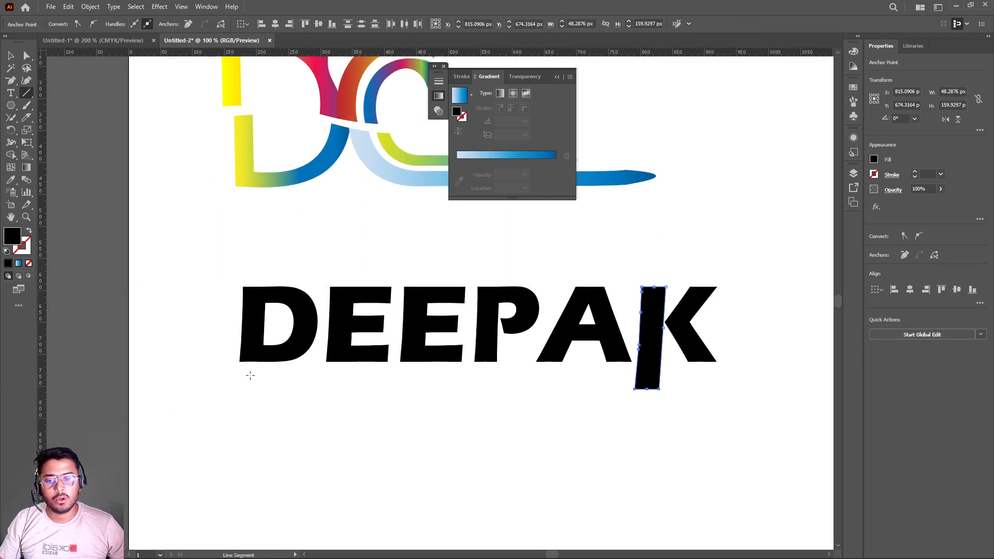
pyautogui.moveTo(234, 385); pyautogui.dragTo(656, 388)
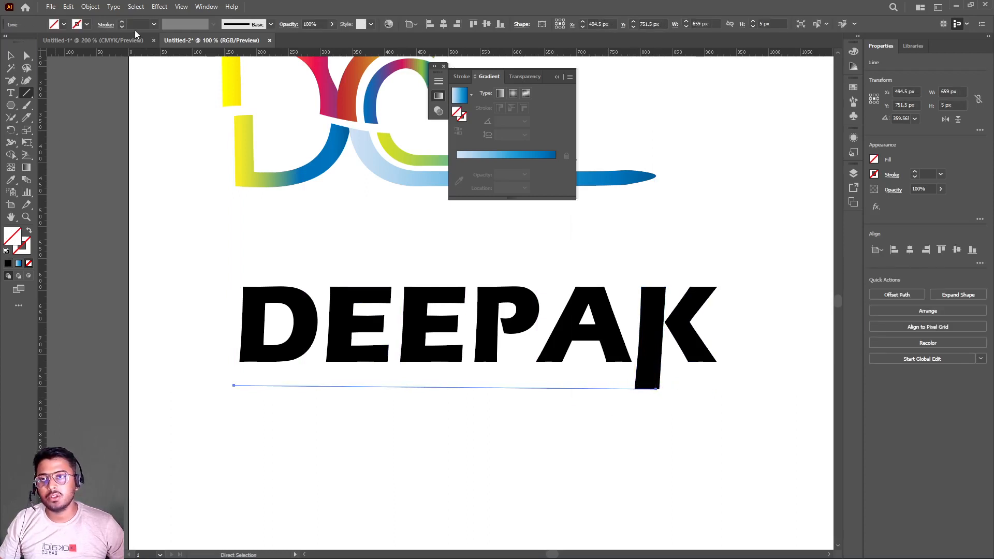
pyautogui.click(121, 23)
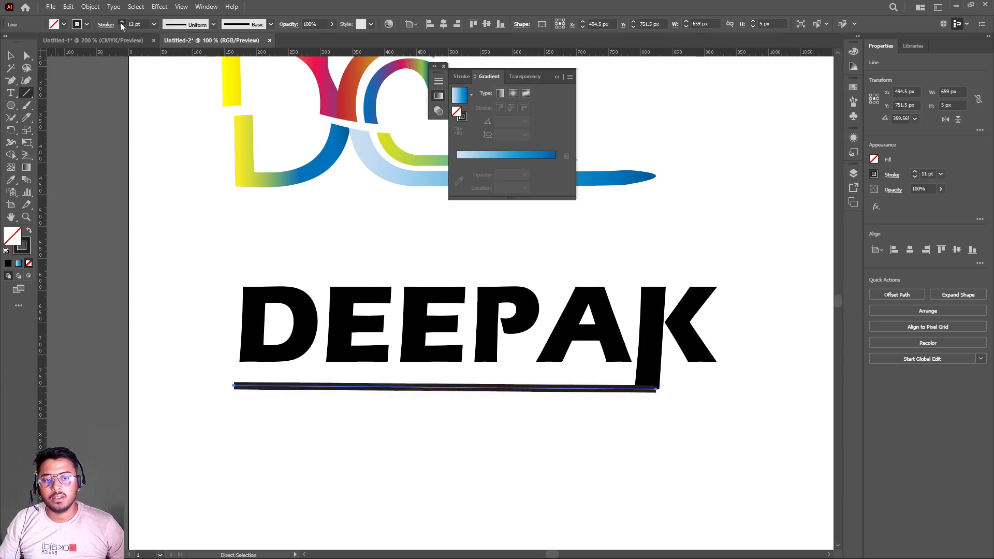
pyautogui.click(122, 23)
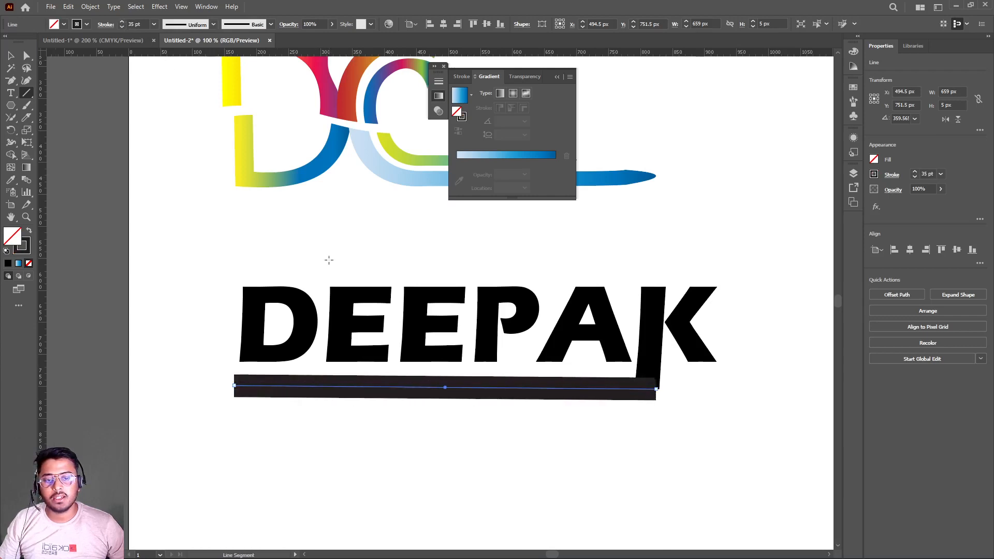
# Move the underline bar about 4 px right and 15 px up so it meets the foot of the K's extended stem
pyautogui.press('v')
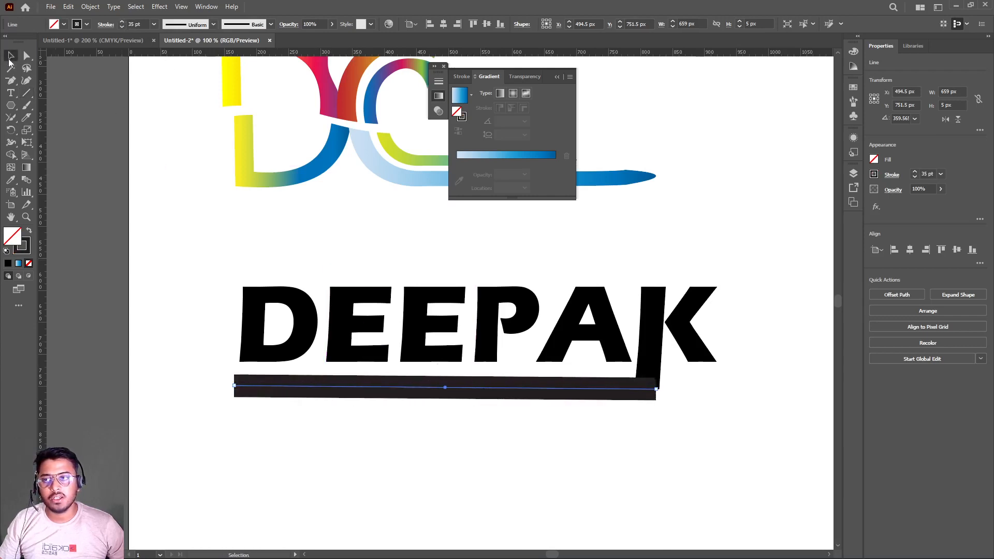
pyautogui.click(493, 373)
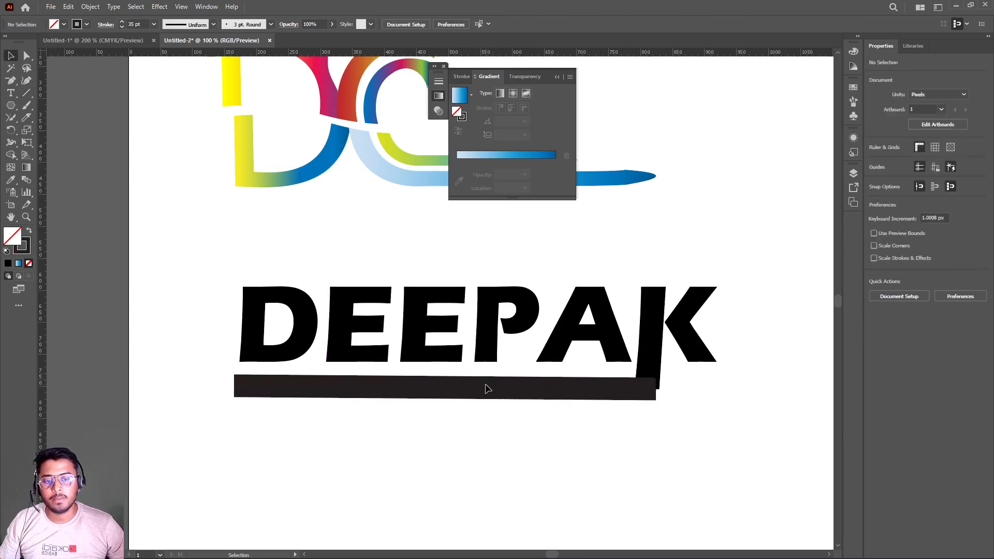
pyautogui.click(495, 390)
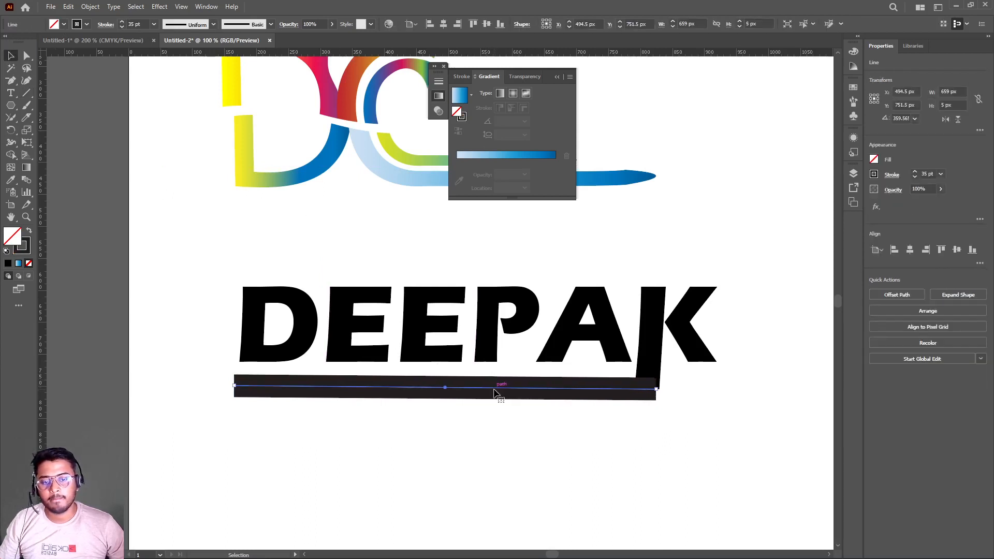
pyautogui.moveTo(494, 392); pyautogui.dragTo(496, 381)
pyautogui.click(464, 417)
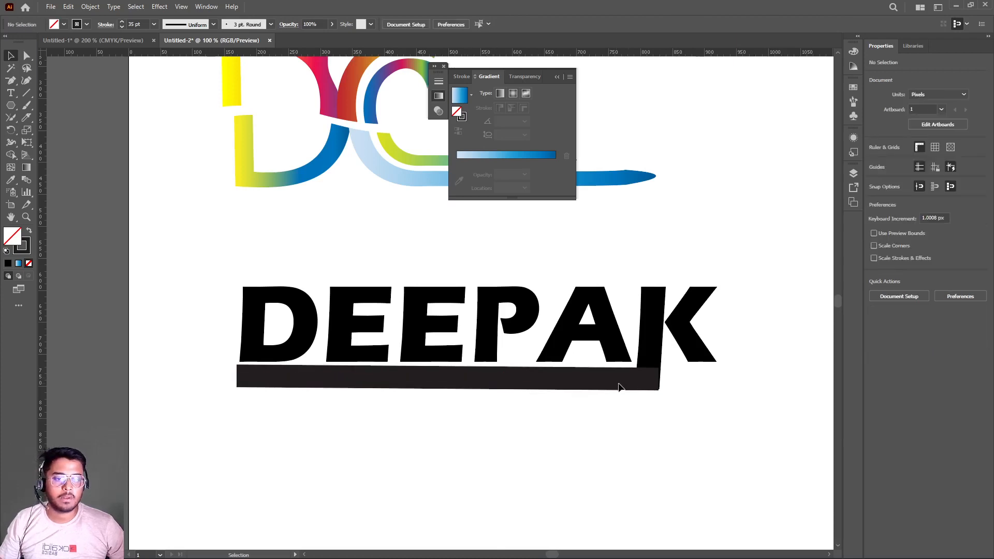
# Examine the joint between the underline bar and the K's stem, comparing their edges and colours
pyautogui.scroll(4, 689, 389)
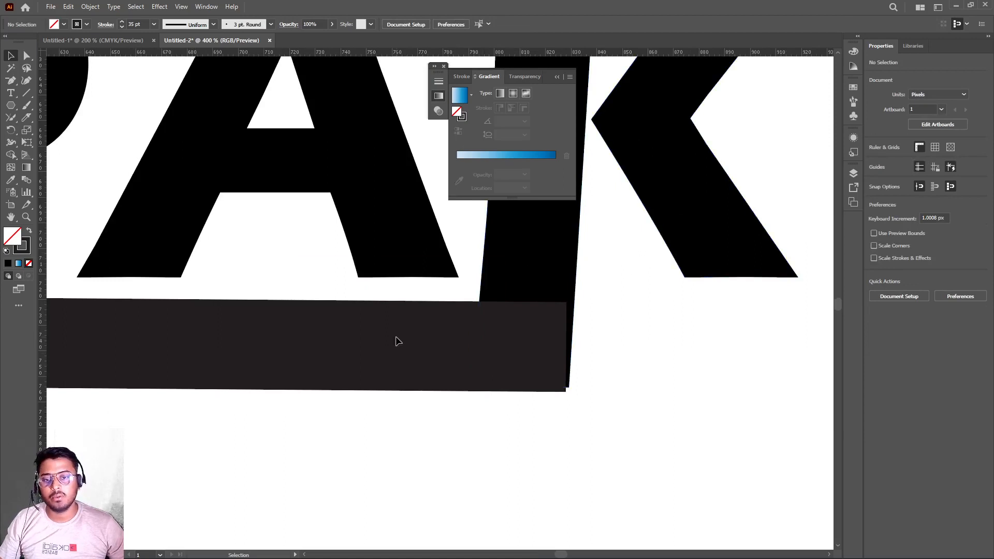
pyautogui.click(516, 280)
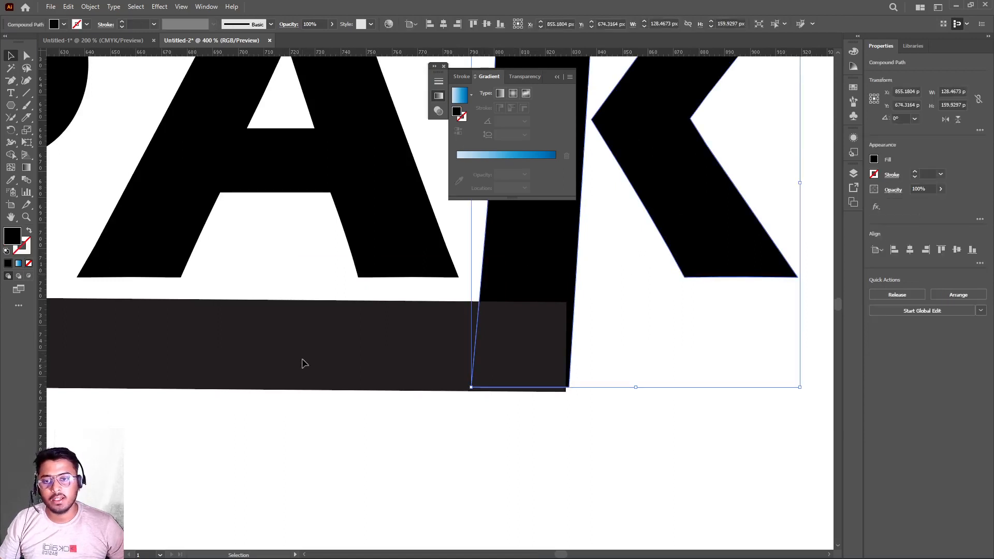
pyautogui.hotkey('ctrl', 'shift', 'a')
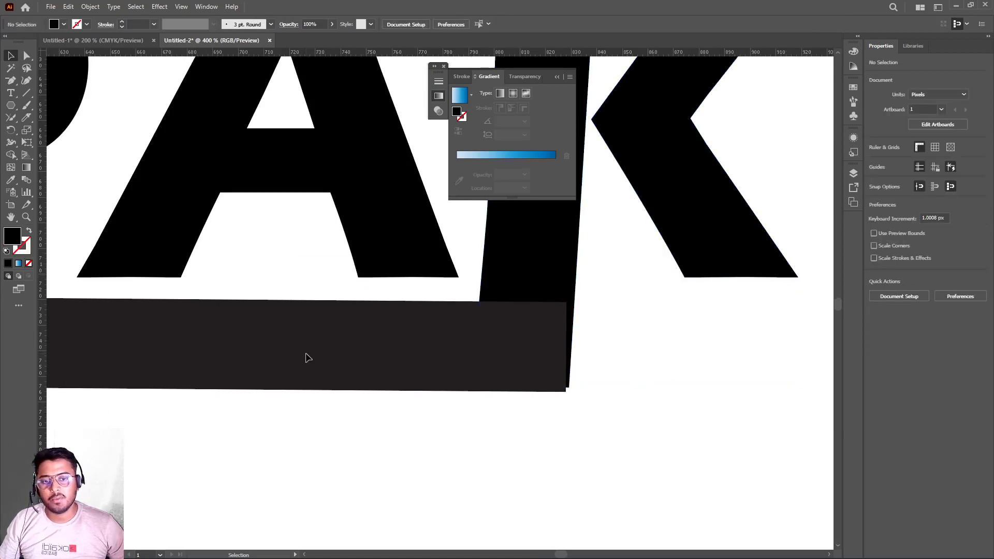
pyautogui.scroll(-2, 305, 357)
pyautogui.scroll(2, 306, 357)
pyautogui.scroll(-1, 305, 357)
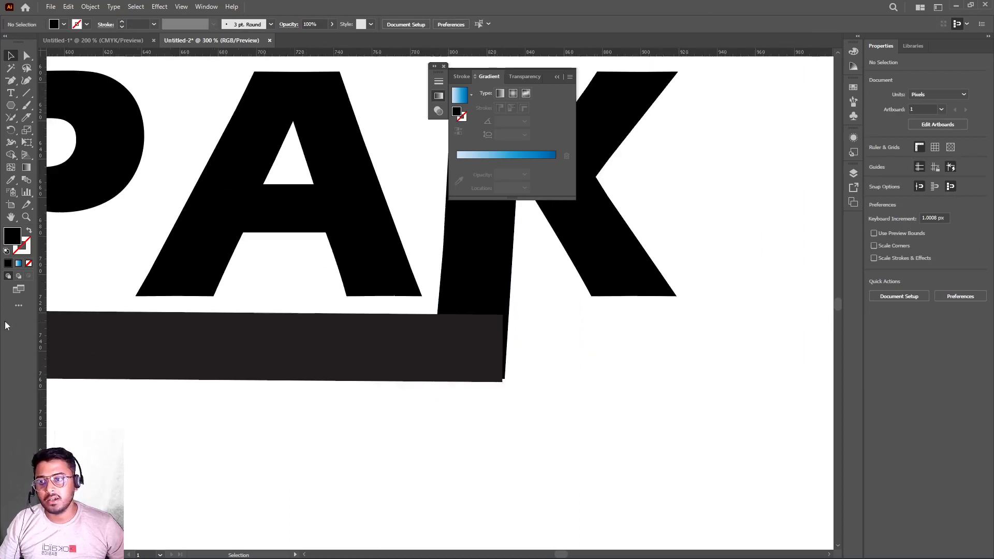
pyautogui.scroll(-2, 233, 332)
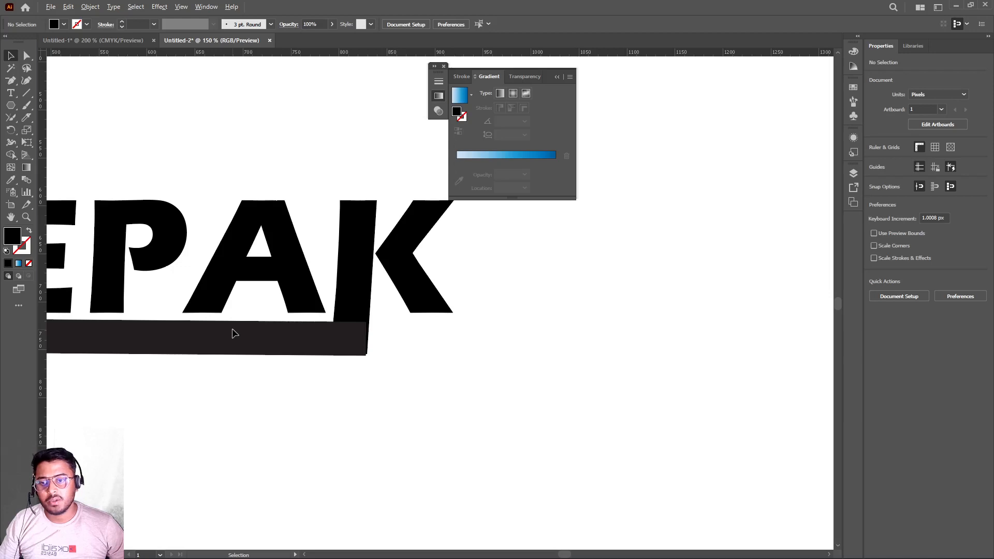
pyautogui.scroll(2, 233, 333)
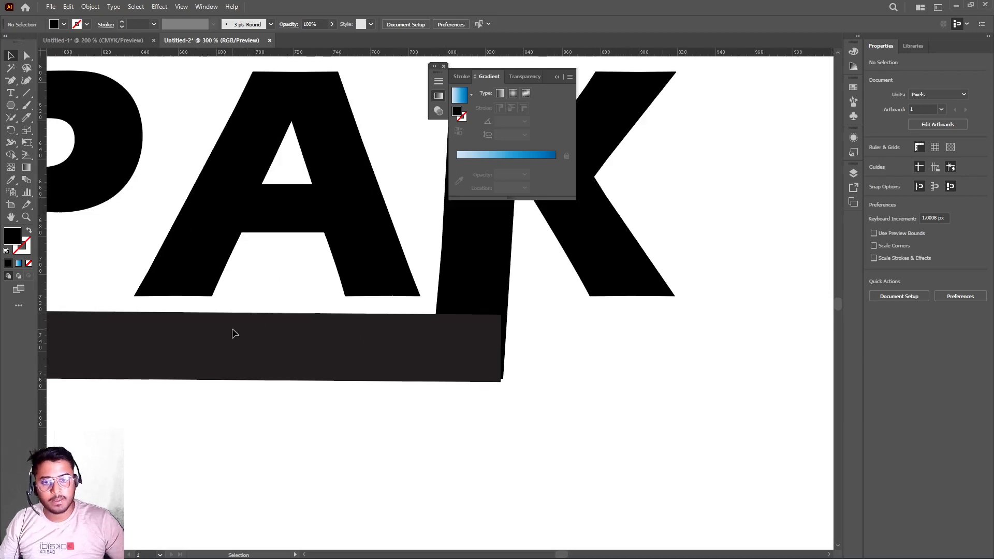
pyautogui.click(233, 333)
pyautogui.scroll(-2, 233, 333)
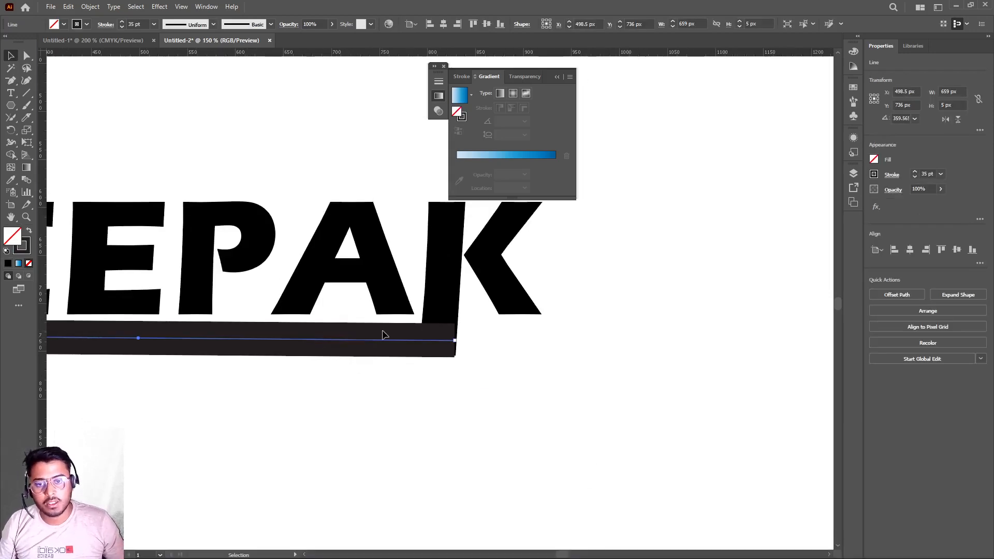
pyautogui.hotkey('ctrl', 'shift', 'a')
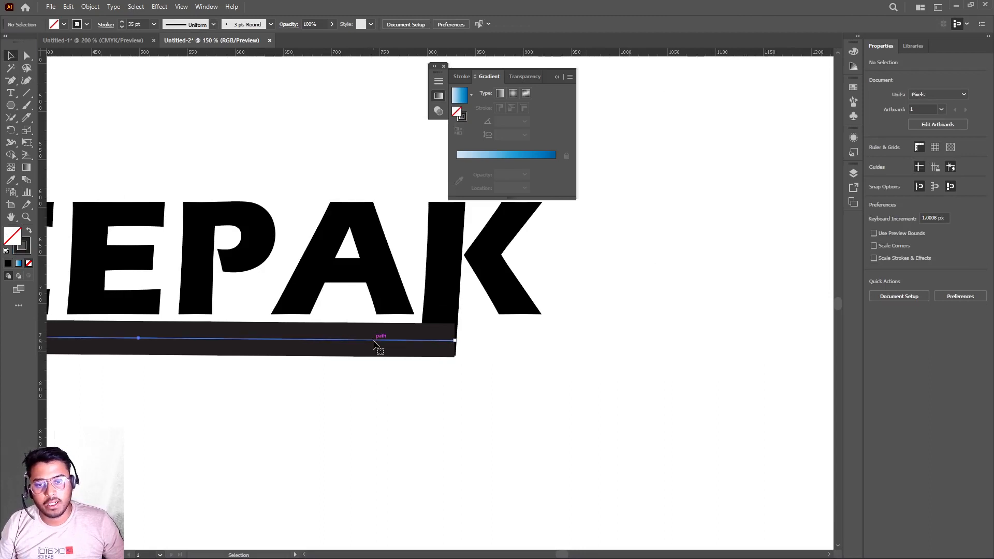
# Set the underline bar's stroke colour to the pure black swatch to match the lettering
pyautogui.click(374, 342)
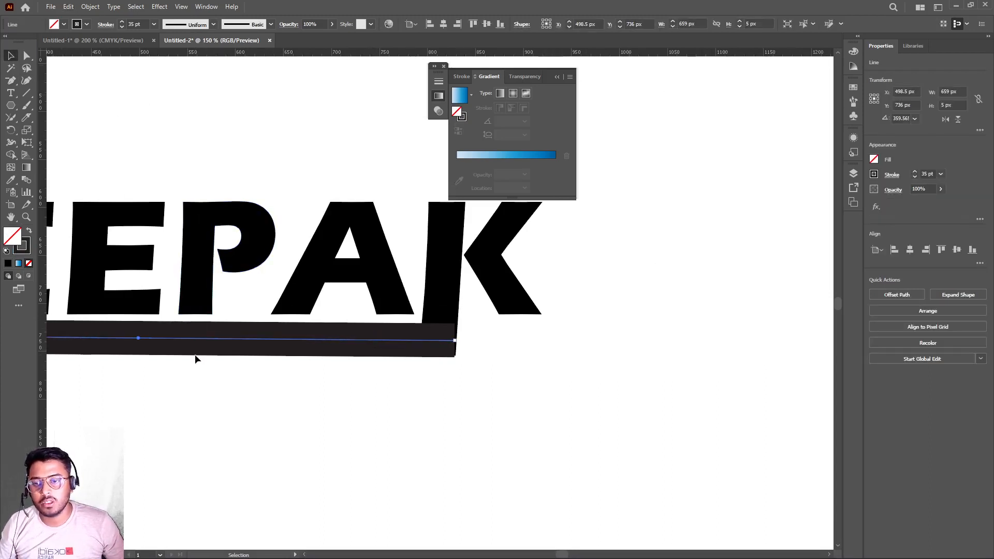
pyautogui.moveTo(258, 428); pyautogui.dragTo(188, 326)
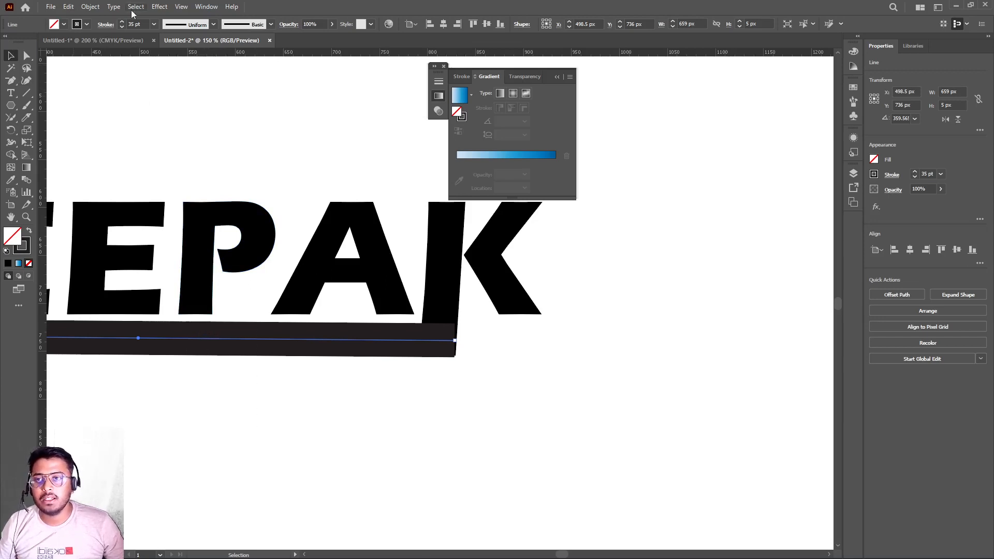
pyautogui.click(86, 25)
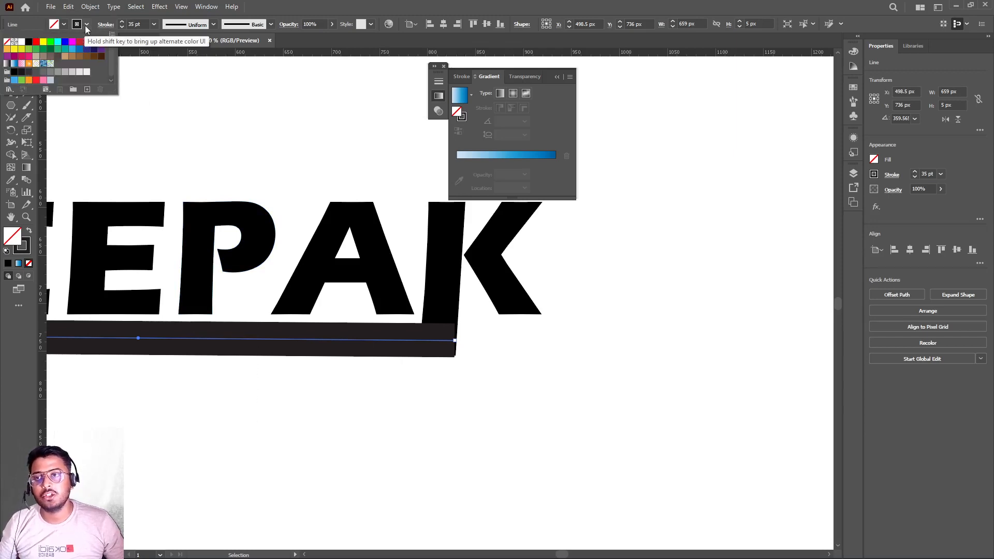
pyautogui.click(29, 41)
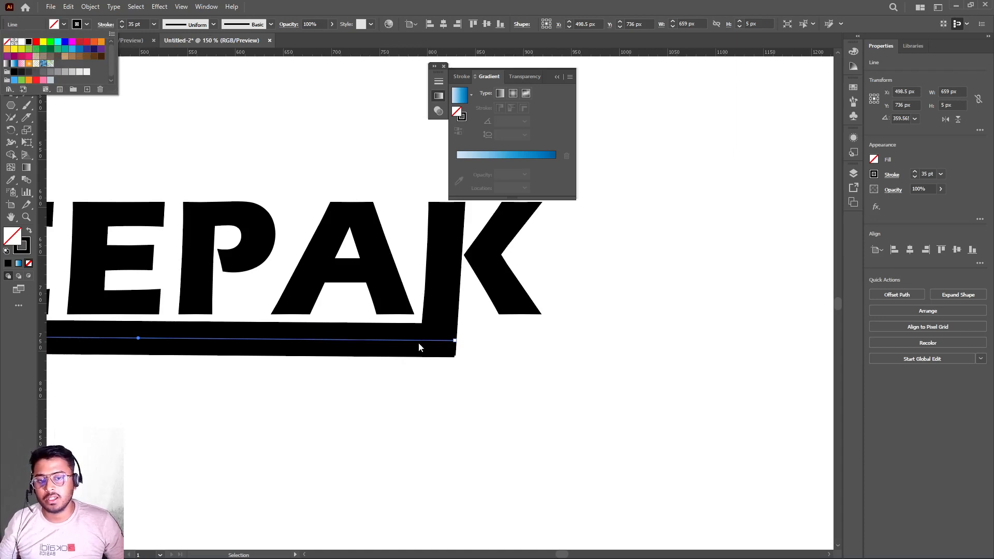
pyautogui.click(366, 352)
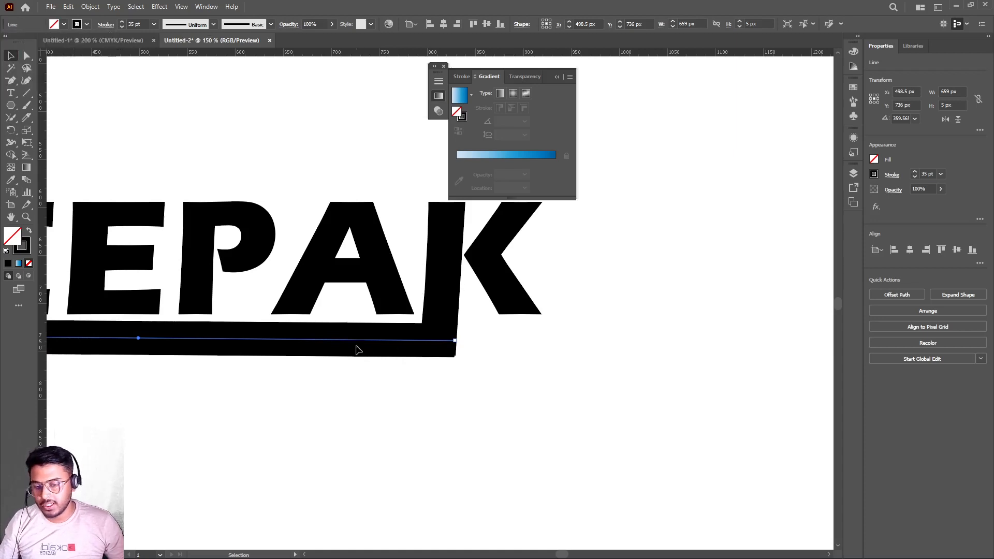
pyautogui.scroll(-2, 356, 350)
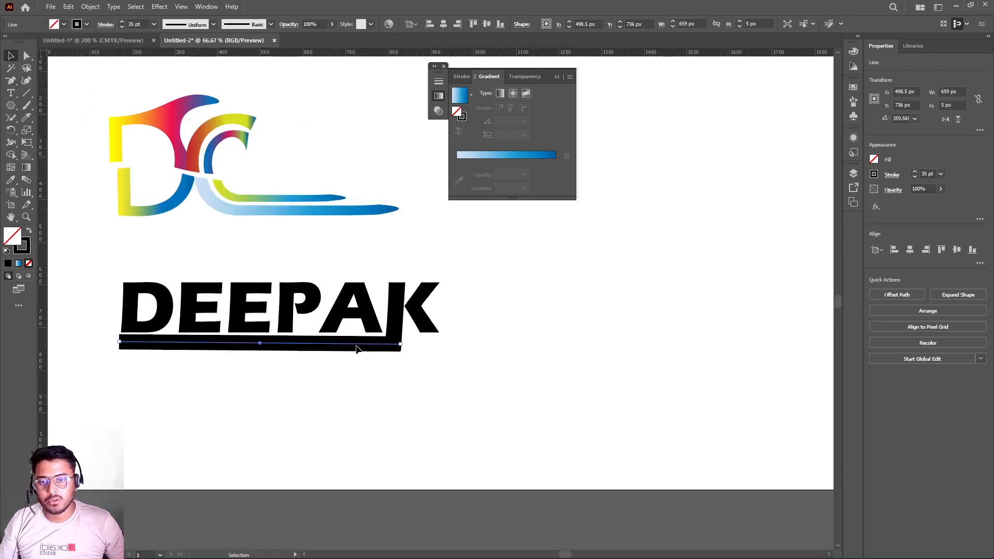
pyautogui.click(355, 400)
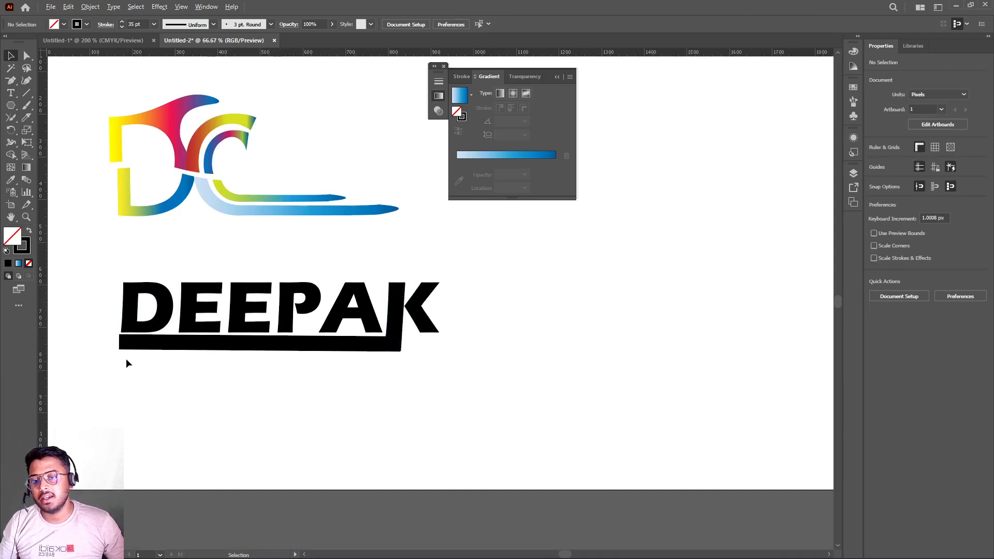
# Extend the underline bar's left end horizontally past the letter D to X 97 px by moving its anchor point
pyautogui.scroll(3, 126, 363)
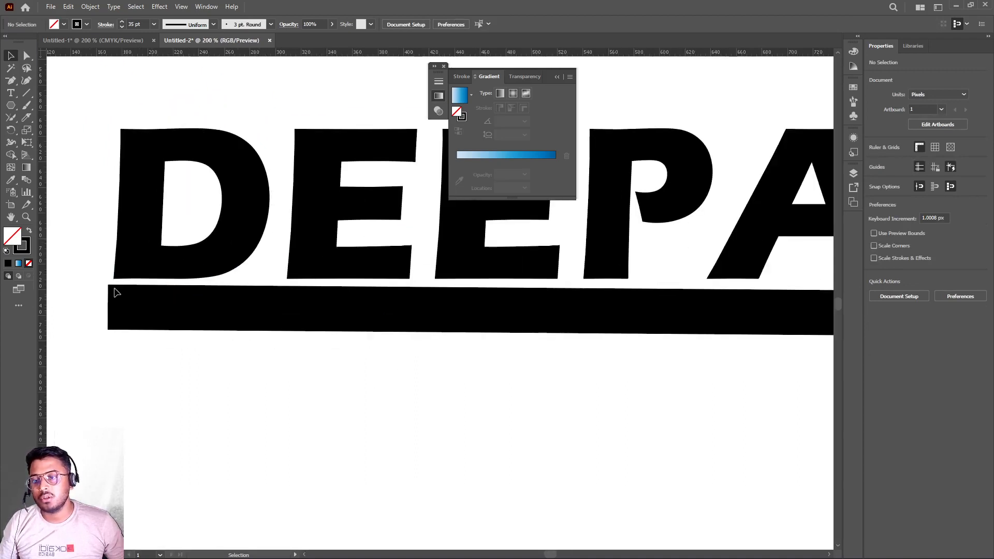
pyautogui.press('a')
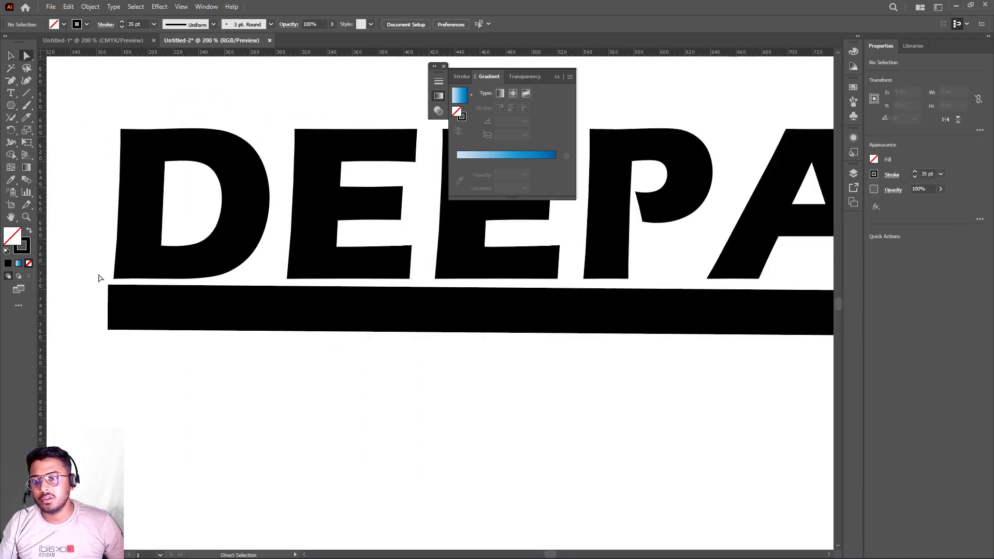
pyautogui.moveTo(99, 274); pyautogui.dragTo(110, 352)
pyautogui.moveTo(108, 307); pyautogui.dragTo(68, 308)
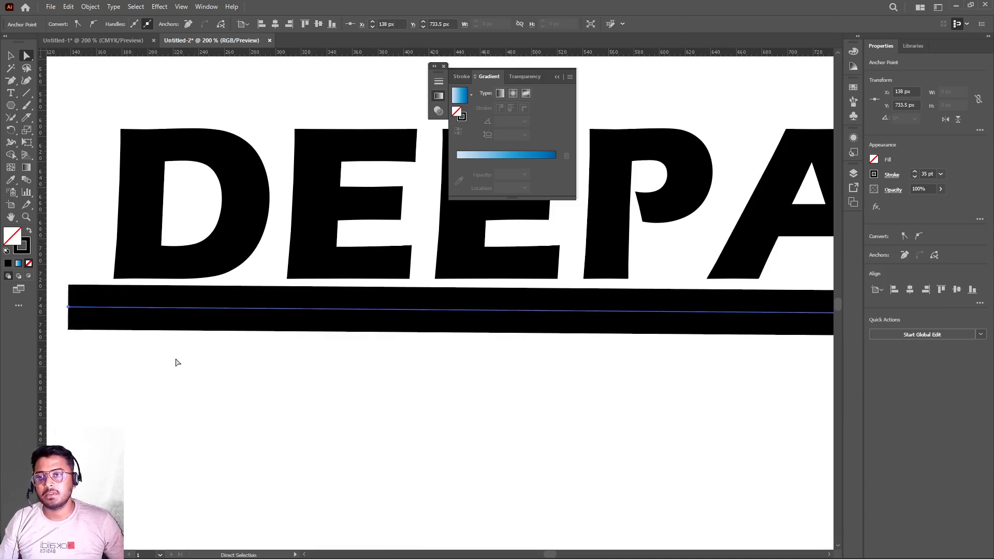
pyautogui.scroll(-2, 175, 363)
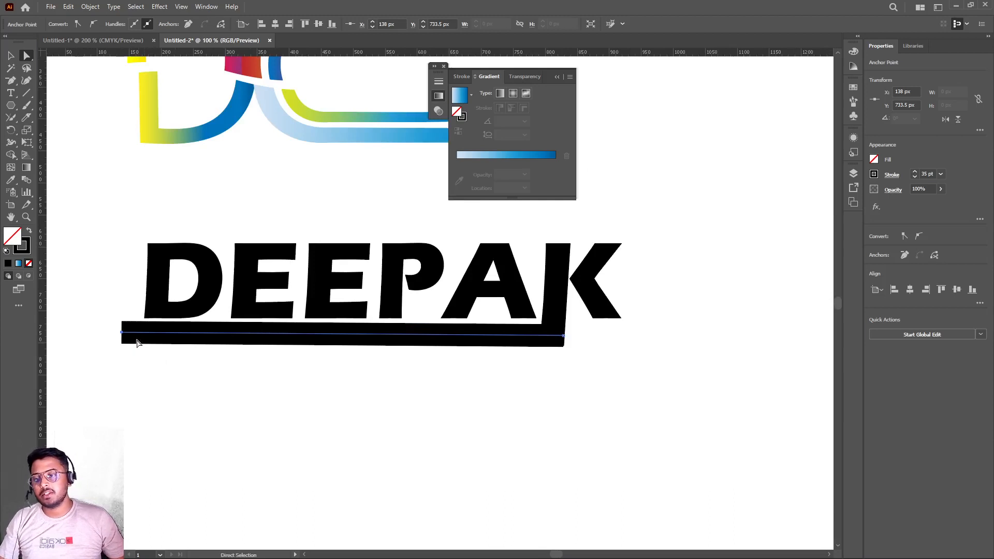
pyautogui.moveTo(122, 334); pyautogui.dragTo(95, 332)
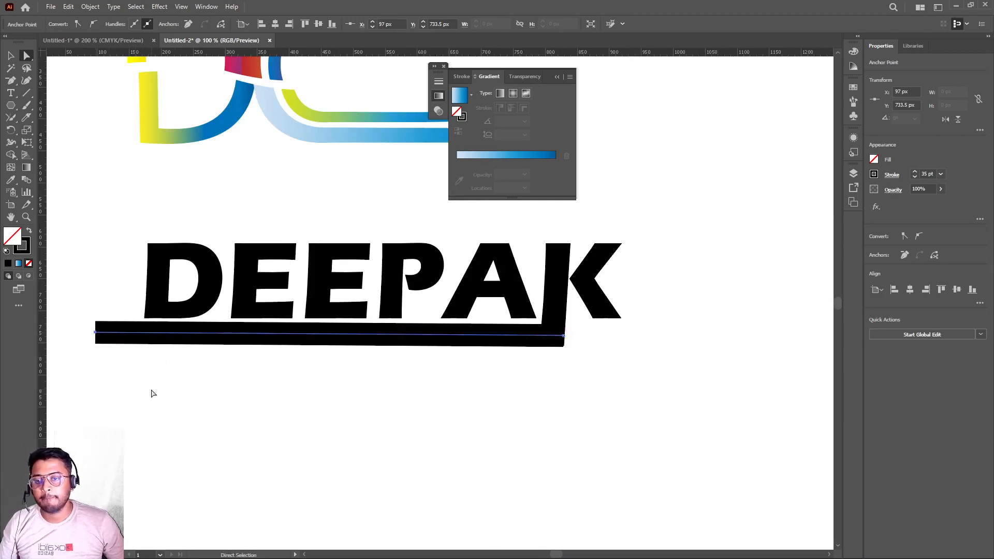
pyautogui.press('alt')
pyautogui.moveTo(137, 367); pyautogui.dragTo(240, 389)
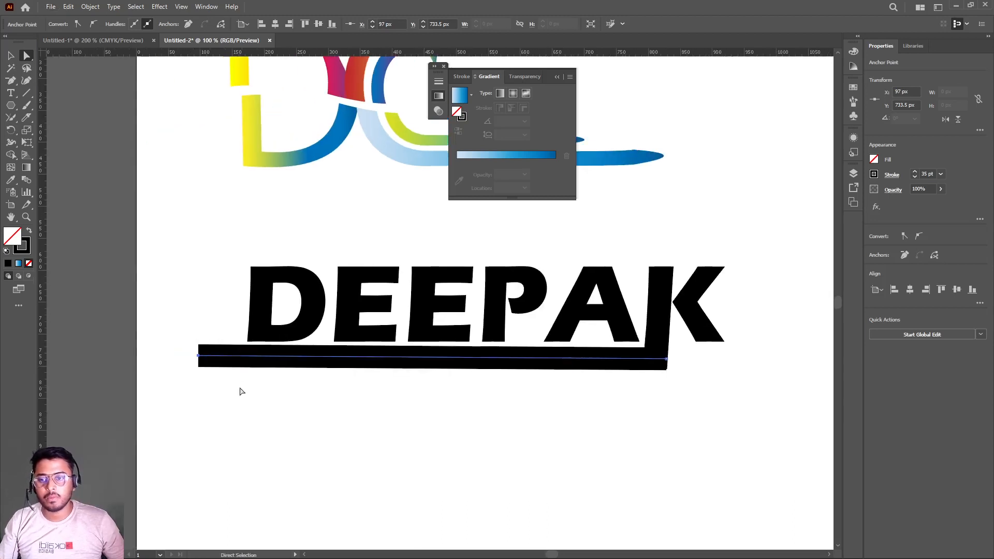
# Add a pointed arrowhead to the left end of the underline bar through its stroke options
pyautogui.scroll(3, 240, 392)
pyautogui.moveTo(80, 217); pyautogui.dragTo(192, 376)
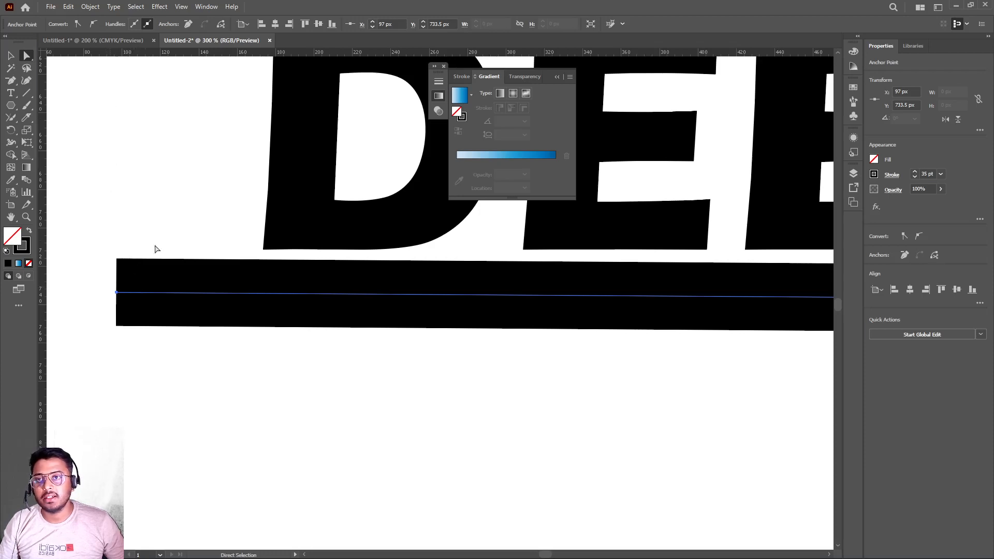
pyautogui.click(137, 299)
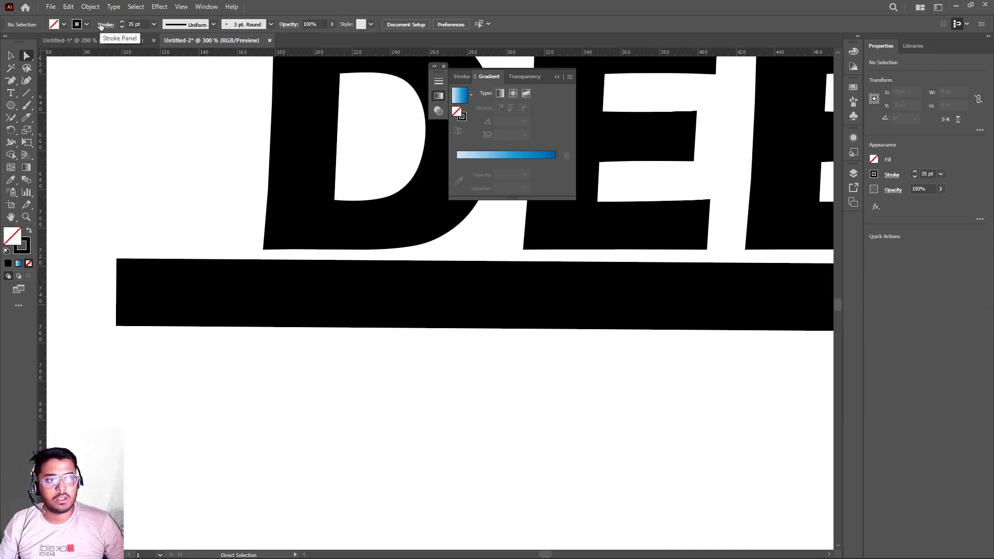
pyautogui.moveTo(100, 227); pyautogui.dragTo(194, 385)
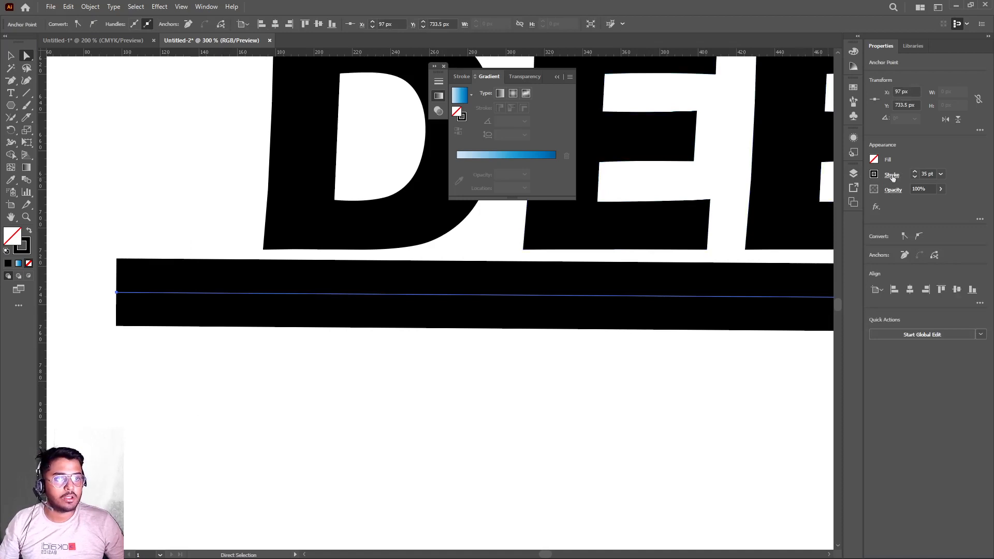
pyautogui.click(895, 177)
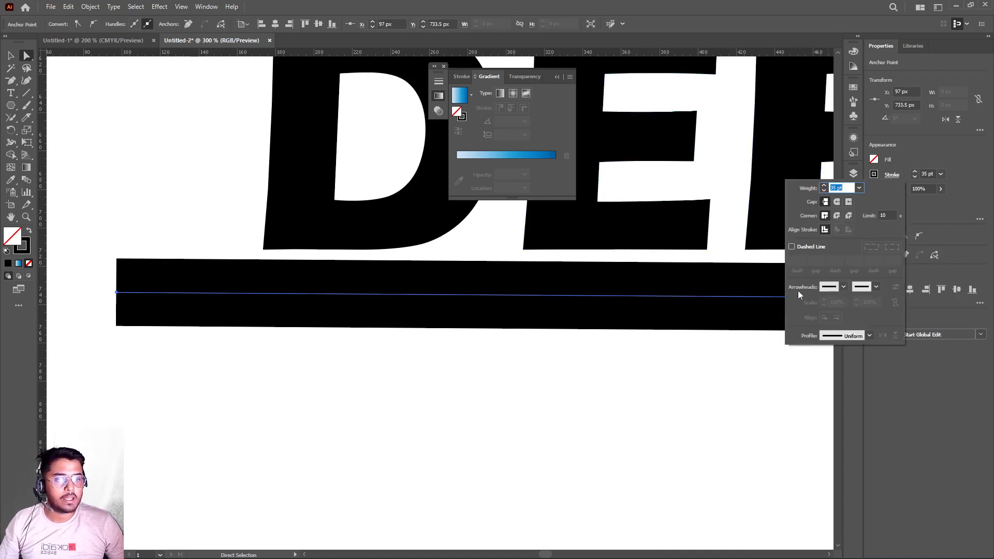
pyautogui.click(843, 288)
pyautogui.click(781, 329)
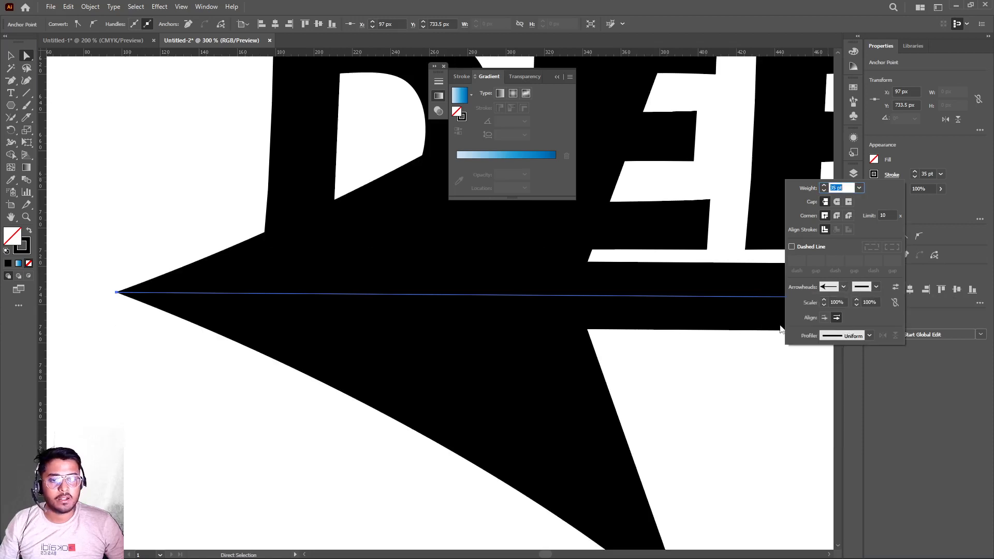
# Change the arrowhead at the left end of the underline bar to the narrower curved-barb style, Arrow 4
pyautogui.click(843, 288)
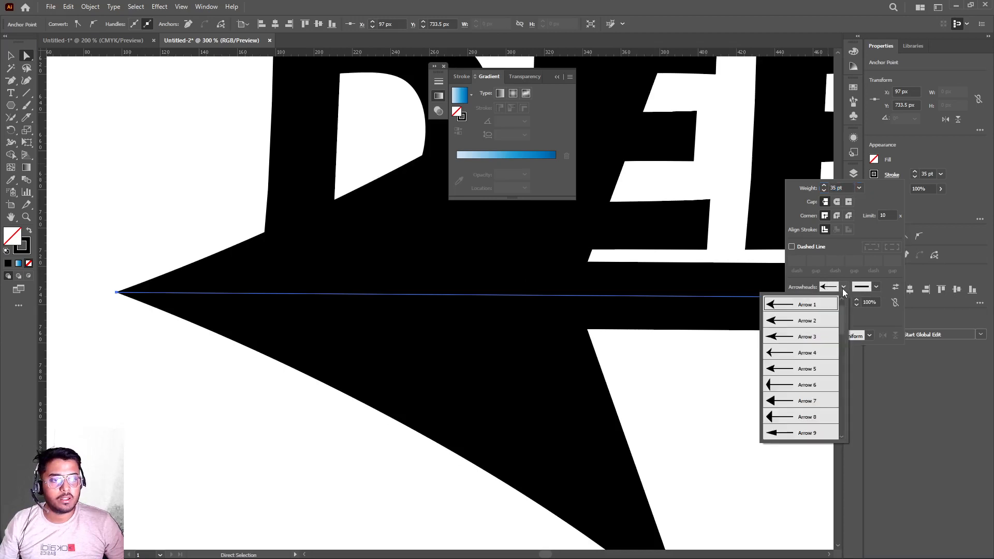
pyautogui.click(783, 356)
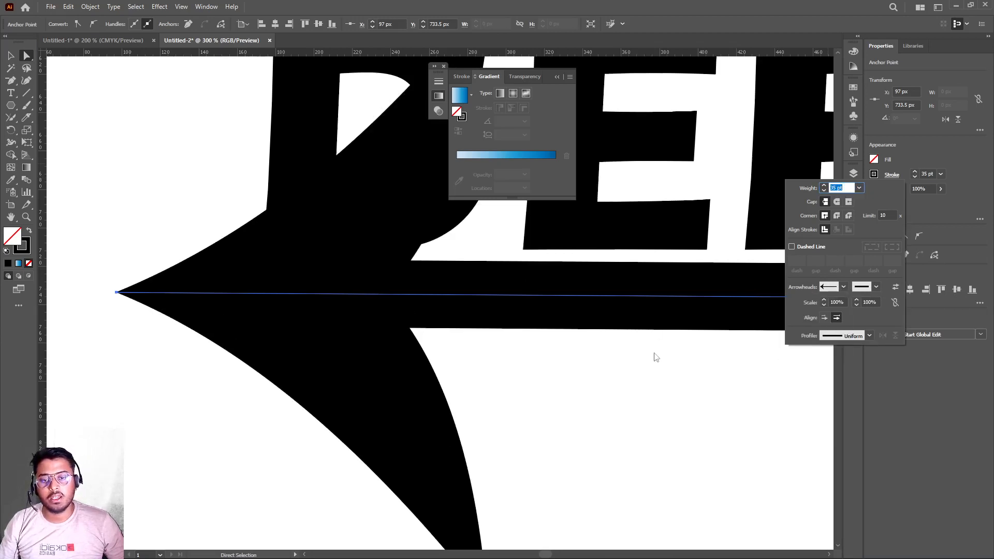
pyautogui.press('Escape')
# Extend the underline arrow's left end farther past the D by moving its anchor point, making the line about 904 px wide
pyautogui.scroll(-4, 631, 379)
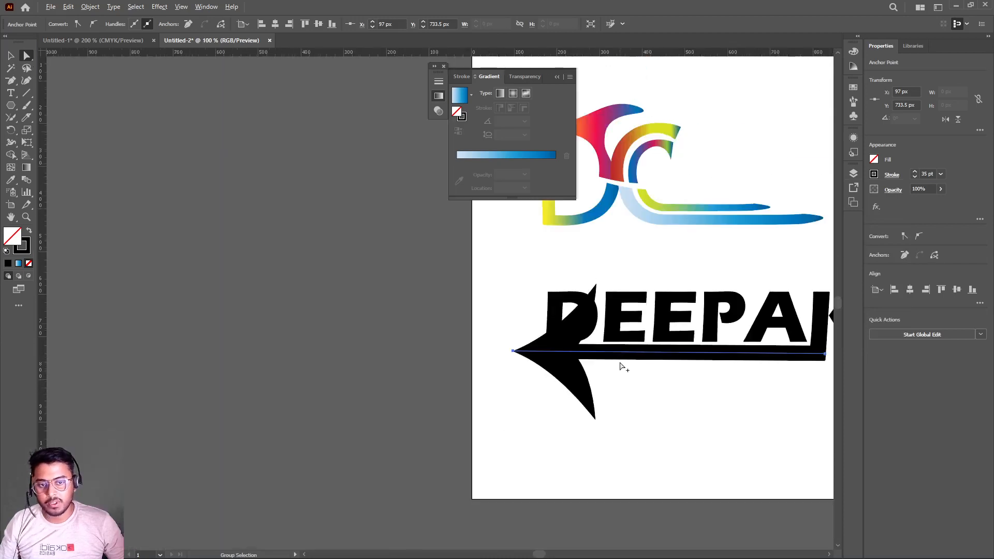
pyautogui.moveTo(651, 370); pyautogui.dragTo(368, 339)
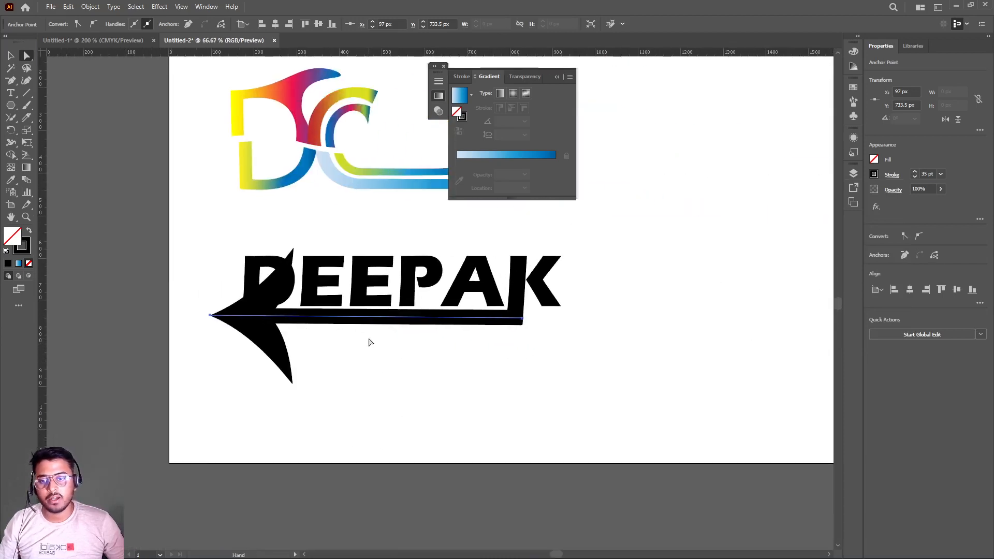
pyautogui.moveTo(207, 318); pyautogui.dragTo(137, 320)
pyautogui.click(270, 360)
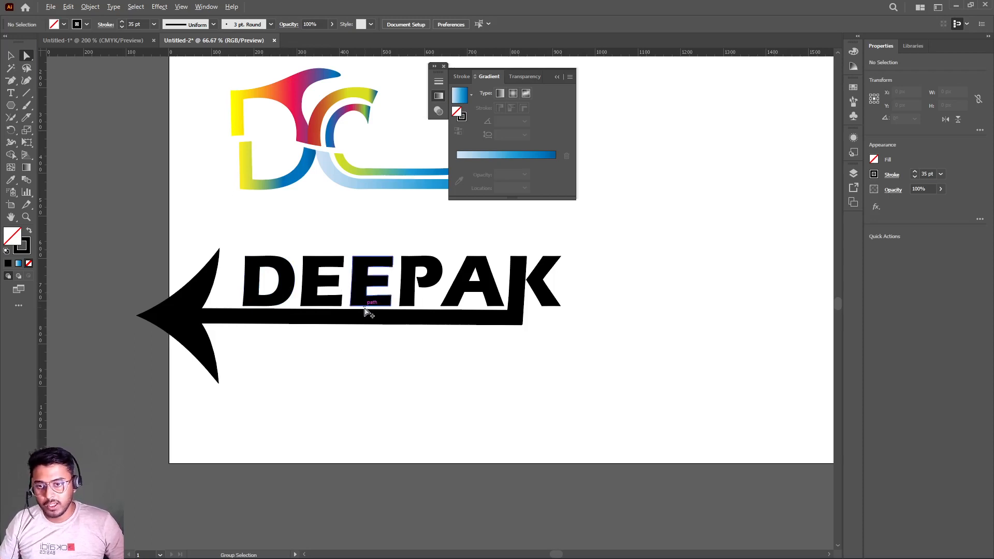
pyautogui.scroll(2, 365, 311)
pyautogui.scroll(-2, 365, 311)
pyautogui.scroll(1, 365, 311)
pyautogui.scroll(-1, 365, 311)
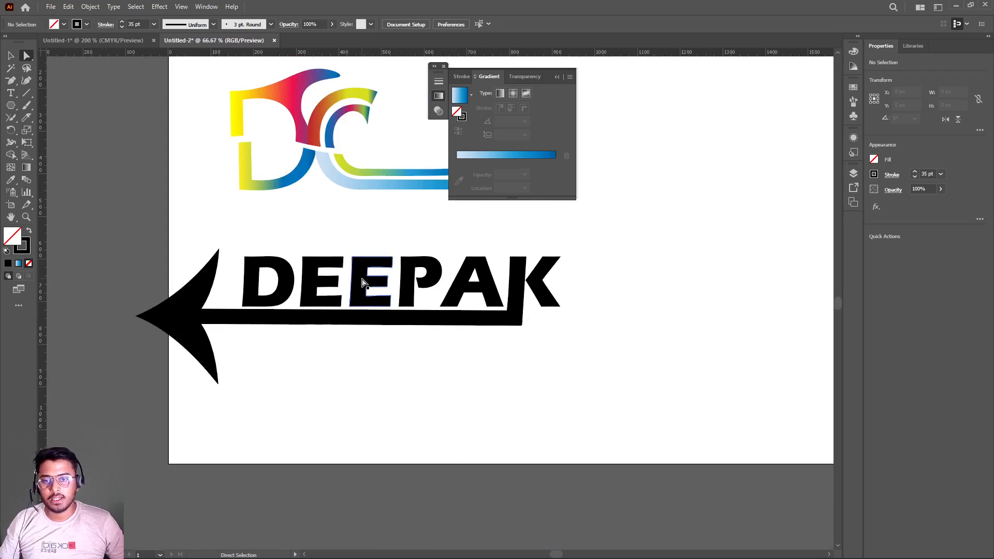
pyautogui.scroll(1, 364, 282)
pyautogui.scroll(-1, 364, 282)
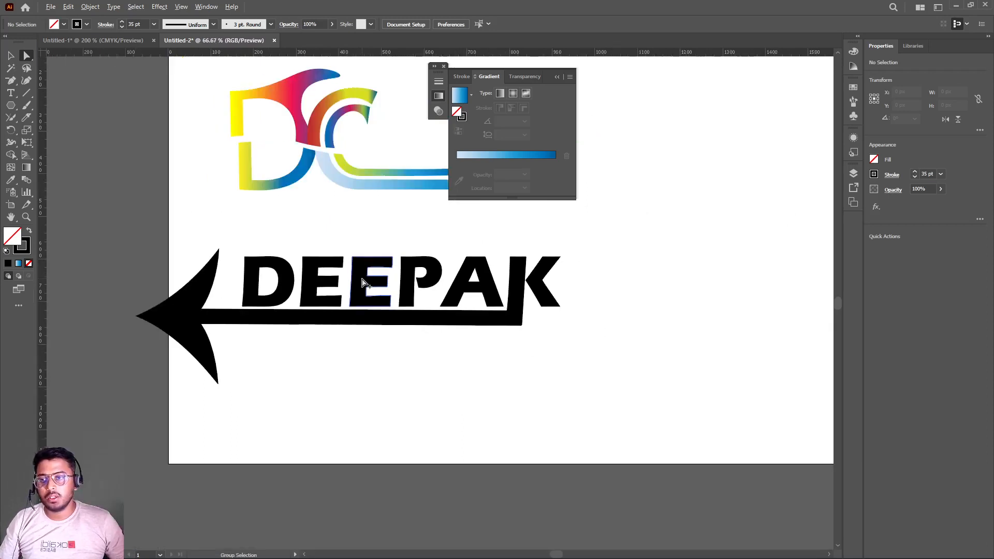
pyautogui.scroll(1, 364, 282)
pyautogui.scroll(-1, 264, 269)
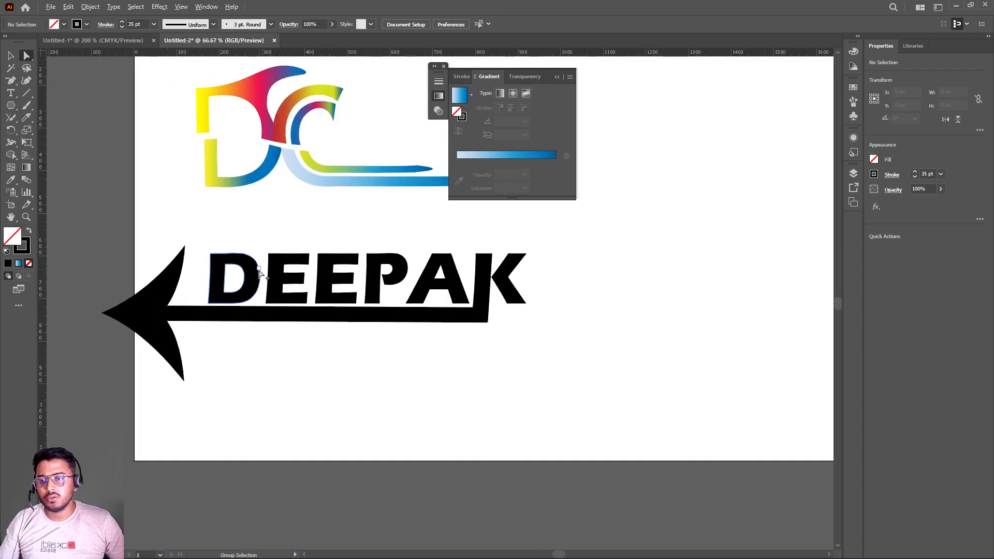
pyautogui.click(122, 313)
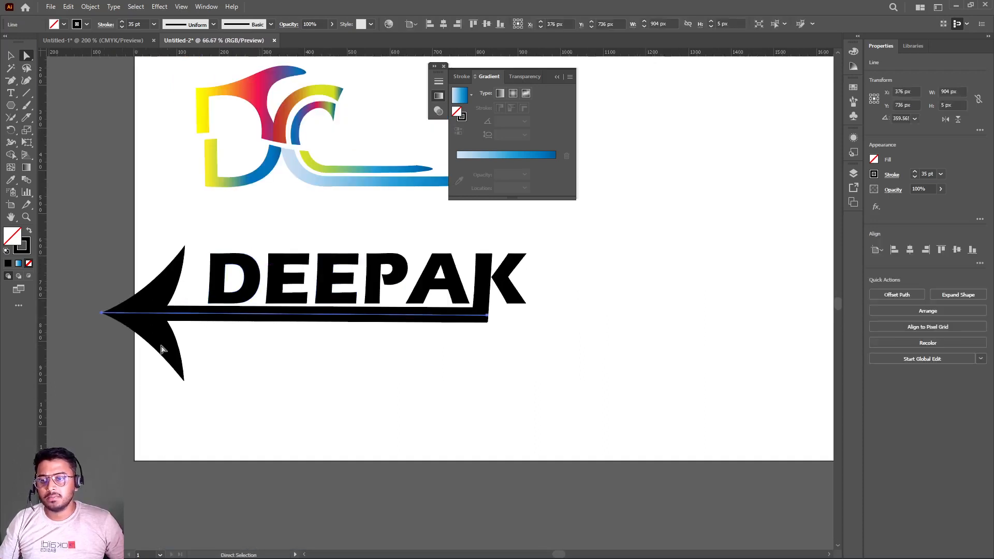
pyautogui.click(218, 367)
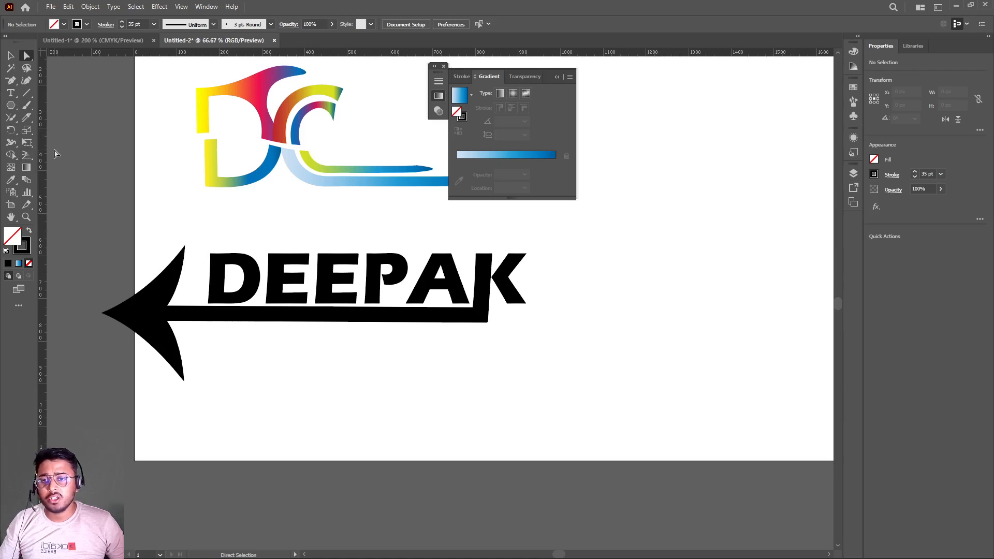
# Slice horizontally through all letters of the name with a gently wavy freehand Knife cut across their middle
pyautogui.click(26, 118)
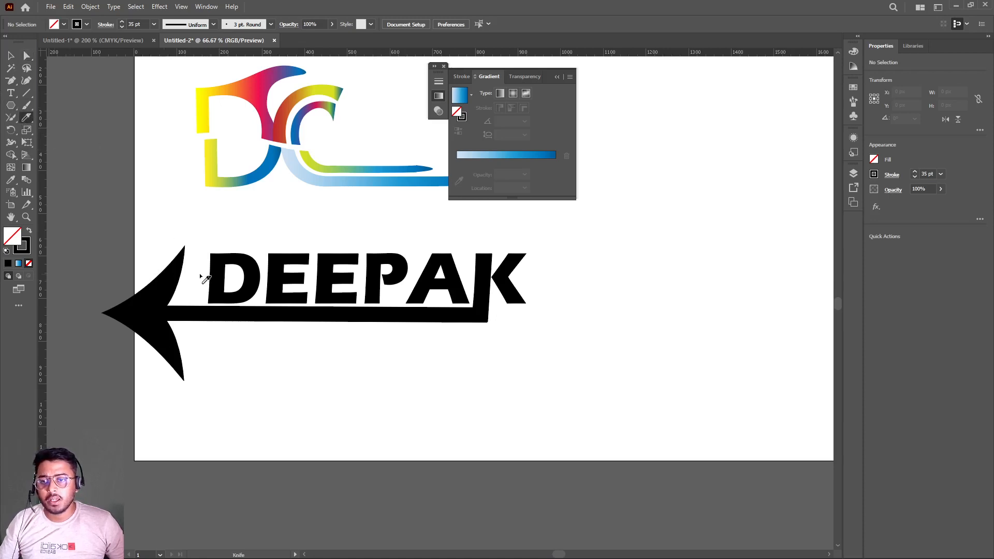
pyautogui.moveTo(193, 286)
pyautogui.mouseDown()
pyautogui.moveTo(409, 287)
pyautogui.moveTo(537, 279)
pyautogui.mouseUp()
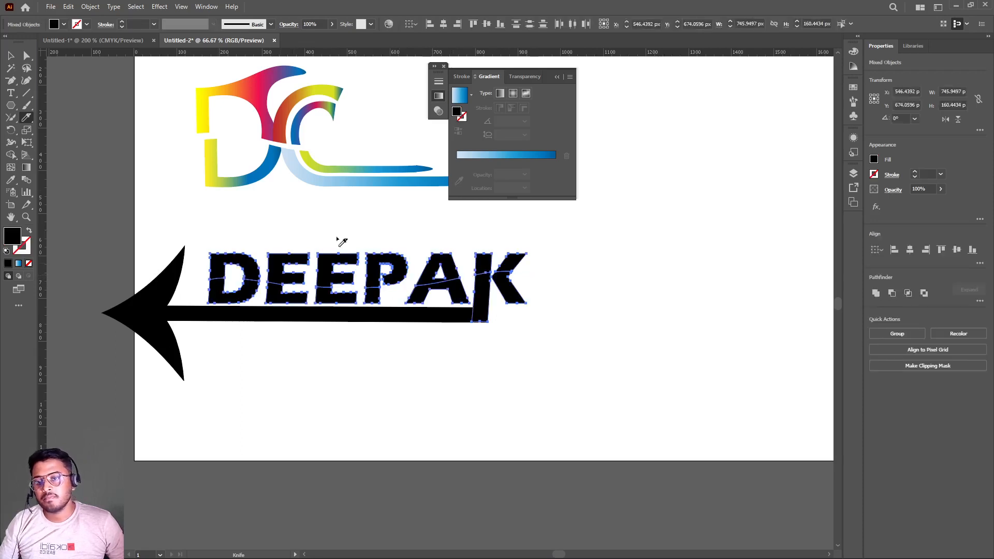
# Select the upper halves of the sliced letters and move them about 10 px right and 7 px up, away from the lower halves
pyautogui.click(12, 54)
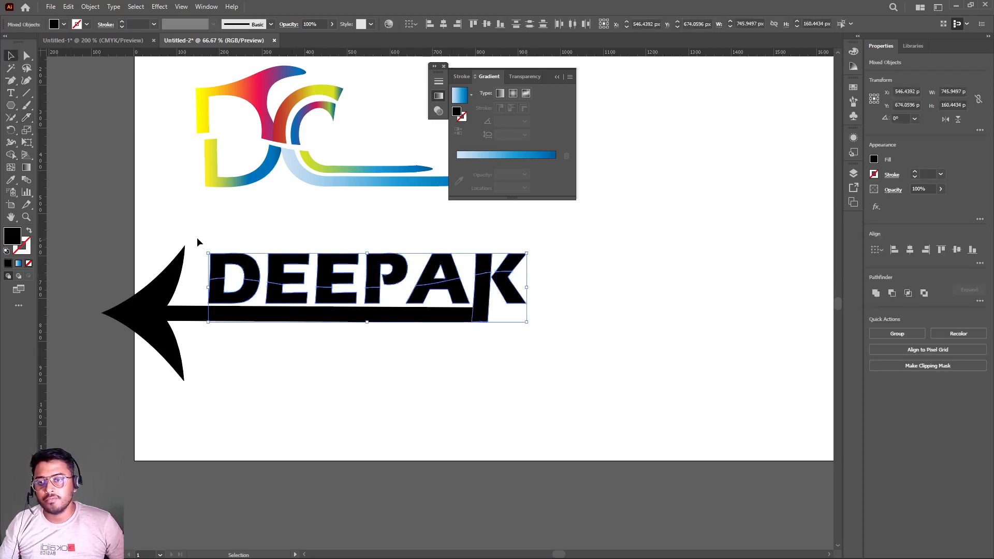
pyautogui.moveTo(186, 236); pyautogui.dragTo(538, 260)
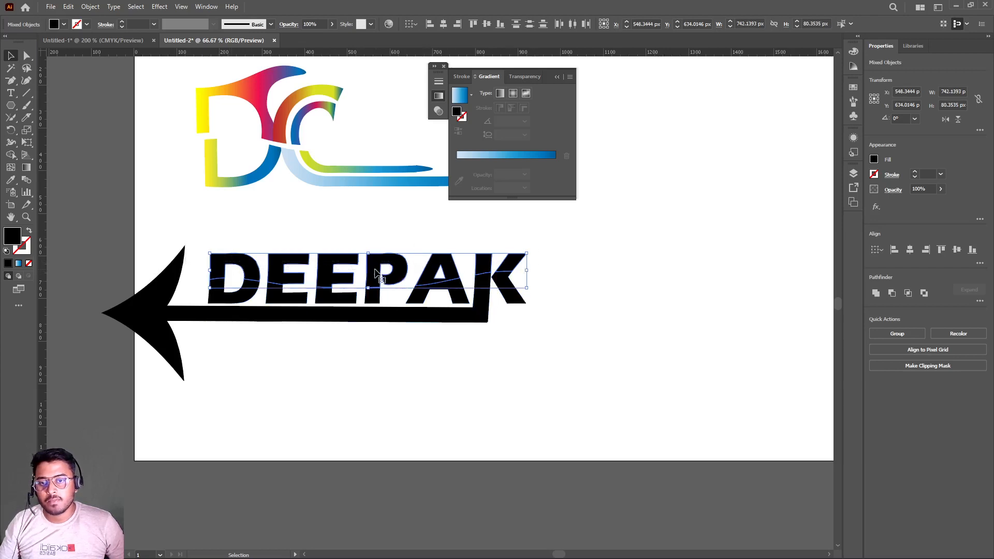
pyautogui.moveTo(376, 273)
pyautogui.mouseDown()
pyautogui.moveTo(377, 262)
pyautogui.moveTo(365, 268)
pyautogui.moveTo(381, 271)
pyautogui.mouseUp()
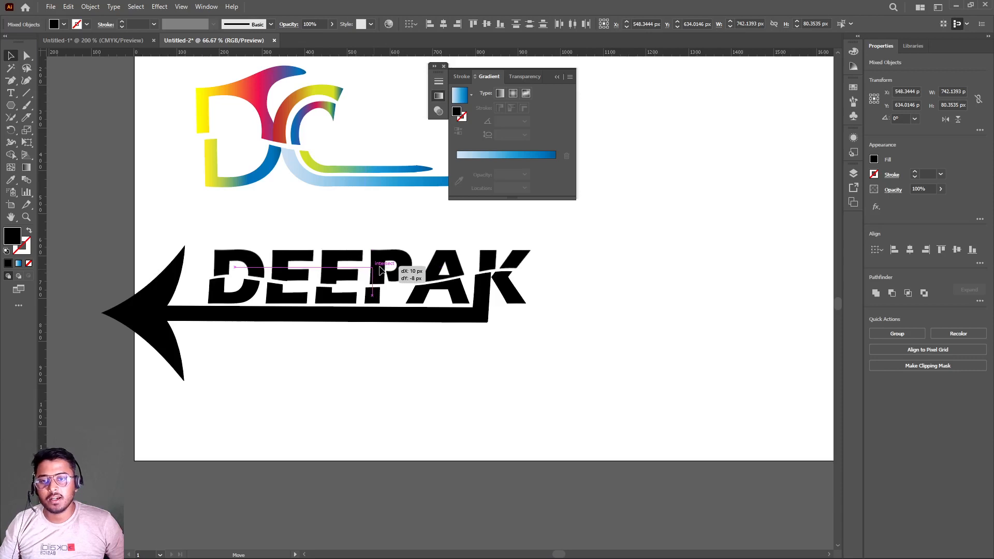
pyautogui.moveTo(381, 270); pyautogui.dragTo(381, 268)
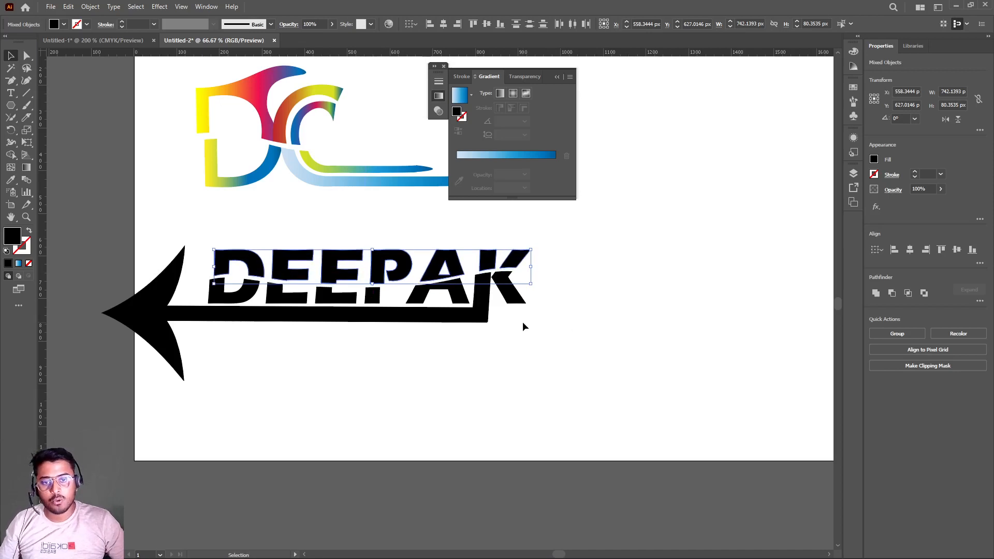
# Nudge the upper letter halves in small steps to X 552.3444 px and Y 627.0146 px, leaving a narrow gap above the lower halves
pyautogui.press('Down')
pyautogui.press('Down')
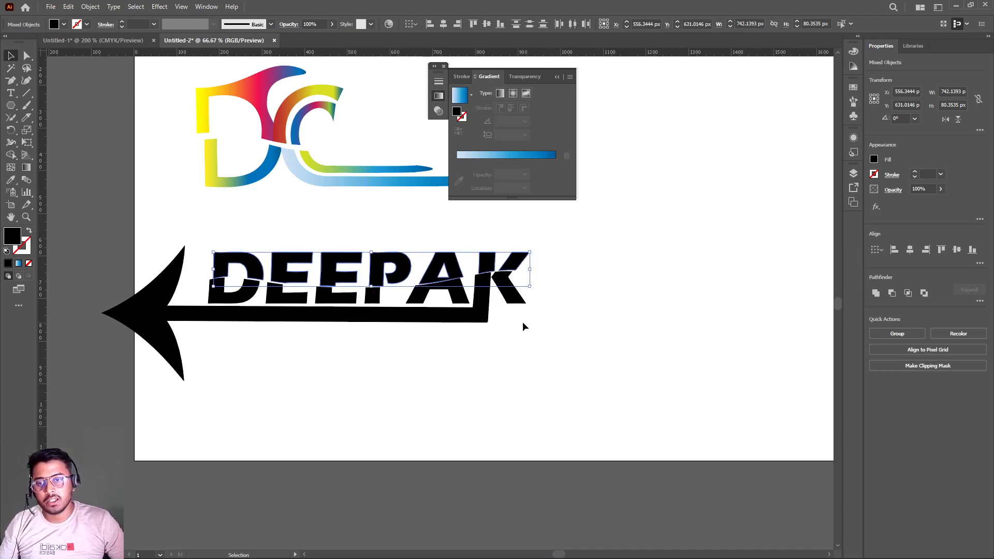
pyautogui.press('Left')
pyautogui.press('Left')
pyautogui.press('Up')
pyautogui.press('Up')
pyautogui.press('Left')
pyautogui.press('Left')
pyautogui.press('Left')
pyautogui.press('Left')
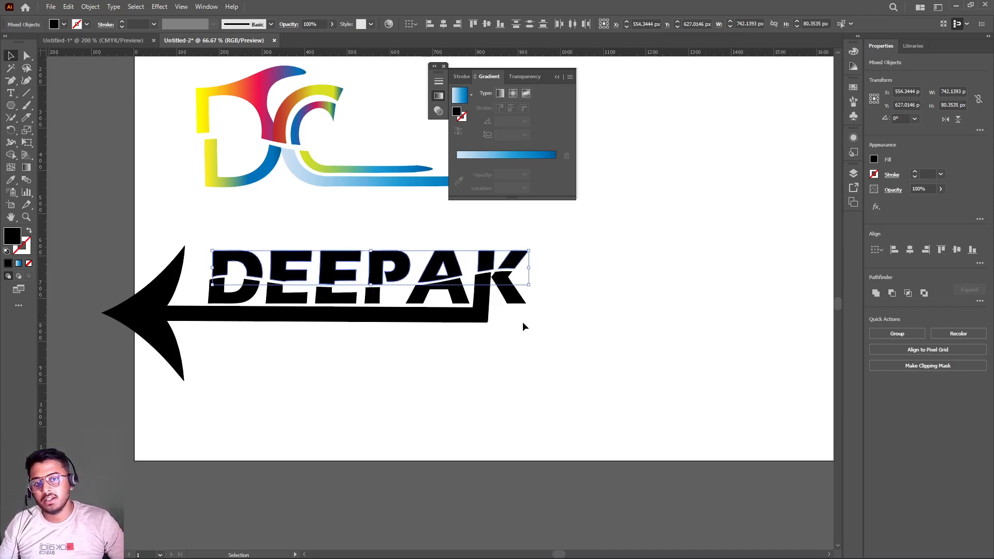
pyautogui.press('Up')
pyautogui.press('Up')
pyautogui.click(623, 278)
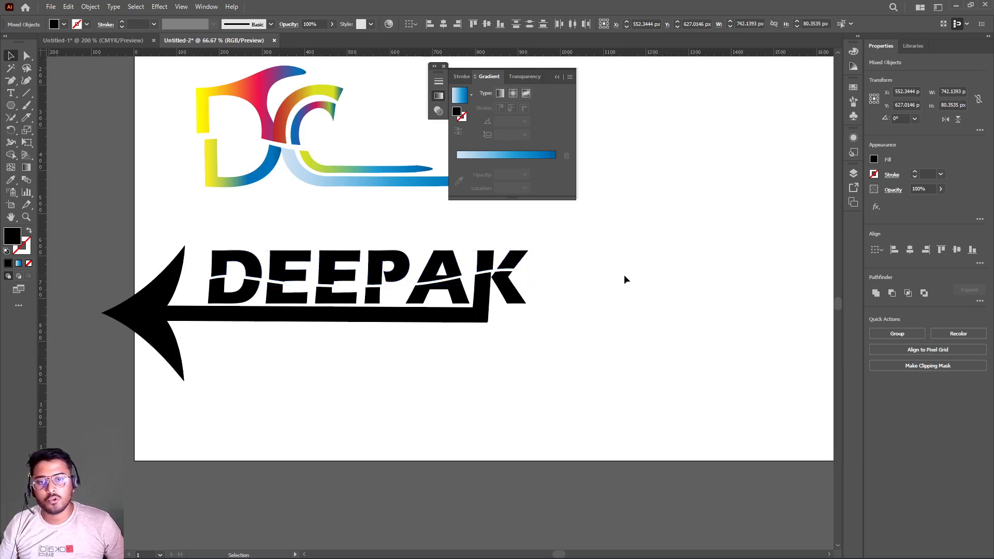
# Recolour the upper halves of the sliced letters, trying the pure blue swatch before settling on the light orange fill
pyautogui.scroll(-1, 613, 275)
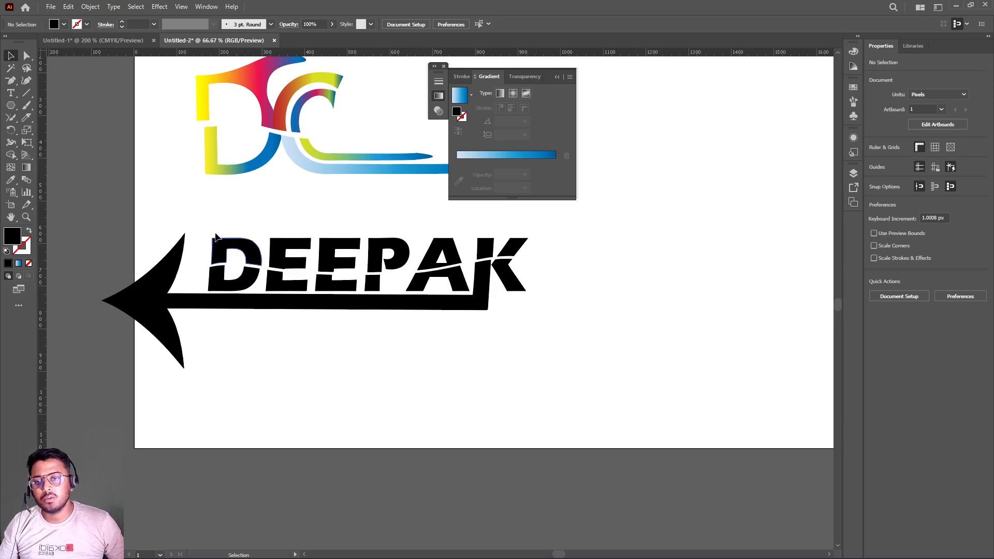
pyautogui.moveTo(203, 218); pyautogui.dragTo(535, 249)
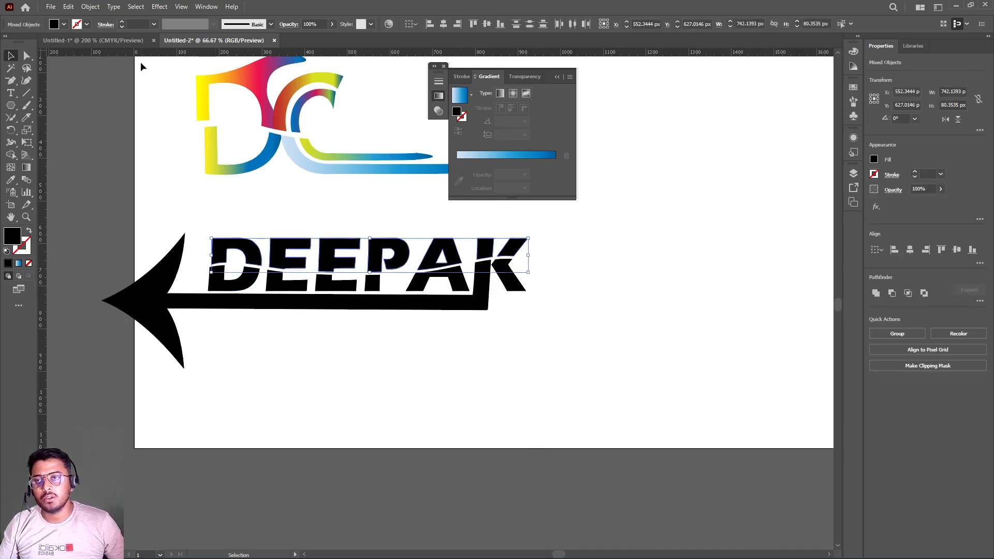
pyautogui.click(65, 25)
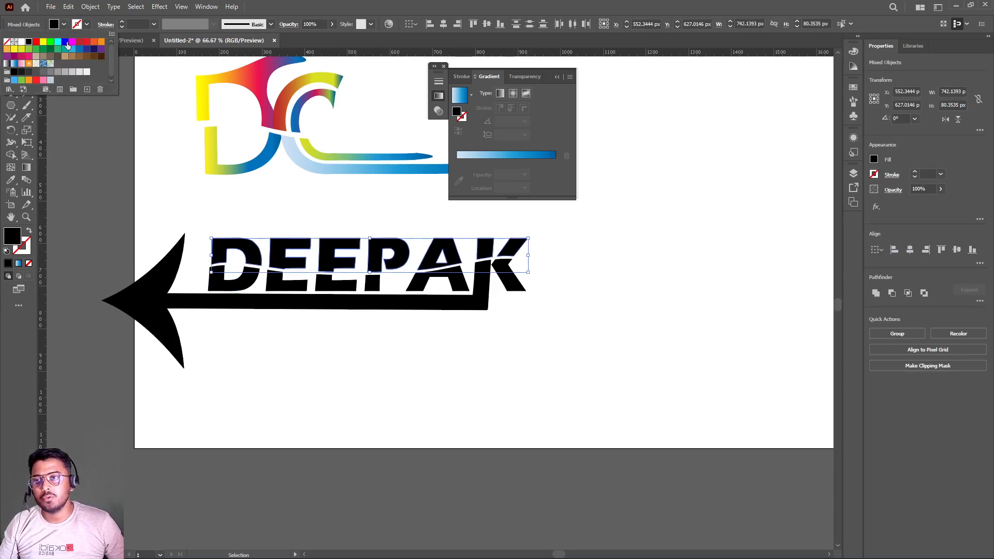
pyautogui.click(65, 41)
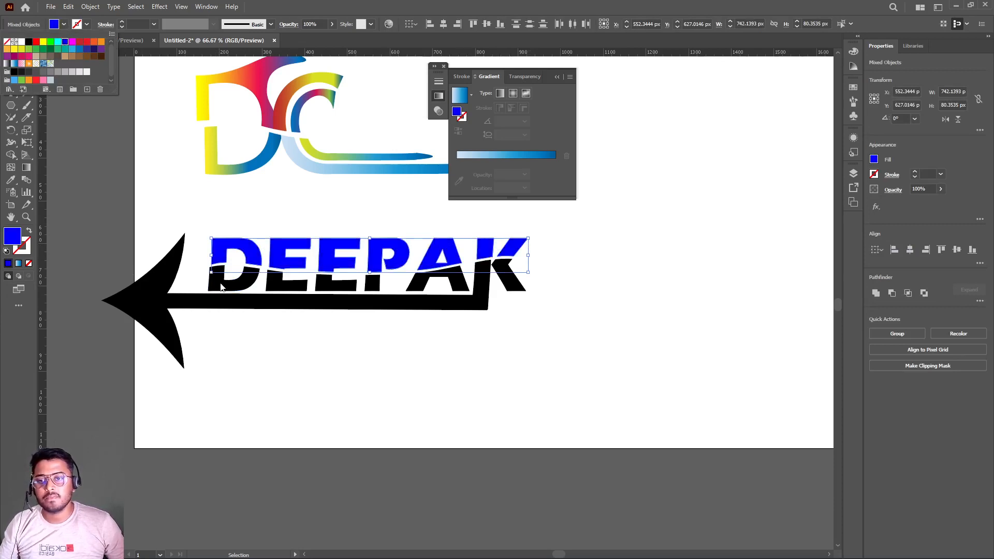
pyautogui.click(196, 273)
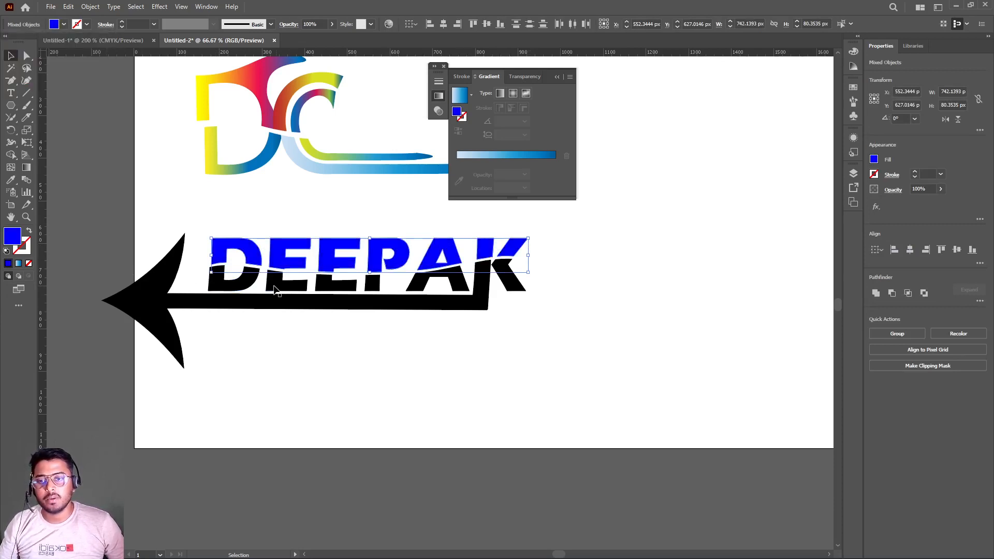
pyautogui.click(65, 25)
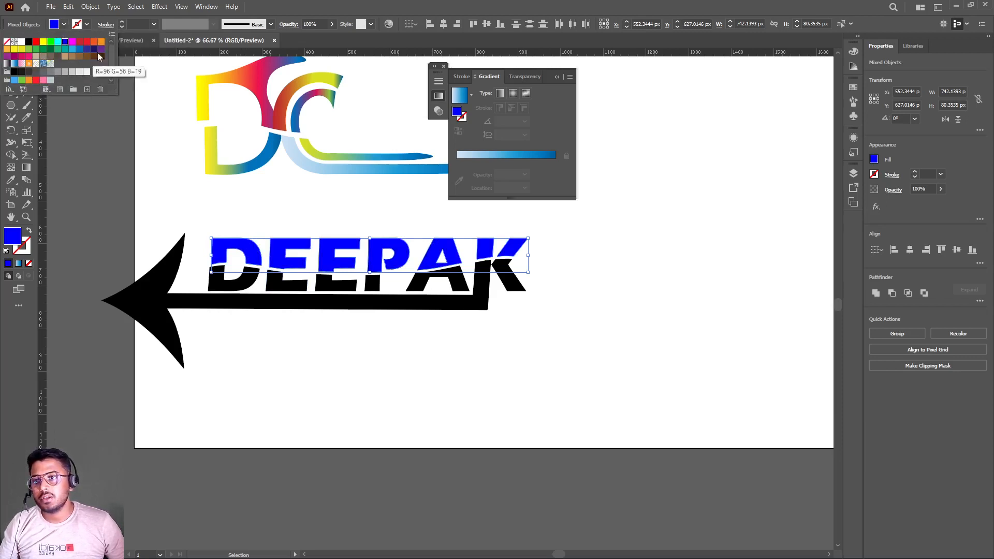
pyautogui.click(101, 42)
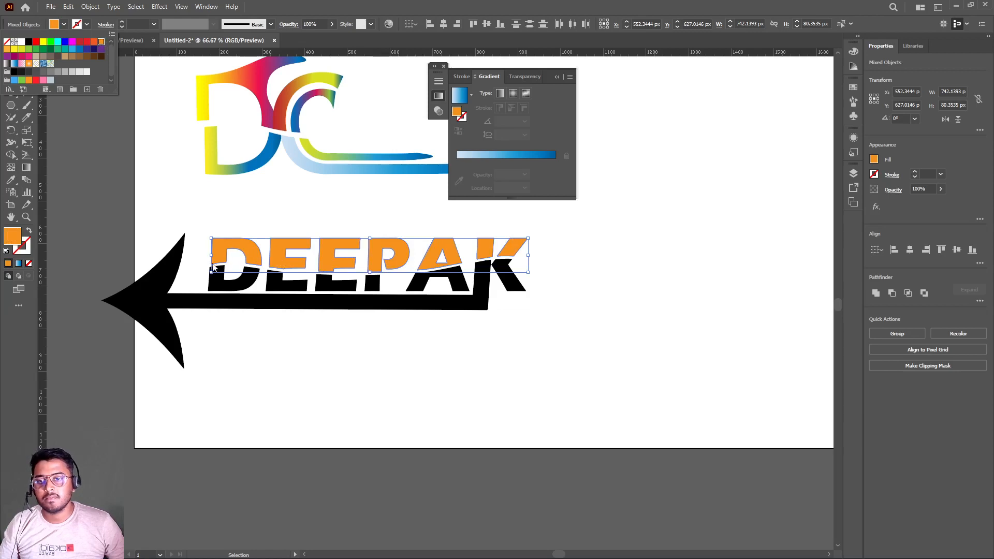
# Fill the lower halves of the sliced letters, including the K's extended stem, with the green swatch R=0 G=146 B=69
pyautogui.click(212, 280)
pyautogui.moveTo(194, 277); pyautogui.dragTo(530, 287)
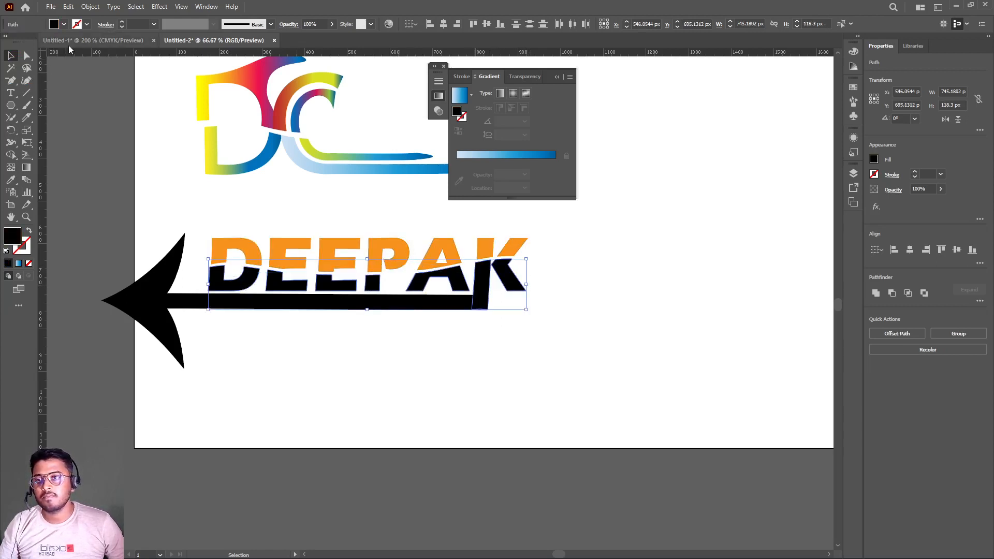
pyautogui.click(63, 24)
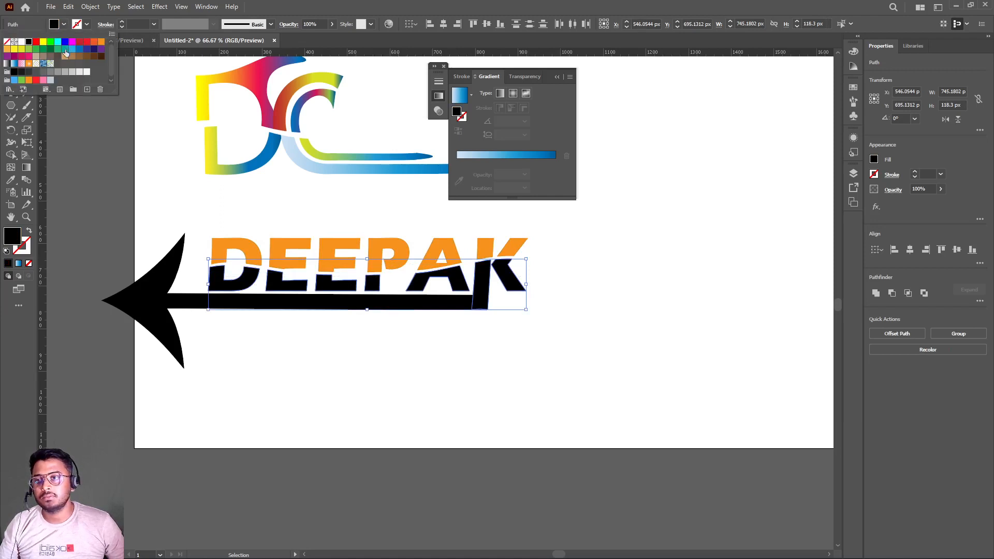
pyautogui.click(42, 50)
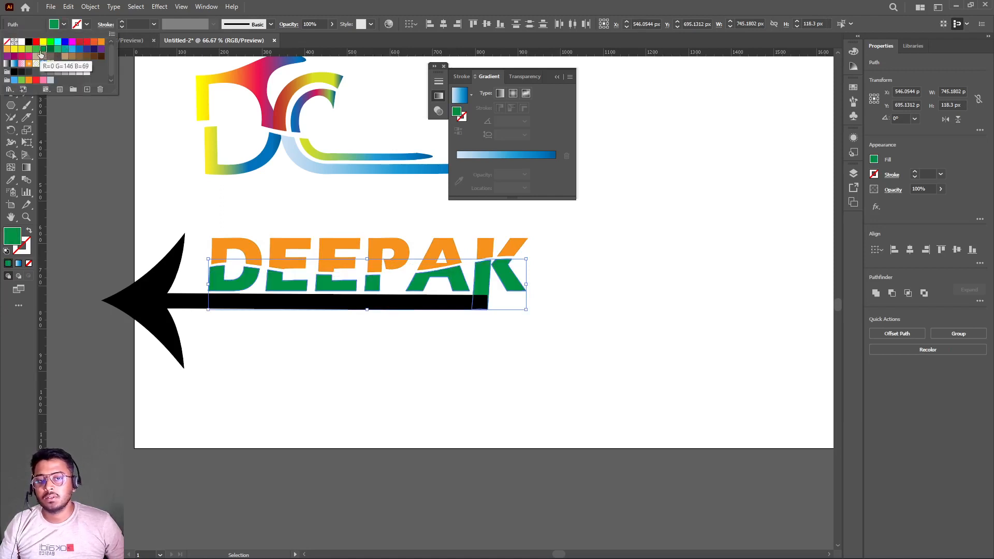
pyautogui.click(446, 359)
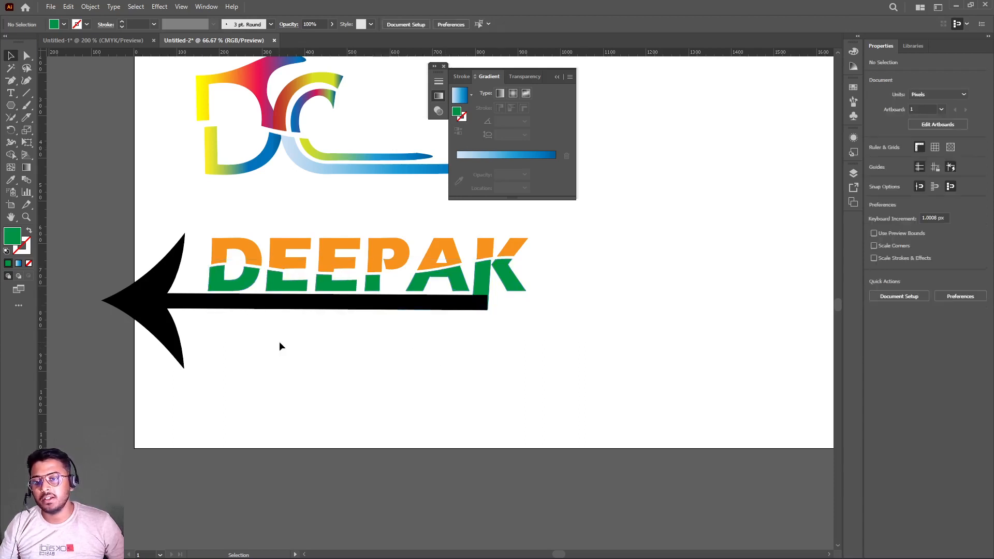
# Recolour the arrowed underline's stroke, trying a darker green before applying the same green swatch as the lower letter halves
pyautogui.moveTo(279, 341); pyautogui.dragTo(179, 298)
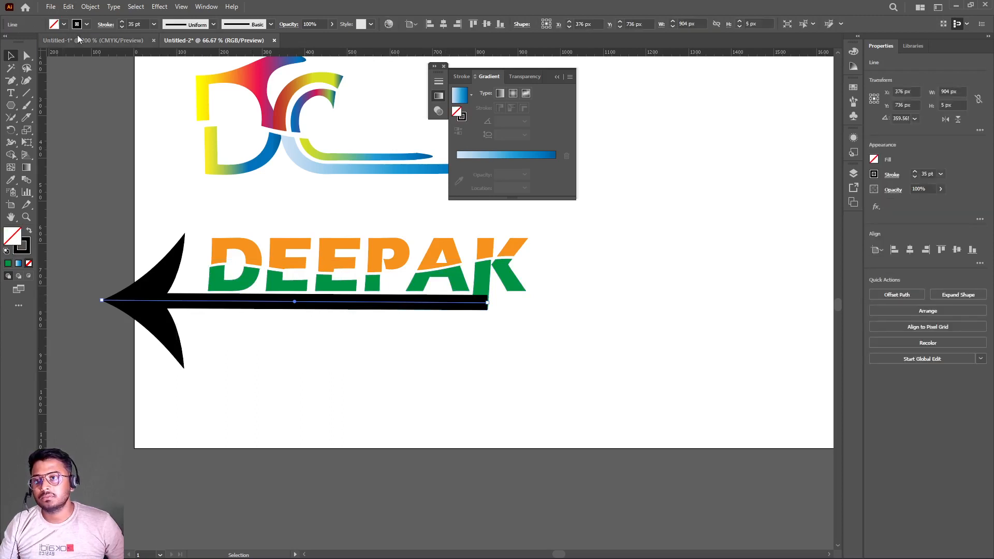
pyautogui.click(86, 25)
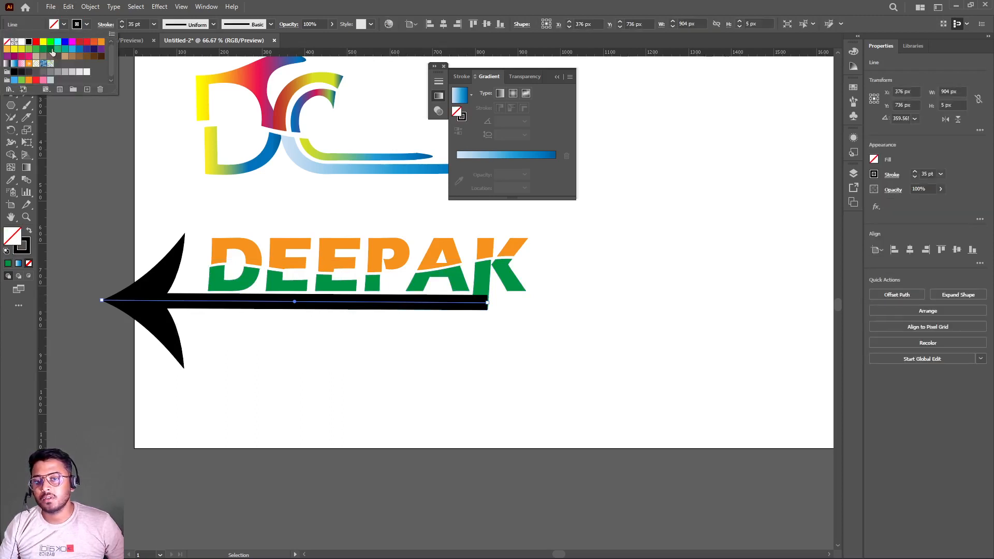
pyautogui.click(52, 48)
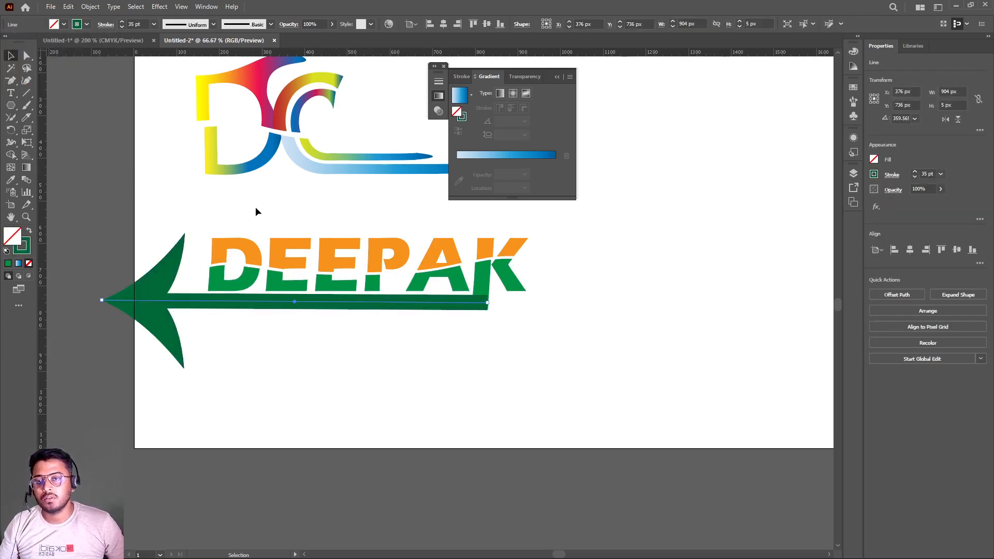
pyautogui.click(87, 24)
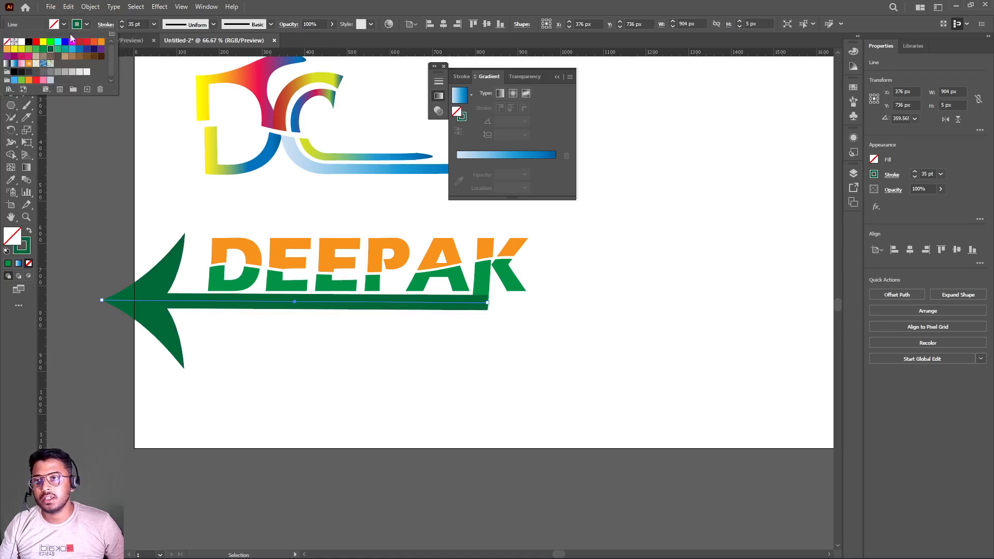
pyautogui.click(43, 48)
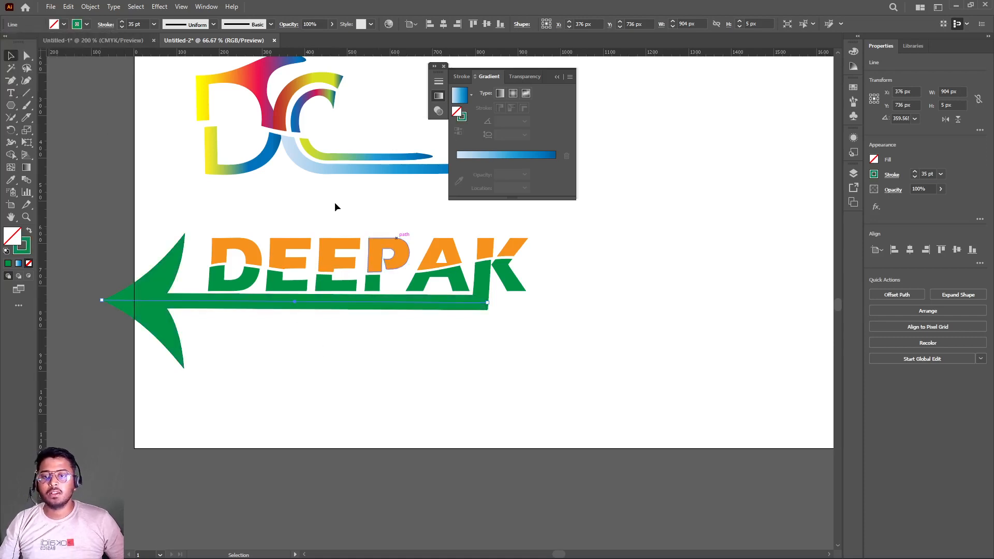
# Move the sliced name lettering together with its arrowed underline to the right so the whole arrowhead sits on the artboard
pyautogui.click(280, 194)
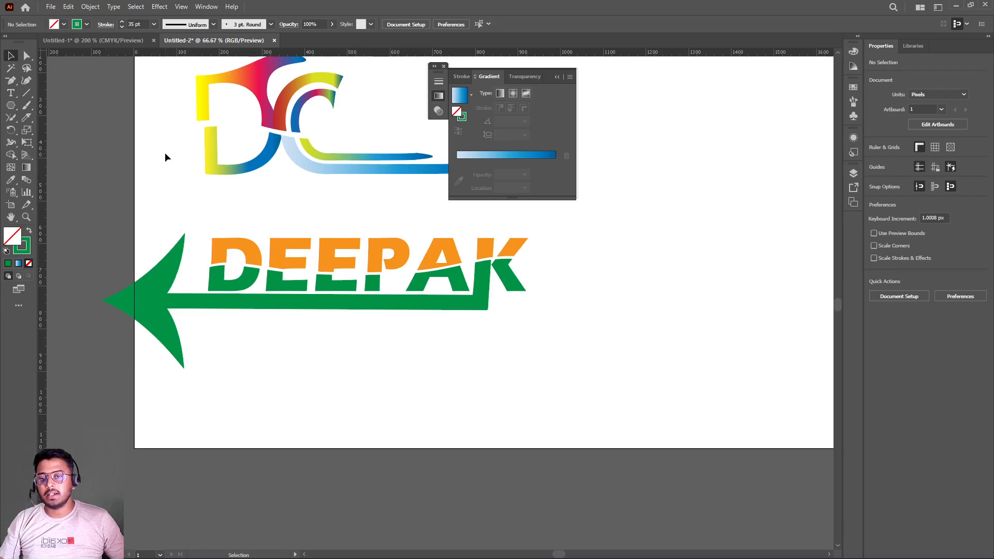
pyautogui.scroll(-2, 165, 152)
pyautogui.scroll(2, 164, 153)
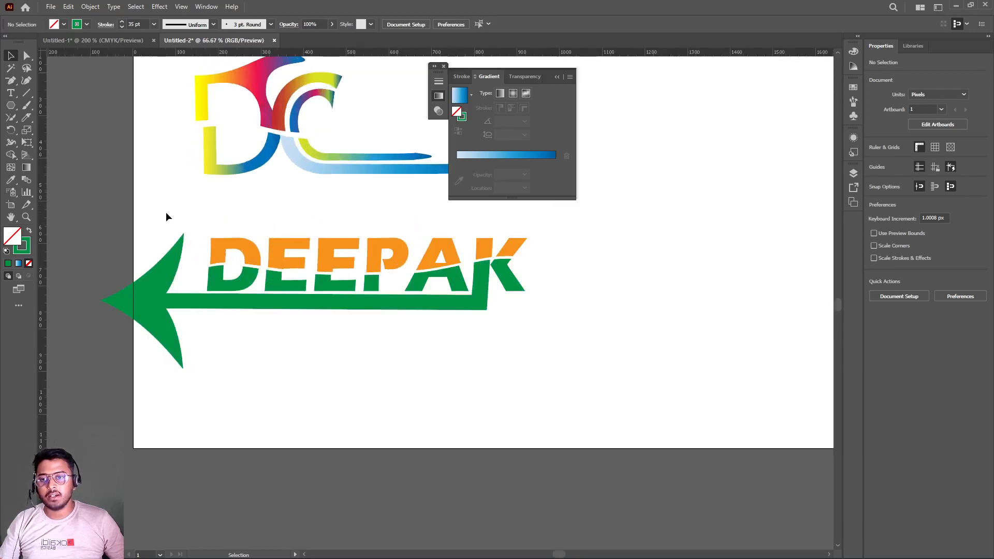
pyautogui.moveTo(150, 208); pyautogui.dragTo(572, 406)
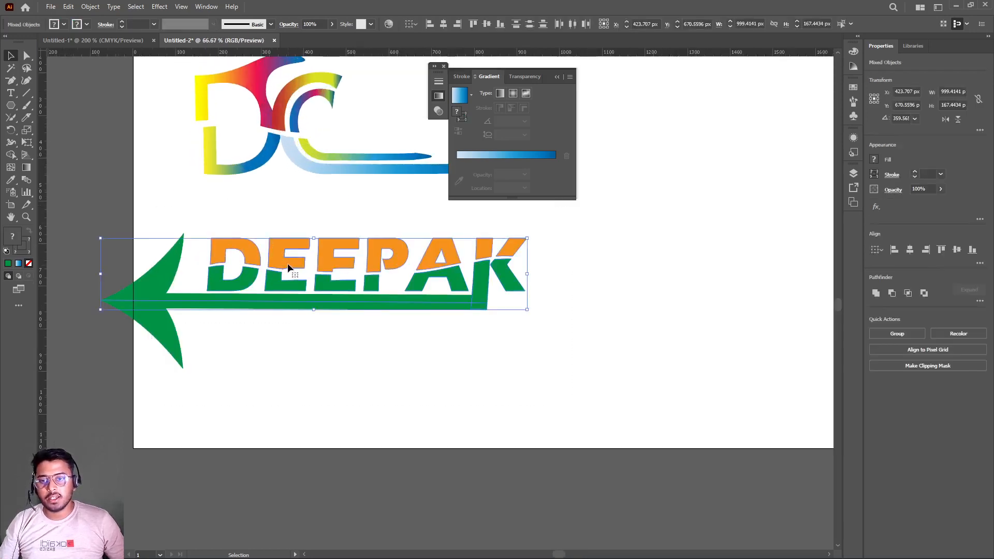
pyautogui.moveTo(287, 263); pyautogui.dragTo(434, 269)
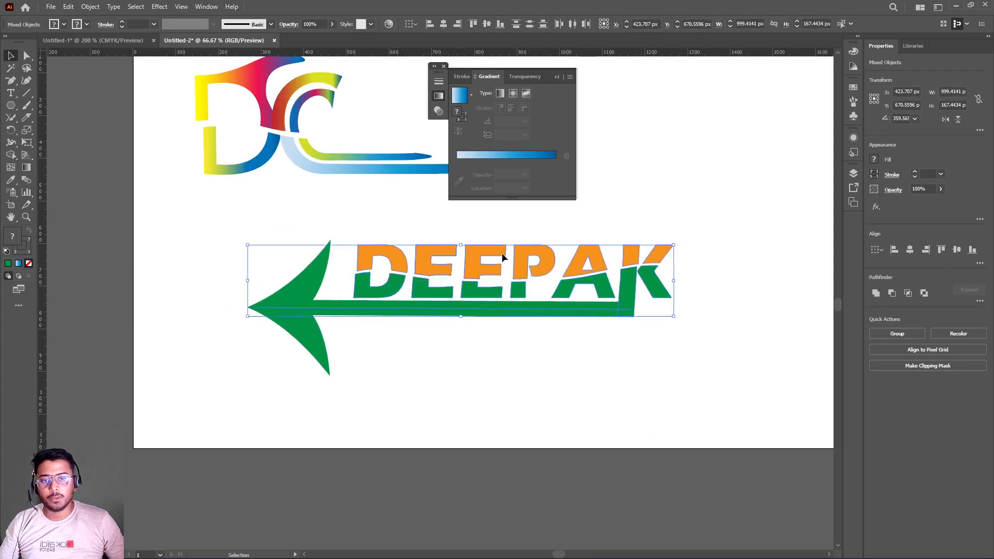
pyautogui.click(703, 194)
pyautogui.scroll(1, 703, 195)
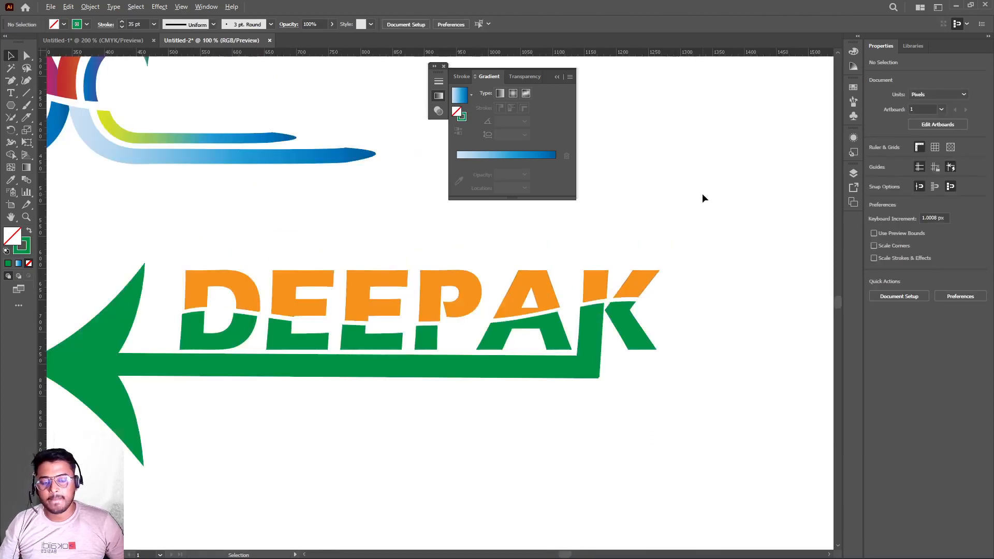
pyautogui.scroll(-1, 703, 197)
pyautogui.scroll(1, 703, 198)
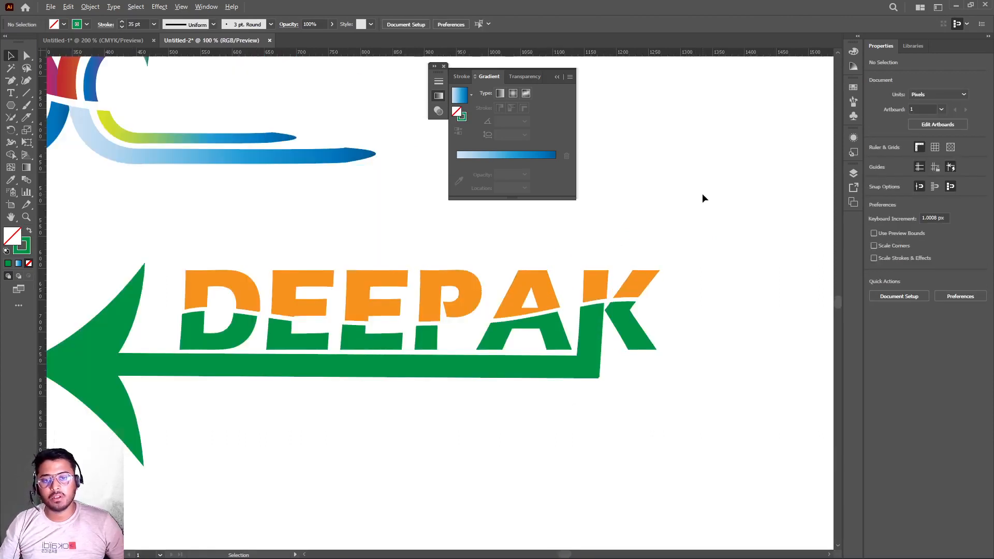
# Stretch the lower-right corner of the K's green leg into a long point down to the right with the Curvature tool
pyautogui.click(25, 81)
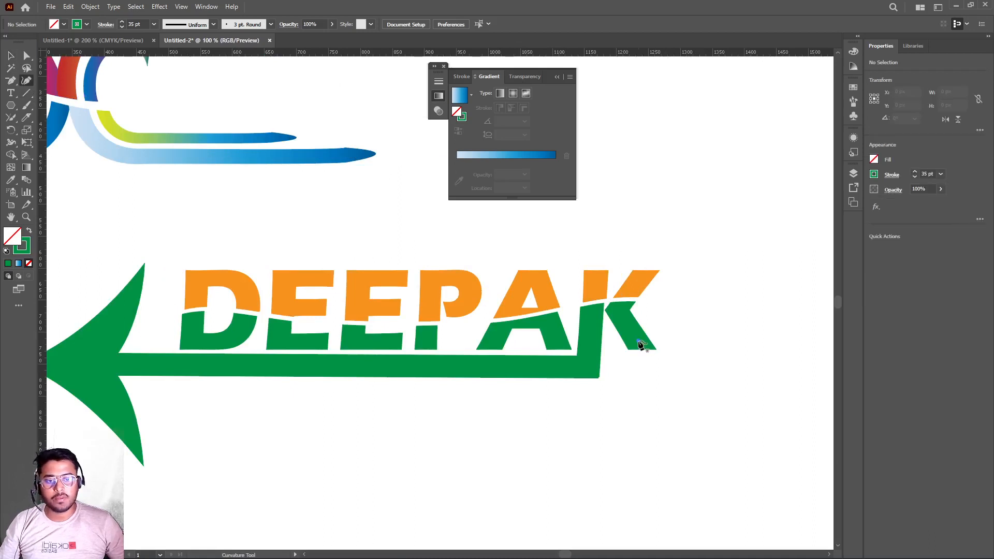
pyautogui.click(641, 345)
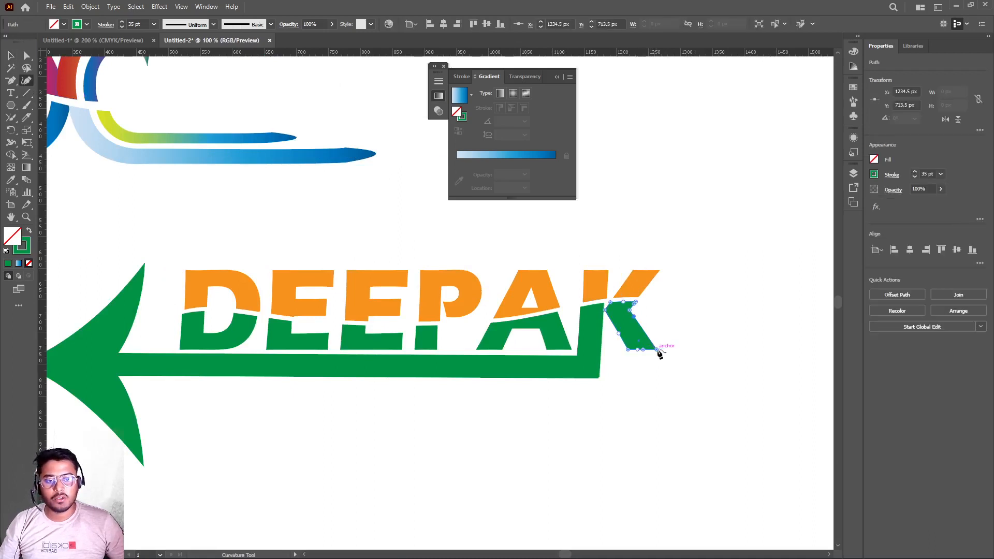
pyautogui.click(657, 350)
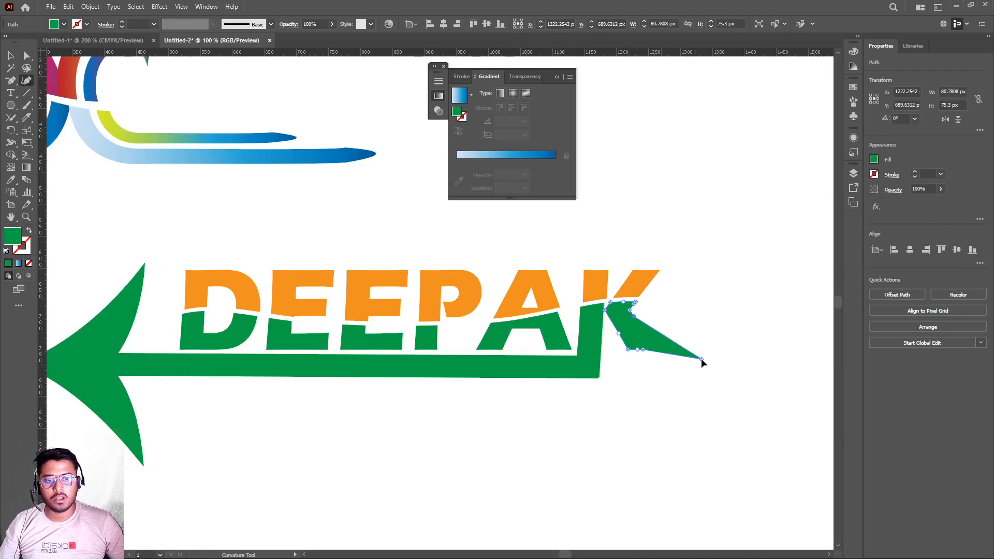
pyautogui.moveTo(701, 358); pyautogui.dragTo(767, 373)
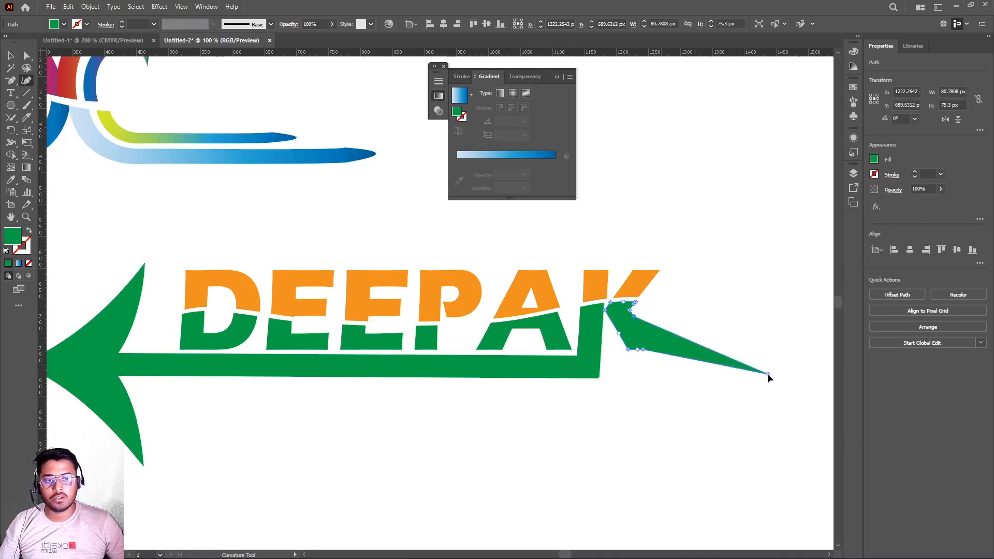
pyautogui.click(677, 414)
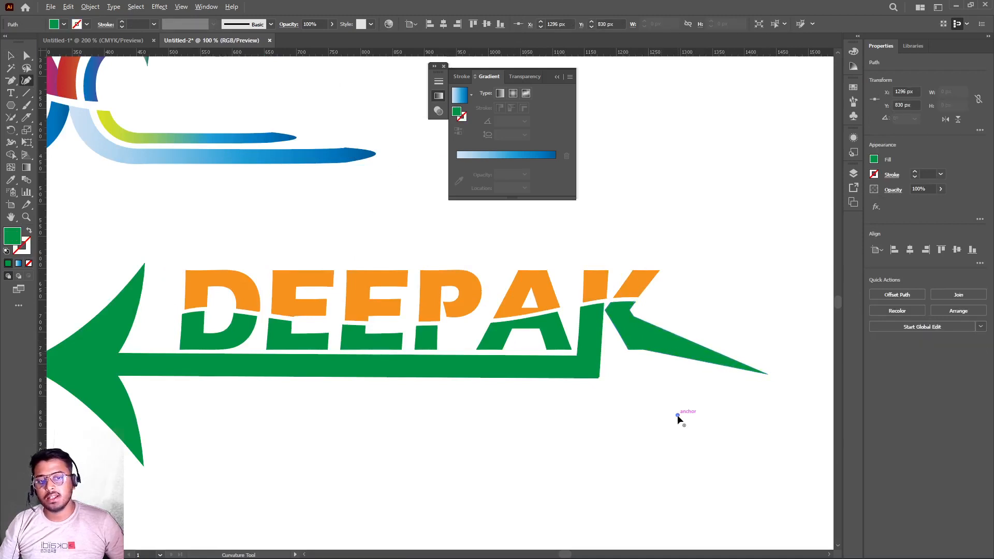
pyautogui.scroll(-2, 677, 415)
pyautogui.scroll(1, 677, 414)
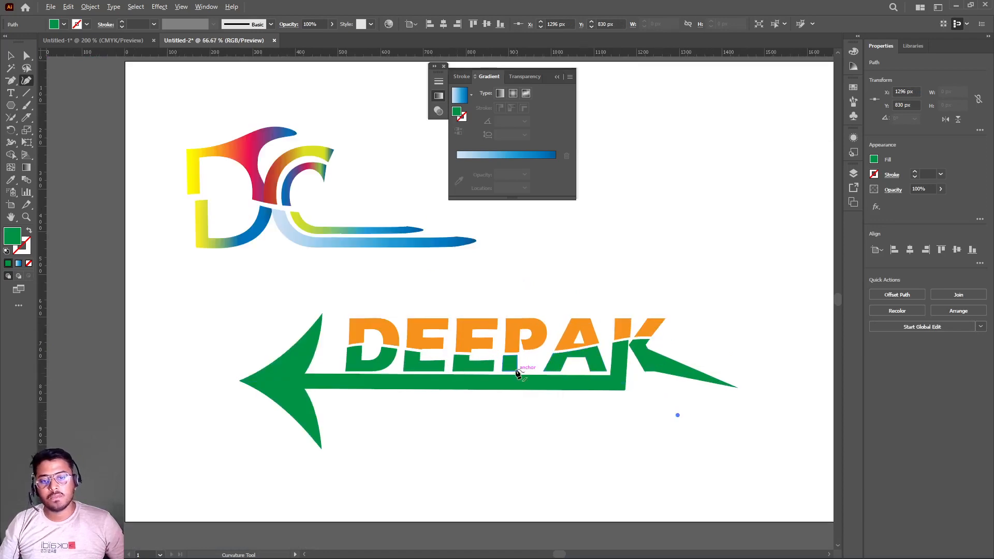
pyautogui.scroll(2, 517, 370)
pyautogui.scroll(-2, 517, 371)
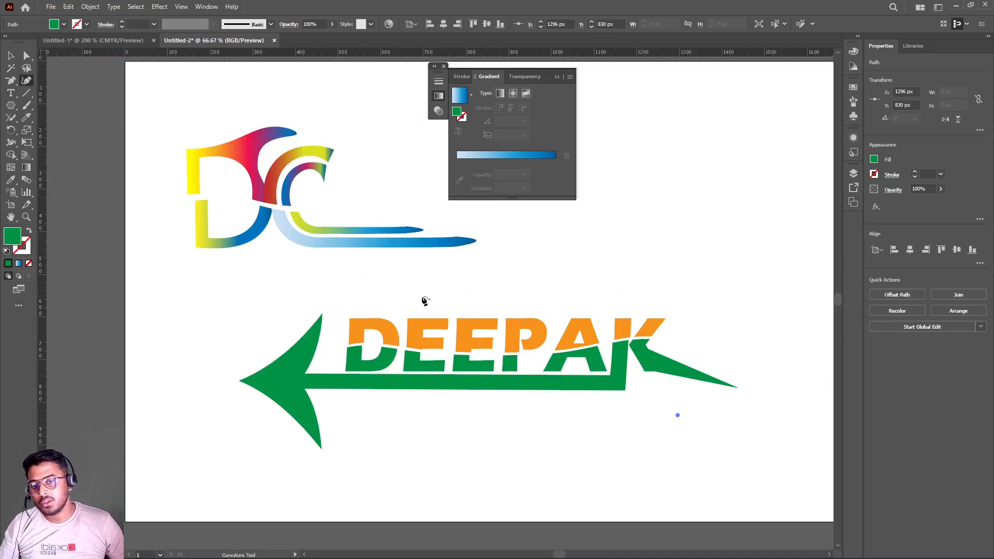
pyautogui.scroll(1, 569, 414)
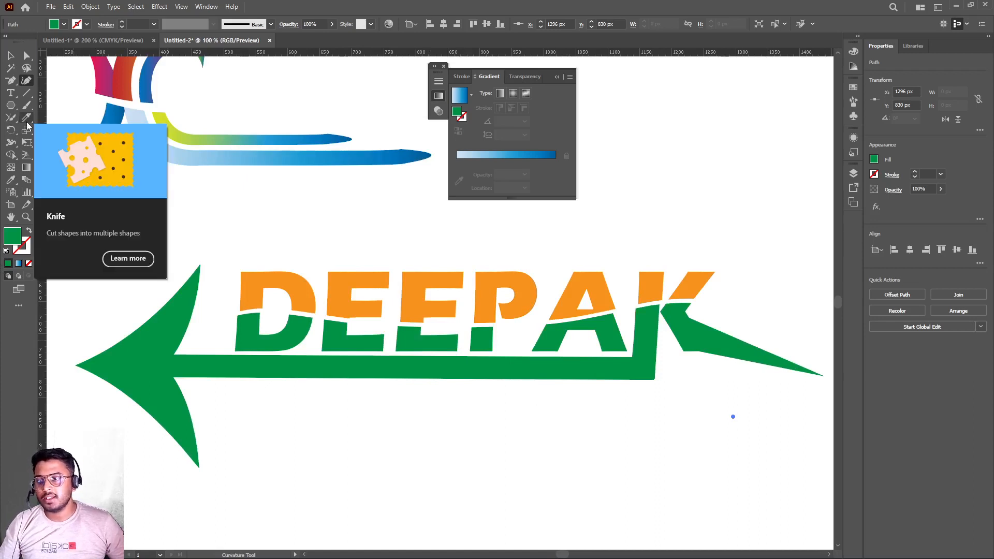
pyautogui.click(8, 120)
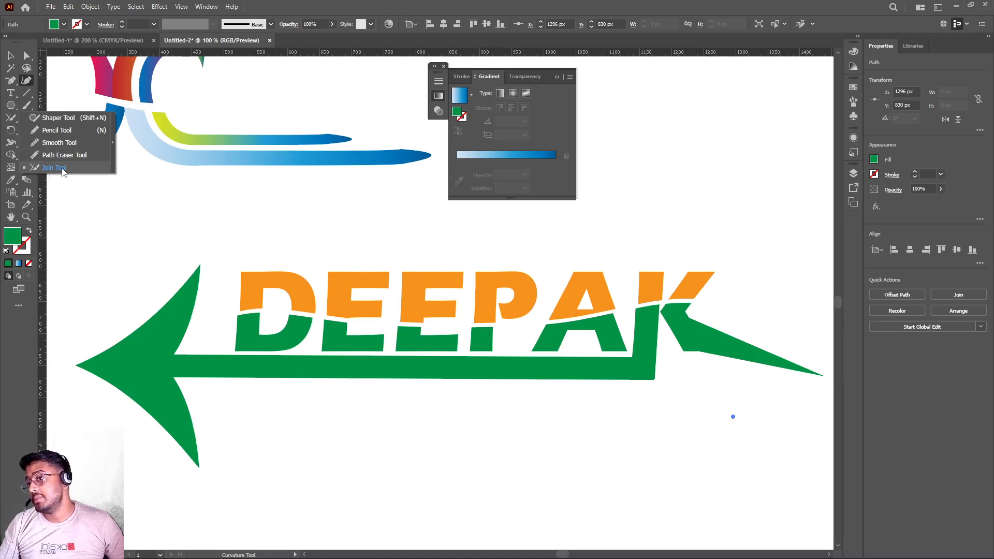
pyautogui.click(13, 125)
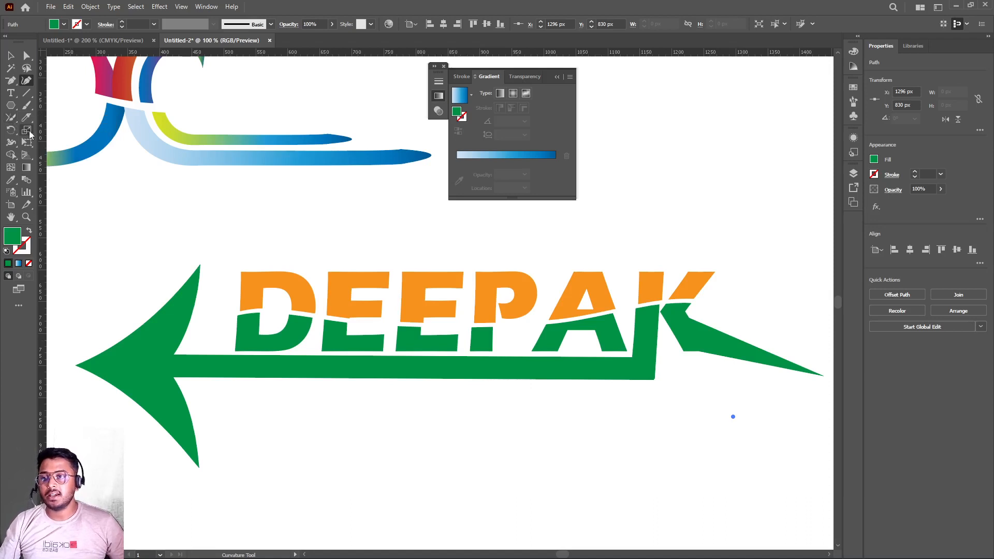
pyautogui.click(18, 133)
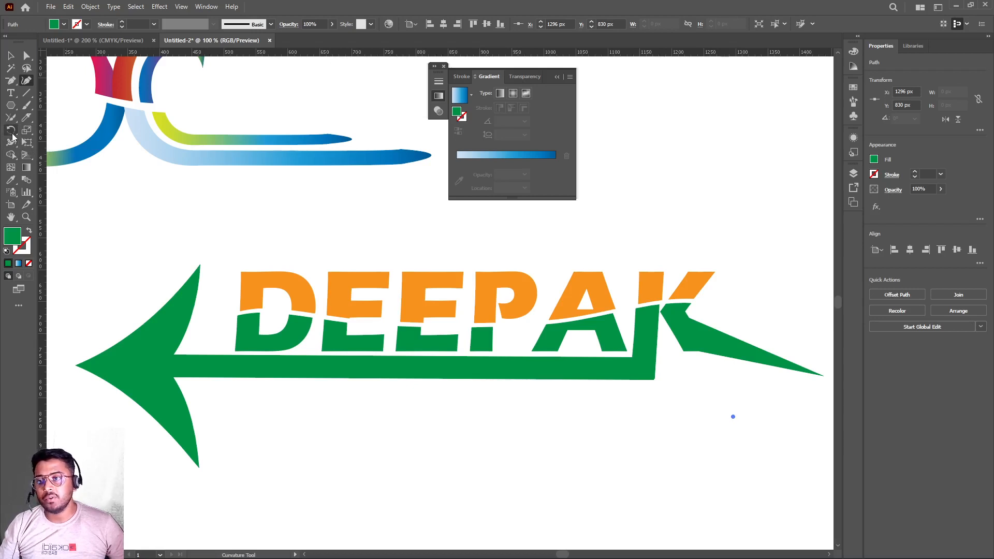
pyautogui.click(27, 130)
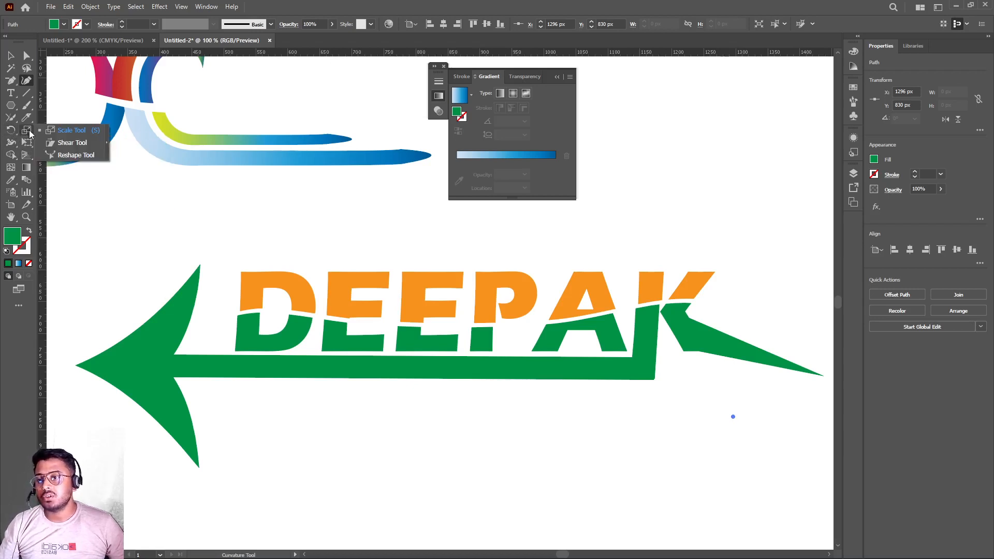